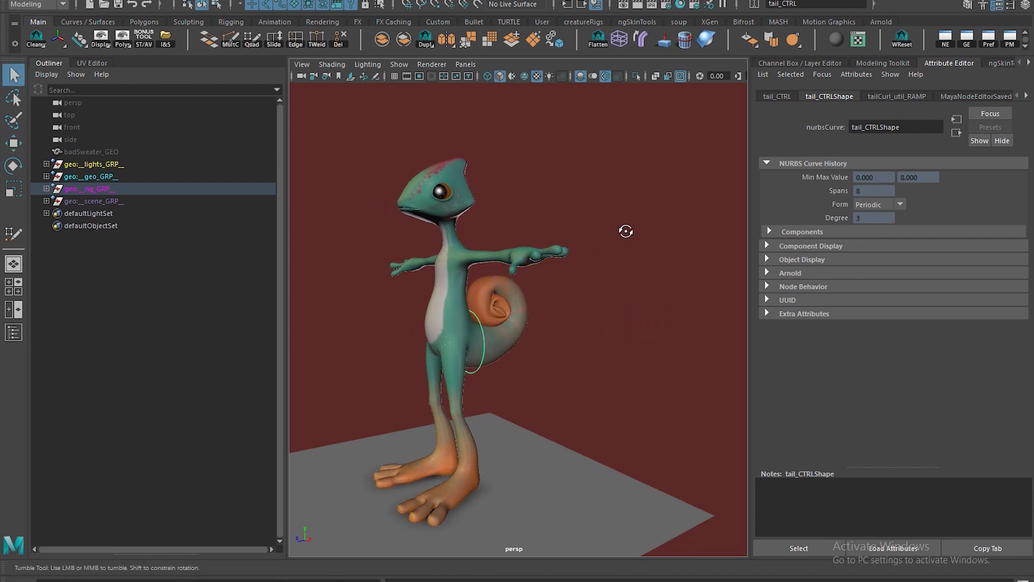
{"action": "right_click_drag", "start_coordinate": [672, 243], "coordinate": [586, 452], "text": "alt"}
{"action": "left_click_drag", "start_coordinate": [615, 385], "coordinate": [570, 374], "text": "alt"}
{"action": "left_click", "coordinate": [571, 381]}
{"action": "right_click_drag", "start_coordinate": [571, 380], "coordinate": [551, 397], "text": "alt"}
{"action": "left_click_drag", "start_coordinate": [551, 397], "coordinate": [504, 321], "text": "alt"}
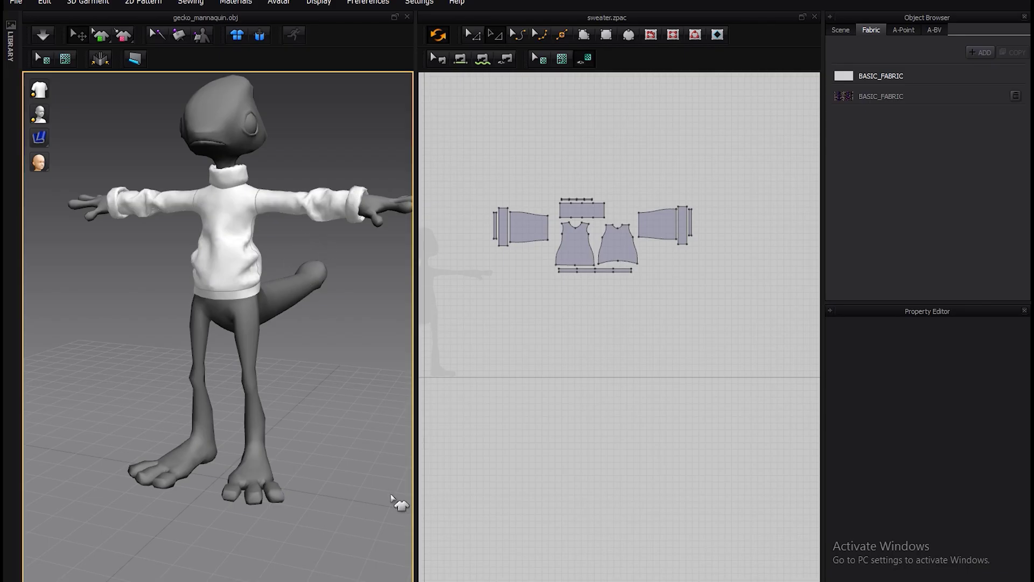
Switch to Marvelous Designer, start the garment simulation and tug on the sweater's torso fabric.
{"action": "right_click_drag", "start_coordinate": [397, 498], "coordinate": [254, 259]}
{"action": "scroll", "coordinate": [210, 326], "scroll_direction": "up", "scroll_amount": 2}
{"action": "left_click", "coordinate": [43, 37]}
{"action": "right_click_drag", "start_coordinate": [224, 349], "coordinate": [287, 334]}
{"action": "left_click", "coordinate": [286, 325]}
{"action": "right_click_drag", "start_coordinate": [396, 351], "coordinate": [295, 339]}
{"action": "left_click", "coordinate": [294, 340]}
{"action": "left_click_drag", "start_coordinate": [251, 340], "coordinate": [323, 311]}
Tug the torso fabric again from a closer side view, stop the simulation and deselect the pattern piece.
{"action": "right_click_drag", "start_coordinate": [375, 351], "coordinate": [345, 364]}
{"action": "scroll", "coordinate": [252, 325], "scroll_direction": "up", "scroll_amount": 3}
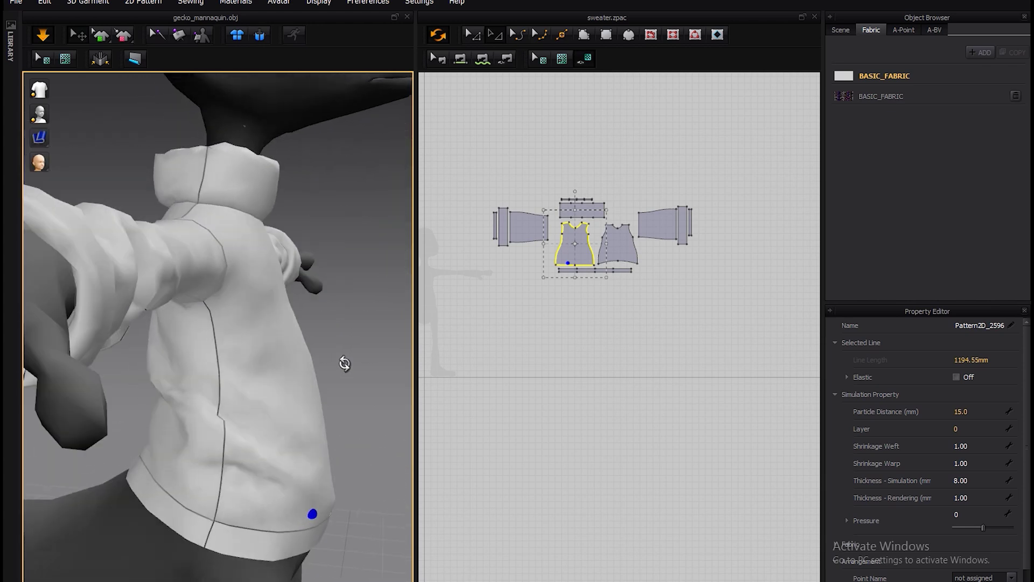
{"action": "left_click_drag", "start_coordinate": [301, 339], "coordinate": [265, 389]}
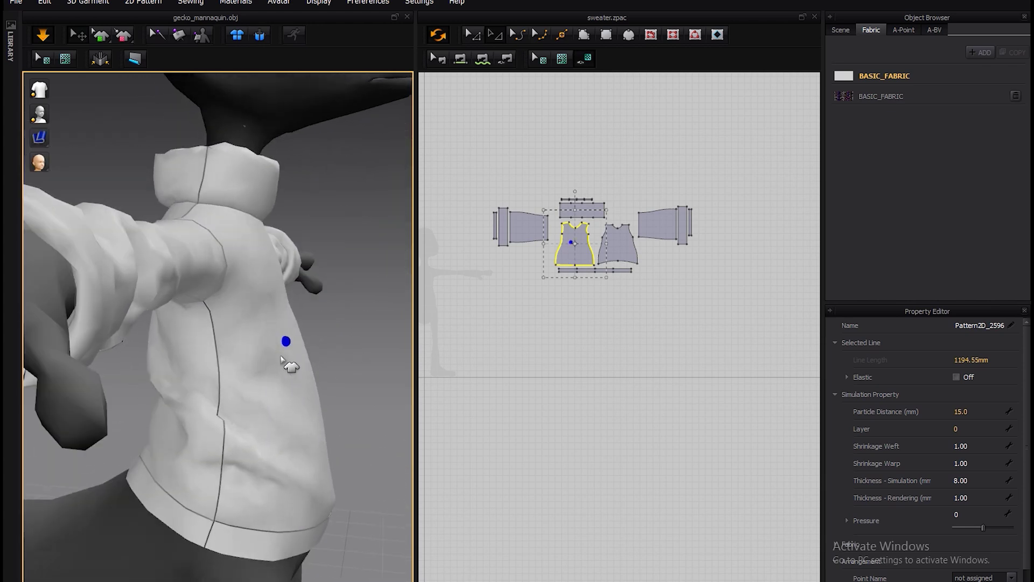
{"action": "key", "text": "space"}
{"action": "left_click", "coordinate": [364, 303]}
Draw a closed, irregular polygon pattern piece in the 2D window, below the sleeve pattern and beside the torso pattern.
{"action": "right_click_drag", "start_coordinate": [361, 347], "coordinate": [289, 360]}
{"action": "middle_click_drag", "start_coordinate": [526, 344], "coordinate": [523, 525]}
{"action": "scroll", "coordinate": [524, 389], "scroll_direction": "up", "scroll_amount": 5}
{"action": "middle_click_drag", "start_coordinate": [603, 378], "coordinate": [468, 429]}
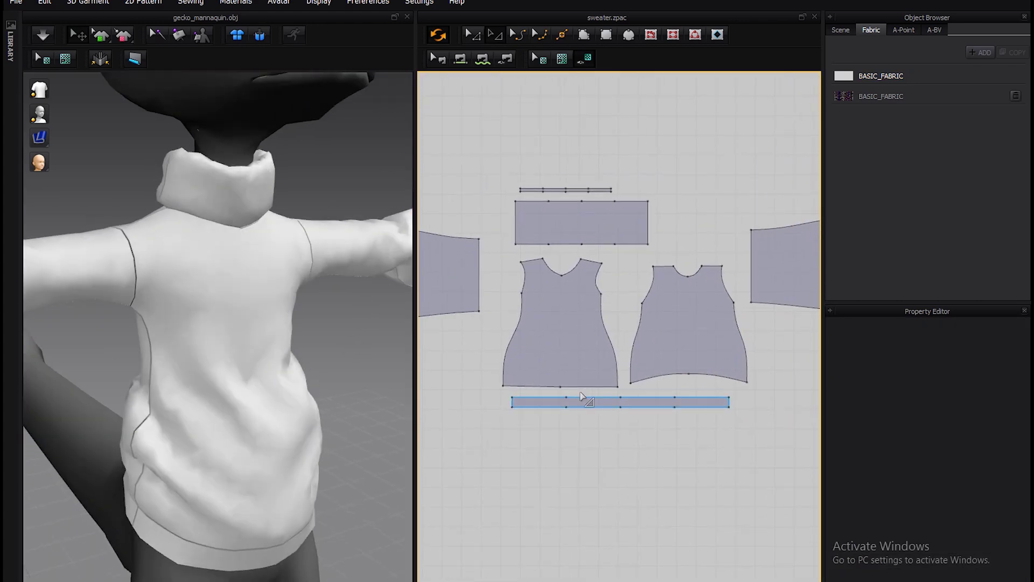
{"action": "scroll", "coordinate": [472, 204], "scroll_direction": "up", "scroll_amount": 2}
{"action": "middle_click_drag", "start_coordinate": [567, 349], "coordinate": [575, 316]}
{"action": "middle_click_drag", "start_coordinate": [499, 294], "coordinate": [628, 204]}
{"action": "left_click", "coordinate": [583, 36]}
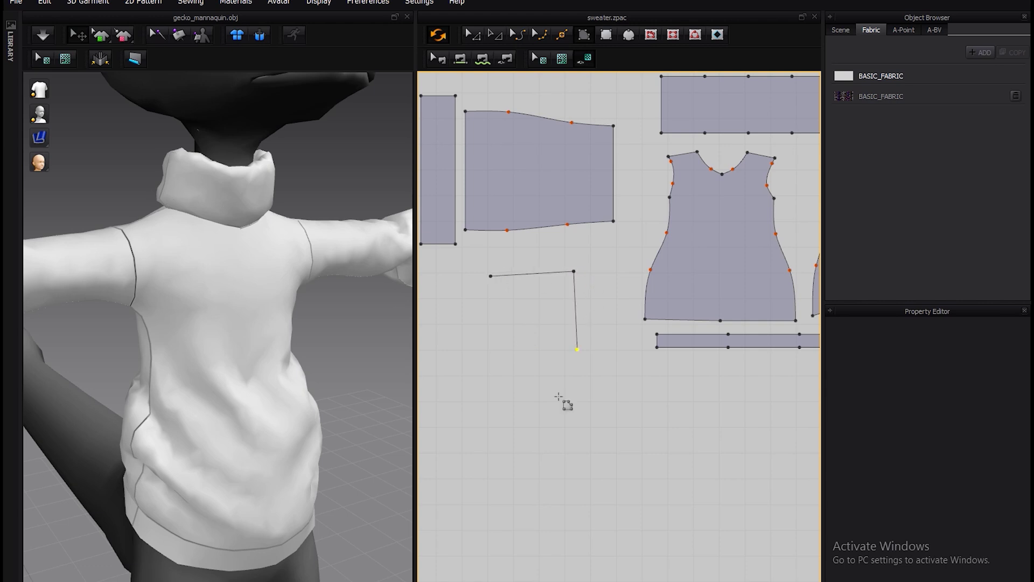
{"action": "left_click", "coordinate": [490, 277]}
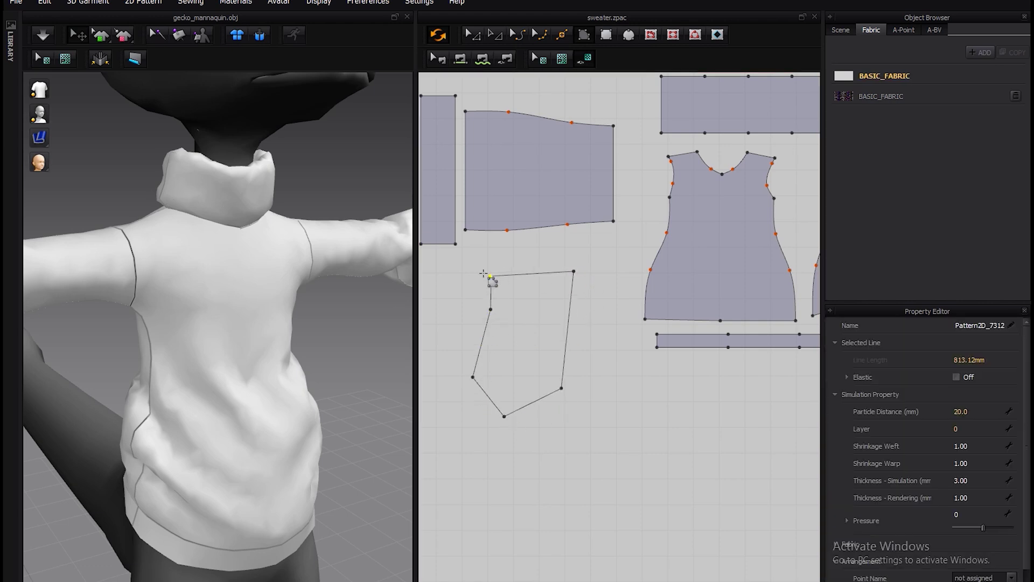
Simulate the new polygon piece beside the mannequin, then delete the piece.
{"action": "scroll", "coordinate": [272, 353], "scroll_direction": "down", "scroll_amount": 3}
{"action": "middle_click_drag", "start_coordinate": [286, 363], "coordinate": [134, 316]}
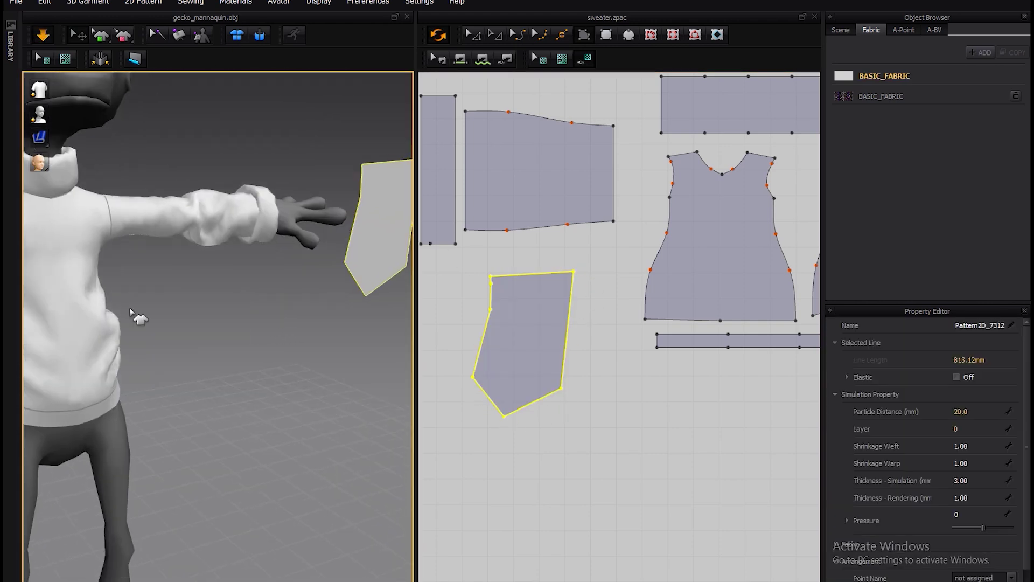
{"action": "scroll", "coordinate": [146, 323], "scroll_direction": "down", "scroll_amount": 3}
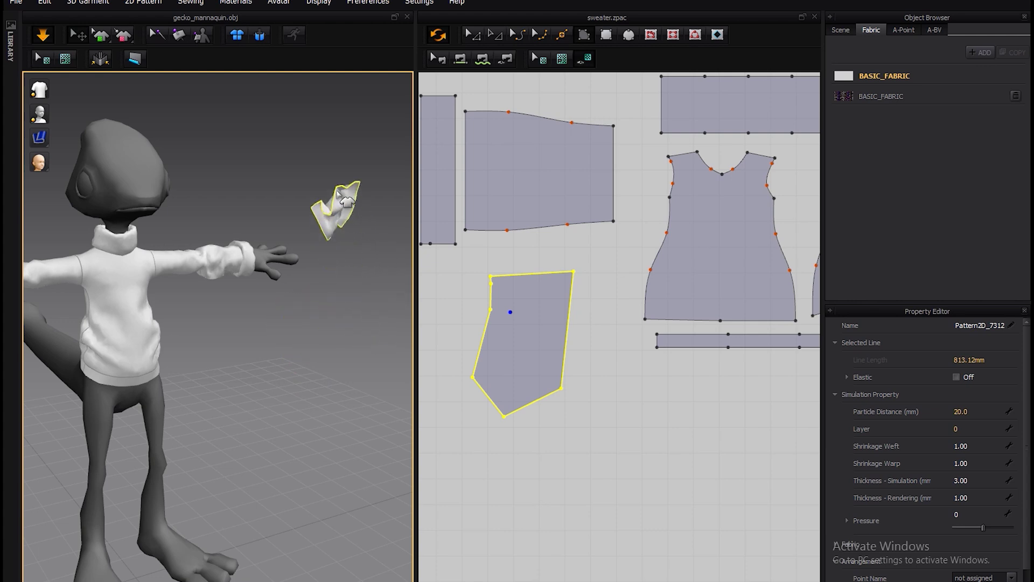
{"action": "left_click", "coordinate": [495, 34]}
{"action": "key", "text": "Delete"}
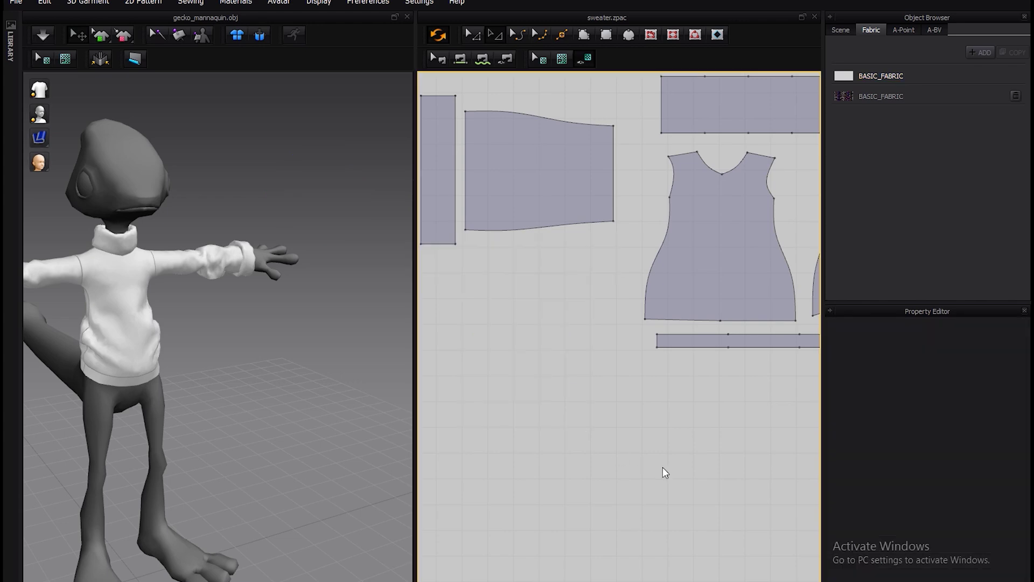
Select all the sweater pattern pieces, apply the argyle-textured BASIC_FABRIC to them and clear the selection.
{"action": "scroll", "coordinate": [662, 471], "scroll_direction": "down", "scroll_amount": 5}
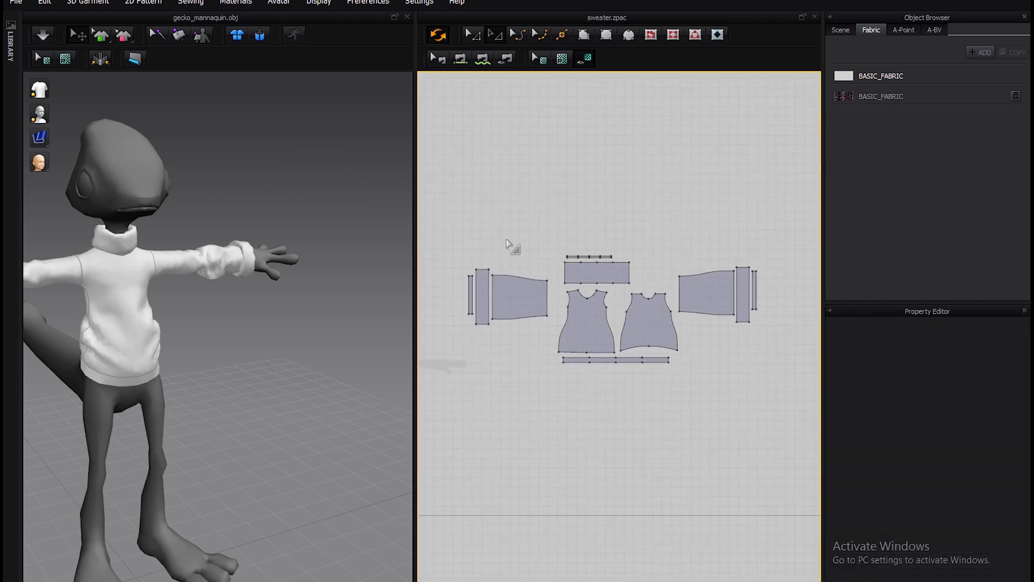
{"action": "scroll", "coordinate": [519, 275], "scroll_direction": "up", "scroll_amount": 3}
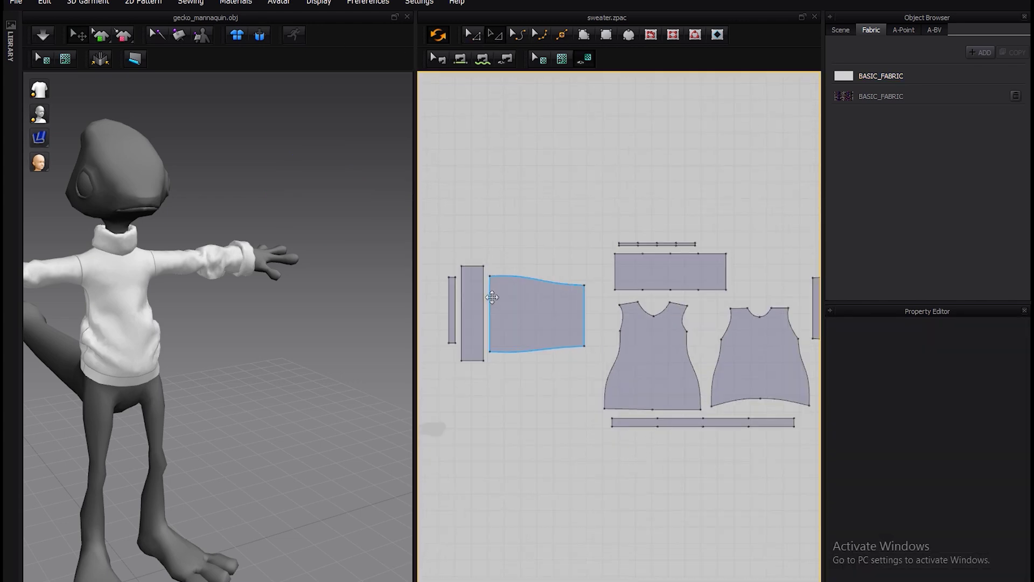
{"action": "scroll", "coordinate": [625, 227], "scroll_direction": "down", "scroll_amount": 4}
{"action": "left_click_drag", "start_coordinate": [520, 169], "coordinate": [917, 393]}
{"action": "middle_click_drag", "start_coordinate": [710, 302], "coordinate": [630, 306]}
{"action": "left_click", "coordinate": [879, 88]}
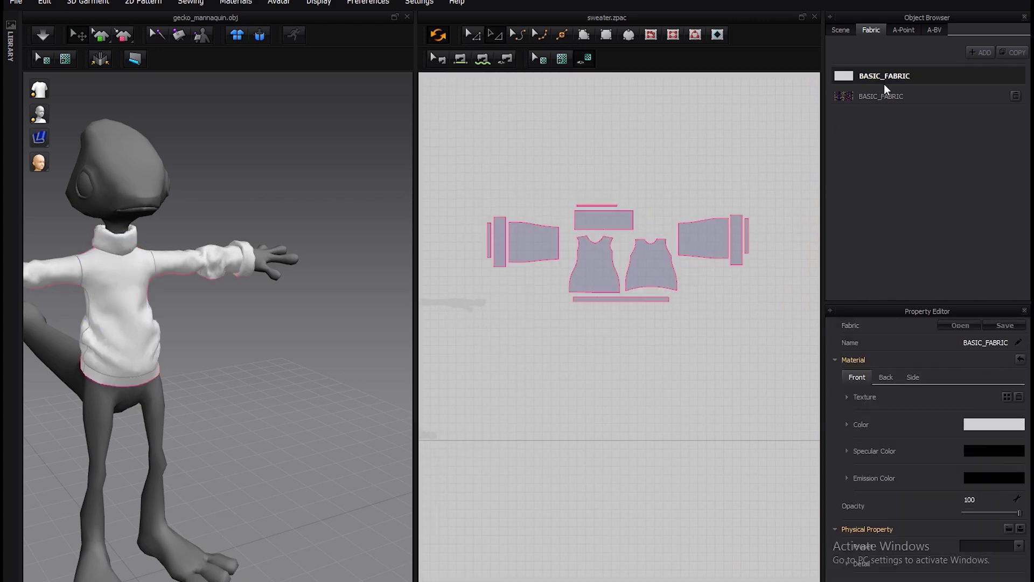
{"action": "left_click", "coordinate": [462, 166]}
{"action": "left_click_drag", "start_coordinate": [830, 364], "coordinate": [830, 364]}
{"action": "left_click_drag", "start_coordinate": [885, 95], "coordinate": [636, 260]}
{"action": "left_click", "coordinate": [651, 144]}
Inspect the argyle texture around the sweater and switch the garment display to its mesh.
{"action": "scroll", "coordinate": [238, 415], "scroll_direction": "up", "scroll_amount": 10}
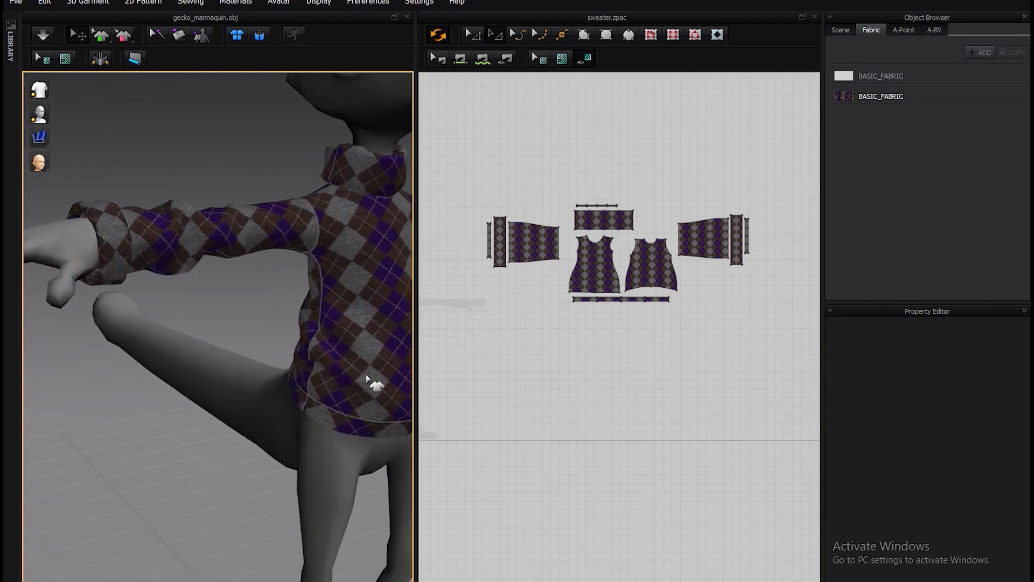
{"action": "right_click_drag", "start_coordinate": [195, 345], "coordinate": [123, 372]}
{"action": "scroll", "coordinate": [208, 300], "scroll_direction": "up", "scroll_amount": 5}
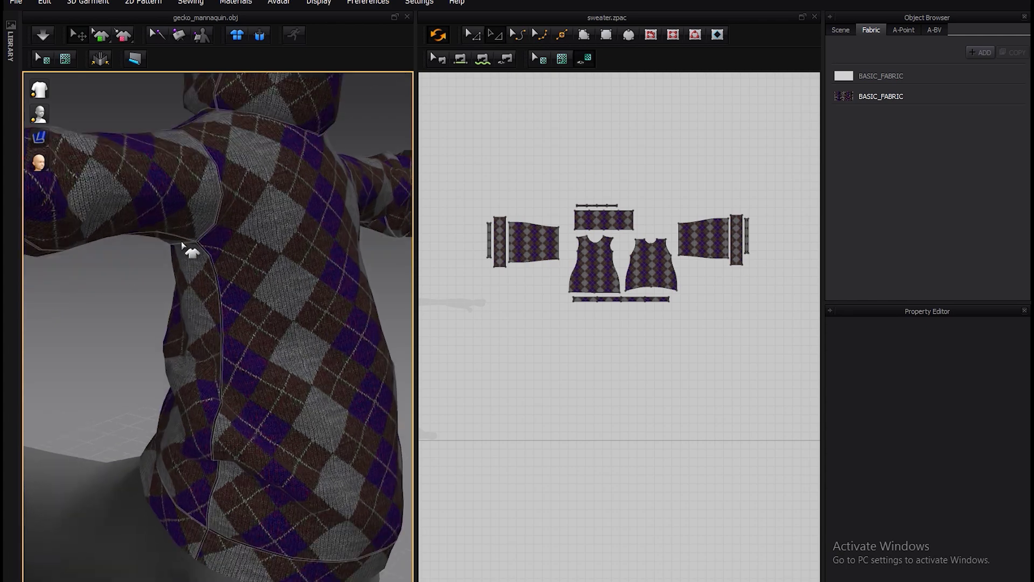
{"action": "right_click_drag", "start_coordinate": [273, 515], "coordinate": [201, 304]}
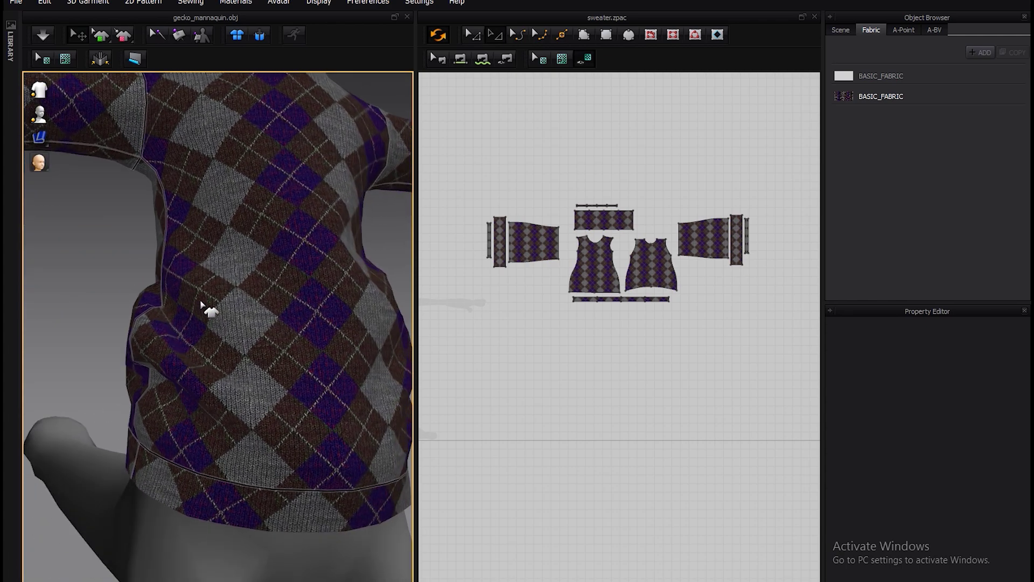
{"action": "right_click_drag", "start_coordinate": [241, 258], "coordinate": [258, 410]}
{"action": "scroll", "coordinate": [322, 403], "scroll_direction": "down", "scroll_amount": 3}
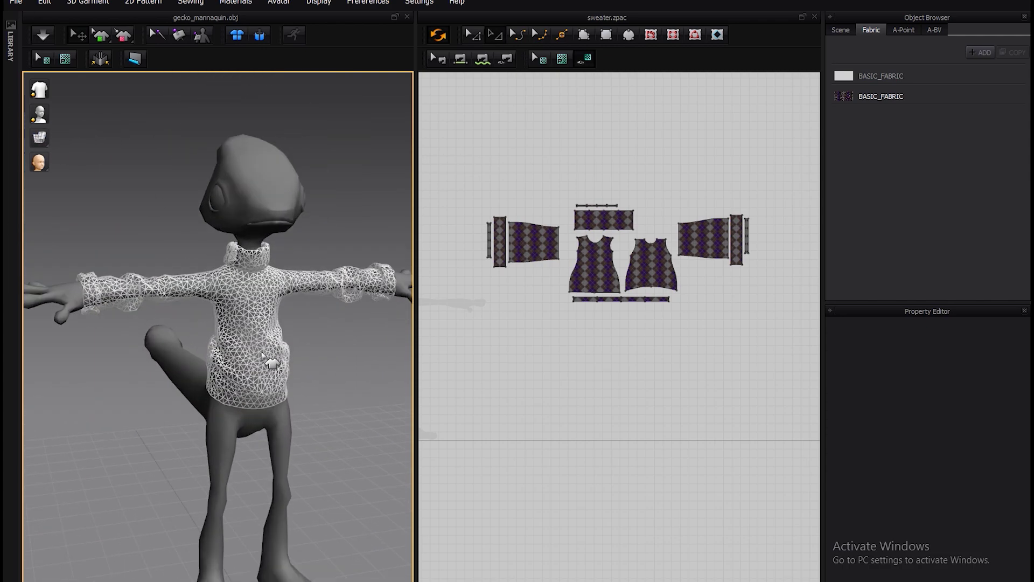
Examine the sweater's triangulated mesh on the mannequin up close and as a whole.
{"action": "scroll", "coordinate": [262, 355], "scroll_direction": "up", "scroll_amount": 4}
{"action": "right_click_drag", "start_coordinate": [339, 370], "coordinate": [298, 352]}
{"action": "scroll", "coordinate": [323, 344], "scroll_direction": "up", "scroll_amount": 3}
{"action": "right_click_drag", "start_coordinate": [412, 316], "coordinate": [374, 303]}
{"action": "scroll", "coordinate": [334, 323], "scroll_direction": "down", "scroll_amount": 5}
{"action": "middle_click_drag", "start_coordinate": [318, 322], "coordinate": [337, 318]}
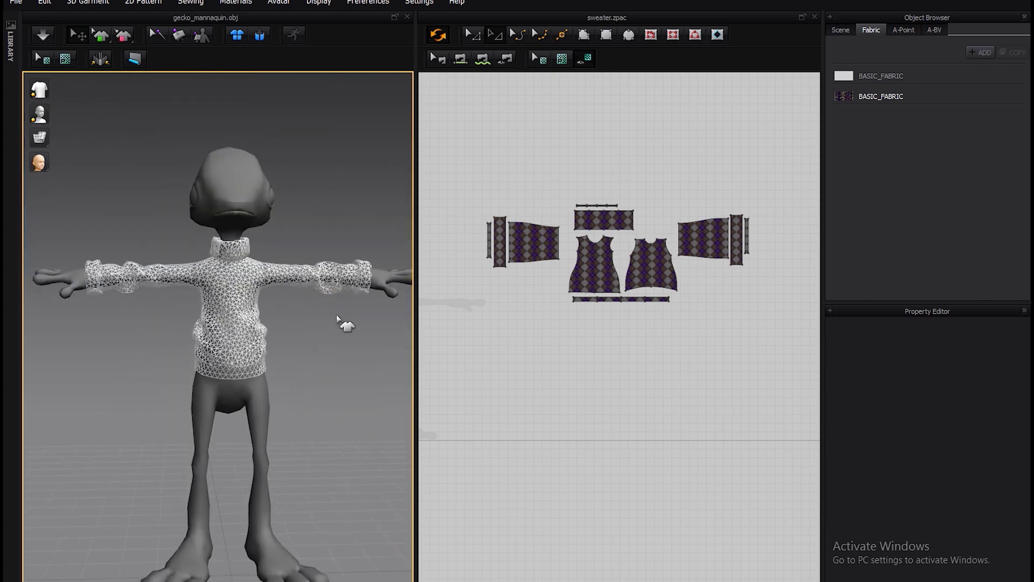
{"action": "right_click_drag", "start_coordinate": [257, 313], "coordinate": [175, 250]}
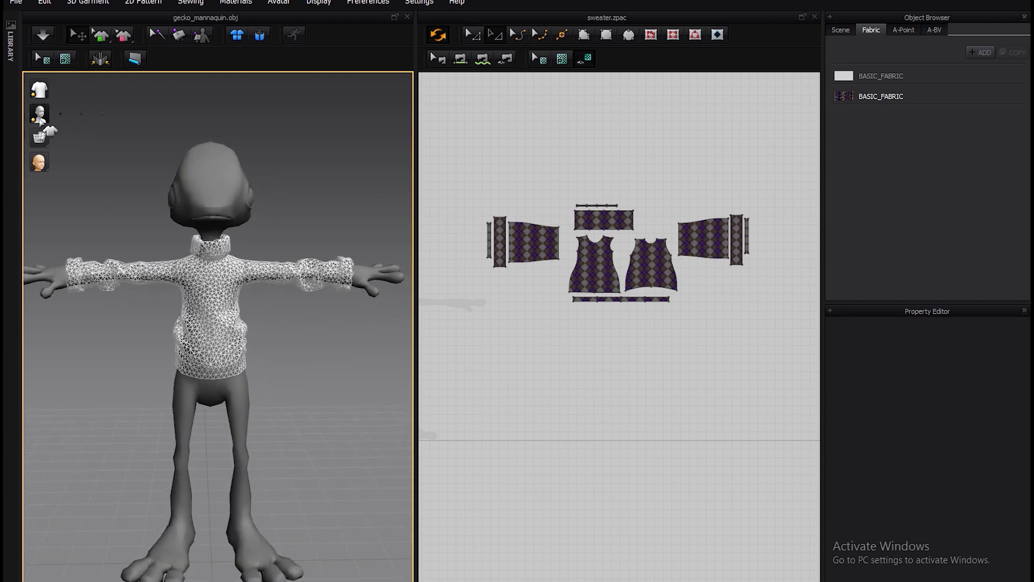
Return the garment to the textured display and reframe the mannequin.
{"action": "left_click", "coordinate": [78, 137]}
{"action": "right_click_drag", "start_coordinate": [87, 161], "coordinate": [113, 201]}
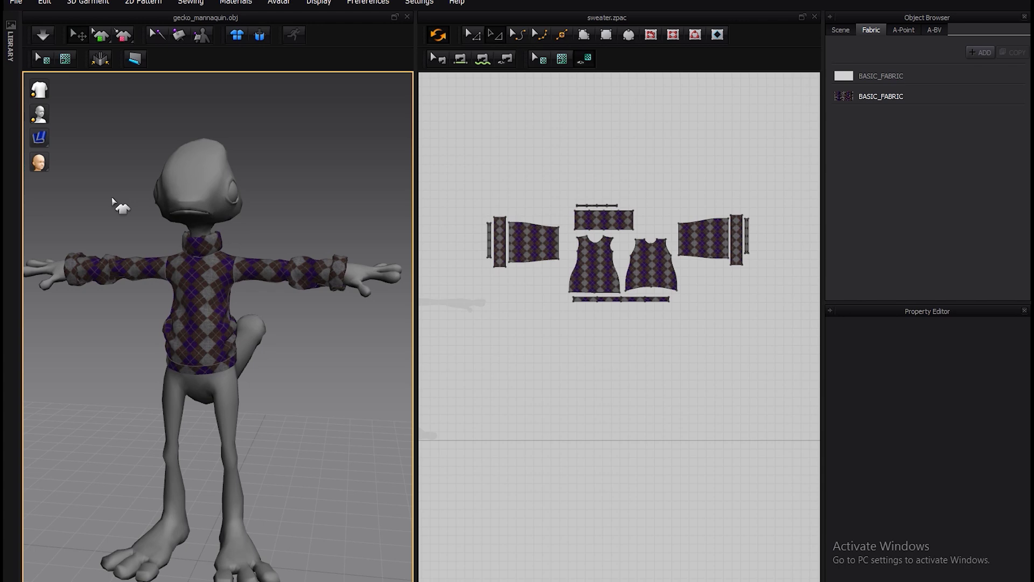
{"action": "middle_click_drag", "start_coordinate": [264, 387], "coordinate": [294, 378]}
{"action": "middle_click_drag", "start_coordinate": [323, 547], "coordinate": [293, 535]}
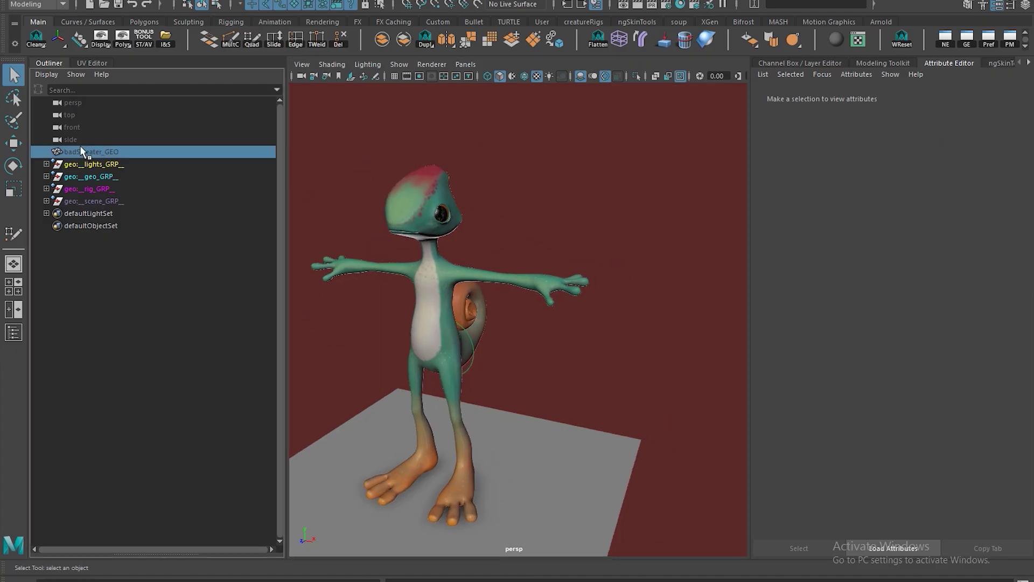
Switch to Maya and unhide the badSweater_GEO mesh on the gecko character.
{"action": "middle_click_drag", "start_coordinate": [487, 160], "coordinate": [548, 149], "text": "alt"}
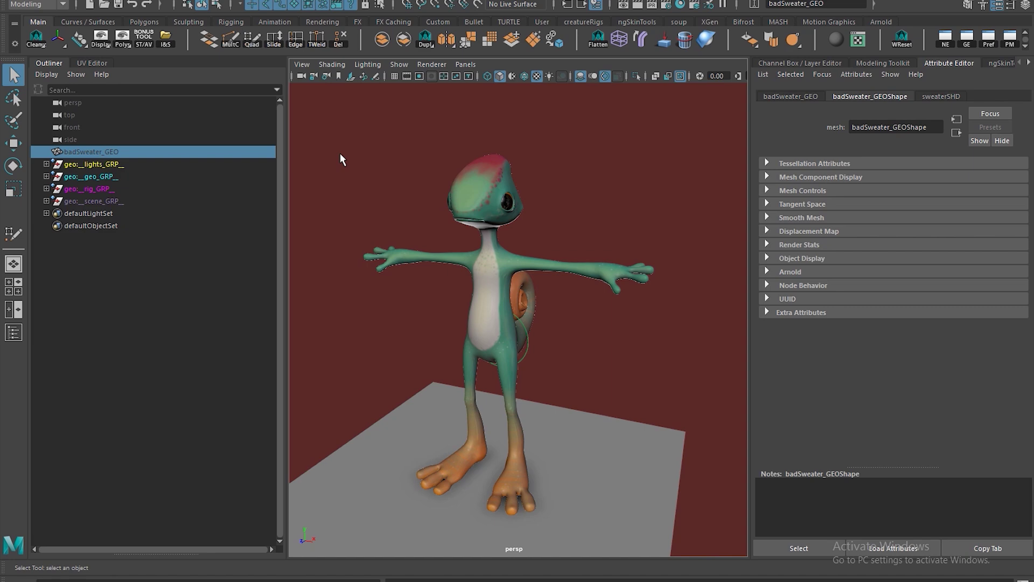
{"action": "key", "text": "shift+h"}
{"action": "left_click", "coordinate": [657, 274]}
{"action": "scroll", "coordinate": [553, 335], "scroll_direction": "up", "scroll_amount": 5}
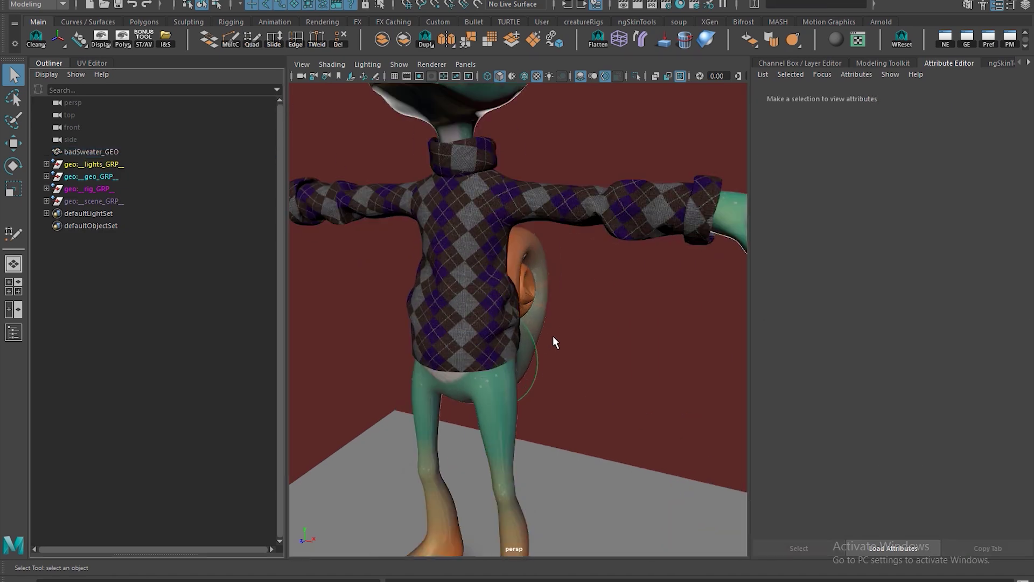
Select the sweater mesh on the gecko and put it in edge component mode.
{"action": "middle_click_drag", "start_coordinate": [553, 335], "coordinate": [560, 340], "text": "alt"}
{"action": "left_click_drag", "start_coordinate": [560, 339], "coordinate": [634, 327], "text": "alt"}
{"action": "scroll", "coordinate": [636, 326], "scroll_direction": "up", "scroll_amount": 5}
{"action": "middle_click_drag", "start_coordinate": [636, 325], "coordinate": [644, 318], "text": "alt"}
{"action": "scroll", "coordinate": [526, 331], "scroll_direction": "down", "scroll_amount": 3}
{"action": "left_click_drag", "start_coordinate": [526, 330], "coordinate": [562, 264], "text": "alt"}
{"action": "scroll", "coordinate": [610, 337], "scroll_direction": "down", "scroll_amount": 5}
{"action": "left_click", "coordinate": [482, 282]}
{"action": "scroll", "coordinate": [522, 311], "scroll_direction": "up", "scroll_amount": 6}
{"action": "right_click_drag", "start_coordinate": [562, 265], "coordinate": [546, 236]}
Examine the edge flow across the sweater's torso, shoulder and sleeve, then return to object mode and clear the selection.
{"action": "left_click_drag", "start_coordinate": [540, 237], "coordinate": [520, 273], "text": "alt"}
{"action": "left_click_drag", "start_coordinate": [507, 232], "coordinate": [458, 343], "text": "alt"}
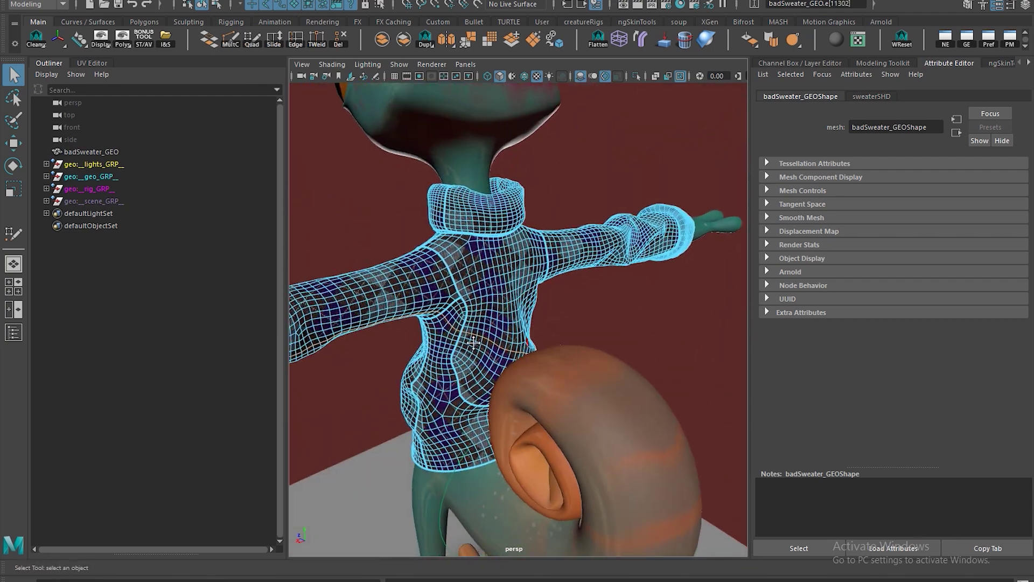
{"action": "middle_click_drag", "start_coordinate": [457, 324], "coordinate": [520, 301], "text": "alt"}
{"action": "left_click_drag", "start_coordinate": [383, 312], "coordinate": [362, 296], "text": "alt"}
{"action": "middle_click_drag", "start_coordinate": [363, 299], "coordinate": [410, 291], "text": "alt"}
{"action": "right_click_drag", "start_coordinate": [410, 291], "coordinate": [469, 300], "text": "alt"}
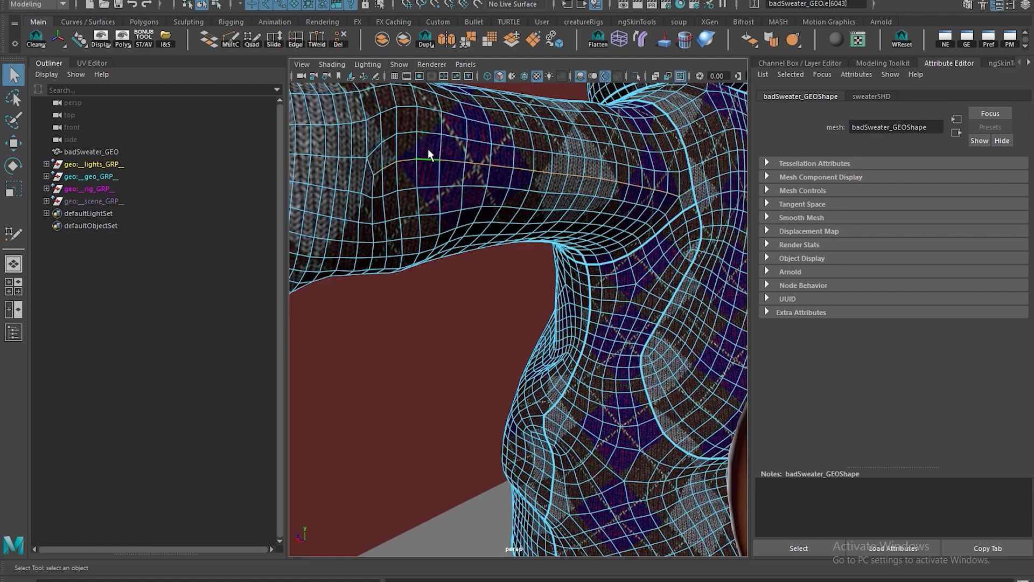
{"action": "left_click_drag", "start_coordinate": [429, 155], "coordinate": [490, 201], "text": "alt"}
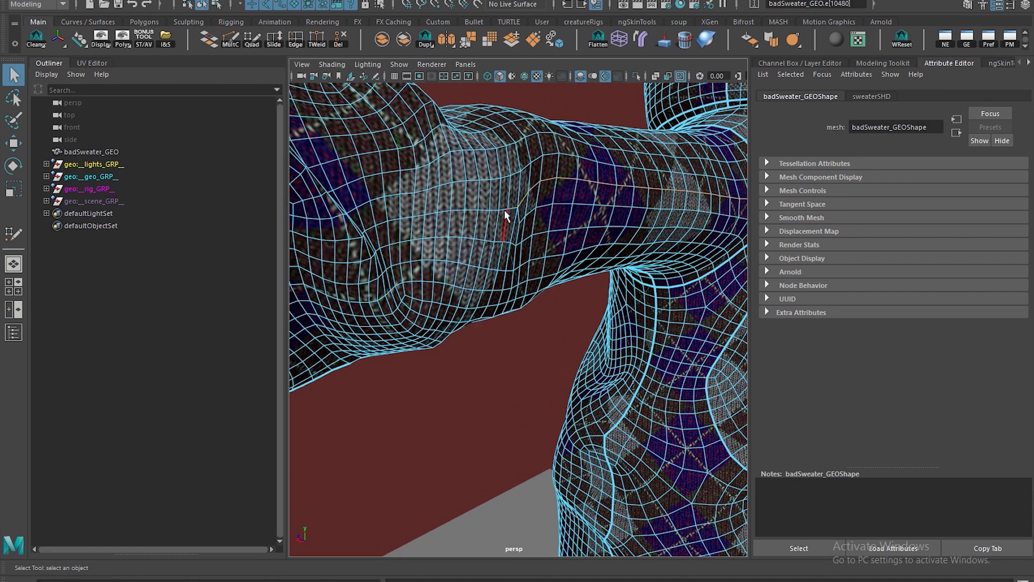
{"action": "right_click_drag", "start_coordinate": [500, 247], "coordinate": [422, 246], "text": "alt"}
{"action": "left_click_drag", "start_coordinate": [423, 246], "coordinate": [534, 159], "text": "alt"}
{"action": "right_click_drag", "start_coordinate": [505, 268], "coordinate": [425, 269], "text": "alt"}
{"action": "left_click_drag", "start_coordinate": [425, 269], "coordinate": [645, 300], "text": "alt"}
{"action": "middle_click_drag", "start_coordinate": [645, 300], "coordinate": [517, 237], "text": "alt"}
{"action": "right_click_drag", "start_coordinate": [517, 237], "coordinate": [587, 235], "text": "alt"}
{"action": "left_click_drag", "start_coordinate": [587, 235], "coordinate": [455, 323], "text": "alt"}
{"action": "middle_click_drag", "start_coordinate": [455, 324], "coordinate": [456, 385], "text": "alt"}
{"action": "right_click_drag", "start_coordinate": [582, 210], "coordinate": [469, 221], "text": "alt"}
{"action": "left_click_drag", "start_coordinate": [468, 221], "coordinate": [521, 237], "text": "alt"}
{"action": "right_click_drag", "start_coordinate": [522, 238], "coordinate": [563, 207]}
{"action": "left_click", "coordinate": [608, 226]}
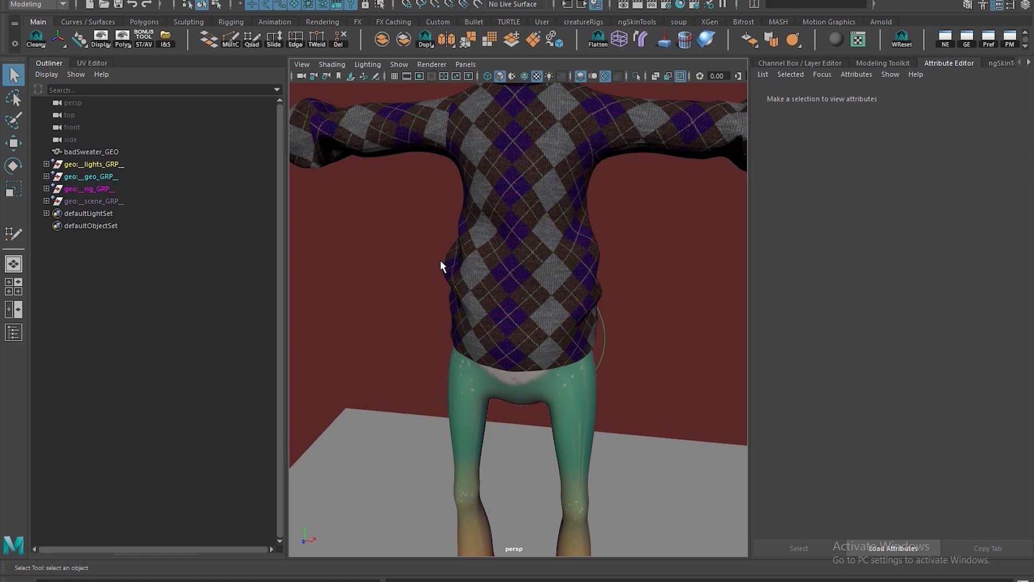
Select the sweater and display its UV layout in a widened UV Editor.
{"action": "middle_click_drag", "start_coordinate": [441, 259], "coordinate": [424, 321], "text": "alt"}
{"action": "left_click", "coordinate": [488, 289]}
{"action": "left_click", "coordinate": [85, 63]}
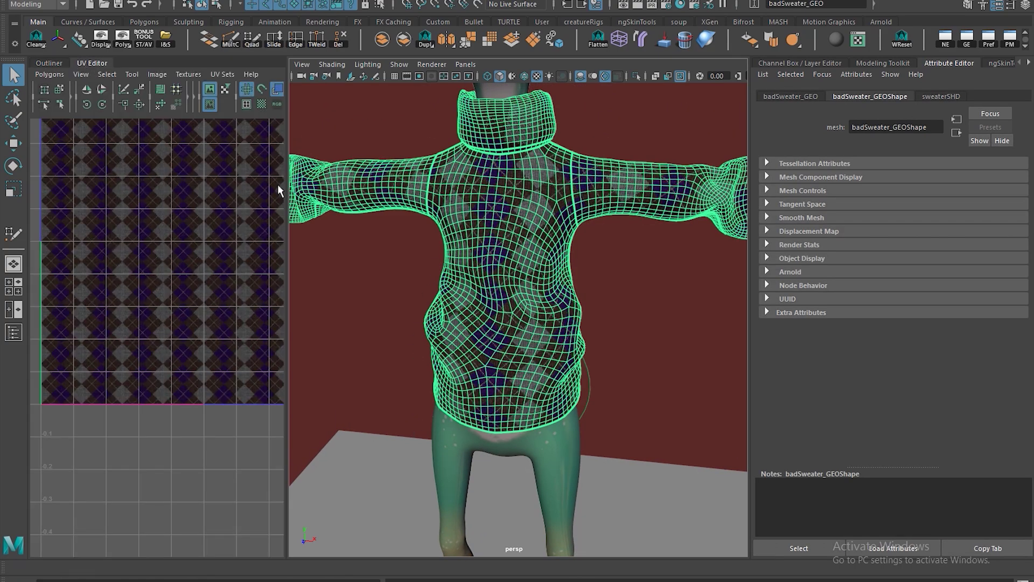
{"action": "left_click_drag", "start_coordinate": [286, 197], "coordinate": [538, 253]}
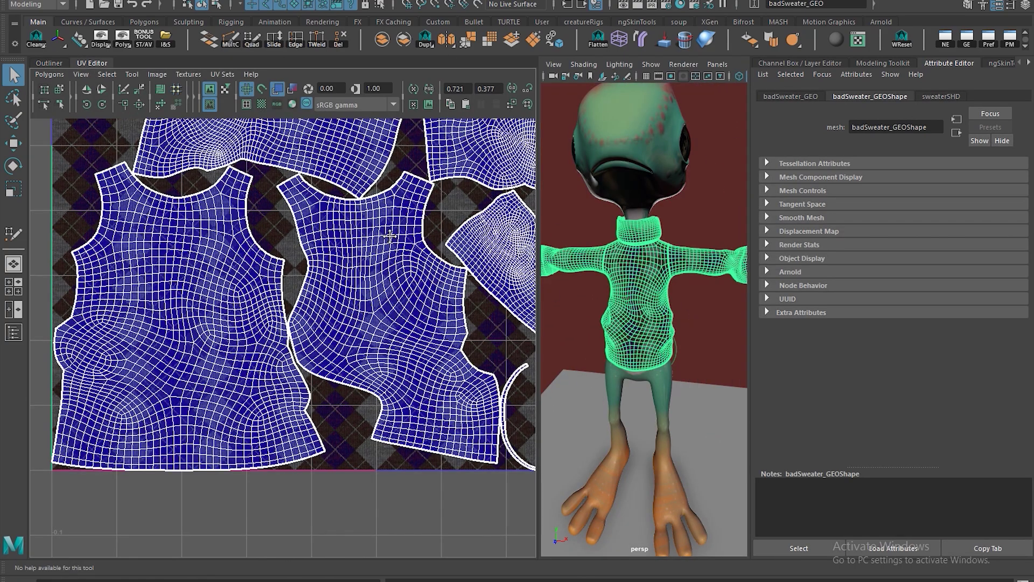
Examine the sweater's UV shells over the argyle texture in the UV Editor.
{"action": "middle_click_drag", "start_coordinate": [366, 294], "coordinate": [406, 290], "text": "alt"}
{"action": "right_click_drag", "start_coordinate": [406, 289], "coordinate": [352, 289], "text": "alt"}
{"action": "middle_click_drag", "start_coordinate": [351, 289], "coordinate": [255, 287]}
{"action": "scroll", "coordinate": [272, 269], "scroll_direction": "up", "scroll_amount": 6}
{"action": "middle_click_drag", "start_coordinate": [319, 433], "coordinate": [217, 345]}
{"action": "scroll", "coordinate": [644, 305], "scroll_direction": "up", "scroll_amount": 5}
Deselect the sweater and examine how the argyle texture runs over its side and folds on the gecko.
{"action": "left_click_drag", "start_coordinate": [634, 304], "coordinate": [763, 263], "text": "alt"}
{"action": "left_click", "coordinate": [692, 285]}
{"action": "scroll", "coordinate": [600, 312], "scroll_direction": "down", "scroll_amount": 10}
{"action": "mouse_move", "coordinate": [604, 312]}
{"action": "middle_mouse_down", "text": "alt"}
{"action": "mouse_move", "coordinate": [648, 296]}
{"action": "mouse_move", "coordinate": [604, 306]}
{"action": "middle_mouse_up", "text": "alt"}
{"action": "scroll", "coordinate": [624, 311], "scroll_direction": "up", "scroll_amount": 6}
{"action": "left_click_drag", "start_coordinate": [623, 311], "coordinate": [631, 346], "text": "alt"}
{"action": "scroll", "coordinate": [632, 346], "scroll_direction": "up", "scroll_amount": 4}
{"action": "scroll", "coordinate": [627, 339], "scroll_direction": "down", "scroll_amount": 10}
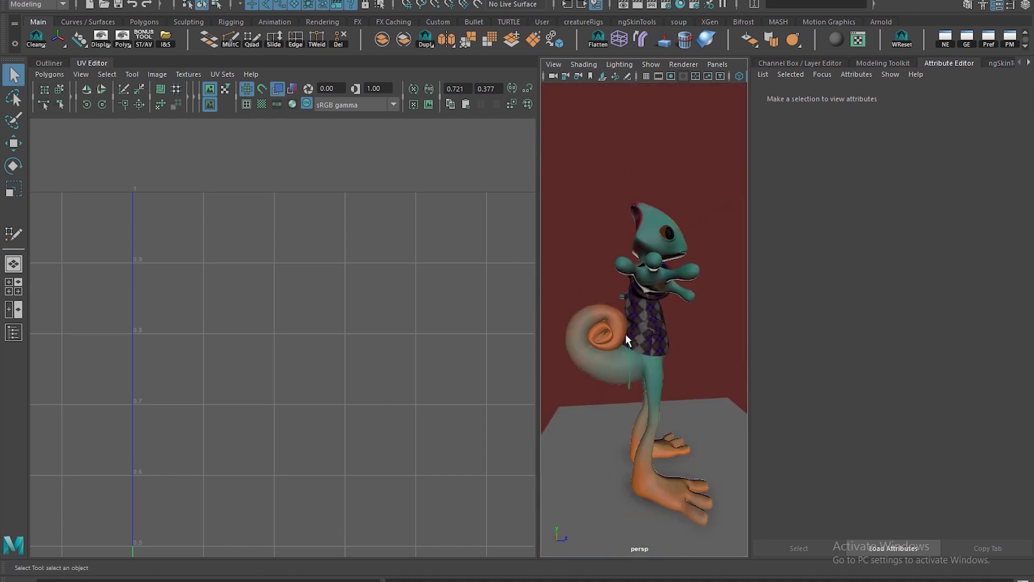
{"action": "scroll", "coordinate": [627, 337], "scroll_direction": "up", "scroll_amount": 6}
{"action": "middle_click_drag", "start_coordinate": [644, 343], "coordinate": [635, 322], "text": "alt"}
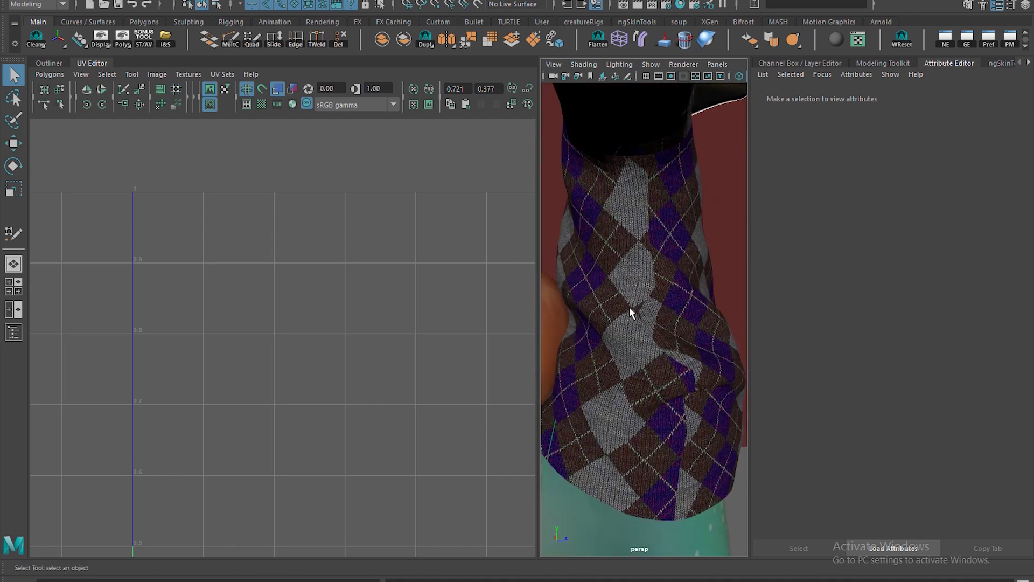
{"action": "left_click_drag", "start_coordinate": [666, 370], "coordinate": [528, 371], "text": "alt"}
{"action": "scroll", "coordinate": [623, 328], "scroll_direction": "down", "scroll_amount": 10}
{"action": "scroll", "coordinate": [624, 328], "scroll_direction": "up", "scroll_amount": 6}
{"action": "left_click_drag", "start_coordinate": [623, 328], "coordinate": [666, 338], "text": "alt"}
{"action": "scroll", "coordinate": [596, 337], "scroll_direction": "down", "scroll_amount": 3}
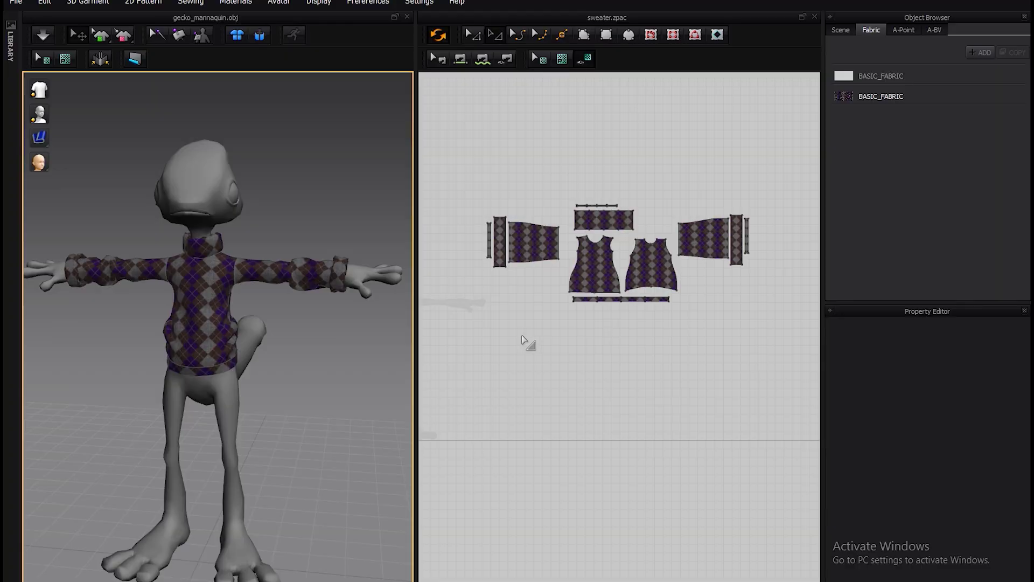
Switch to Marvelous Designer and review the sweater's 2D pattern pieces and the dressed mannequin from several angles.
{"action": "scroll", "coordinate": [538, 345], "scroll_direction": "up", "scroll_amount": 2}
{"action": "left_click_drag", "start_coordinate": [445, 174], "coordinate": [791, 391]}
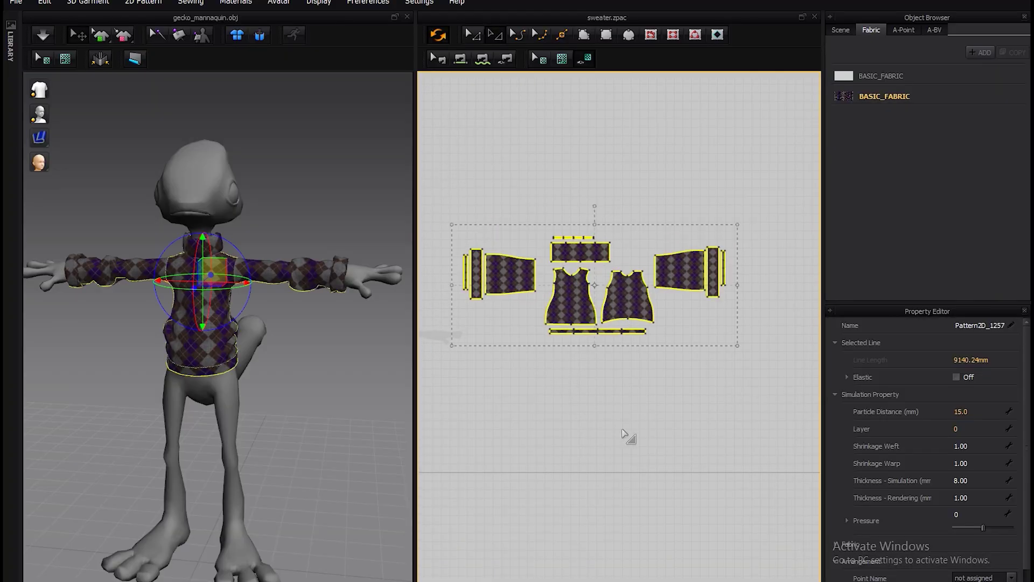
{"action": "left_click", "coordinate": [624, 434]}
{"action": "scroll", "coordinate": [517, 325], "scroll_direction": "up", "scroll_amount": 2}
{"action": "mouse_move", "coordinate": [517, 325]}
{"action": "middle_mouse_down"}
{"action": "mouse_move", "coordinate": [571, 348]}
{"action": "mouse_move", "coordinate": [523, 315]}
{"action": "middle_mouse_up"}
{"action": "middle_click_drag", "start_coordinate": [443, 412], "coordinate": [529, 385]}
{"action": "scroll", "coordinate": [197, 281], "scroll_direction": "up", "scroll_amount": 2}
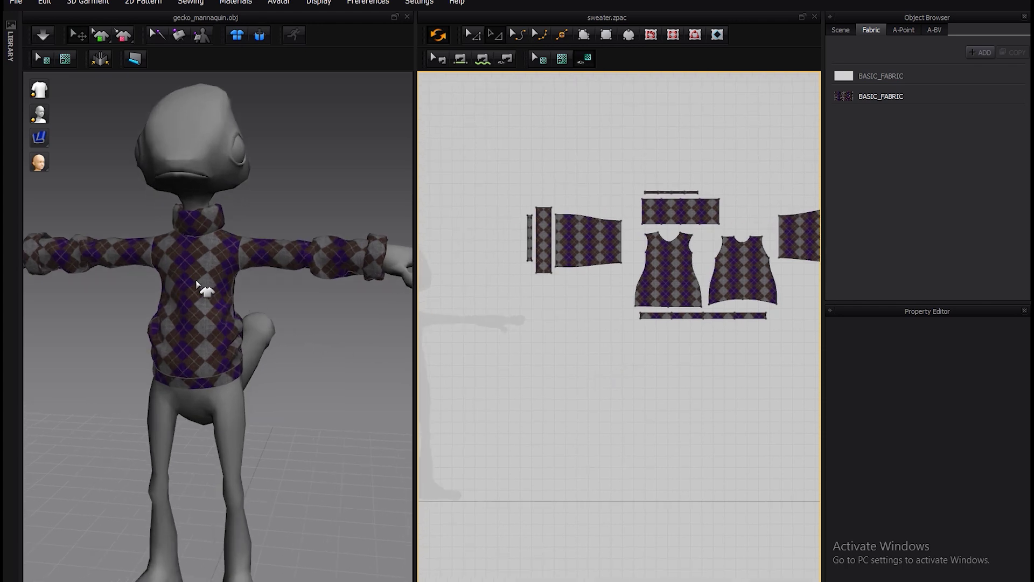
{"action": "scroll", "coordinate": [304, 381], "scroll_direction": "up", "scroll_amount": 3}
{"action": "right_click_drag", "start_coordinate": [286, 350], "coordinate": [226, 387]}
{"action": "scroll", "coordinate": [221, 387], "scroll_direction": "down", "scroll_amount": 7}
{"action": "scroll", "coordinate": [323, 392], "scroll_direction": "up", "scroll_amount": 5}
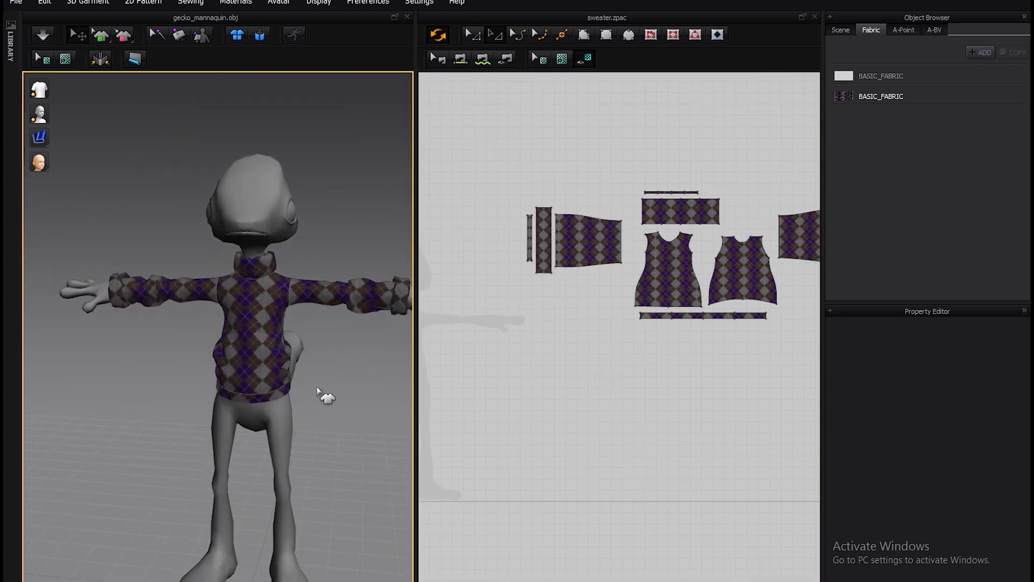
{"action": "scroll", "coordinate": [259, 353], "scroll_direction": "up", "scroll_amount": 2}
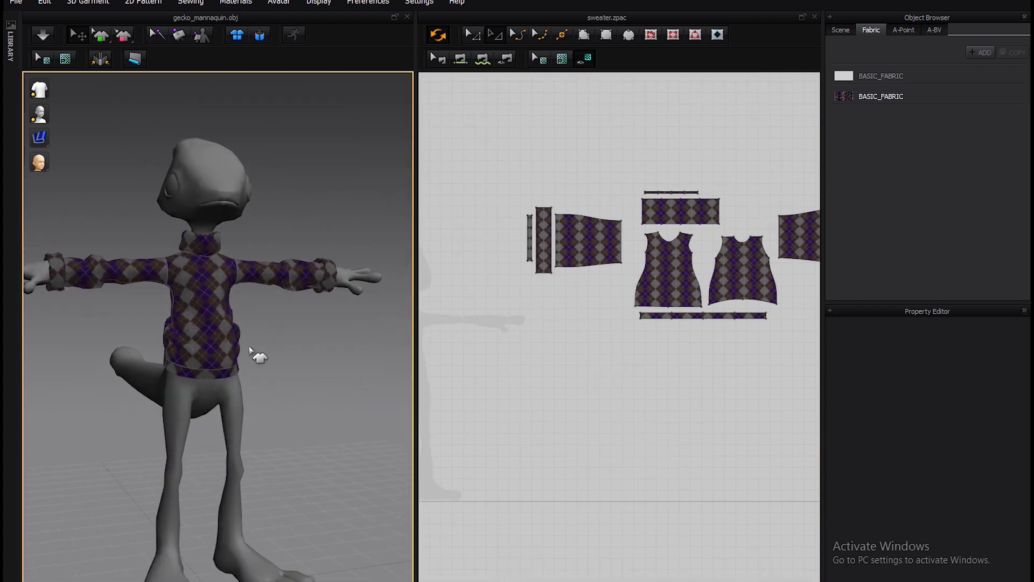
Examine the argyle sweater on the mannequin from a closer, turned angle.
{"action": "left_click", "coordinate": [204, 335]}
{"action": "left_click", "coordinate": [330, 384]}
{"action": "scroll", "coordinate": [274, 354], "scroll_direction": "up", "scroll_amount": 2}
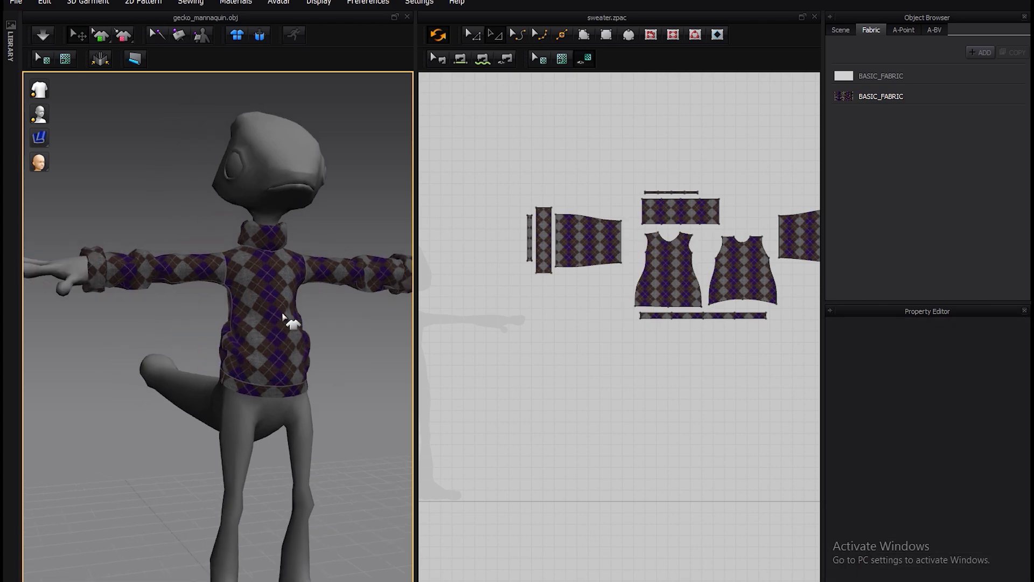
{"action": "scroll", "coordinate": [284, 317], "scroll_direction": "down", "scroll_amount": 1}
Switch to Maya, narrow the UV Editor to enlarge the perspective view, and turn the gecko to its side.
{"action": "key", "text": "alt+Tab"}
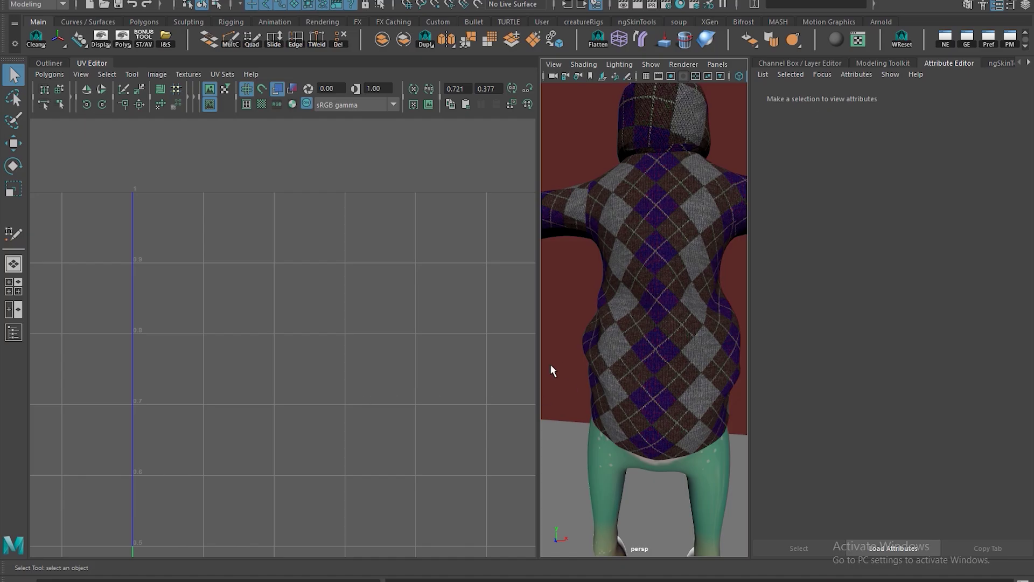
{"action": "left_click_drag", "start_coordinate": [538, 364], "coordinate": [230, 372]}
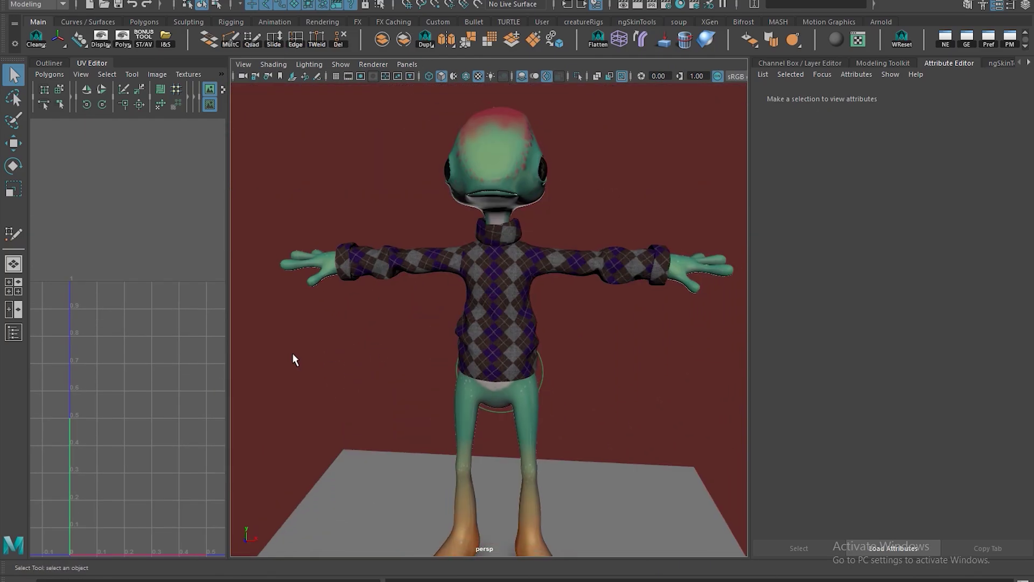
{"action": "left_click_drag", "start_coordinate": [474, 354], "coordinate": [530, 324], "text": "alt"}
{"action": "left_click", "coordinate": [457, 327]}
{"action": "left_click", "coordinate": [431, 326]}
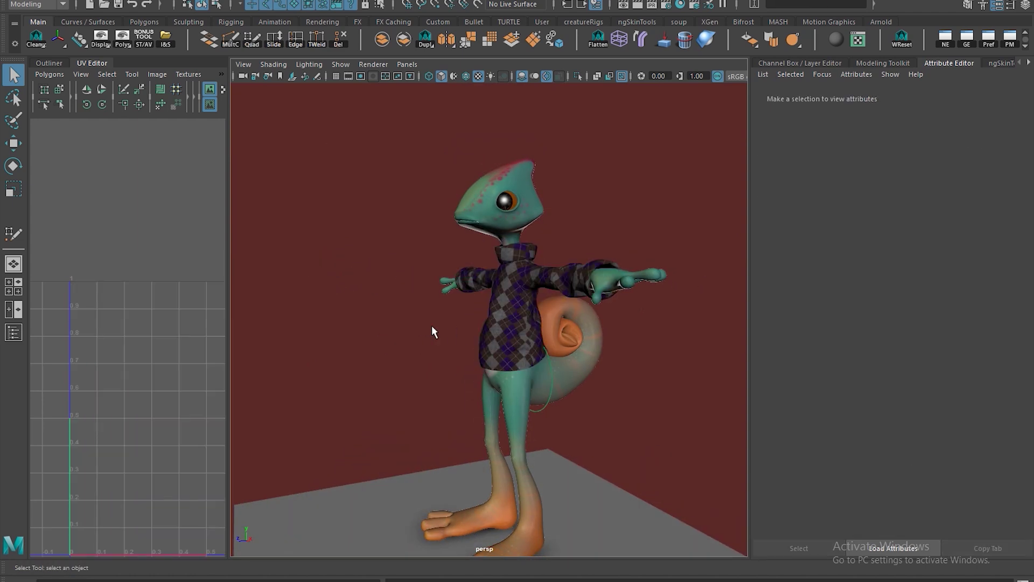
Examine the sweater's argyle pattern and folds on the gecko from several angles.
{"action": "scroll", "coordinate": [431, 325], "scroll_direction": "up", "scroll_amount": 2}
{"action": "left_click_drag", "start_coordinate": [412, 368], "coordinate": [345, 350], "text": "alt"}
{"action": "left_click", "coordinate": [441, 386]}
{"action": "left_click_drag", "start_coordinate": [452, 388], "coordinate": [609, 379], "text": "alt"}
{"action": "left_click", "coordinate": [666, 368]}
{"action": "left_click_drag", "start_coordinate": [501, 366], "coordinate": [625, 345], "text": "alt"}
{"action": "middle_click_drag", "start_coordinate": [495, 327], "coordinate": [506, 327], "text": "alt"}
{"action": "left_click_drag", "start_coordinate": [549, 323], "coordinate": [490, 310], "text": "alt"}
Select the sweater and inspect its wireframe topology together with its UV shells.
{"action": "left_click", "coordinate": [489, 306]}
{"action": "middle_click_drag", "start_coordinate": [541, 358], "coordinate": [603, 380], "text": "alt"}
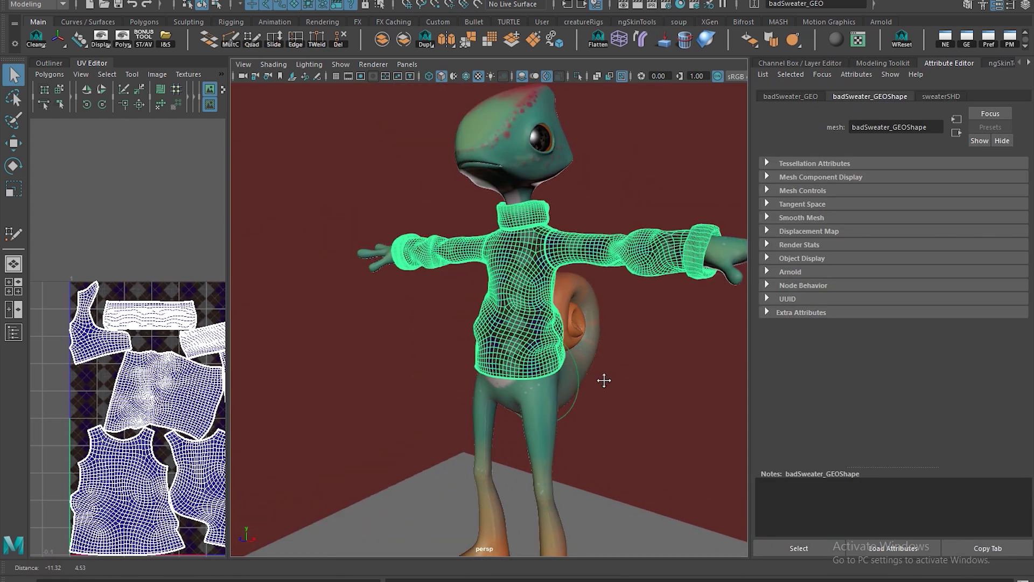
{"action": "left_click_drag", "start_coordinate": [647, 384], "coordinate": [597, 388], "text": "alt"}
{"action": "middle_click_drag", "start_coordinate": [619, 382], "coordinate": [587, 379], "text": "alt"}
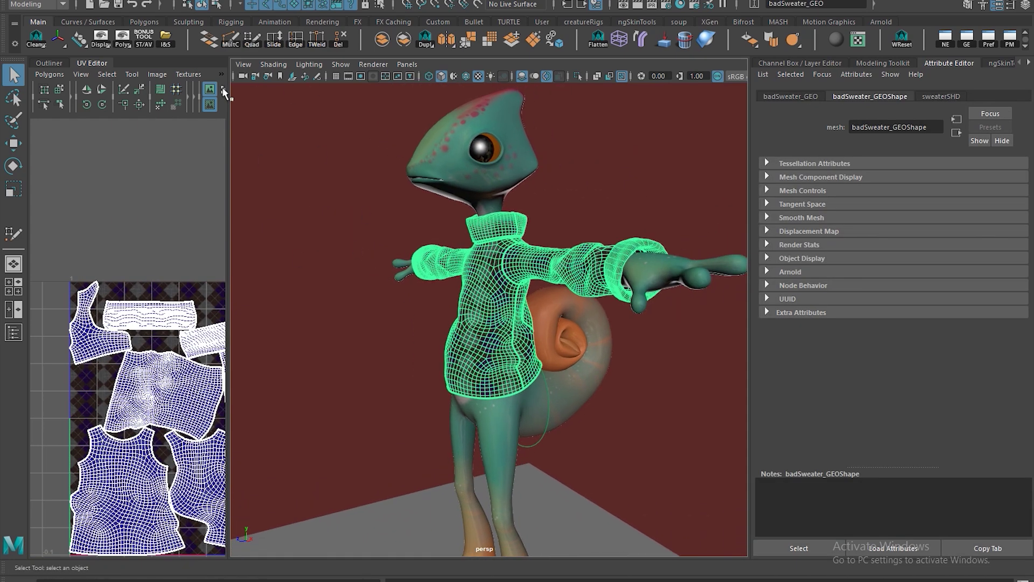
{"action": "left_click_drag", "start_coordinate": [417, 342], "coordinate": [522, 360], "text": "alt"}
Deselect the sweater and review its textured front and sides at close range.
{"action": "left_click", "coordinate": [623, 363]}
{"action": "left_click_drag", "start_coordinate": [623, 363], "coordinate": [571, 335], "text": "alt"}
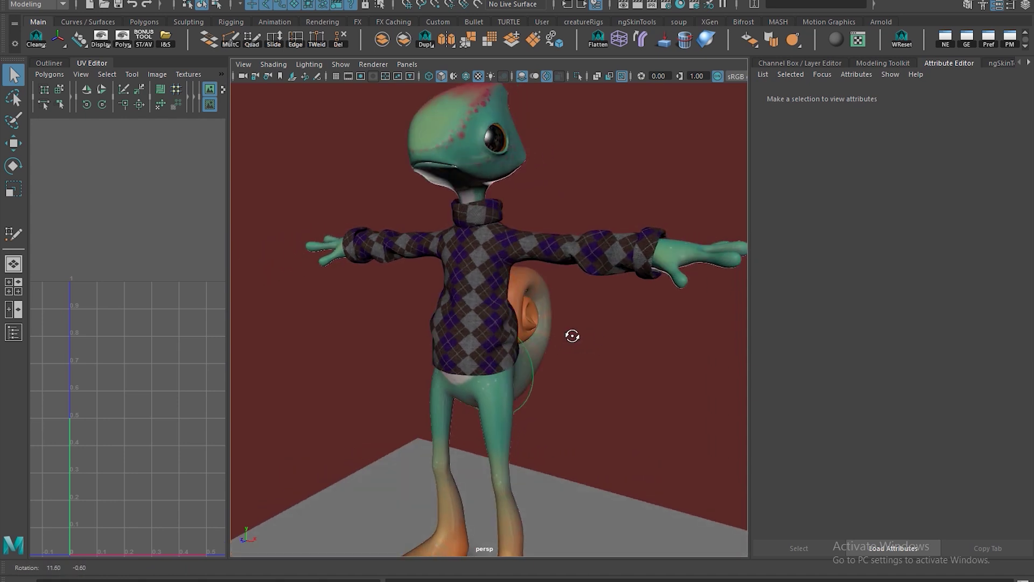
{"action": "right_click_drag", "start_coordinate": [571, 335], "coordinate": [492, 329], "text": "alt"}
{"action": "left_click_drag", "start_coordinate": [491, 330], "coordinate": [453, 323], "text": "alt"}
{"action": "left_click_drag", "start_coordinate": [576, 321], "coordinate": [609, 318], "text": "alt"}
{"action": "middle_click_drag", "start_coordinate": [610, 318], "coordinate": [603, 344], "text": "alt"}
{"action": "right_click_drag", "start_coordinate": [604, 345], "coordinate": [589, 331], "text": "alt"}
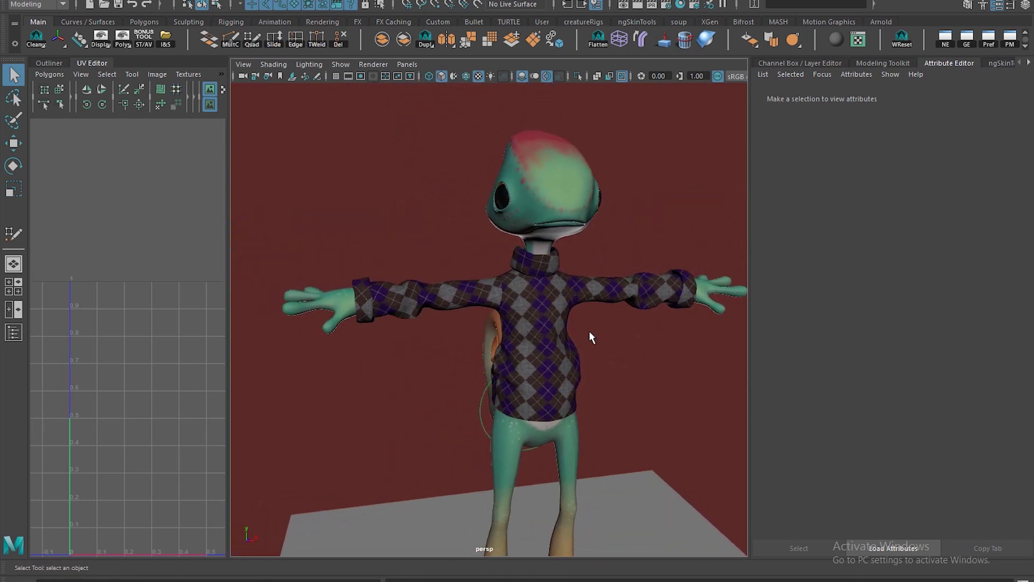
Hide the sweater mesh and review the bare gecko model at full height.
{"action": "left_click", "coordinate": [535, 306]}
{"action": "key", "text": "ctrl+h"}
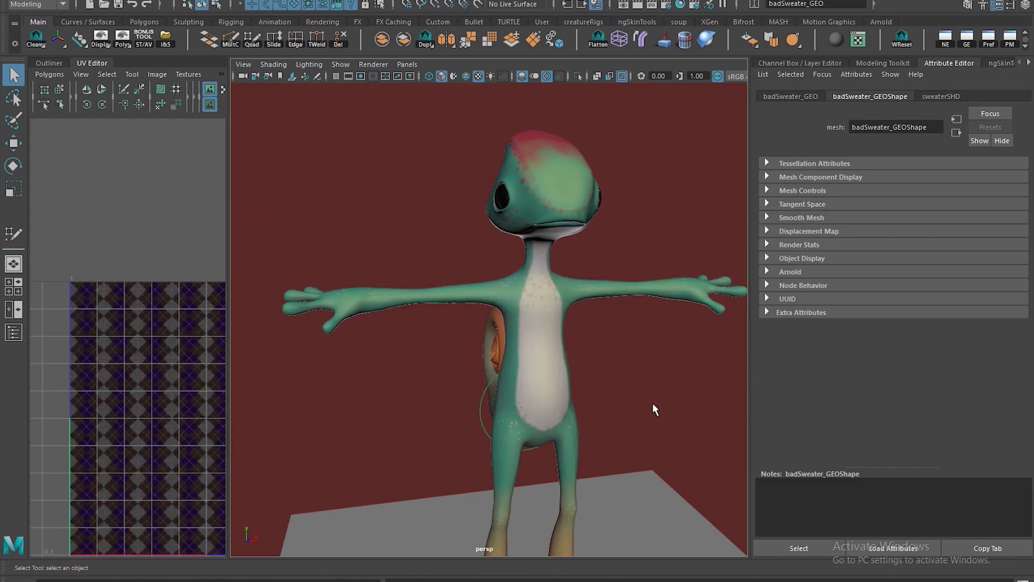
{"action": "scroll", "coordinate": [528, 327], "scroll_direction": "down", "scroll_amount": 5}
{"action": "left_click_drag", "start_coordinate": [528, 327], "coordinate": [479, 337], "text": "alt"}
{"action": "scroll", "coordinate": [569, 377], "scroll_direction": "up", "scroll_amount": 6}
{"action": "middle_click_drag", "start_coordinate": [569, 377], "coordinate": [495, 319], "text": "alt"}
{"action": "scroll", "coordinate": [373, 348], "scroll_direction": "down", "scroll_amount": 8}
{"action": "left_click_drag", "start_coordinate": [533, 377], "coordinate": [511, 410], "text": "alt"}
{"action": "middle_click_drag", "start_coordinate": [511, 410], "coordinate": [489, 391], "text": "alt"}
{"action": "scroll", "coordinate": [491, 429], "scroll_direction": "up", "scroll_amount": 3}
{"action": "middle_click_drag", "start_coordinate": [491, 430], "coordinate": [518, 417], "text": "alt"}
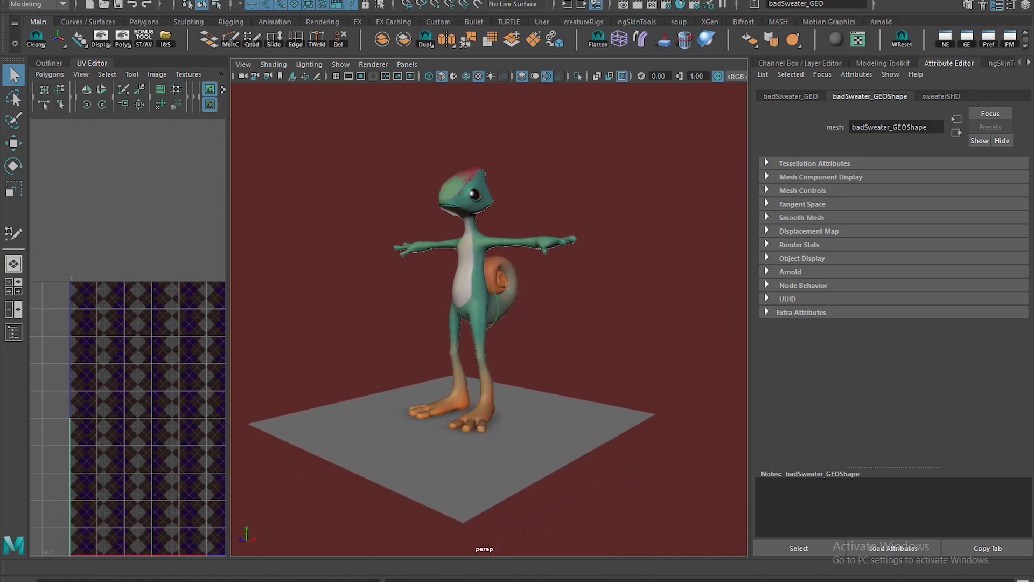
Switch to the web browser and look through the artist's gallery of reptile character illustrations.
{"action": "left_click_drag", "start_coordinate": [1033, 3], "coordinate": [599, 0]}
{"action": "scroll", "coordinate": [539, 394], "scroll_direction": "up", "scroll_amount": 12}
{"action": "scroll", "coordinate": [516, 387], "scroll_direction": "up", "scroll_amount": 10}
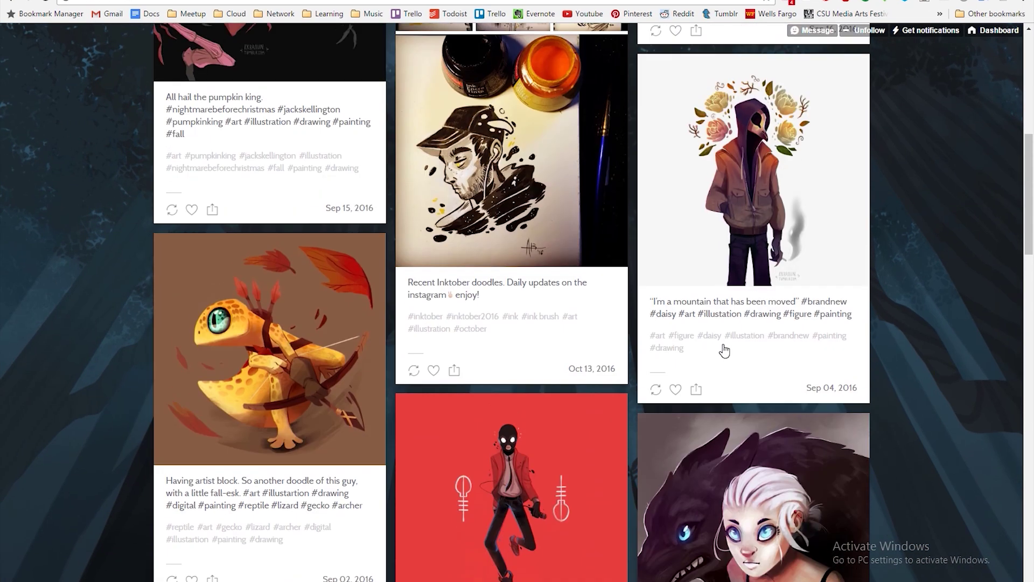
{"action": "left_click", "coordinate": [714, 159]}
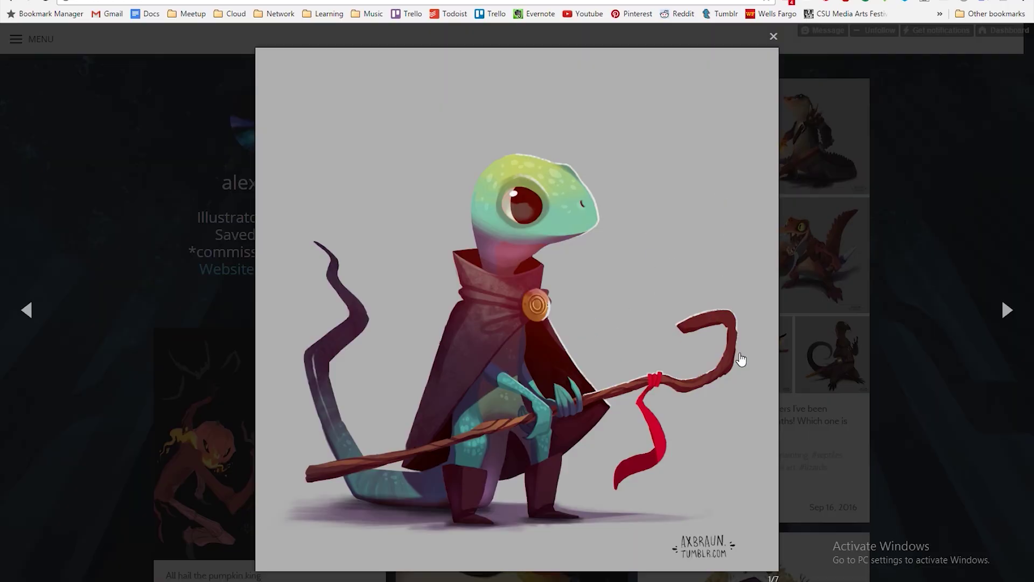
{"action": "left_click", "coordinate": [899, 237]}
{"action": "left_click", "coordinate": [694, 269]}
{"action": "left_click", "coordinate": [699, 275]}
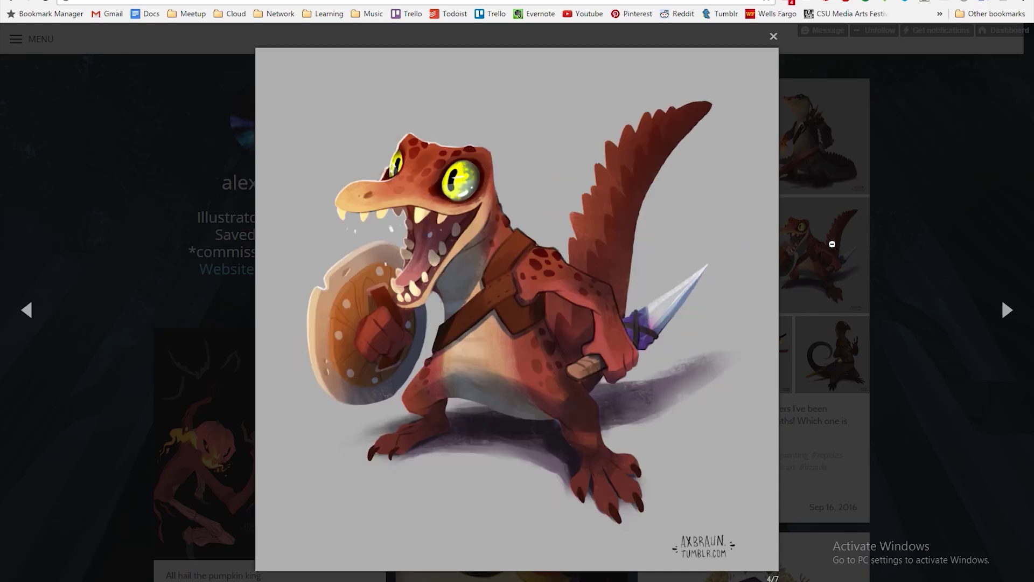
{"action": "left_click", "coordinate": [749, 286]}
{"action": "left_click", "coordinate": [745, 288]}
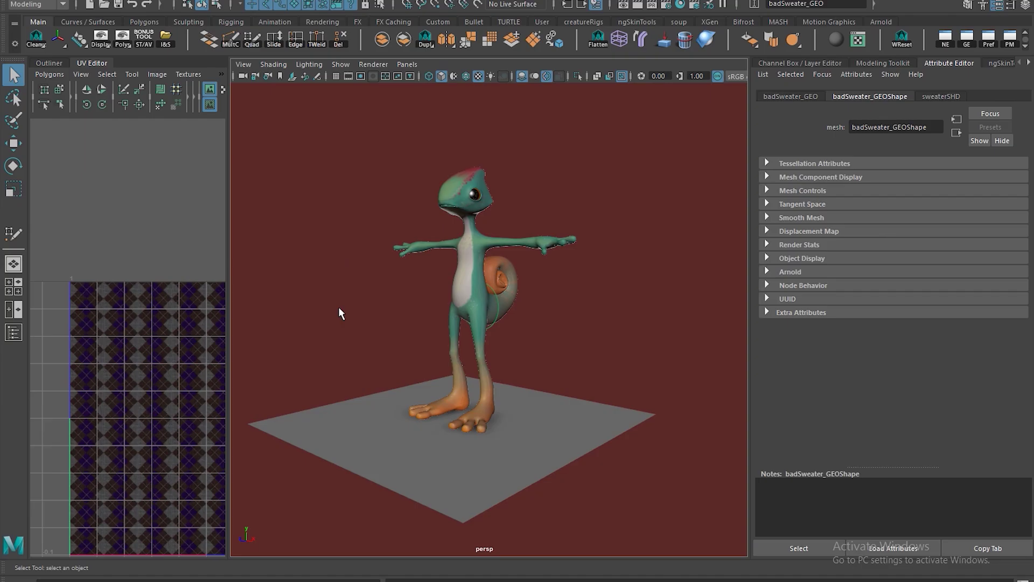
Return to Maya and view the bare gecko closer from the front.
{"action": "left_click_drag", "start_coordinate": [516, 289], "coordinate": [519, 397], "text": "alt"}
{"action": "key", "text": "alt+Tab"}
{"action": "key", "text": "alt+Tab"}
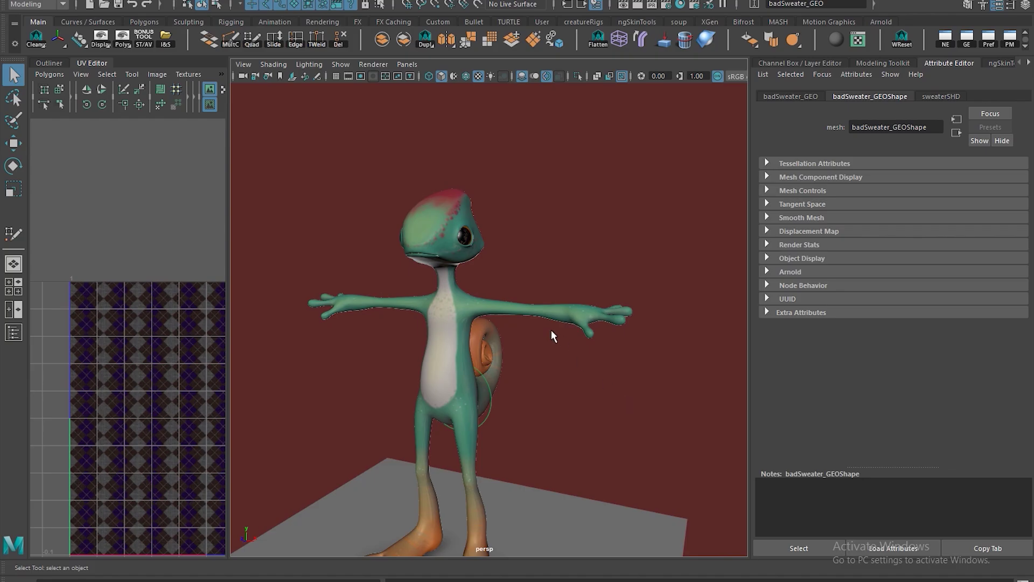
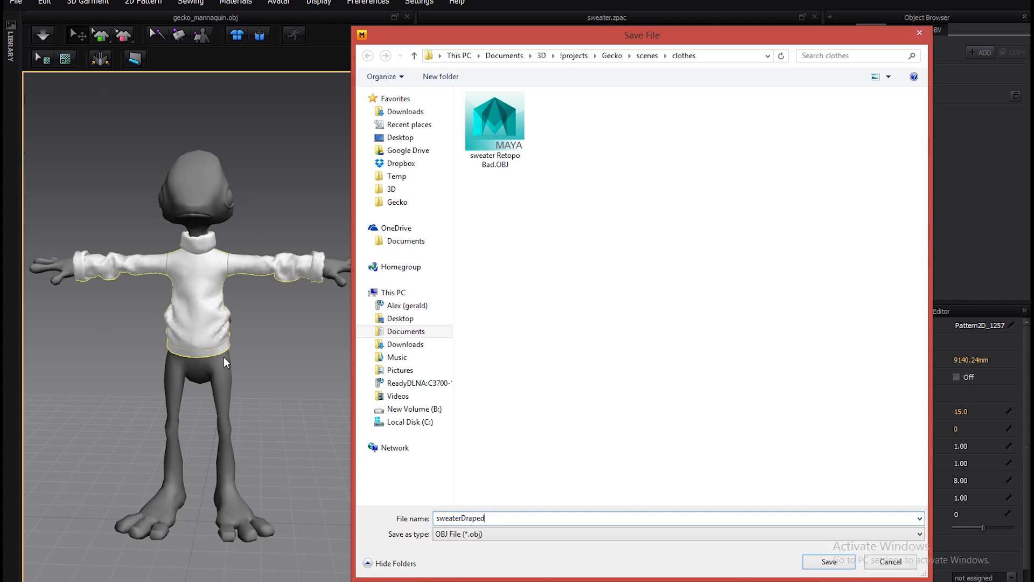
Export the draped sweater from Marvelous Designer as the OBJ file sweaterDraped, with the scale set to cm (DAZ Studio).
{"action": "left_click", "coordinate": [829, 561]}
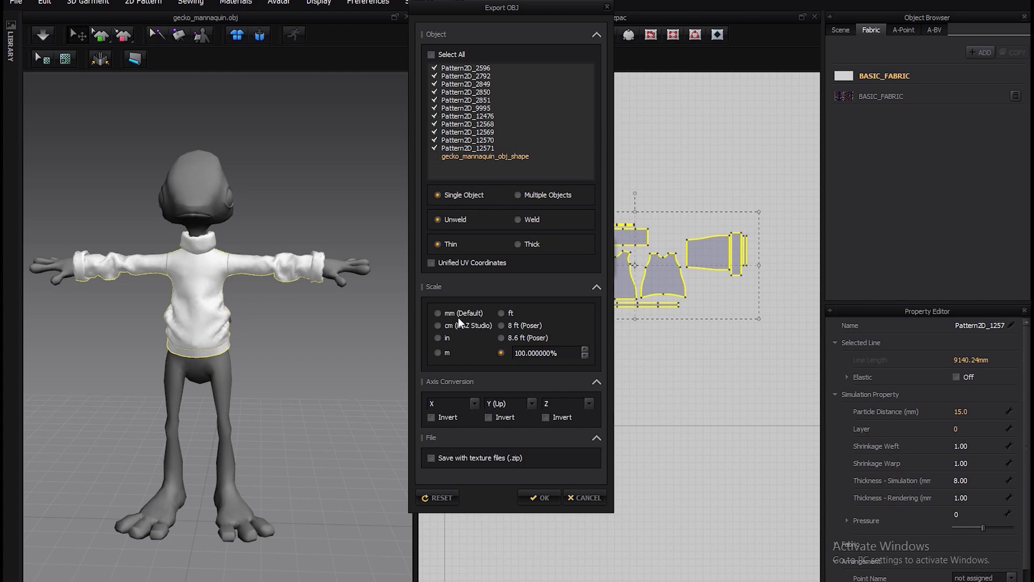
{"action": "left_click", "coordinate": [437, 325]}
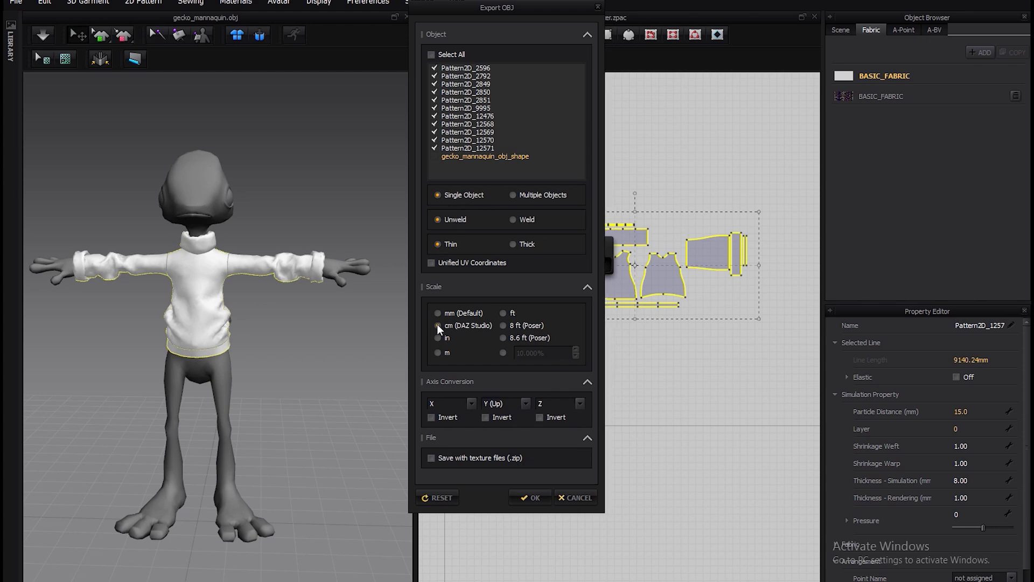
{"action": "left_click", "coordinate": [533, 498]}
Select all sweater pattern pieces and reset them to their flat 2D arrangement beside the mannequin.
{"action": "right_click_drag", "start_coordinate": [249, 397], "coordinate": [323, 350]}
{"action": "left_click", "coordinate": [16, 2]}
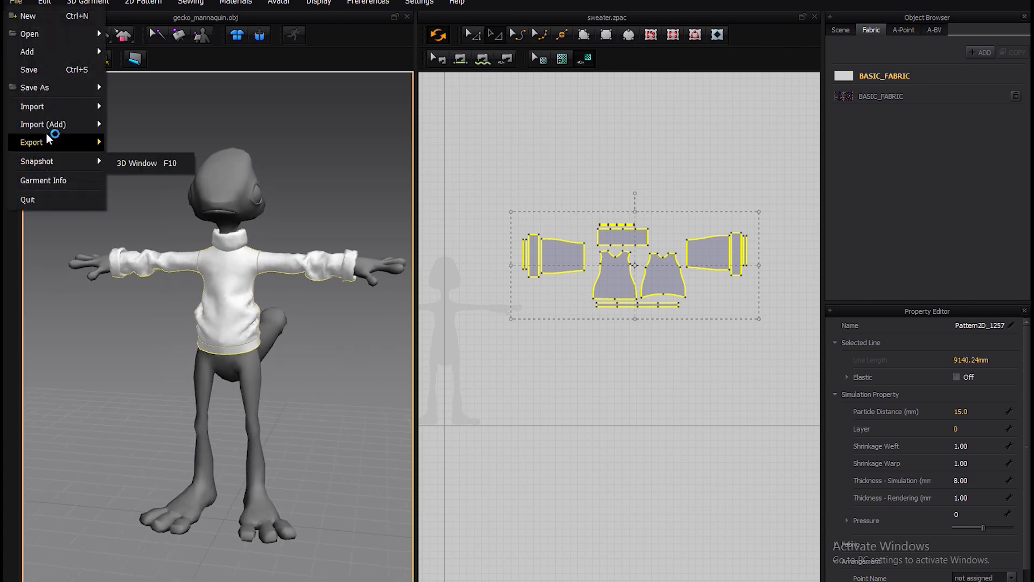
{"action": "mouse_move", "coordinate": [54, 142]}
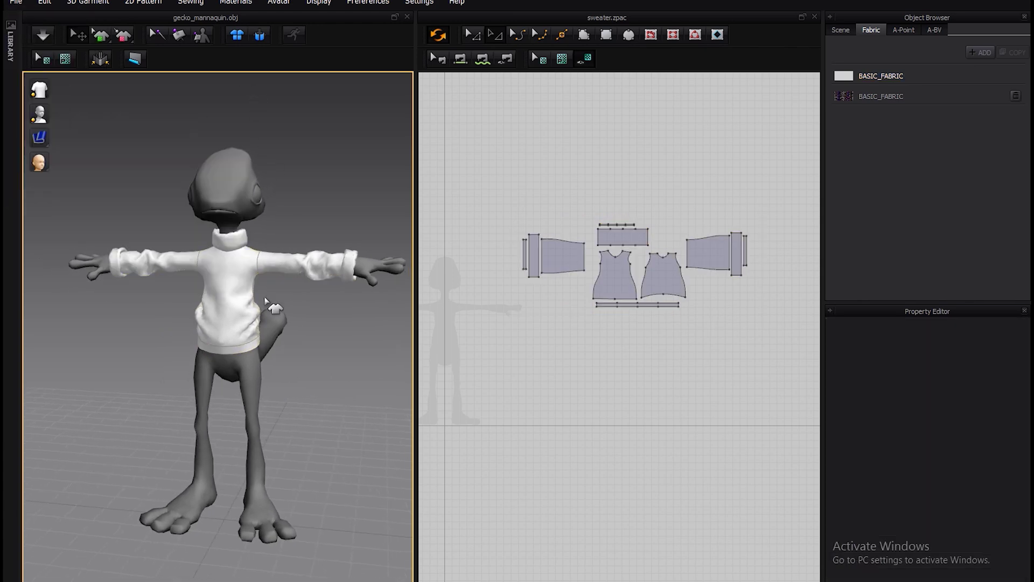
{"action": "key", "text": "ctrl+a"}
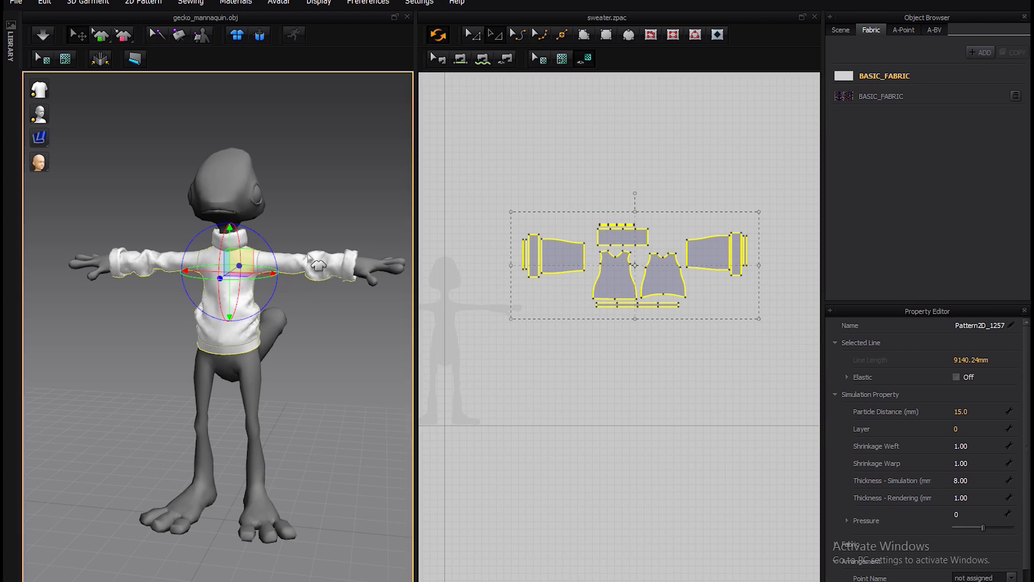
{"action": "right_click", "coordinate": [310, 261]}
{"action": "left_click", "coordinate": [404, 142]}
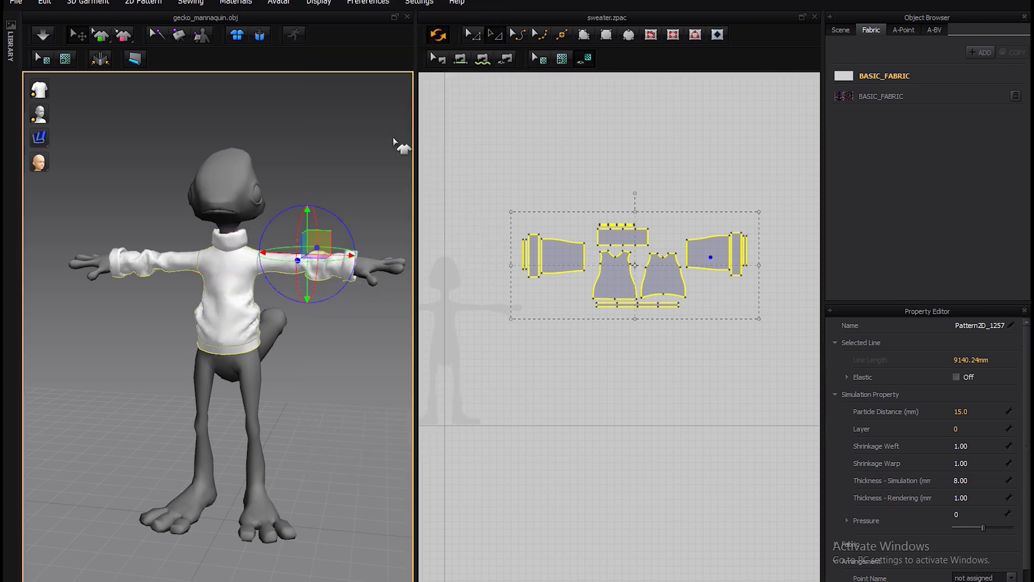
{"action": "scroll", "coordinate": [300, 131], "scroll_direction": "down", "scroll_amount": 6}
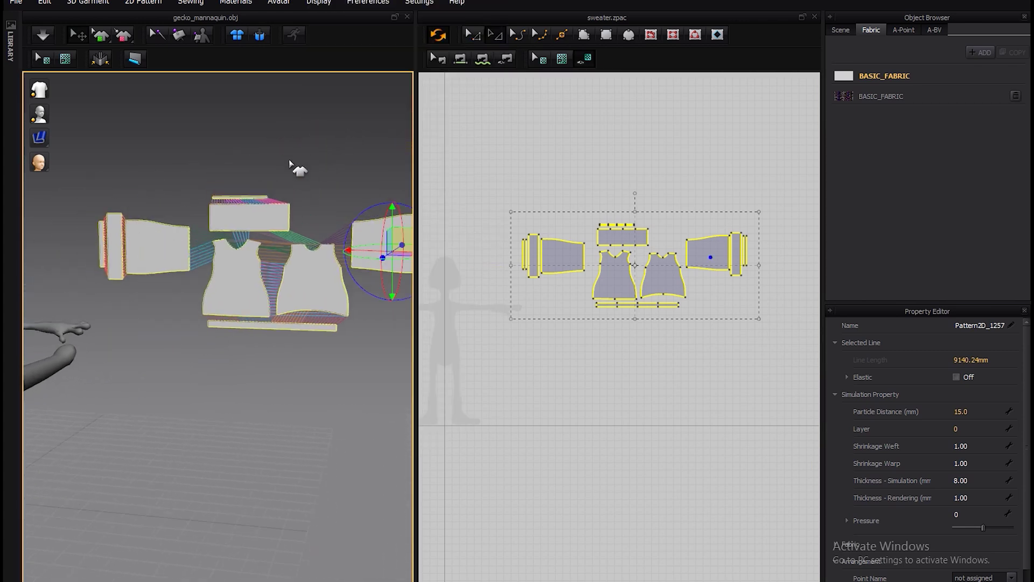
{"action": "scroll", "coordinate": [260, 143], "scroll_direction": "down", "scroll_amount": 4}
{"action": "right_click_drag", "start_coordinate": [258, 142], "coordinate": [181, 154]}
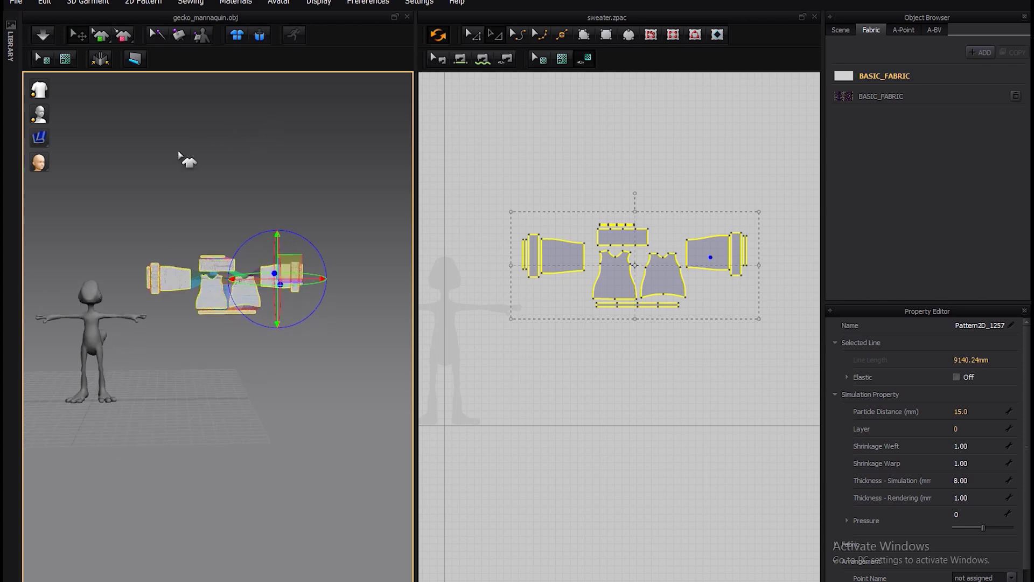
Save the selected flat pattern pieces as an OBJ named sweaterFlat.obj in the clothes folder.
{"action": "scroll", "coordinate": [247, 169], "scroll_direction": "up", "scroll_amount": 3}
{"action": "left_click", "coordinate": [11, 7]}
{"action": "mouse_move", "coordinate": [86, 143]}
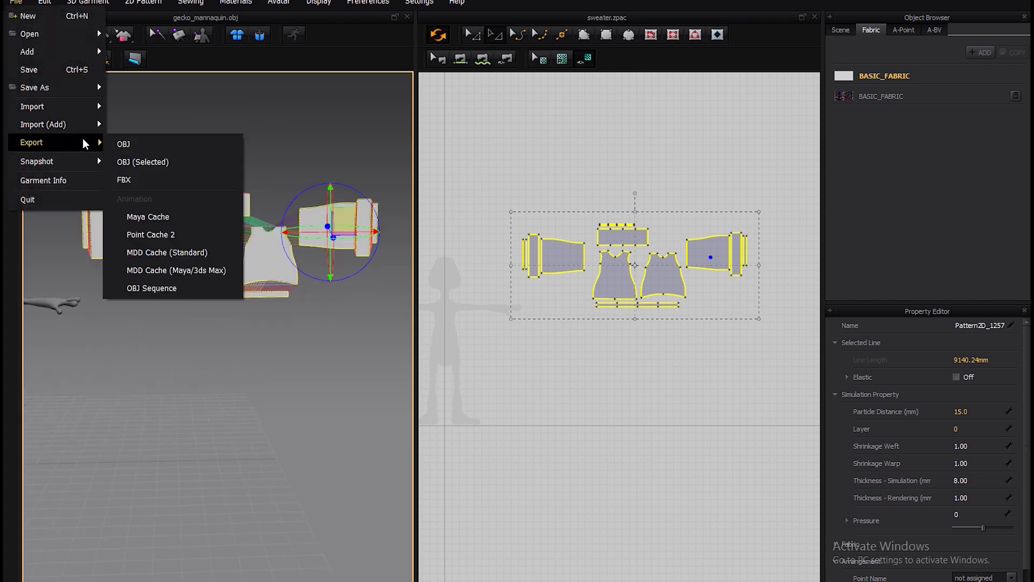
{"action": "left_click", "coordinate": [131, 167]}
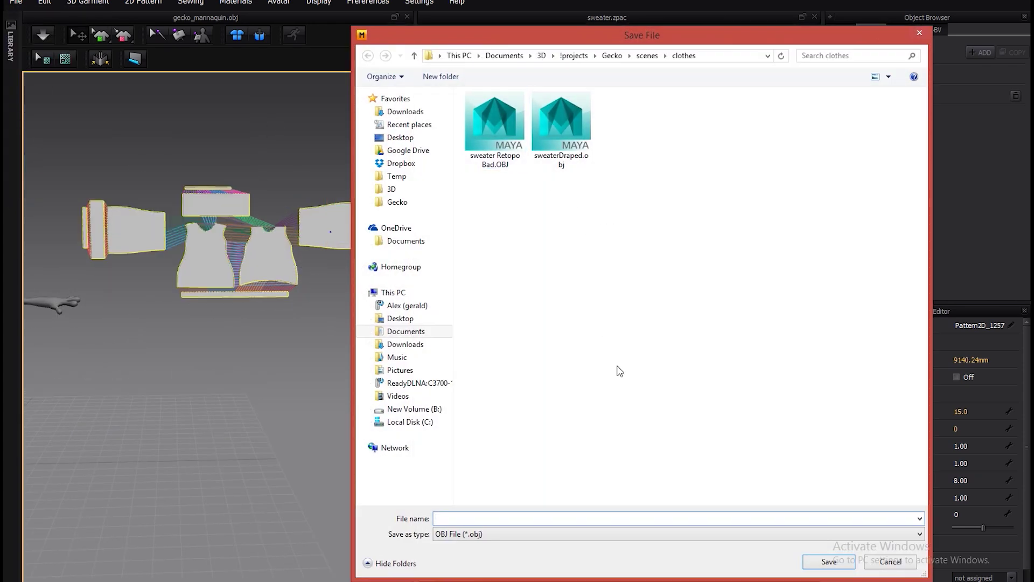
{"action": "left_click", "coordinate": [495, 132]}
{"action": "left_click", "coordinate": [550, 148]}
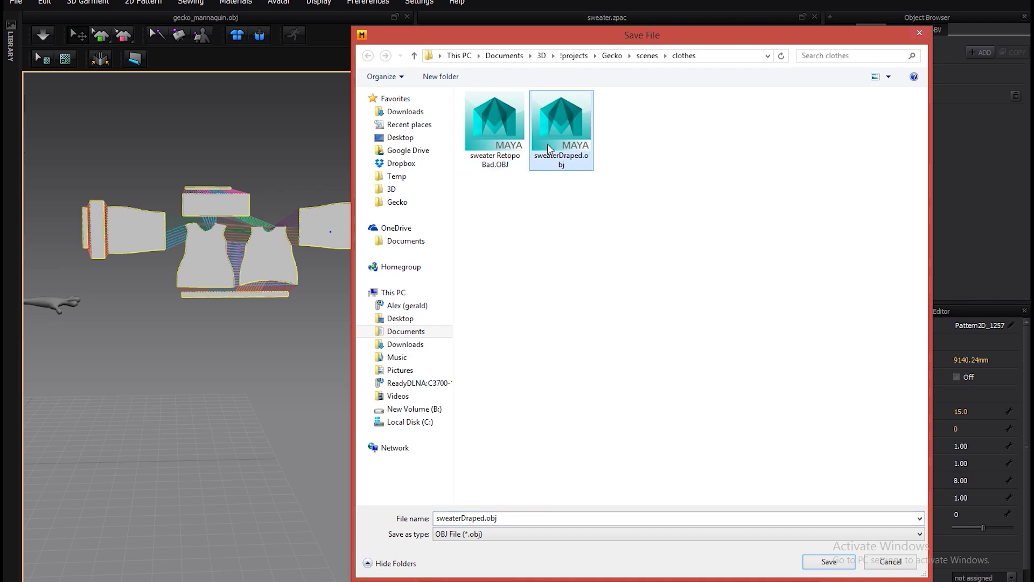
{"action": "left_click", "coordinate": [462, 517]}
{"action": "left_click_drag", "start_coordinate": [461, 518], "coordinate": [482, 518]}
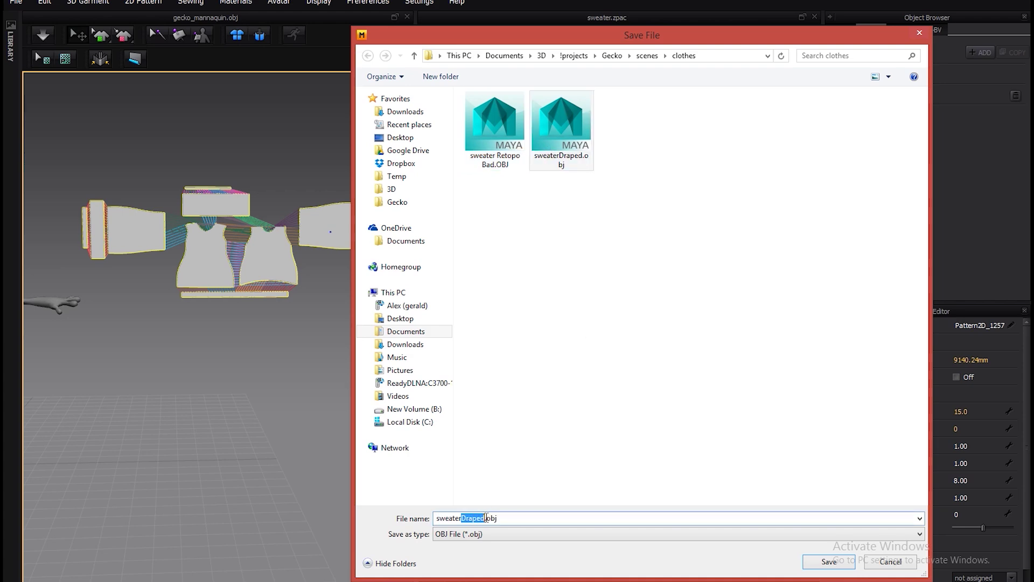
{"action": "type", "text": "Flat"}
{"action": "key", "text": "Return"}
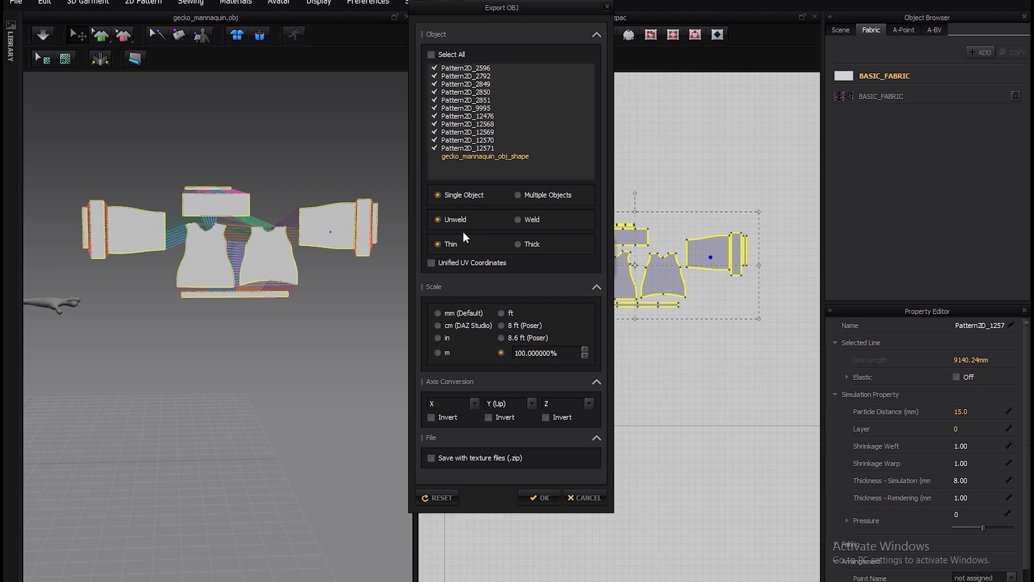
Set the OBJ export scale to cm (DAZ Studio) and complete the flat pattern export.
{"action": "left_click", "coordinate": [444, 327]}
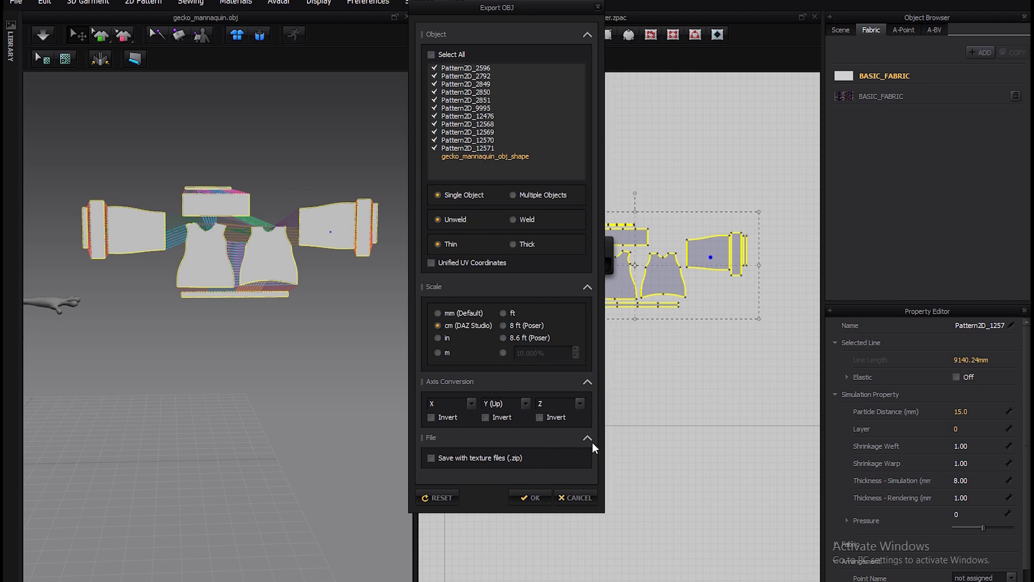
{"action": "left_click", "coordinate": [531, 497]}
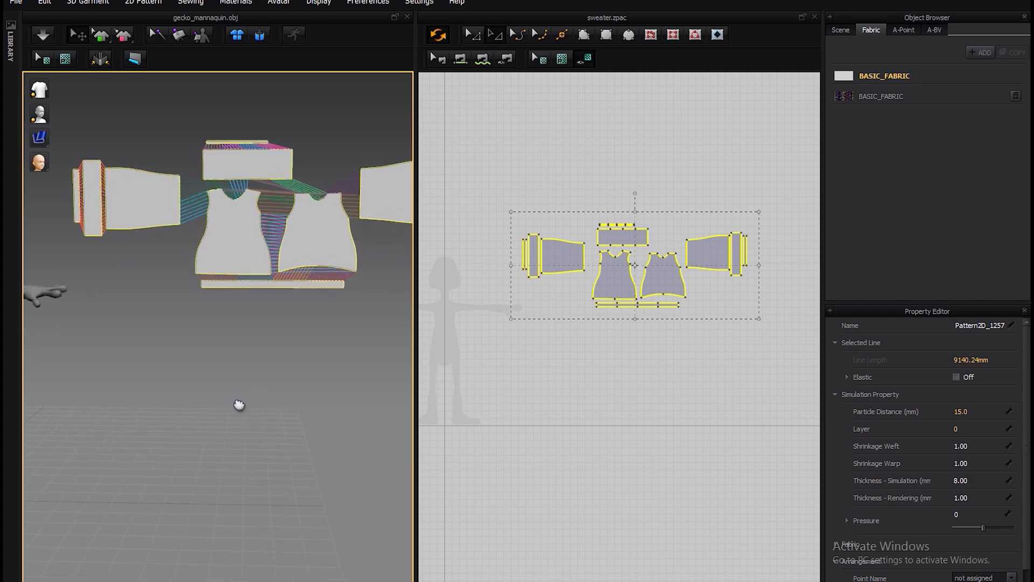
{"action": "scroll", "coordinate": [132, 403], "scroll_direction": "down", "scroll_amount": 5}
{"action": "scroll", "coordinate": [227, 414], "scroll_direction": "up", "scroll_amount": 4}
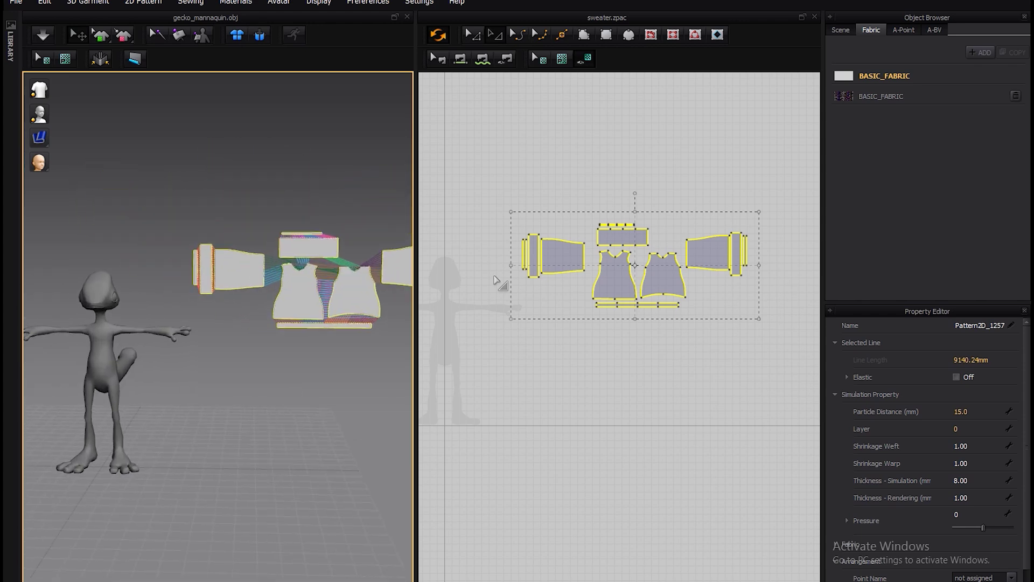
Switch to Maya and import the draped sweater file sweaterDraped.obj into the gecko scene.
{"action": "key", "text": "alt+Tab"}
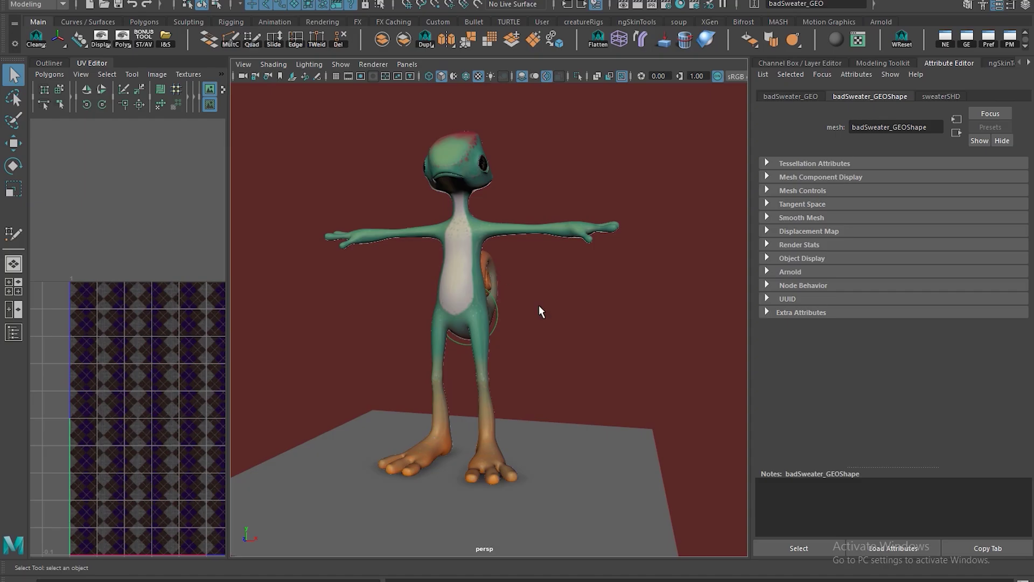
{"action": "middle_click_drag", "start_coordinate": [311, 331], "coordinate": [312, 365], "text": "alt"}
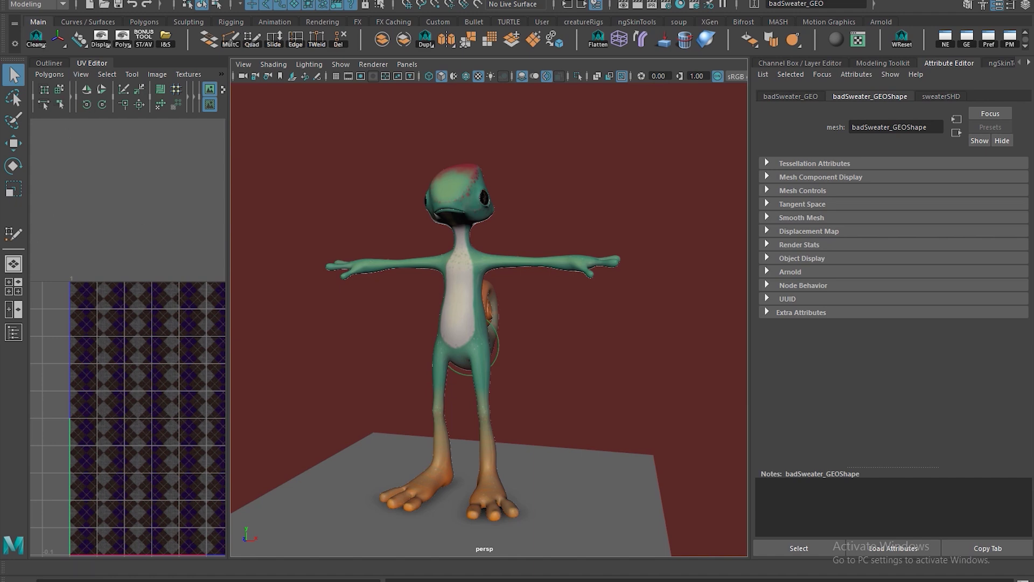
{"action": "left_click", "coordinate": [10, 1]}
{"action": "left_click", "coordinate": [37, 124]}
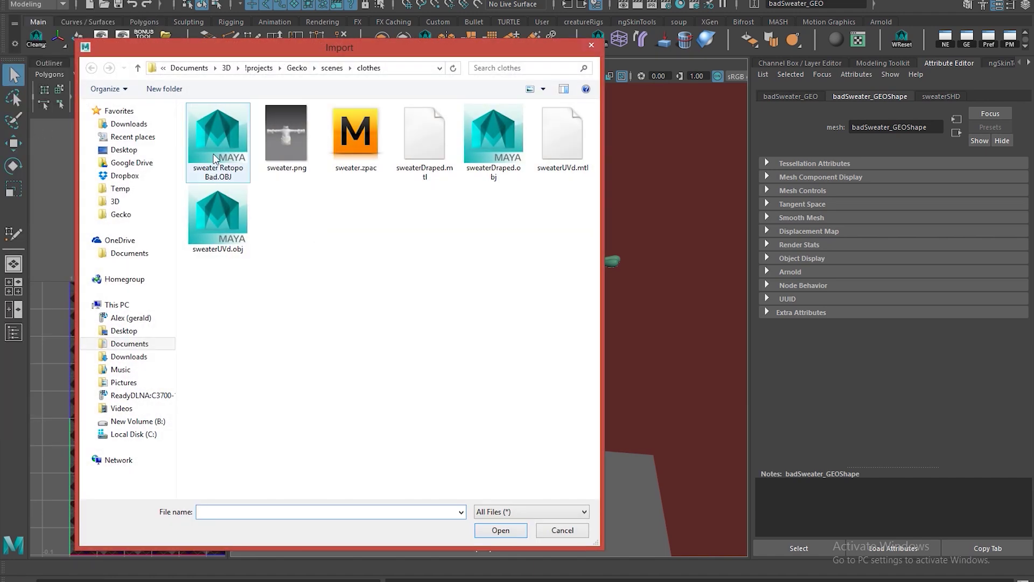
{"action": "double_click", "coordinate": [489, 137]}
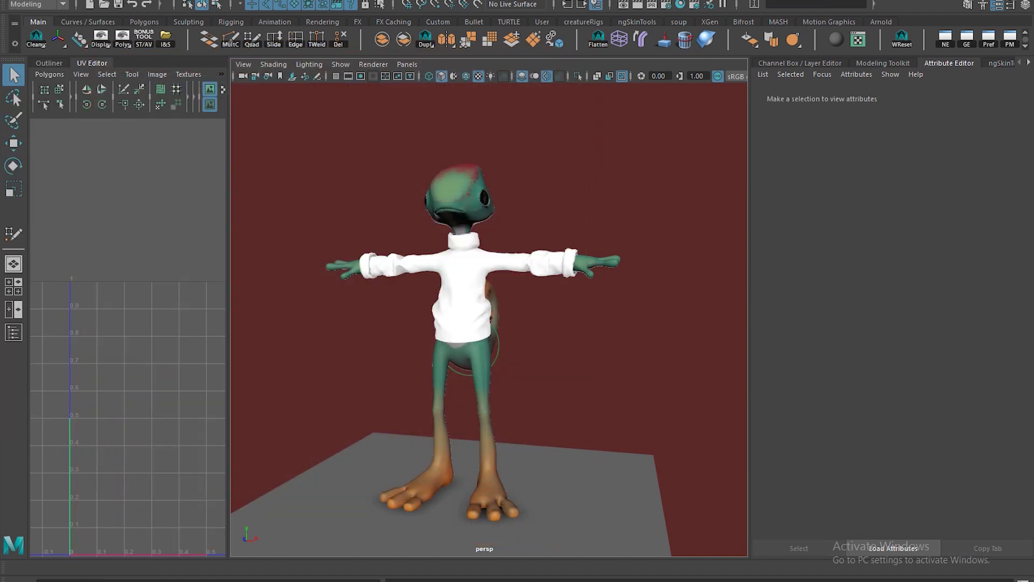
Import the flat pattern file sweaterUVd.obj into the same scene as the draped sweater.
{"action": "key", "text": "alt+f"}
{"action": "left_click", "coordinate": [47, 123]}
{"action": "double_click", "coordinate": [218, 216]}
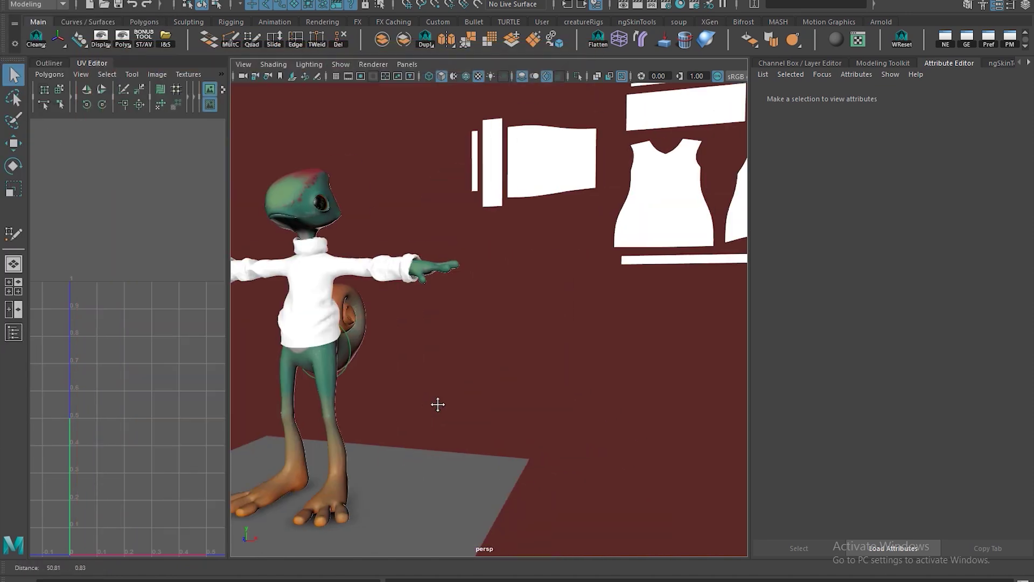
{"action": "left_click_drag", "start_coordinate": [436, 404], "coordinate": [515, 410], "text": "alt"}
{"action": "scroll", "coordinate": [515, 410], "scroll_direction": "up", "scroll_amount": 3}
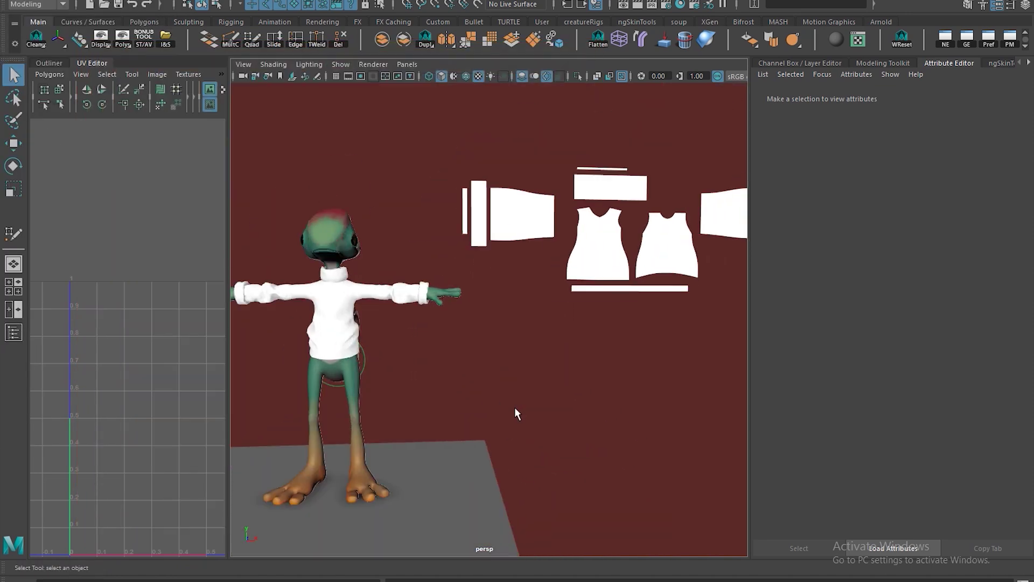
{"action": "middle_click_drag", "start_coordinate": [515, 410], "coordinate": [530, 428], "text": "alt"}
Select the draped sweater and the flat pattern mesh and view them side by side.
{"action": "left_click", "coordinate": [394, 308]}
{"action": "left_click", "coordinate": [605, 264]}
{"action": "right_click_drag", "start_coordinate": [613, 246], "coordinate": [722, 550]}
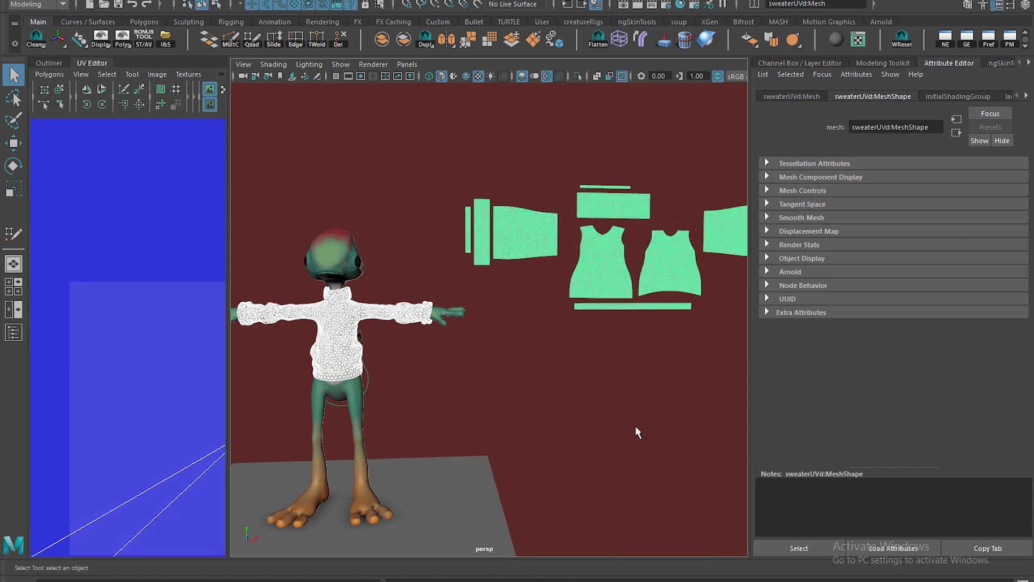
{"action": "left_click", "coordinate": [636, 430]}
{"action": "left_click_drag", "start_coordinate": [630, 396], "coordinate": [581, 374], "text": "alt"}
{"action": "scroll", "coordinate": [619, 391], "scroll_direction": "down", "scroll_amount": 3}
{"action": "middle_click_drag", "start_coordinate": [602, 396], "coordinate": [541, 380], "text": "alt"}
{"action": "mouse_move", "coordinate": [540, 379]}
{"action": "left_mouse_down", "text": "alt"}
{"action": "mouse_move", "coordinate": [571, 393]}
{"action": "mouse_move", "coordinate": [539, 379]}
{"action": "left_mouse_up", "text": "alt"}
{"action": "middle_click_drag", "start_coordinate": [536, 323], "coordinate": [576, 348], "text": "alt"}
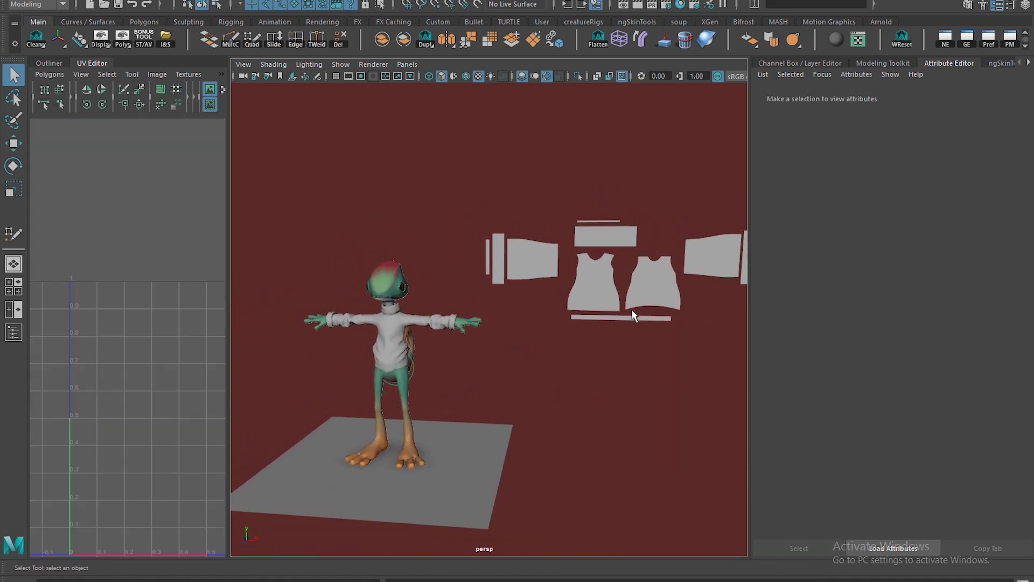
{"action": "left_click_drag", "start_coordinate": [634, 315], "coordinate": [508, 385], "text": "alt"}
{"action": "middle_click_drag", "start_coordinate": [568, 388], "coordinate": [563, 383], "text": "alt"}
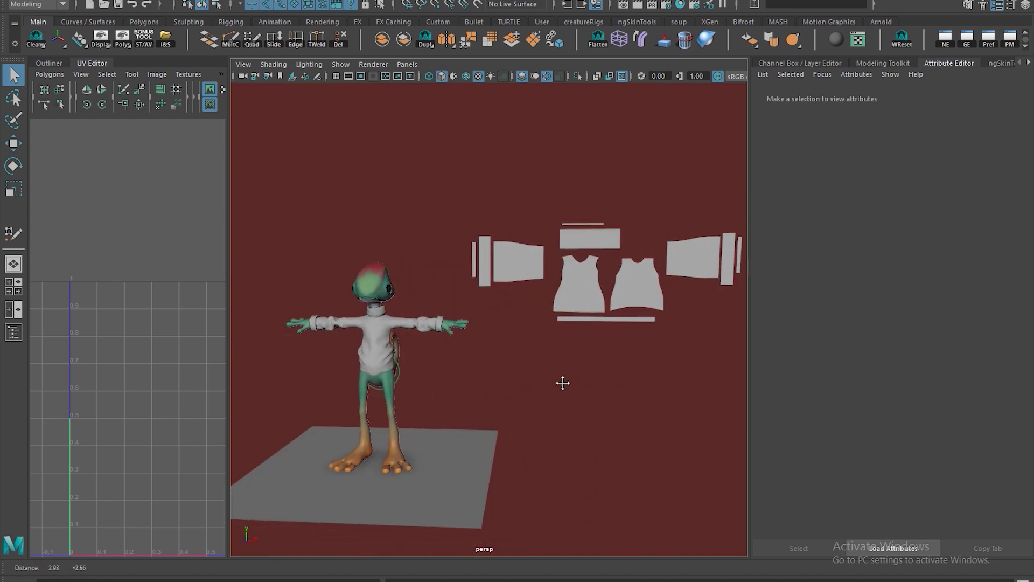
Inspect the draped sweater and the flat pattern pieces up close to compare their triangulated topology.
{"action": "left_click", "coordinate": [428, 322]}
{"action": "key", "text": "f"}
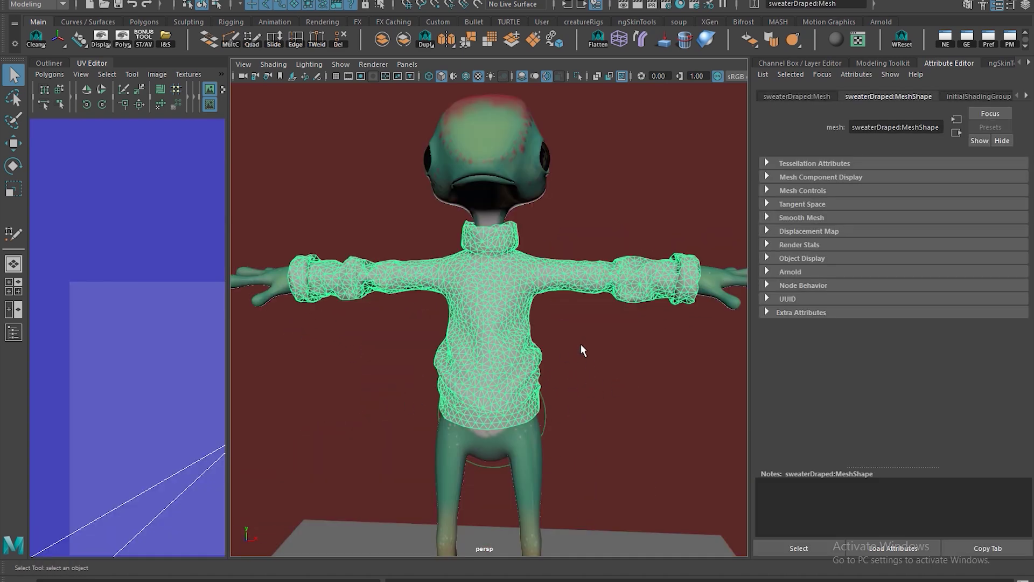
{"action": "scroll", "coordinate": [501, 301], "scroll_direction": "down", "scroll_amount": 5}
{"action": "middle_click_drag", "start_coordinate": [627, 320], "coordinate": [496, 319], "text": "alt"}
{"action": "left_click", "coordinate": [621, 275]}
{"action": "middle_click_drag", "start_coordinate": [717, 345], "coordinate": [580, 354], "text": "alt"}
{"action": "scroll", "coordinate": [515, 324], "scroll_direction": "up", "scroll_amount": 5}
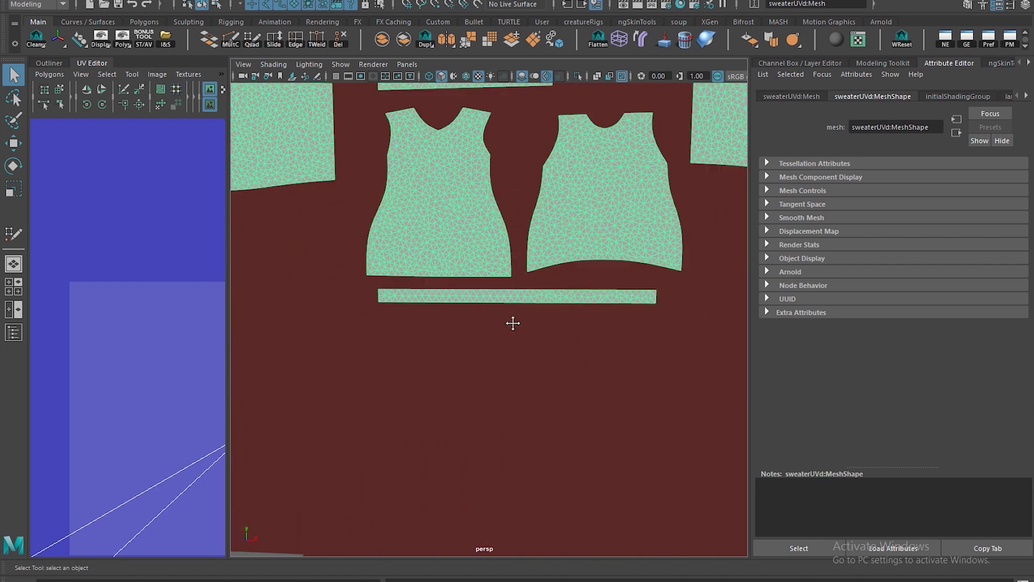
{"action": "middle_click_drag", "start_coordinate": [512, 323], "coordinate": [719, 310], "text": "alt"}
{"action": "middle_click_drag", "start_coordinate": [344, 350], "coordinate": [604, 368], "text": "alt"}
{"action": "left_click", "coordinate": [499, 333]}
{"action": "middle_click_drag", "start_coordinate": [715, 389], "coordinate": [388, 462], "text": "alt"}
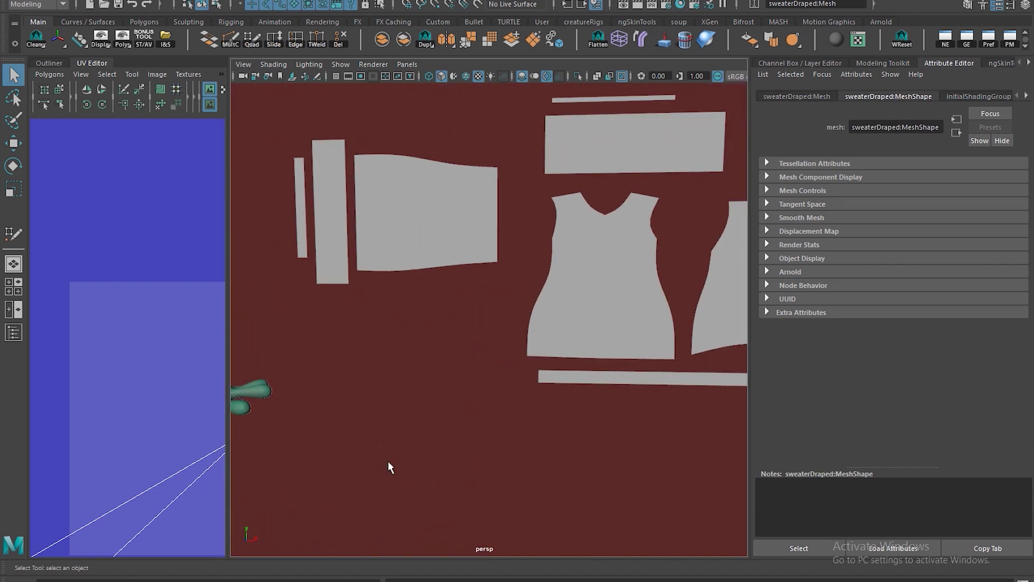
Create a blend shape on the draped sweater with the flat pattern mesh as its target.
{"action": "left_click", "coordinate": [590, 324]}
{"action": "key", "text": "bracketleft"}
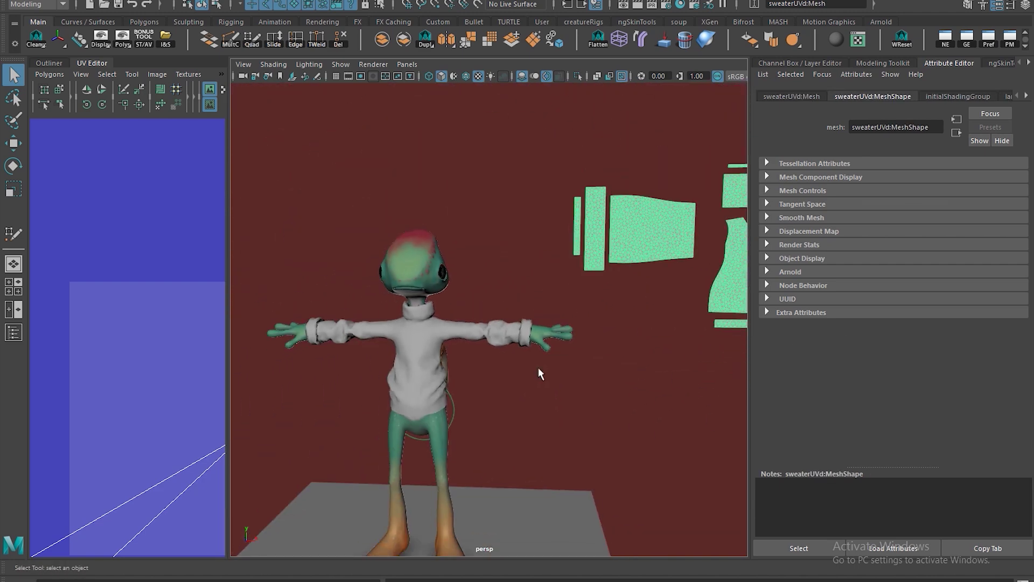
{"action": "middle_click_drag", "start_coordinate": [519, 366], "coordinate": [404, 390], "text": "alt"}
{"action": "scroll", "coordinate": [463, 387], "scroll_direction": "up", "scroll_amount": 3}
{"action": "middle_click_drag", "start_coordinate": [552, 377], "coordinate": [614, 396], "text": "alt"}
{"action": "scroll", "coordinate": [539, 393], "scroll_direction": "up", "scroll_amount": 4}
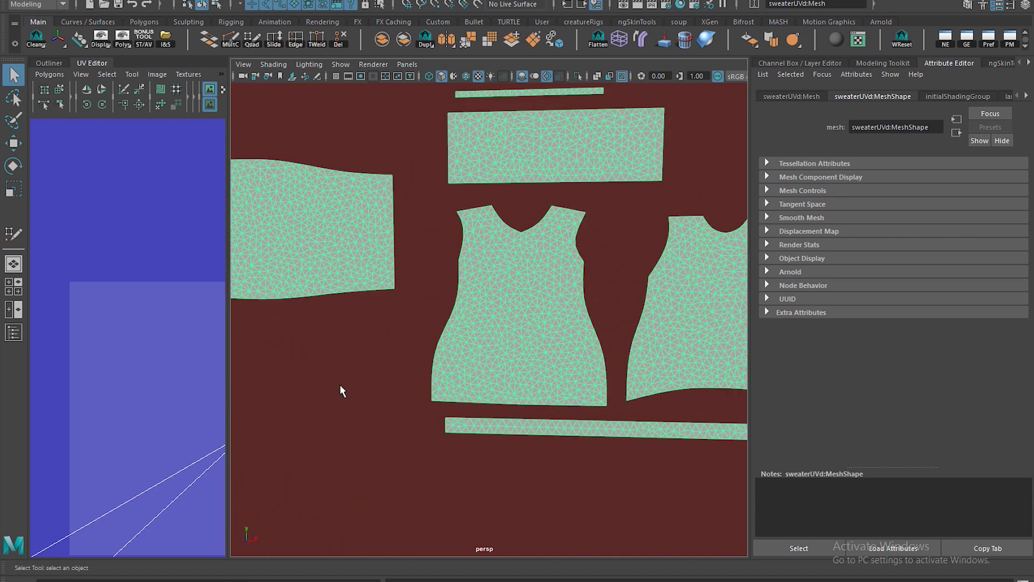
{"action": "middle_click_drag", "start_coordinate": [382, 380], "coordinate": [689, 336], "text": "alt"}
{"action": "middle_click_drag", "start_coordinate": [249, 409], "coordinate": [410, 333], "text": "alt"}
{"action": "left_click", "coordinate": [447, 342]}
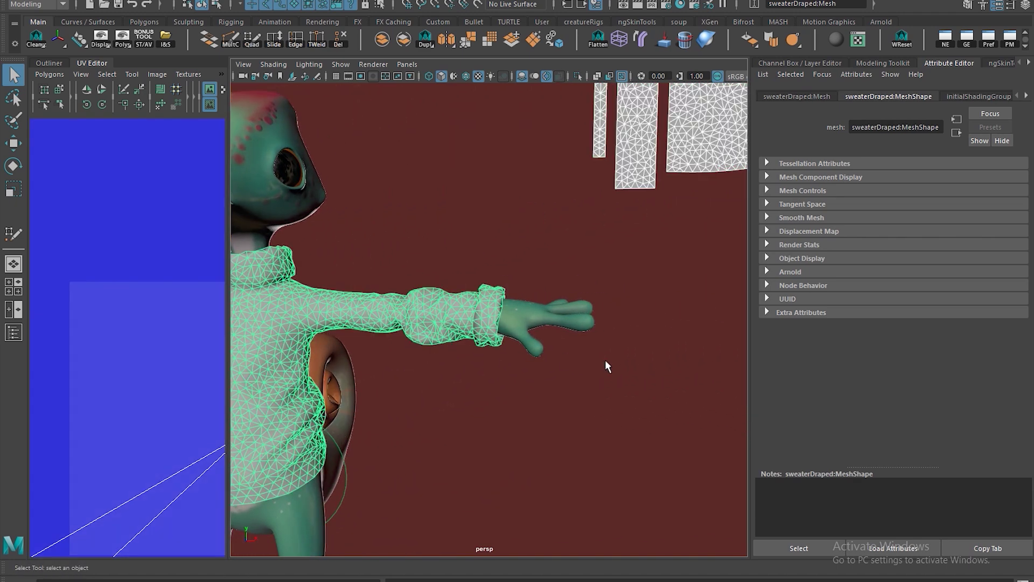
{"action": "middle_click_drag", "start_coordinate": [606, 363], "coordinate": [491, 397], "text": "alt"}
{"action": "left_click", "coordinate": [446, 0]}
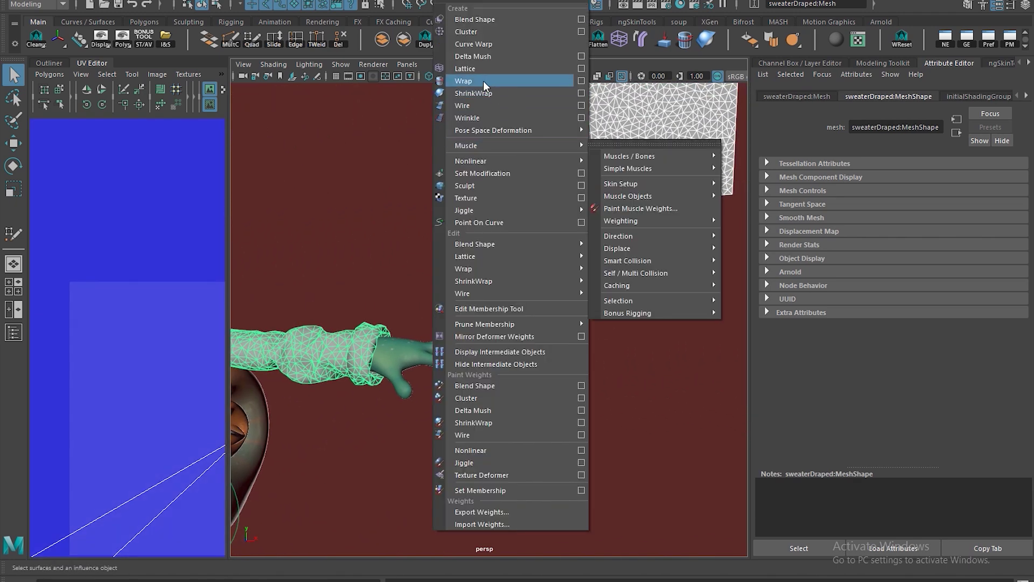
{"action": "left_click", "coordinate": [486, 23]}
{"action": "scroll", "coordinate": [570, 341], "scroll_direction": "down", "scroll_amount": 3}
{"action": "middle_click_drag", "start_coordinate": [569, 341], "coordinate": [618, 304], "text": "alt"}
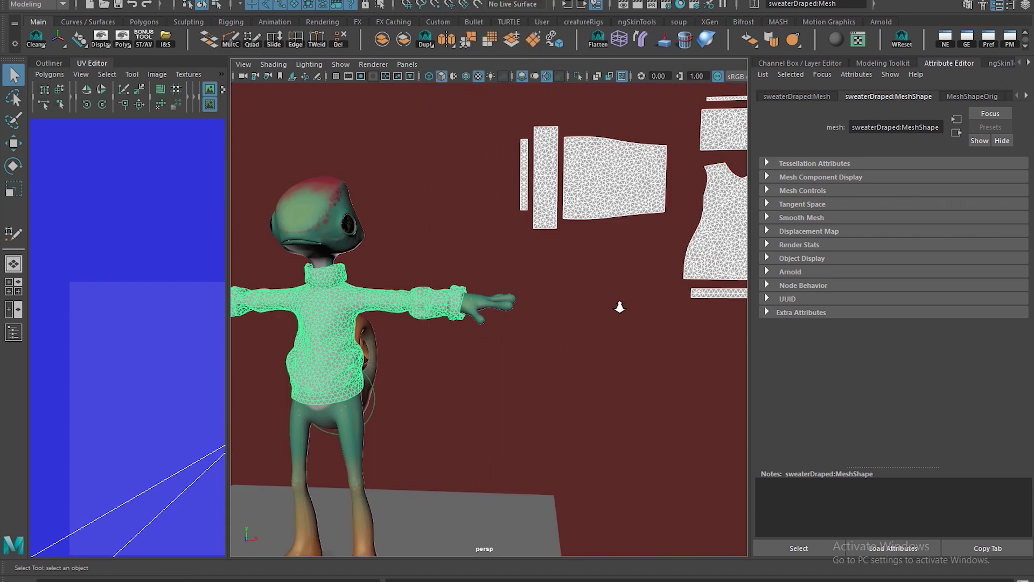
{"action": "scroll", "coordinate": [618, 304], "scroll_direction": "down", "scroll_amount": 1}
Test the draped sweater's blend shape by varying its Mesh weight, then deselect everything.
{"action": "left_click", "coordinate": [994, 96]}
{"action": "scroll", "coordinate": [992, 91], "scroll_direction": "down", "scroll_amount": 4}
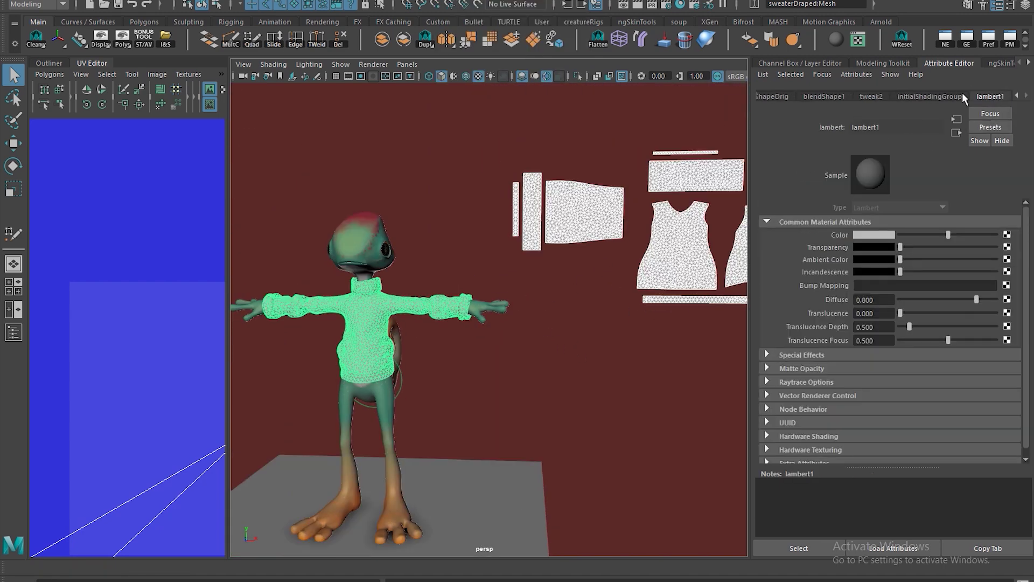
{"action": "left_click", "coordinate": [819, 98]}
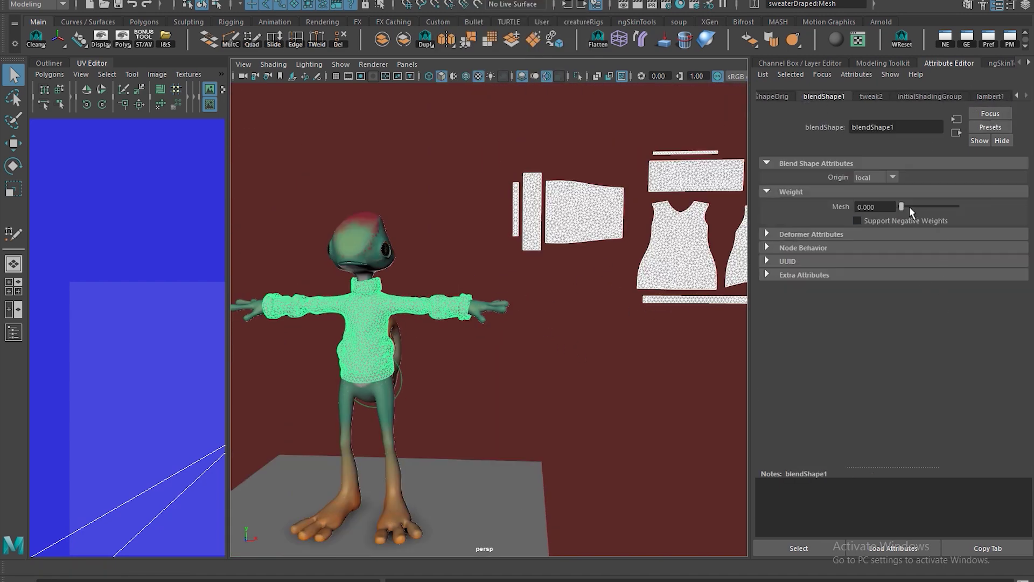
{"action": "left_click_drag", "start_coordinate": [909, 206], "coordinate": [699, 227]}
{"action": "middle_click_drag", "start_coordinate": [586, 335], "coordinate": [587, 329], "text": "alt"}
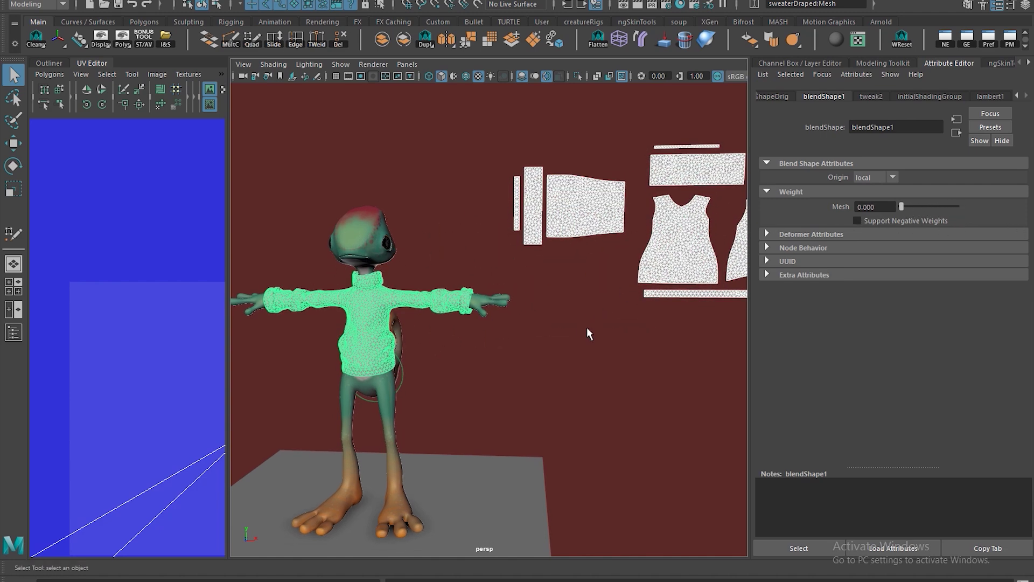
{"action": "left_click", "coordinate": [586, 328]}
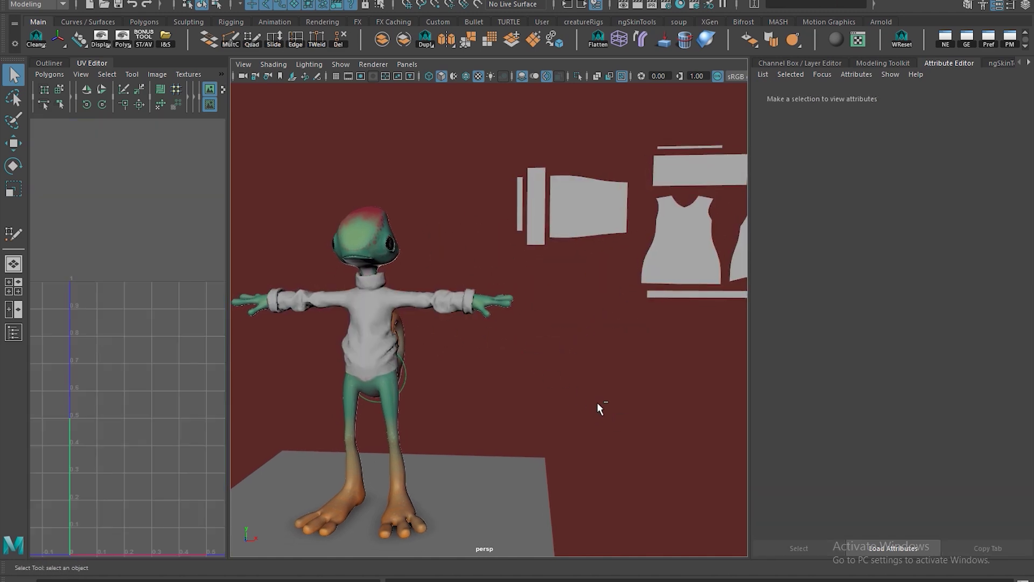
Undo the blend shape on the draped sweater and clear the selection.
{"action": "key", "text": "ctrl+z"}
{"action": "key", "text": "ctrl+z"}
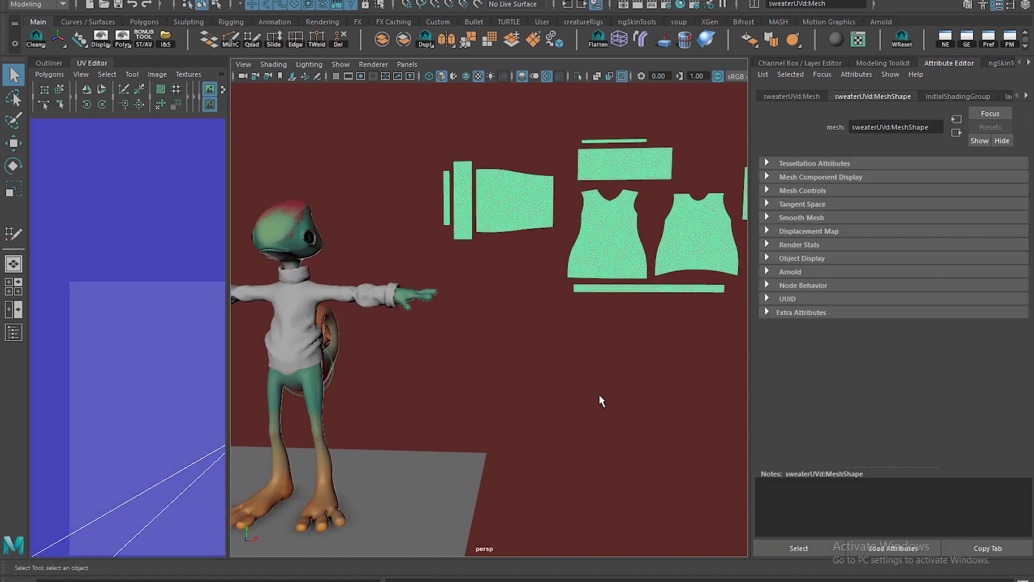
{"action": "middle_click_drag", "start_coordinate": [517, 397], "coordinate": [565, 408], "text": "alt"}
{"action": "left_click", "coordinate": [564, 408]}
Create a blend shape on the flat pattern mesh with the draped sweater as its target.
{"action": "left_click", "coordinate": [357, 330]}
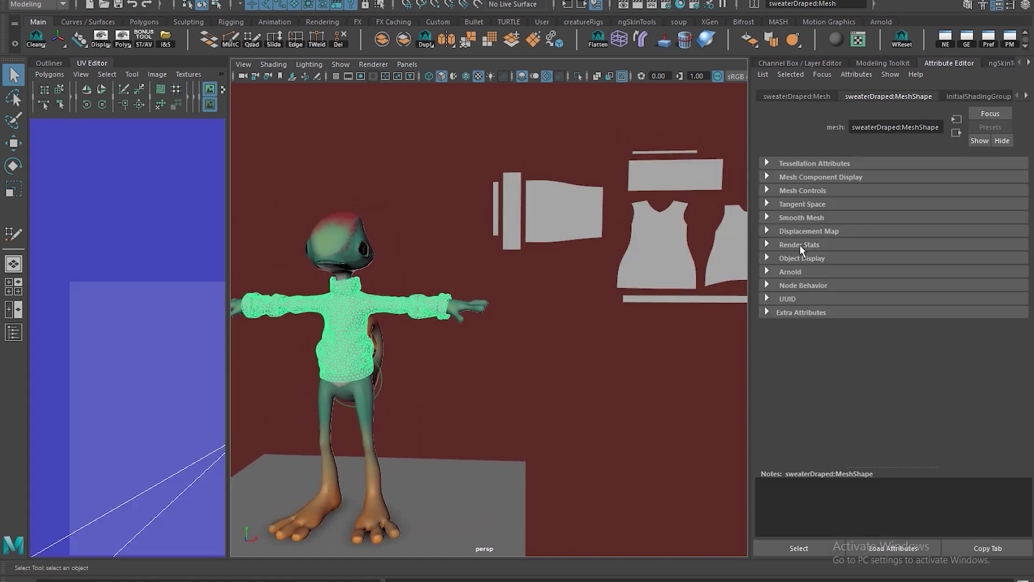
{"action": "middle_click_drag", "start_coordinate": [641, 274], "coordinate": [542, 276], "text": "alt"}
{"action": "scroll", "coordinate": [542, 277], "scroll_direction": "down", "scroll_amount": 3}
{"action": "left_click", "coordinate": [969, 96]}
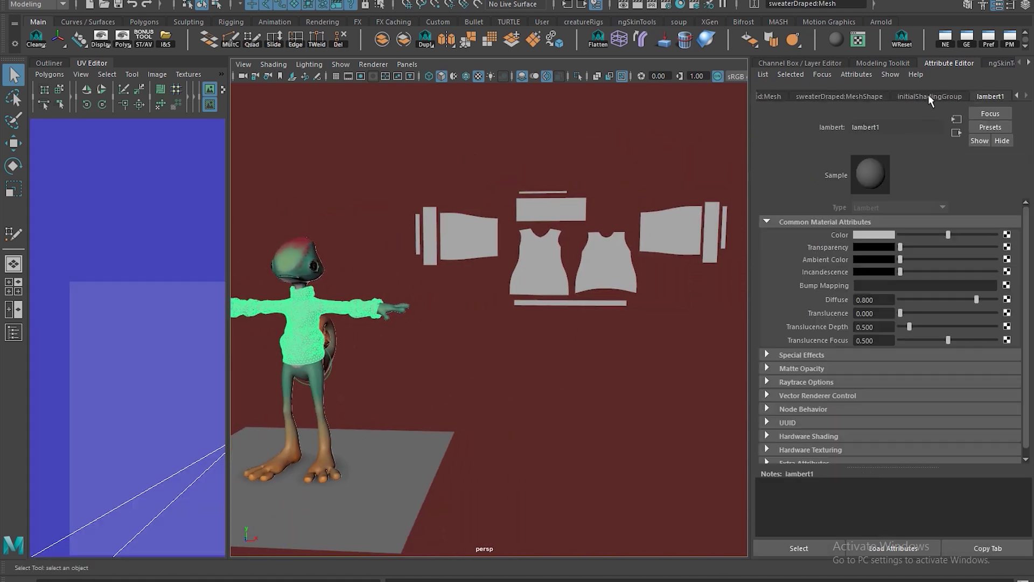
{"action": "middle_click_drag", "start_coordinate": [514, 344], "coordinate": [635, 303], "text": "alt"}
{"action": "left_click", "coordinate": [576, 275]}
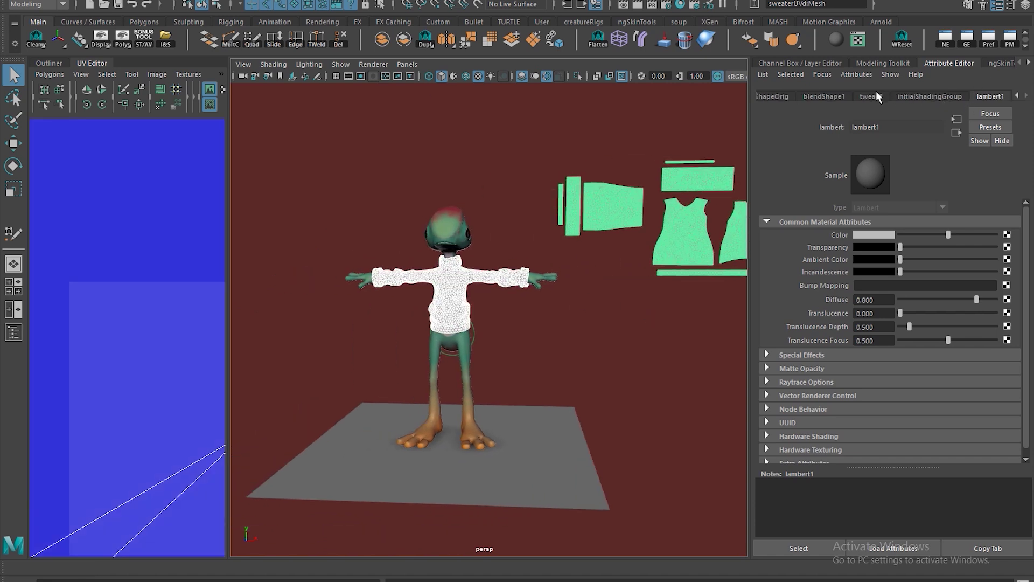
Test the flat pattern's blend shape by varying its Mesh weight and returning it to 0.
{"action": "left_click", "coordinate": [824, 96]}
{"action": "mouse_move", "coordinate": [902, 207]}
{"action": "left_mouse_down"}
{"action": "mouse_move", "coordinate": [944, 207]}
{"action": "mouse_move", "coordinate": [865, 202]}
{"action": "mouse_move", "coordinate": [918, 209]}
{"action": "mouse_move", "coordinate": [887, 212]}
{"action": "left_mouse_up"}
{"action": "middle_click_drag", "start_coordinate": [613, 246], "coordinate": [495, 282], "text": "alt"}
{"action": "left_click", "coordinate": [534, 323]}
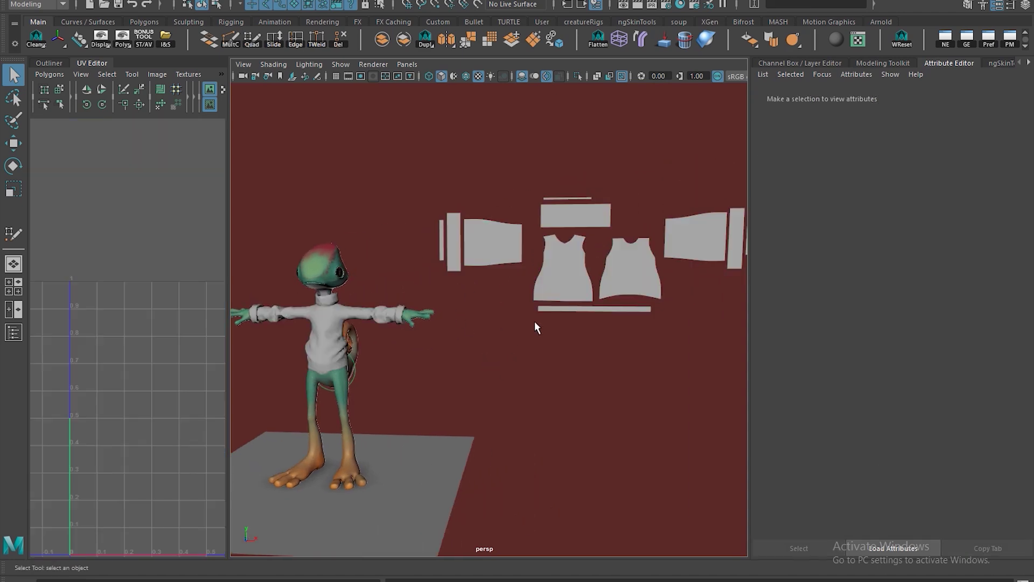
Select the flat pattern mesh and examine its pieces against the draped sweater on the gecko.
{"action": "right_click_drag", "start_coordinate": [535, 322], "coordinate": [668, 277], "text": "alt"}
{"action": "middle_click_drag", "start_coordinate": [667, 277], "coordinate": [846, 320], "text": "alt"}
{"action": "middle_click_drag", "start_coordinate": [482, 377], "coordinate": [430, 356], "text": "alt"}
{"action": "middle_click_drag", "start_coordinate": [482, 316], "coordinate": [313, 328], "text": "alt"}
{"action": "left_click", "coordinate": [563, 239]}
{"action": "middle_click_drag", "start_coordinate": [667, 244], "coordinate": [521, 268], "text": "alt"}
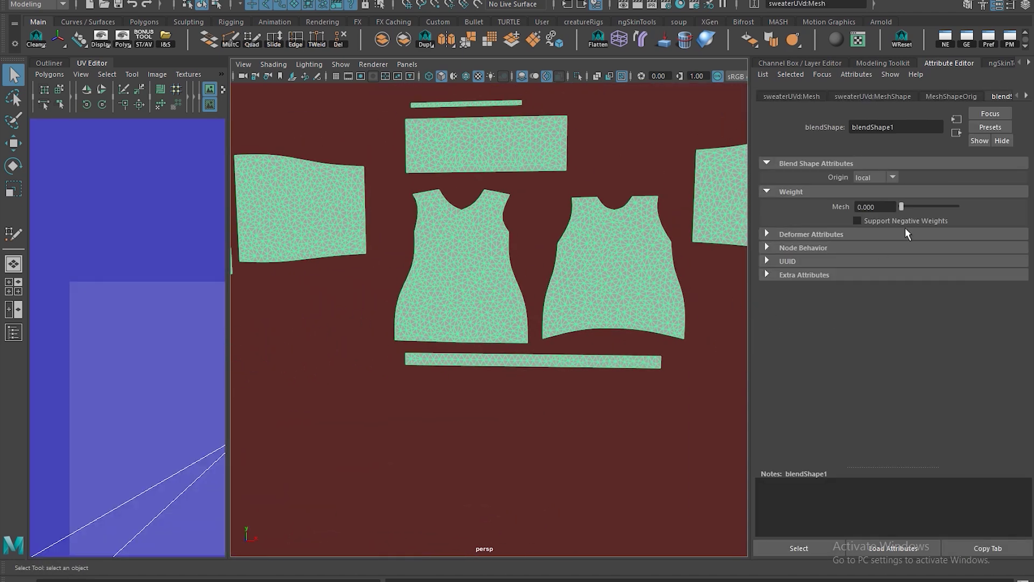
{"action": "right_click_drag", "start_coordinate": [450, 475], "coordinate": [347, 468], "text": "alt"}
{"action": "middle_click_drag", "start_coordinate": [346, 469], "coordinate": [478, 421], "text": "alt"}
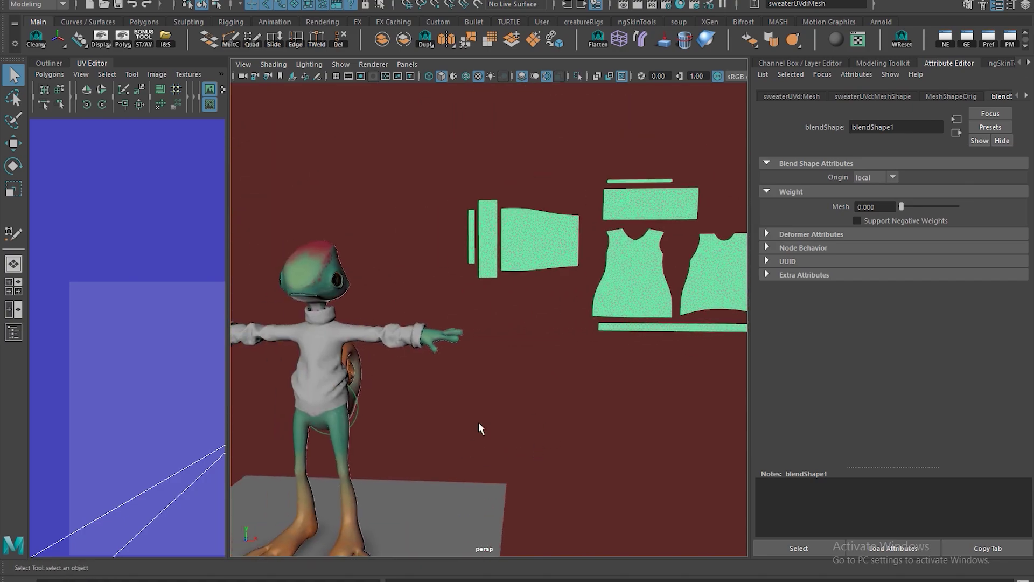
Examine the flat pattern mesh's UV shells in an enlarged UV Editor, then collapse the editor.
{"action": "left_click_drag", "start_coordinate": [228, 267], "coordinate": [481, 253]}
{"action": "scroll", "coordinate": [267, 360], "scroll_direction": "down", "scroll_amount": 10}
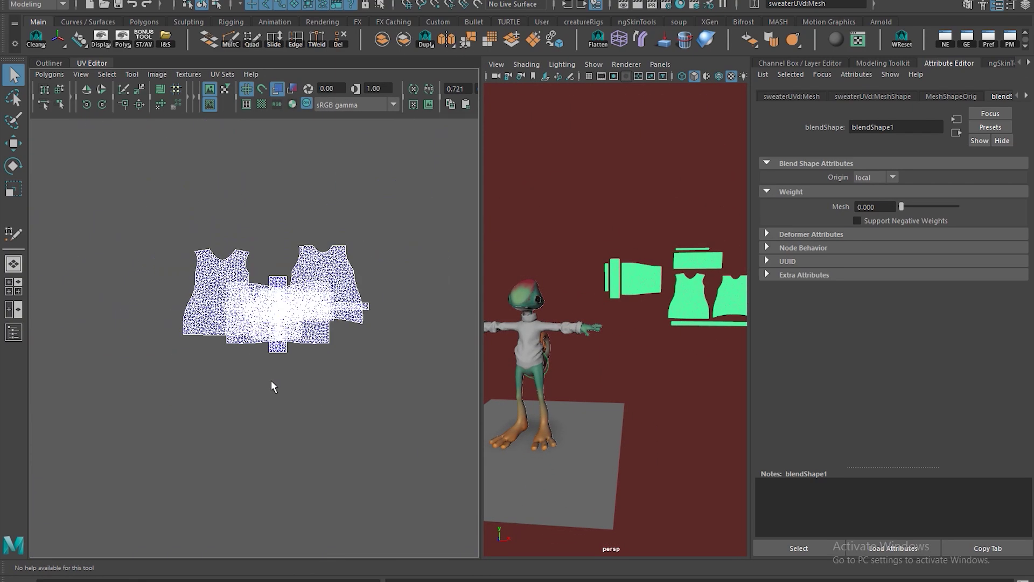
{"action": "middle_click_drag", "start_coordinate": [270, 380], "coordinate": [220, 409], "text": "alt"}
{"action": "right_click_drag", "start_coordinate": [220, 409], "coordinate": [256, 356], "text": "alt"}
{"action": "middle_click_drag", "start_coordinate": [256, 356], "coordinate": [330, 355], "text": "alt"}
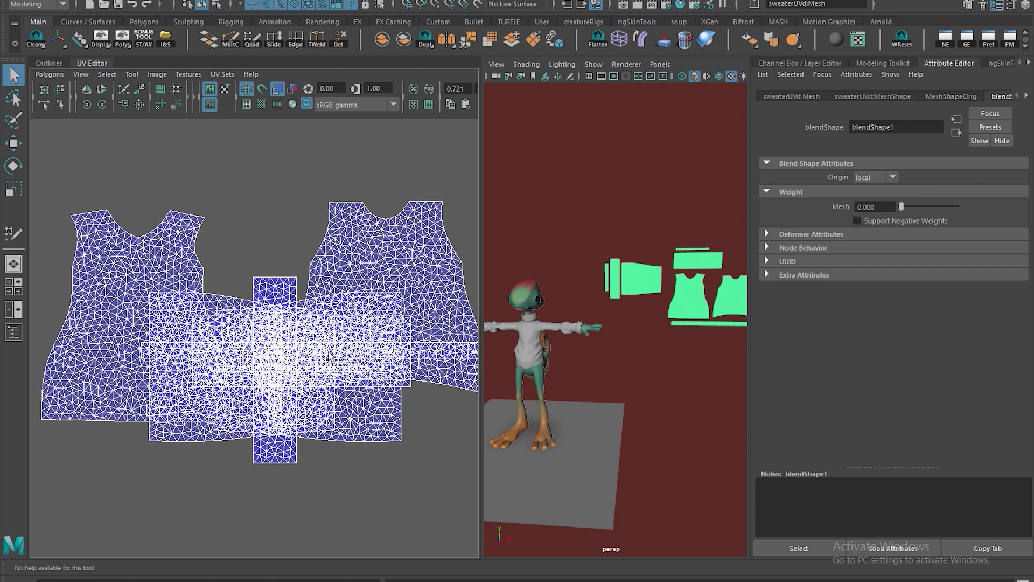
{"action": "left_click", "coordinate": [90, 64]}
Make the flat pattern mesh a live surface and bring up the Modeling Toolkit.
{"action": "middle_click_drag", "start_coordinate": [475, 358], "coordinate": [520, 362], "text": "alt"}
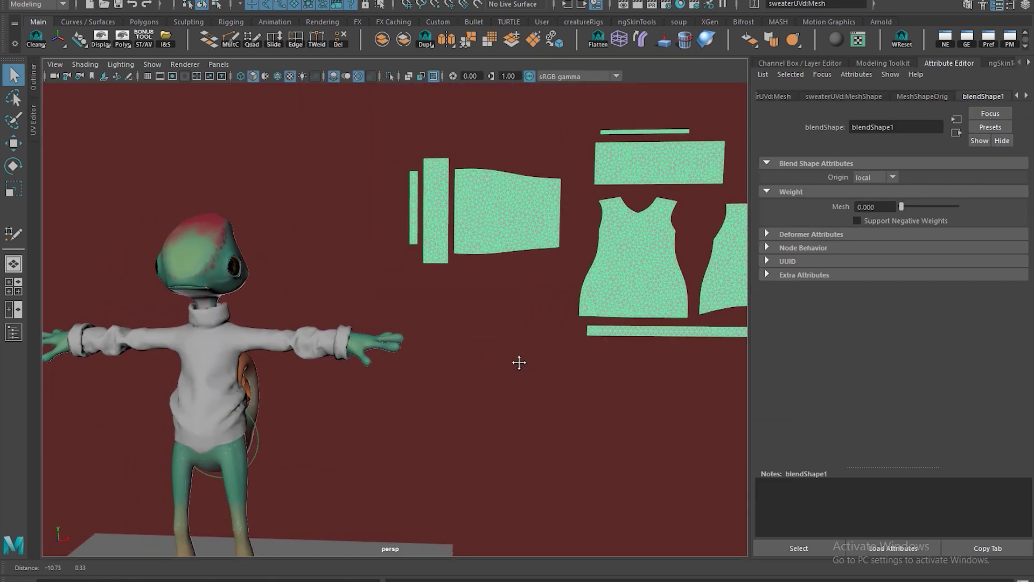
{"action": "right_click_drag", "start_coordinate": [519, 363], "coordinate": [461, 393], "text": "alt"}
{"action": "middle_click_drag", "start_coordinate": [462, 393], "coordinate": [387, 369], "text": "alt"}
{"action": "left_click", "coordinate": [386, 371]}
{"action": "left_click_drag", "start_coordinate": [404, 358], "coordinate": [559, 386], "text": "alt"}
{"action": "middle_click_drag", "start_coordinate": [559, 386], "coordinate": [518, 393], "text": "alt"}
{"action": "left_click_drag", "start_coordinate": [586, 327], "coordinate": [545, 336], "text": "alt"}
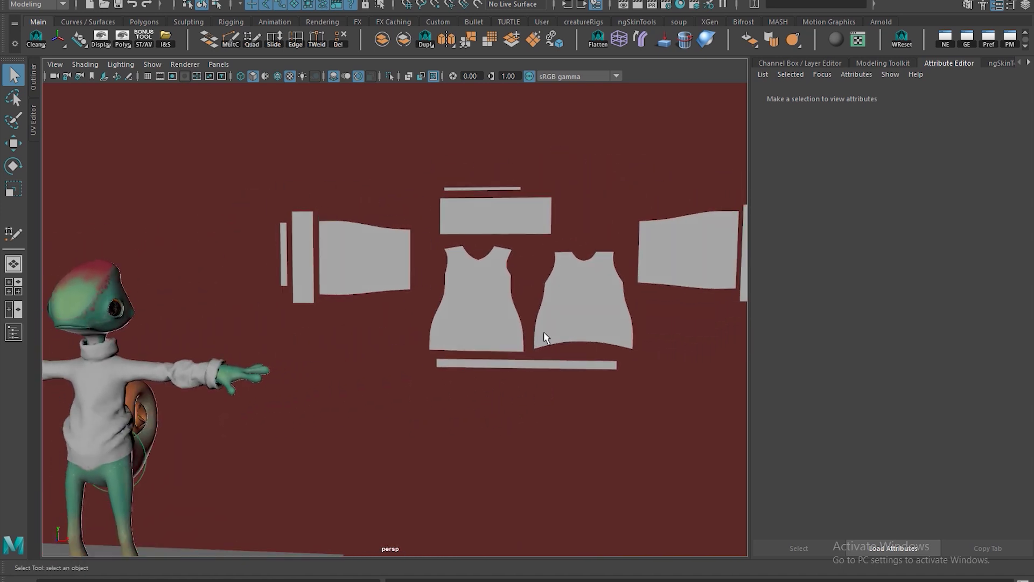
{"action": "left_click", "coordinate": [468, 336]}
{"action": "middle_click_drag", "start_coordinate": [470, 371], "coordinate": [392, 379], "text": "alt"}
{"action": "left_click", "coordinate": [491, 5]}
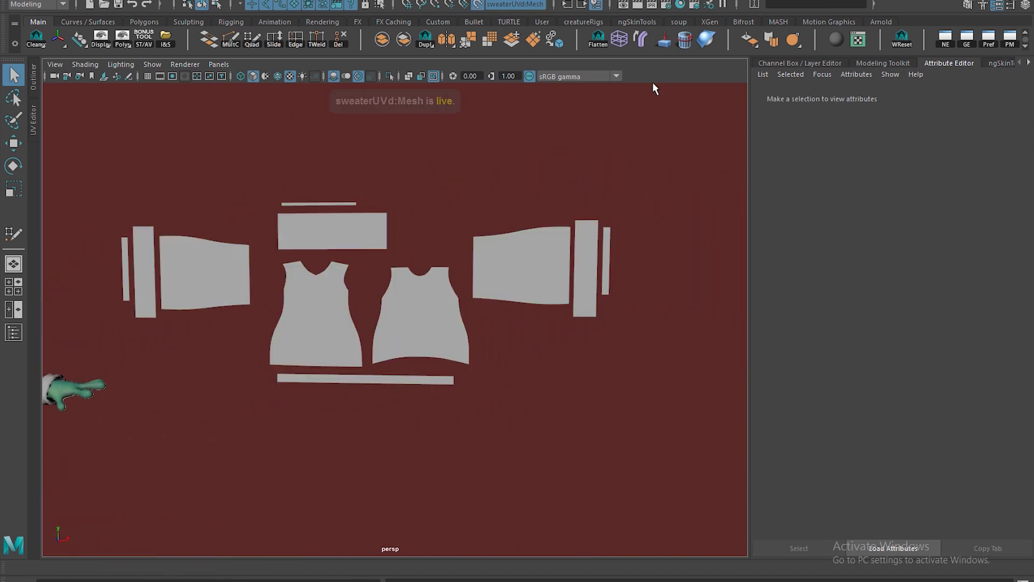
{"action": "left_click", "coordinate": [968, 5]}
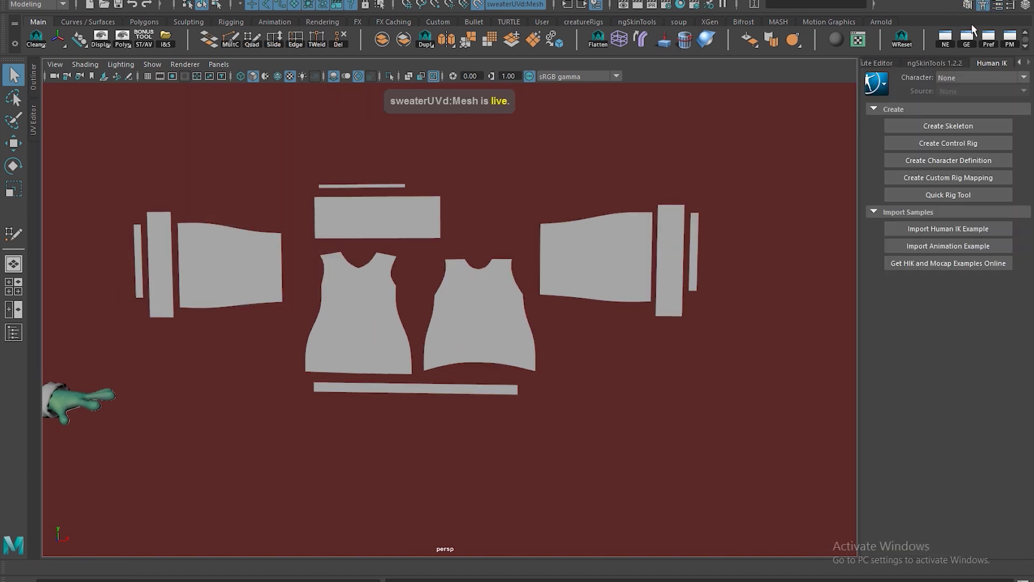
{"action": "left_click", "coordinate": [968, 5]}
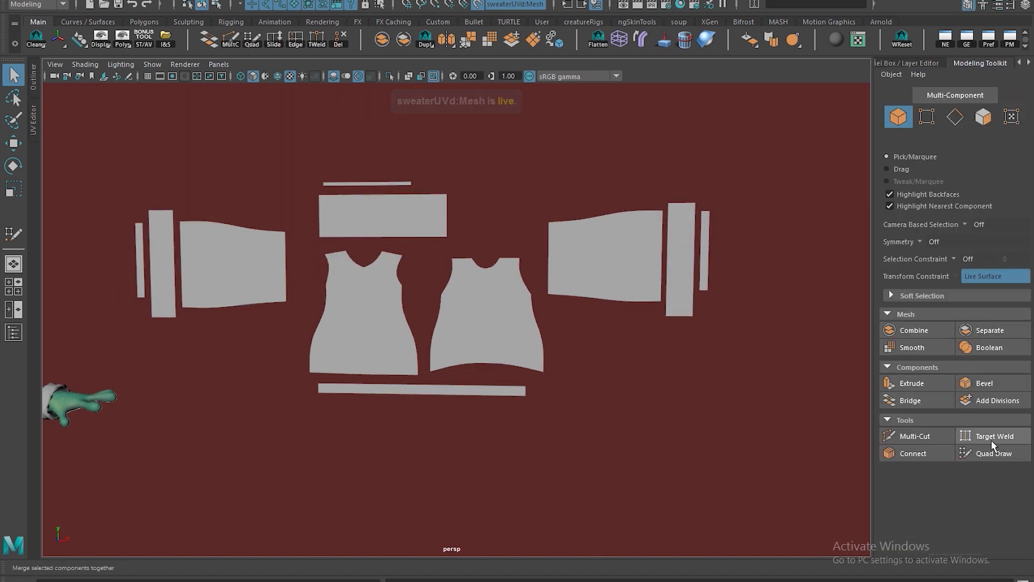
Try Quad Draw on the front body piece with two stacked quads running from the shoulder down along the armhole.
{"action": "left_click", "coordinate": [990, 453]}
{"action": "middle_click_drag", "start_coordinate": [529, 263], "coordinate": [541, 307], "text": "alt"}
{"action": "scroll", "coordinate": [372, 326], "scroll_direction": "up", "scroll_amount": 5}
{"action": "middle_click_drag", "start_coordinate": [372, 327], "coordinate": [427, 324], "text": "alt"}
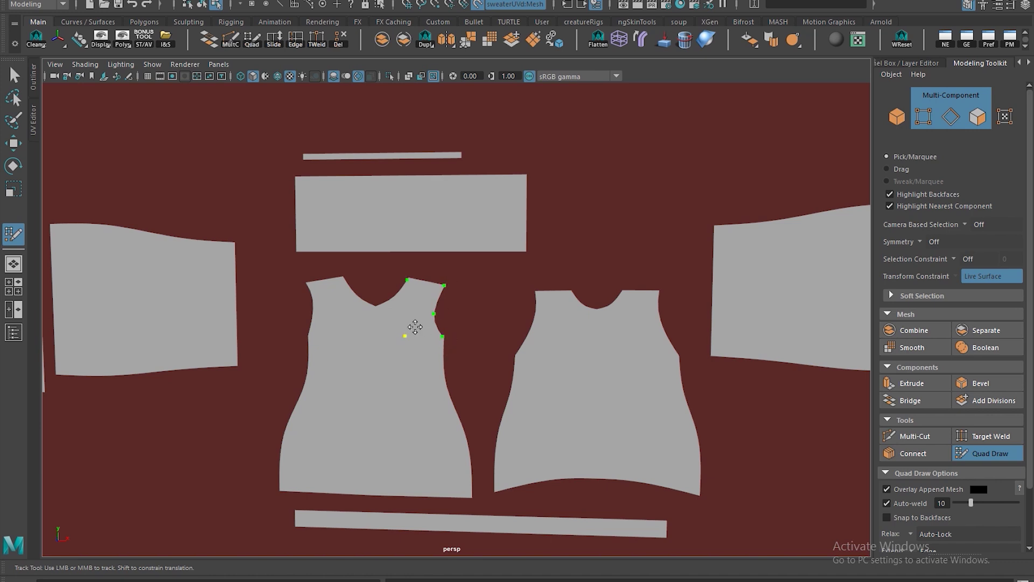
{"action": "left_click", "coordinate": [419, 325], "text": "shift"}
{"action": "left_click", "coordinate": [422, 298], "text": "shift"}
{"action": "scroll", "coordinate": [411, 293], "scroll_direction": "up", "scroll_amount": 4}
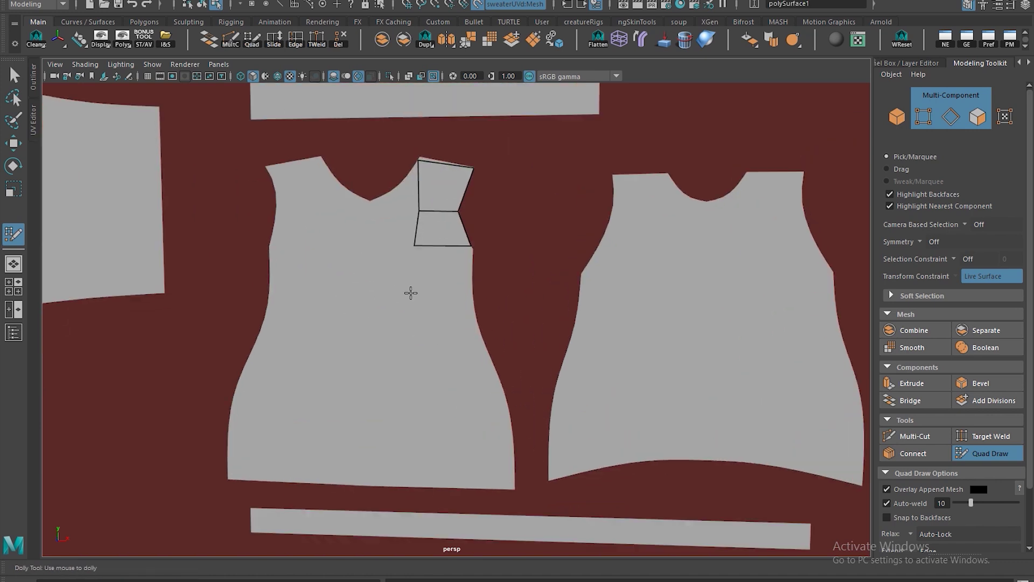
{"action": "key", "text": "q"}
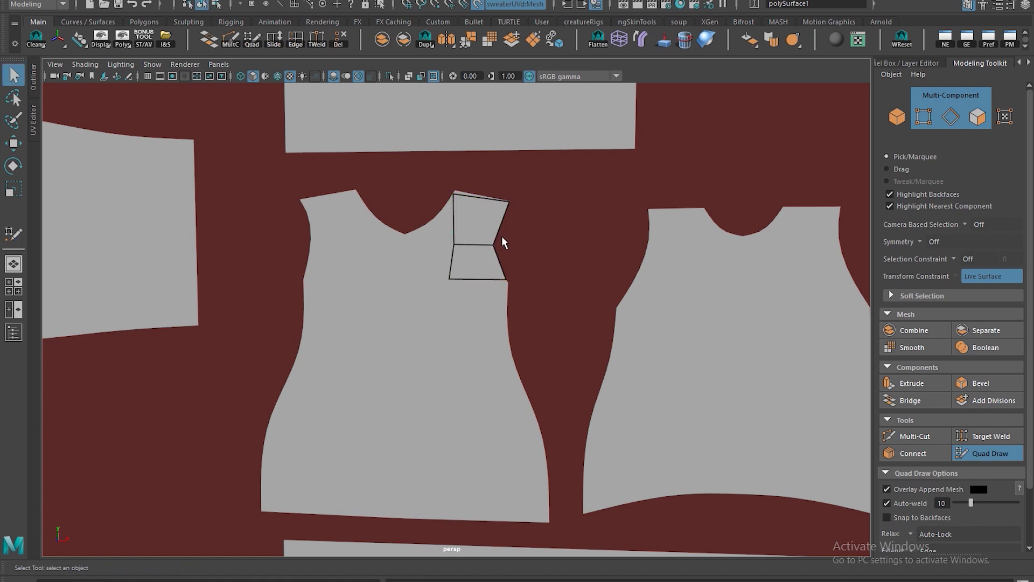
{"action": "scroll", "coordinate": [528, 272], "scroll_direction": "down", "scroll_amount": 8}
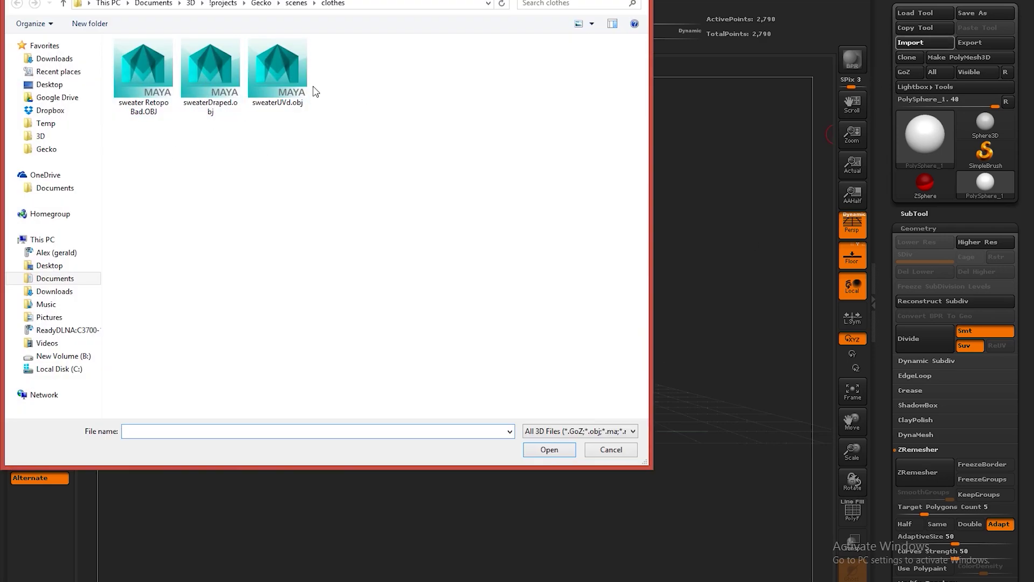
In ZBrush, import sweaterUVd.obj, turn the flat pattern to face the view and show its polyframe wireframe.
{"action": "double_click", "coordinate": [291, 81]}
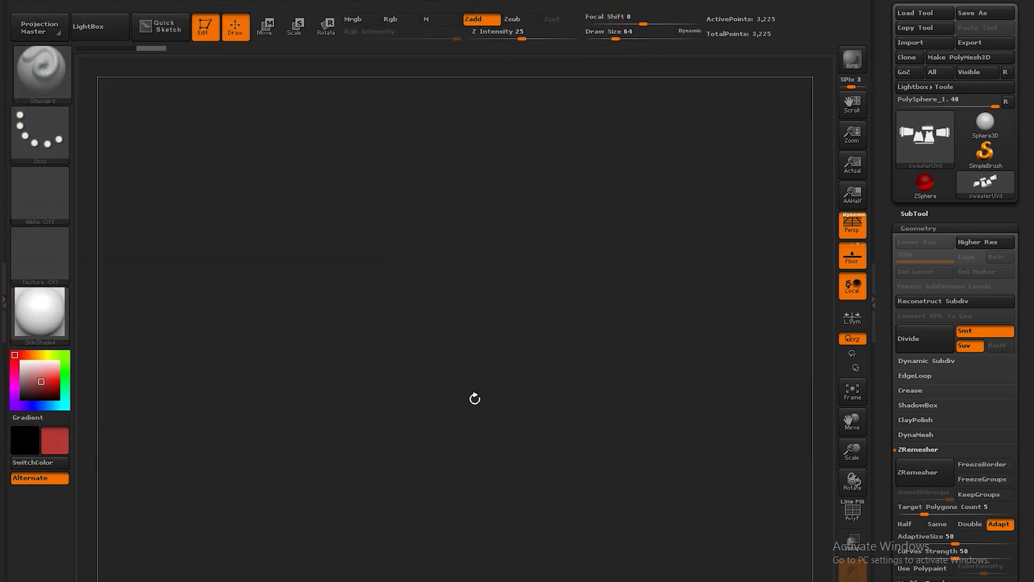
{"action": "left_click_drag", "start_coordinate": [481, 424], "coordinate": [573, 425]}
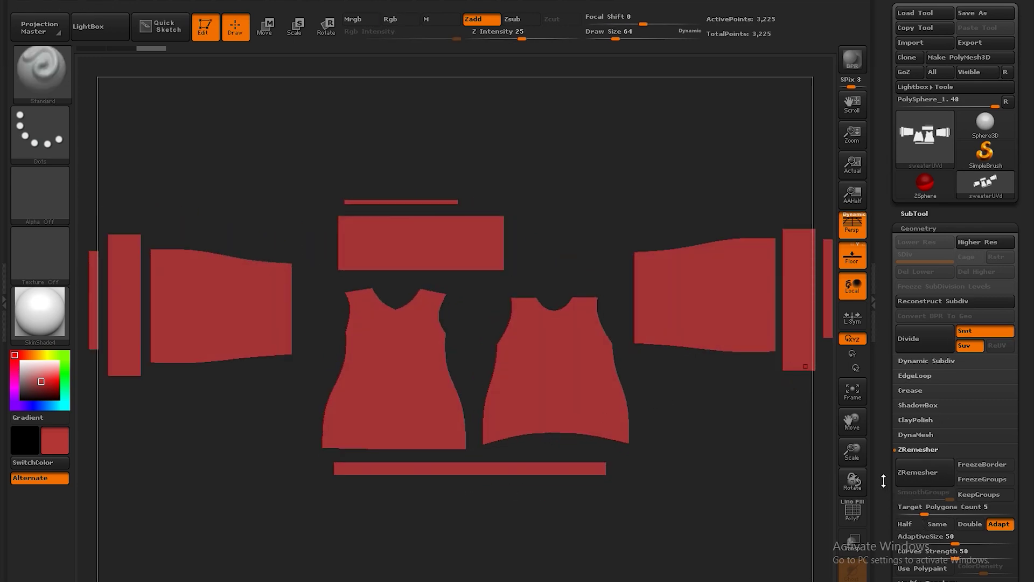
{"action": "left_click_drag", "start_coordinate": [884, 480], "coordinate": [894, 391]}
{"action": "left_click", "coordinate": [852, 510]}
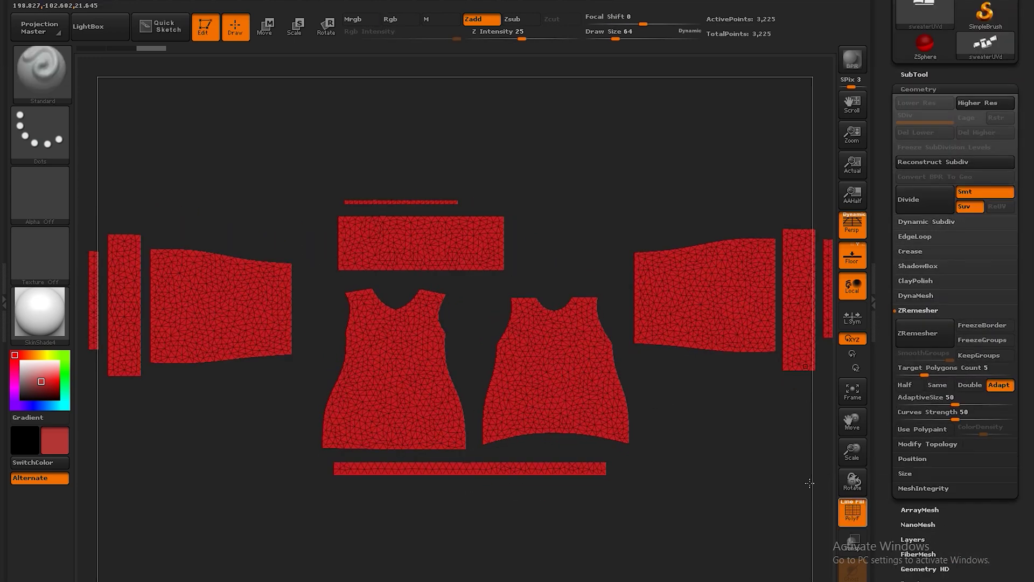
Duplicate the sweaterUVd subtool.
{"action": "left_click", "coordinate": [914, 74]}
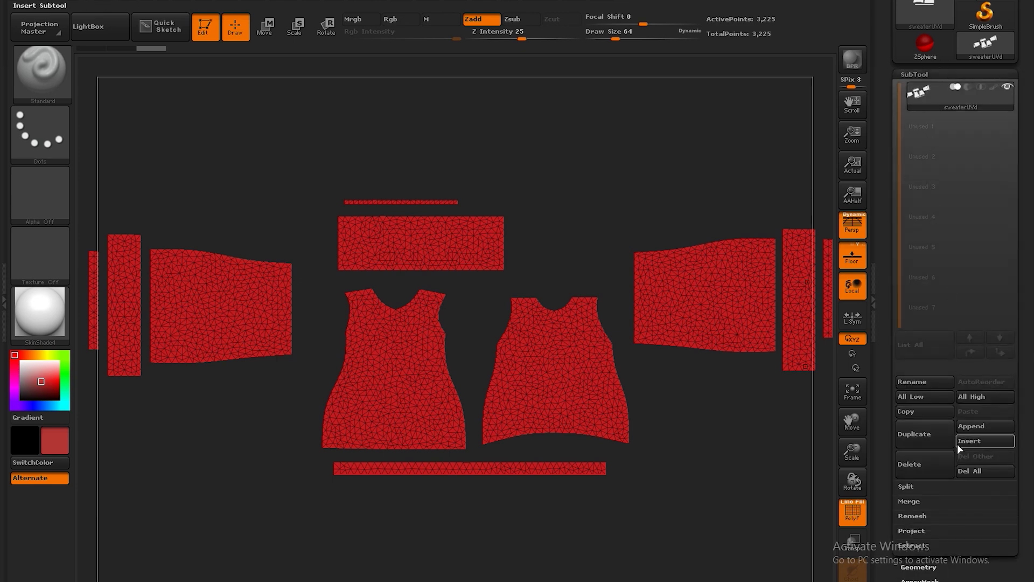
{"action": "left_click", "coordinate": [925, 443]}
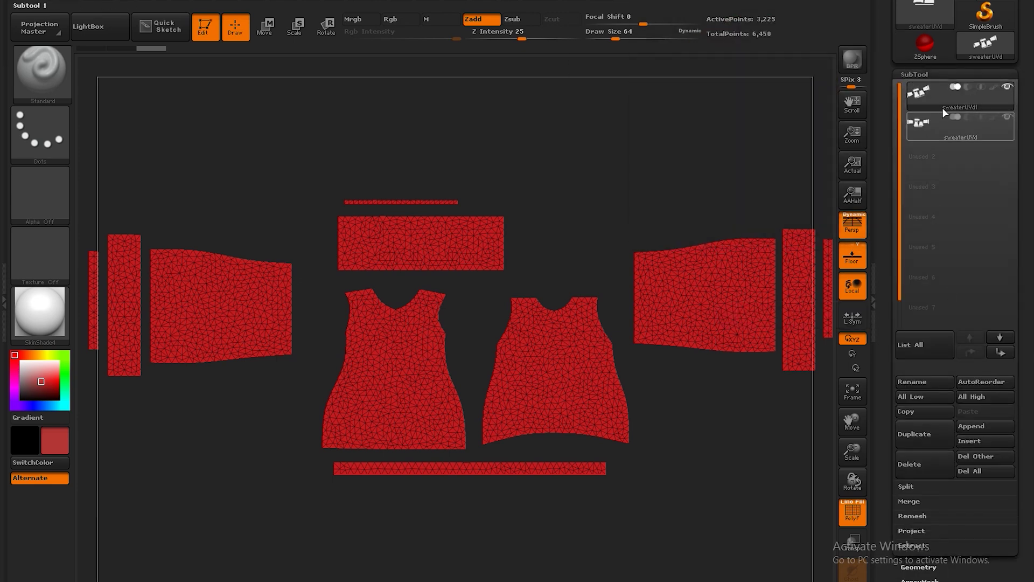
{"action": "left_click", "coordinate": [910, 75]}
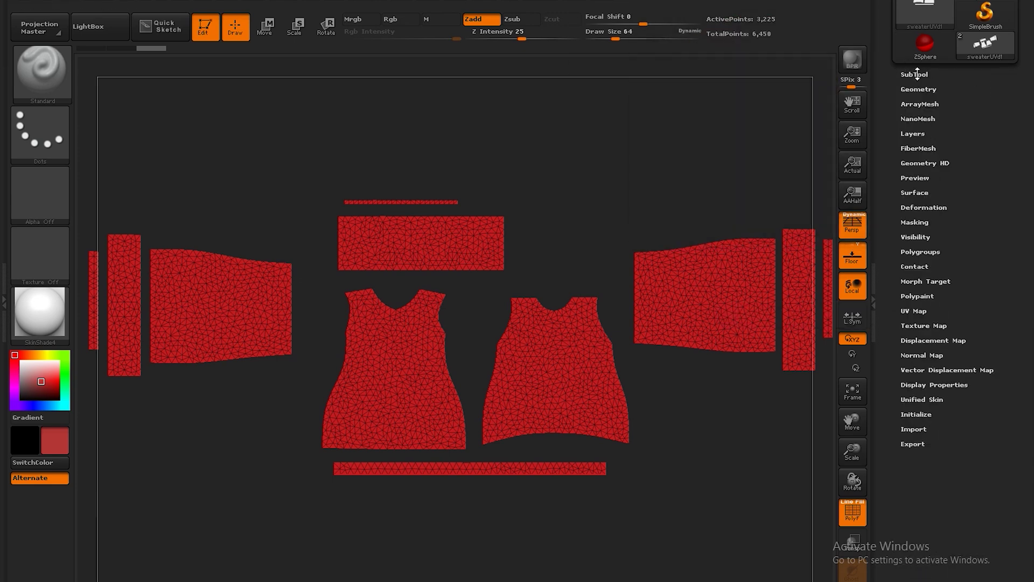
{"action": "left_click", "coordinate": [942, 74]}
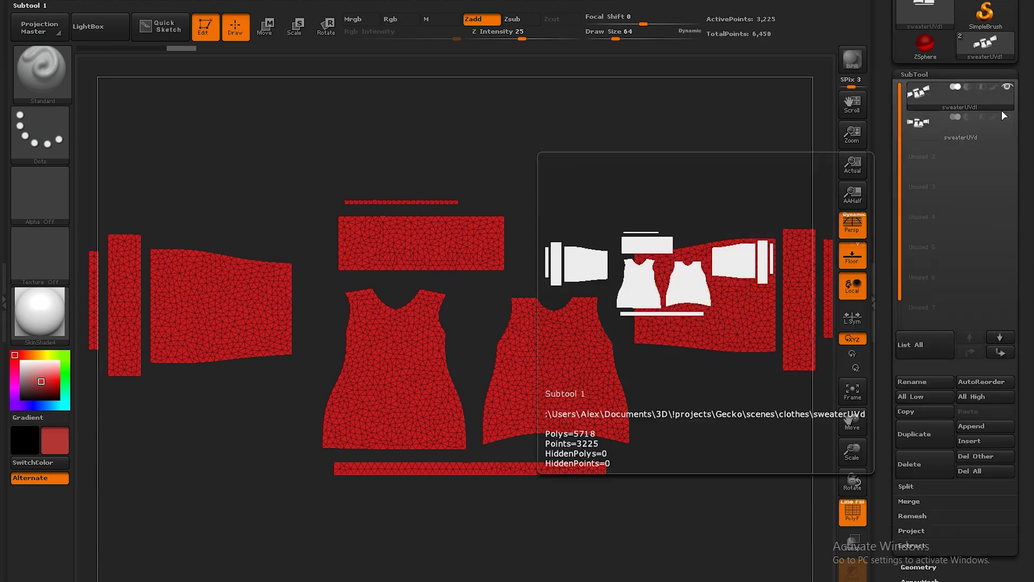
{"action": "left_click", "coordinate": [925, 110]}
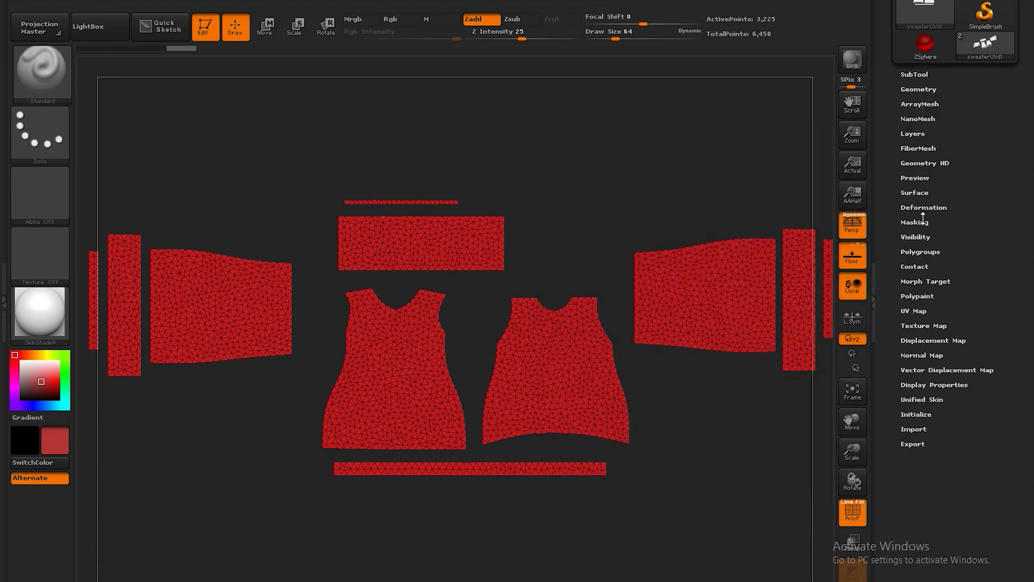
Set ZRemesher's Target Polygons Count to 0.75 and try to remesh the flat pattern.
{"action": "left_click", "coordinate": [915, 89]}
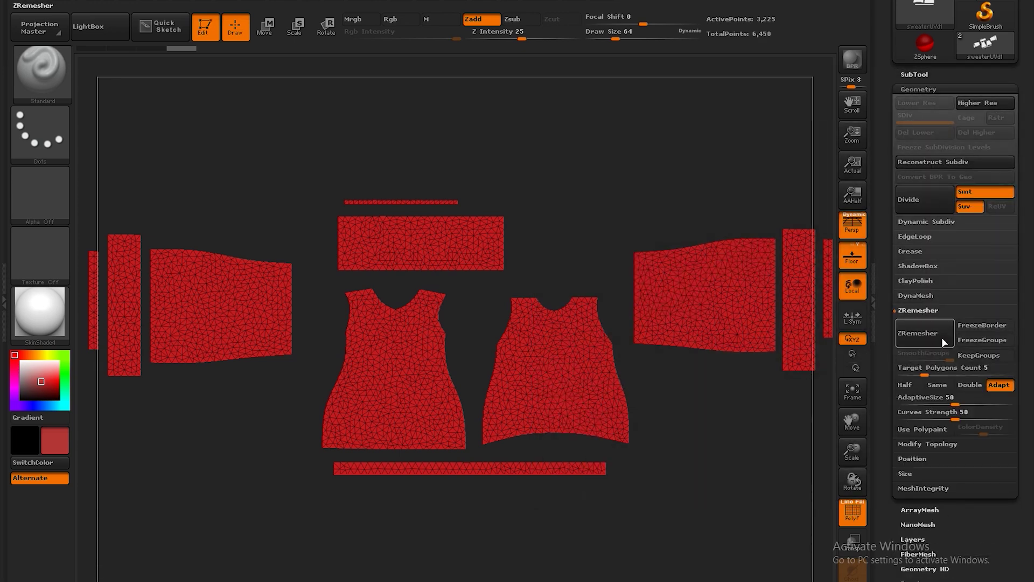
{"action": "left_click", "coordinate": [955, 369]}
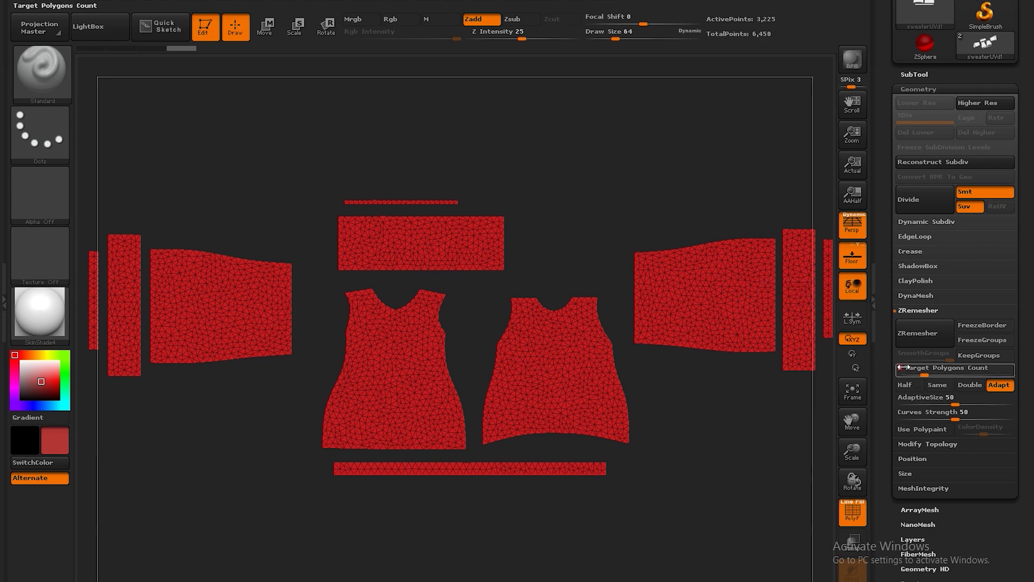
{"action": "type", "text": ".7"}
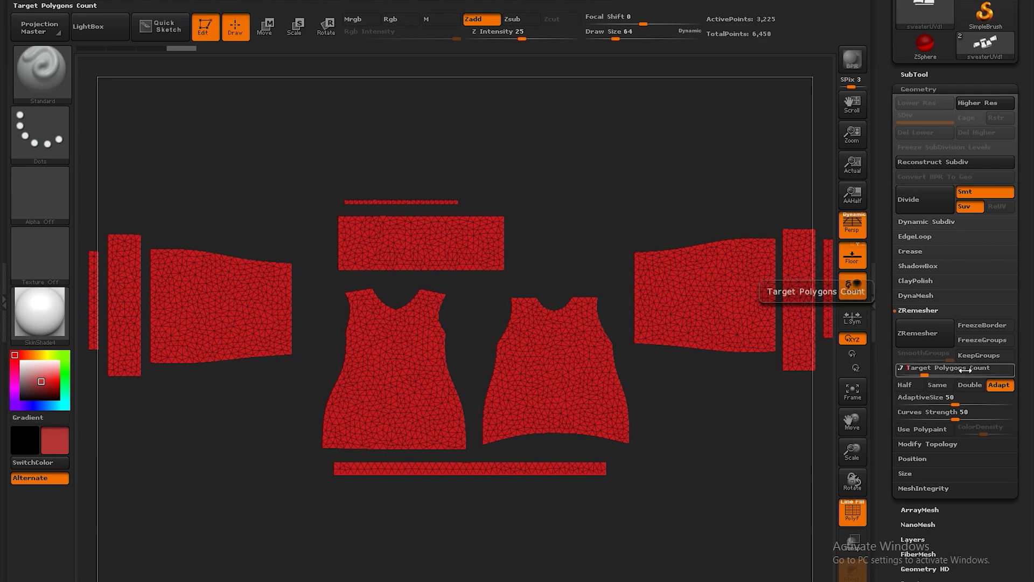
{"action": "type", "text": "5"}
{"action": "key", "text": "Return"}
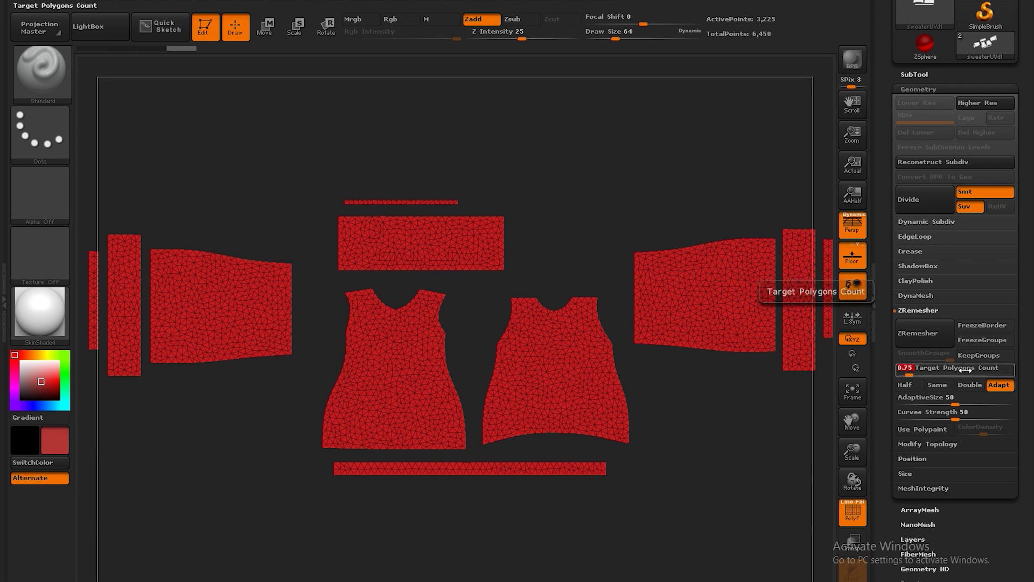
{"action": "left_click", "coordinate": [914, 331]}
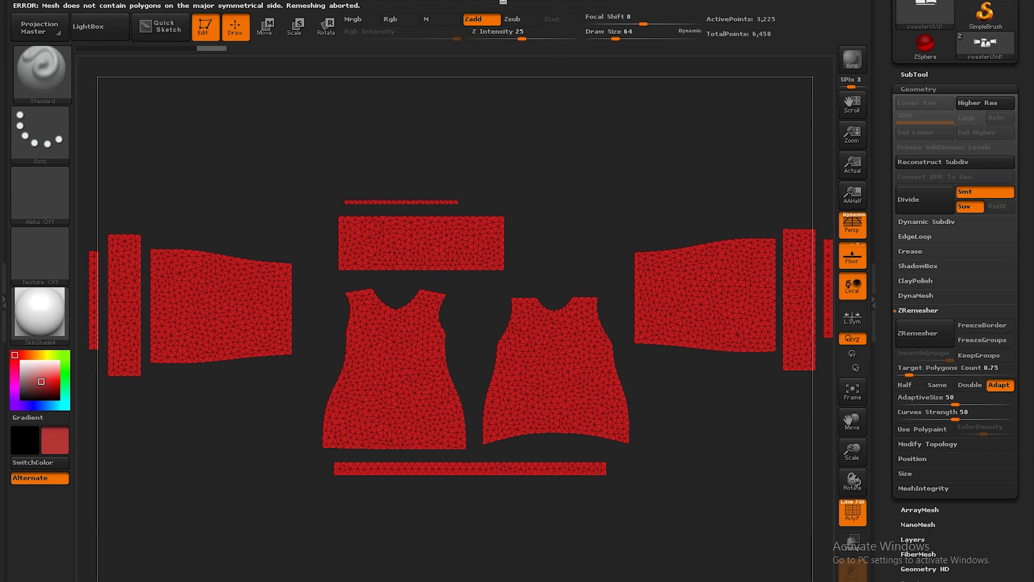
Turn off symmetry and run ZRemesher on the flat pattern.
{"action": "mouse_move", "coordinate": [540, 2]}
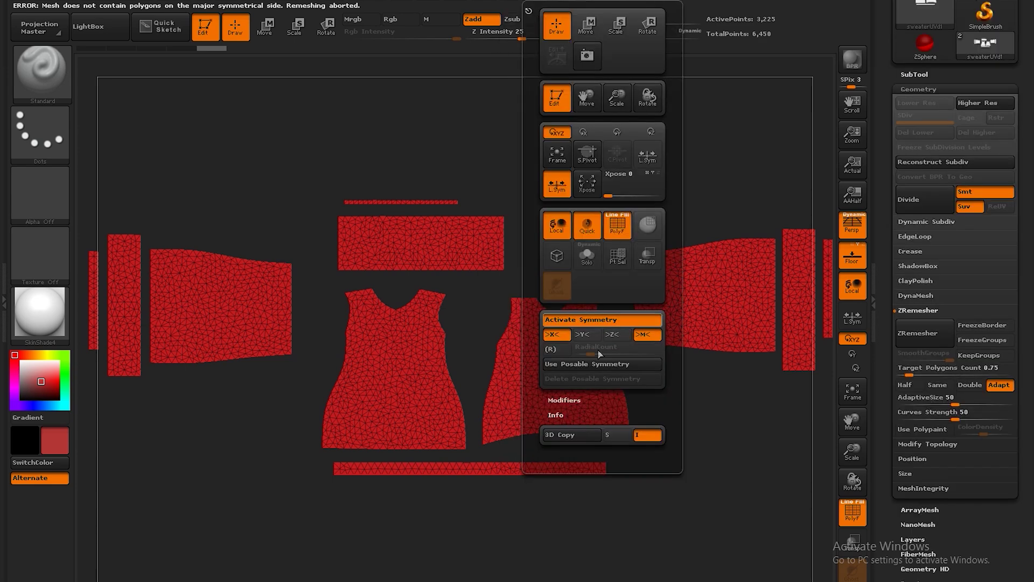
{"action": "left_click", "coordinate": [632, 323]}
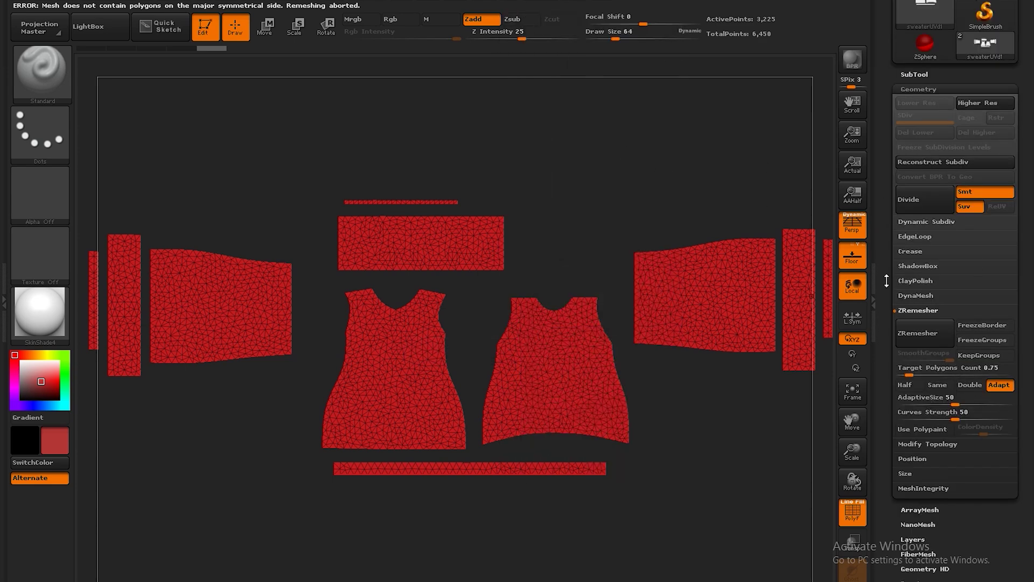
{"action": "left_click", "coordinate": [929, 338]}
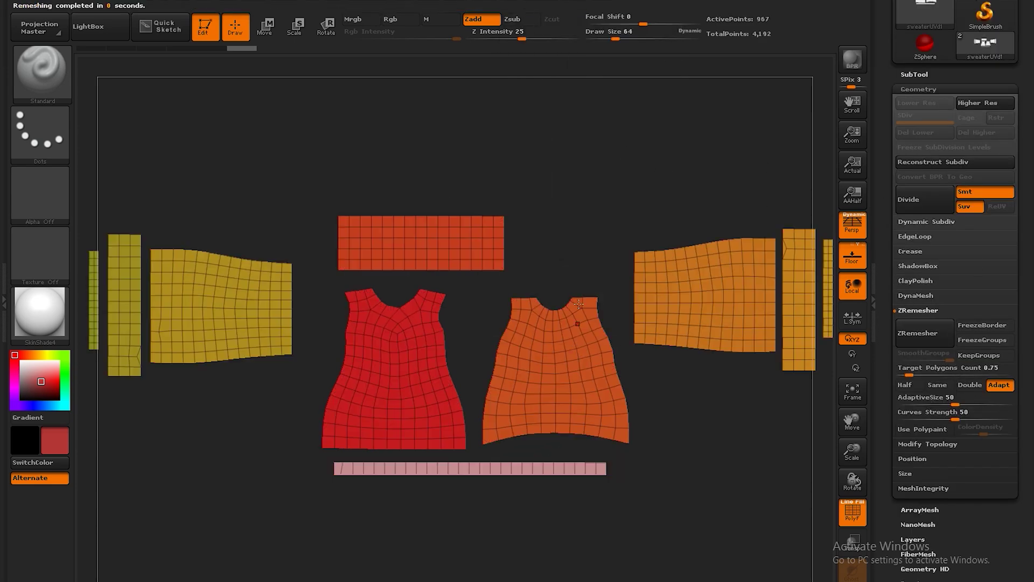
{"action": "left_click_drag", "start_coordinate": [640, 184], "coordinate": [595, 163], "text": "alt"}
Export the remeshed pattern as sweaterUVdRetopo.obj in OBJ format to the clothes folder.
{"action": "left_click_drag", "start_coordinate": [900, 82], "coordinate": [902, 221]}
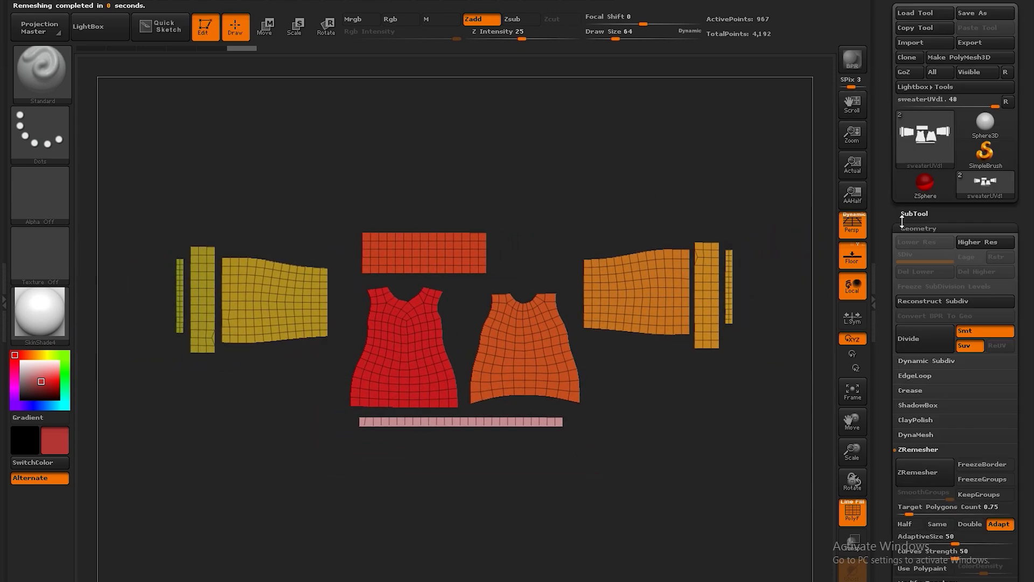
{"action": "left_click", "coordinate": [994, 42]}
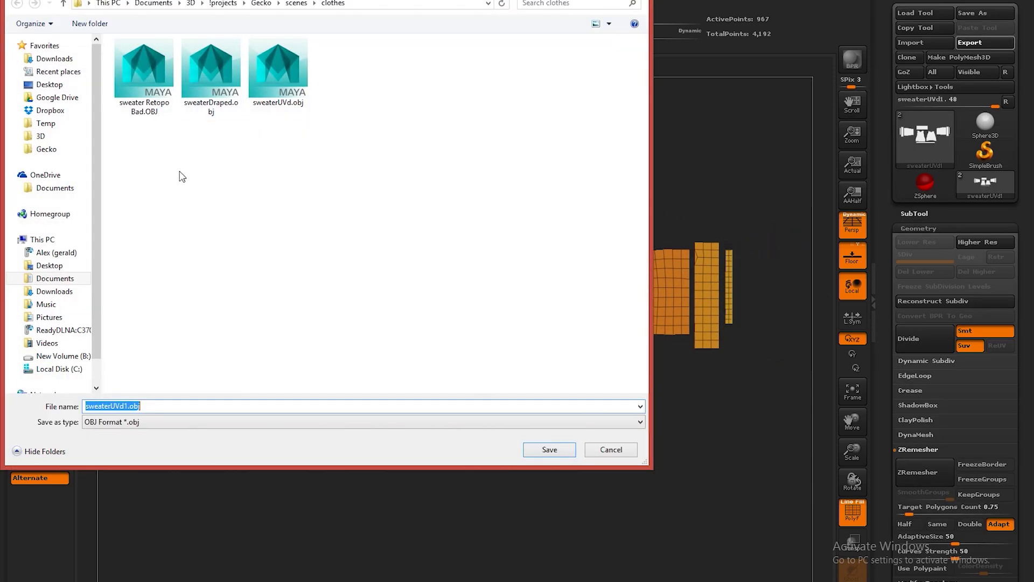
{"action": "left_click", "coordinate": [277, 99]}
{"action": "left_click", "coordinate": [115, 405]}
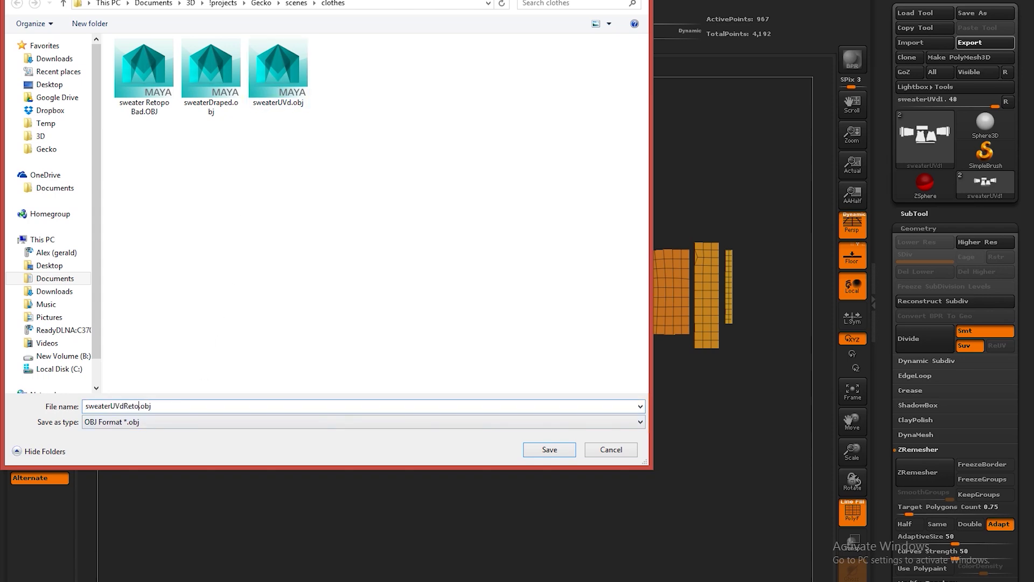
{"action": "type", "text": "Retopo"}
{"action": "key", "text": "Return"}
Switch to Maya, save the scene and import sweaterUVdRetopo.OBJ from the clothes folder.
{"action": "key", "text": "alt+Tab"}
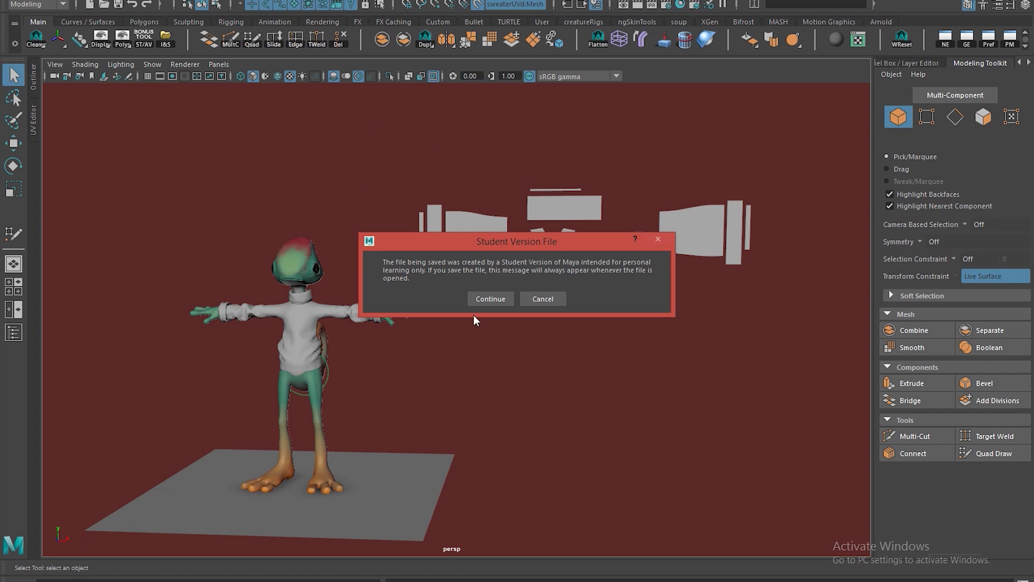
{"action": "left_click", "coordinate": [505, 297]}
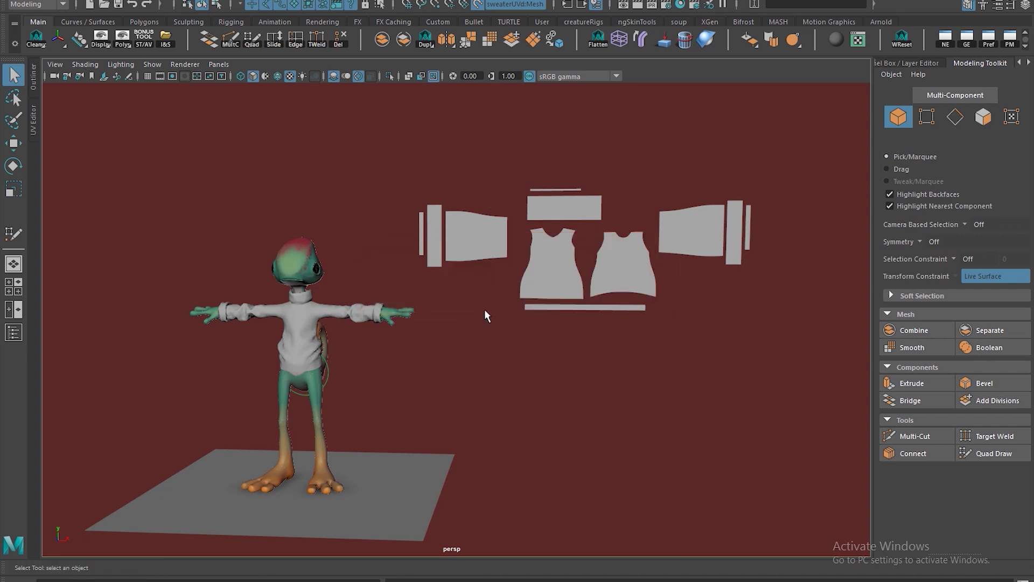
{"action": "middle_click_drag", "start_coordinate": [404, 264], "coordinate": [401, 249], "text": "alt"}
{"action": "left_click", "coordinate": [8, 0]}
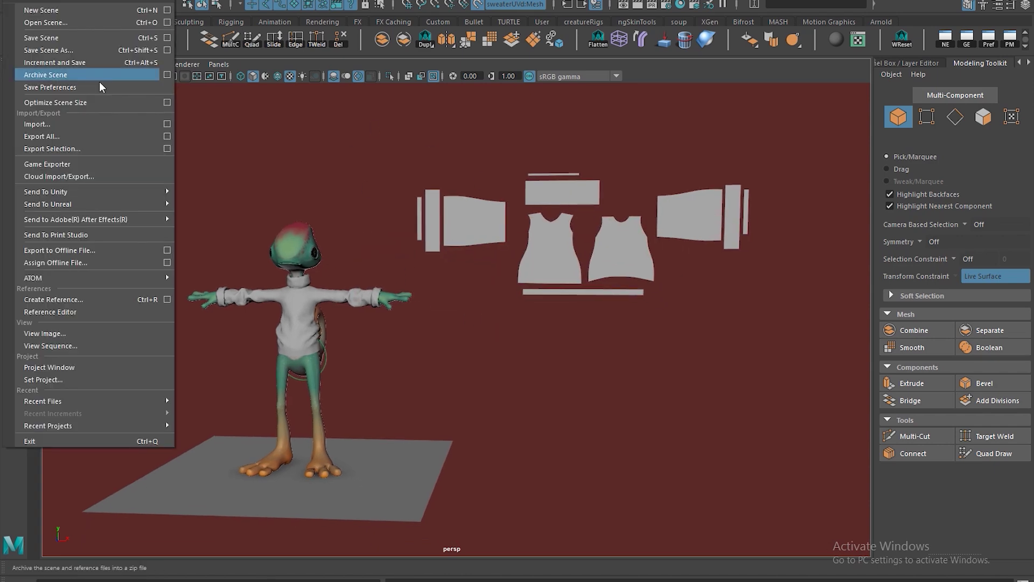
{"action": "left_click", "coordinate": [41, 125]}
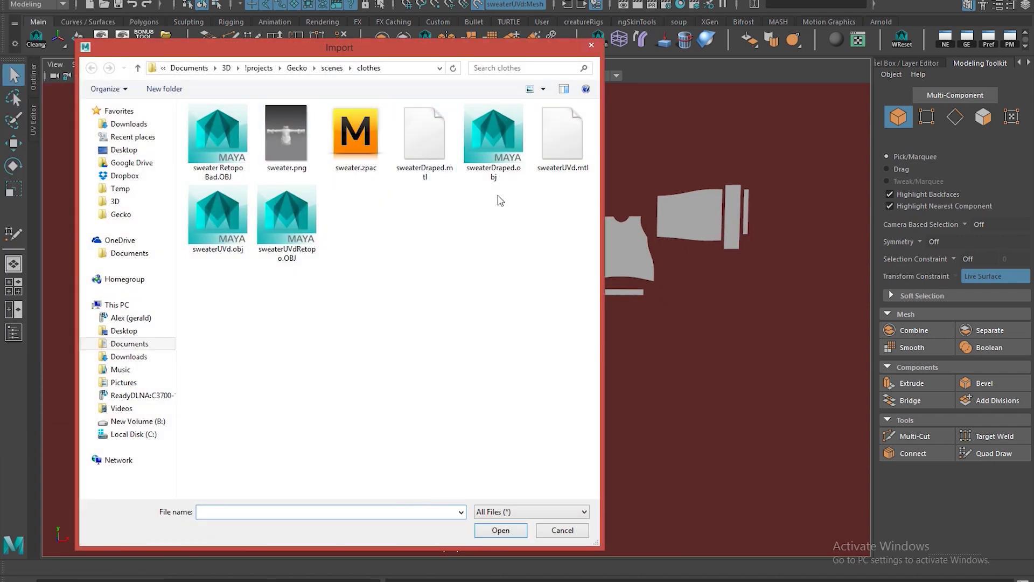
{"action": "double_click", "coordinate": [286, 216]}
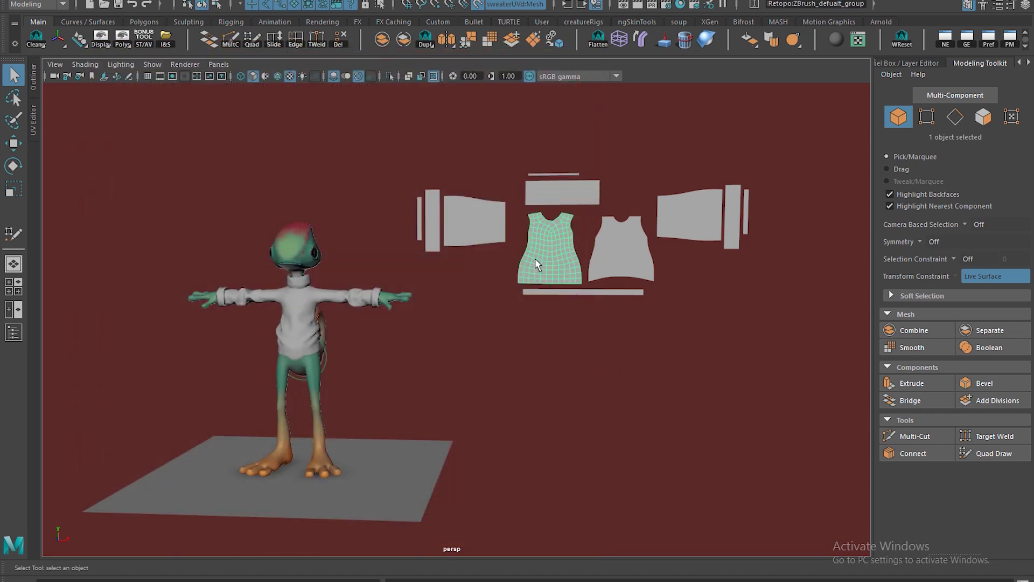
Select individual imported pattern pieces, such as the back body and a sleeve, and examine their quad topology.
{"action": "middle_click_drag", "start_coordinate": [611, 314], "coordinate": [573, 341], "text": "alt"}
{"action": "scroll", "coordinate": [574, 341], "scroll_direction": "up", "scroll_amount": 4}
{"action": "middle_click_drag", "start_coordinate": [585, 286], "coordinate": [463, 320], "text": "alt"}
{"action": "left_click", "coordinate": [581, 315]}
{"action": "scroll", "coordinate": [581, 316], "scroll_direction": "up", "scroll_amount": 5}
{"action": "middle_click_drag", "start_coordinate": [536, 264], "coordinate": [572, 296], "text": "alt"}
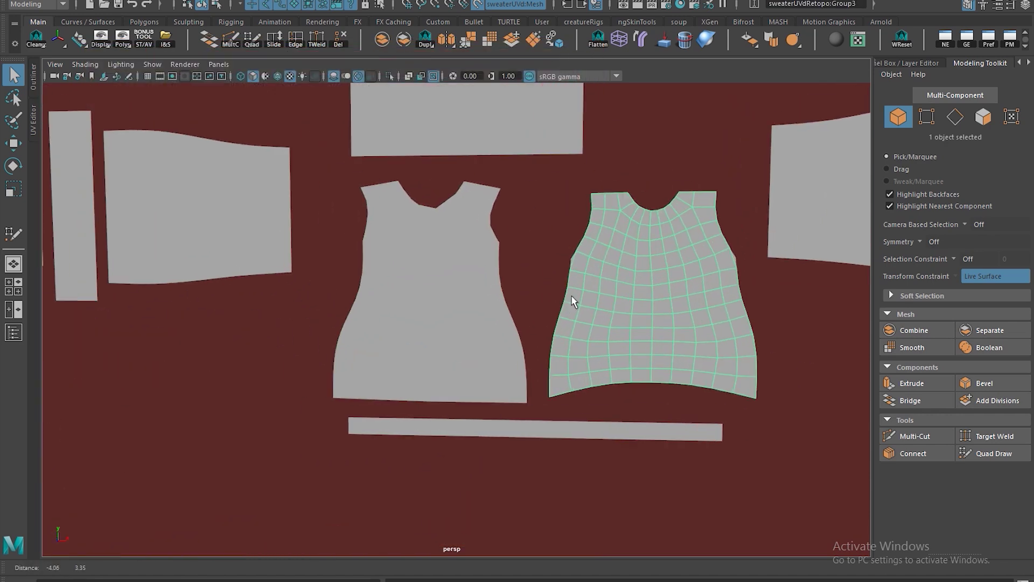
{"action": "right_click_drag", "start_coordinate": [572, 295], "coordinate": [453, 307], "text": "alt"}
{"action": "left_click_drag", "start_coordinate": [453, 307], "coordinate": [493, 311], "text": "alt"}
{"action": "left_click", "coordinate": [493, 311]}
{"action": "right_click_drag", "start_coordinate": [645, 292], "coordinate": [533, 293], "text": "alt"}
{"action": "left_click_drag", "start_coordinate": [533, 294], "coordinate": [477, 294], "text": "alt"}
{"action": "left_click", "coordinate": [380, 286]}
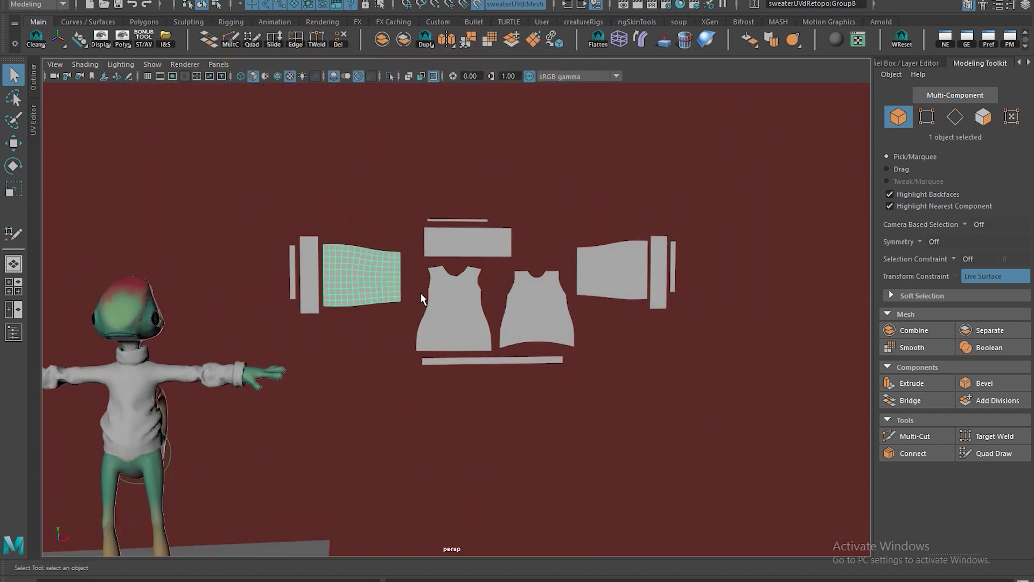
Hide the original sweaterUVd:Mesh and select all the imported sweaterUVdRetopo pieces in the Outliner.
{"action": "left_click", "coordinate": [32, 76]}
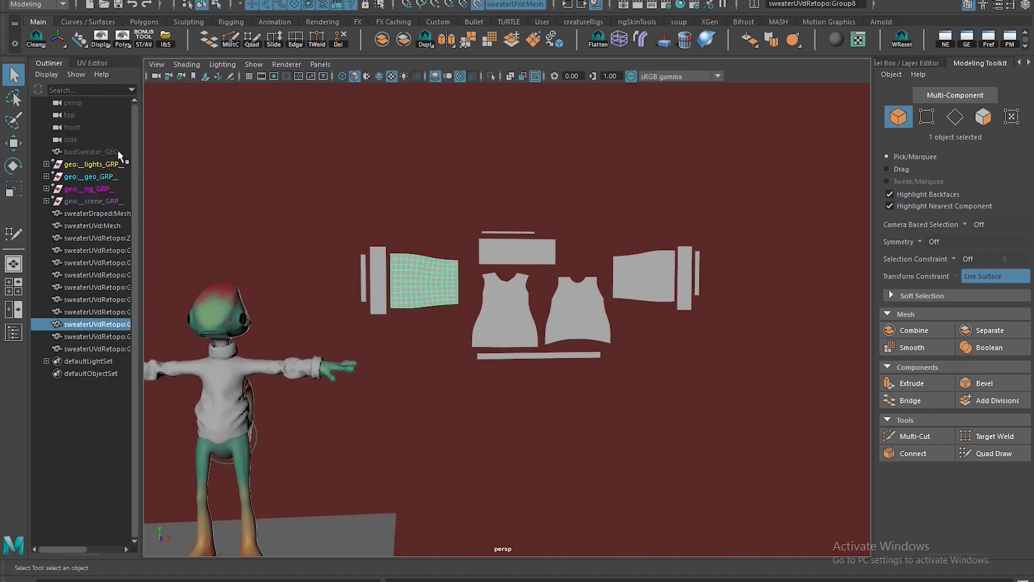
{"action": "left_click_drag", "start_coordinate": [109, 237], "coordinate": [122, 325]}
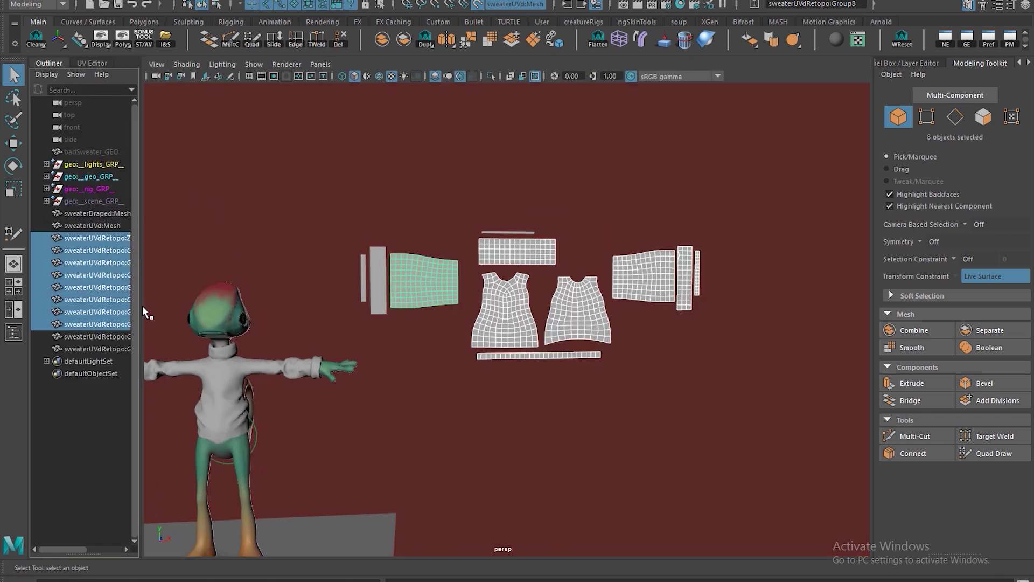
{"action": "left_click", "coordinate": [104, 226]}
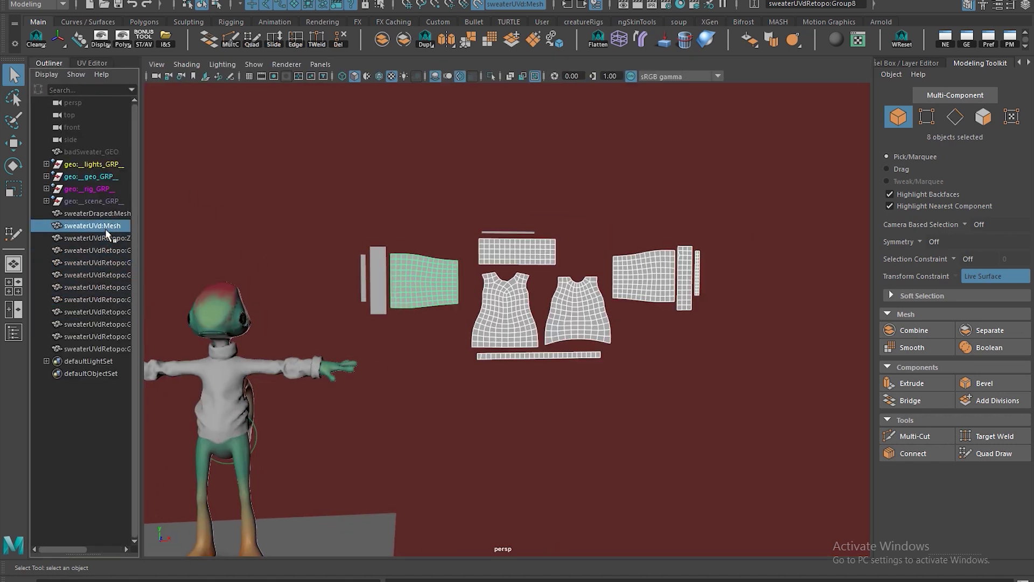
{"action": "middle_click_drag", "start_coordinate": [360, 244], "coordinate": [248, 231], "text": "alt"}
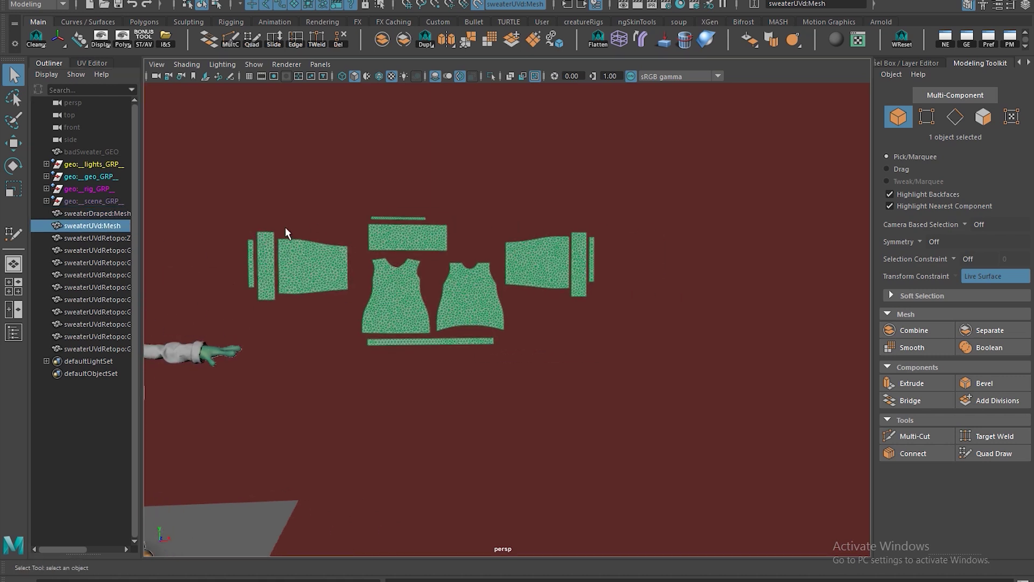
{"action": "key", "text": "ctrl+h"}
{"action": "left_click_drag", "start_coordinate": [90, 238], "coordinate": [88, 348]}
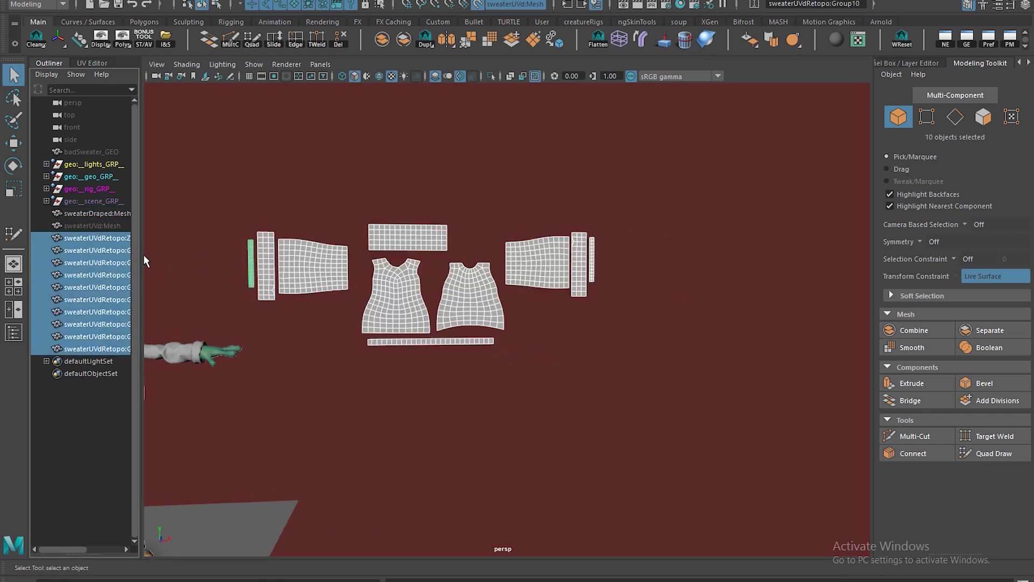
Combine all the selected sweaterUVdRetopo pieces into one mesh and delete its history.
{"action": "left_click_drag", "start_coordinate": [141, 244], "coordinate": [221, 244]}
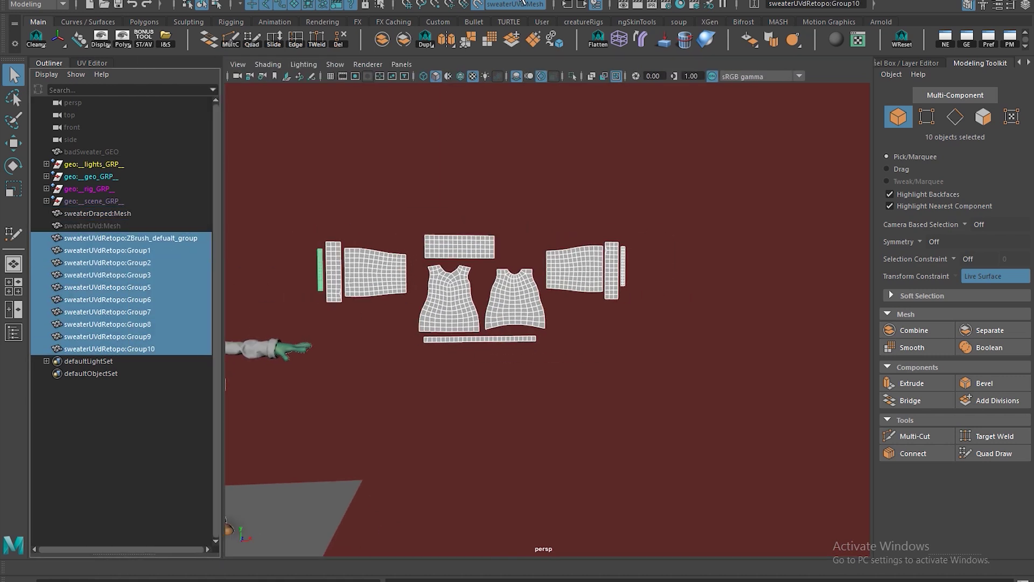
{"action": "left_click", "coordinate": [382, 39]}
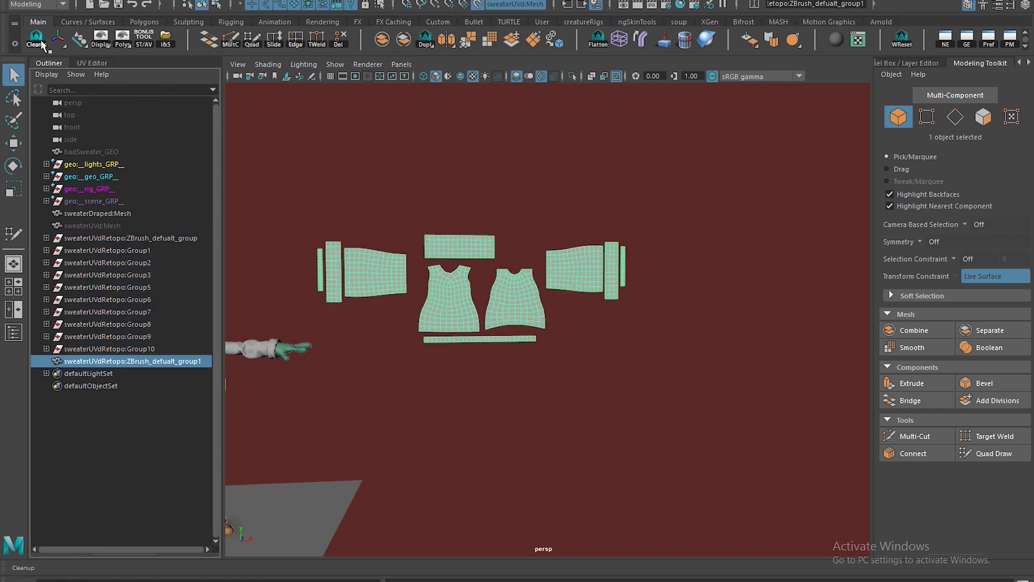
{"action": "key", "text": "alt+shift+d"}
{"action": "middle_click_drag", "start_coordinate": [515, 292], "coordinate": [559, 300], "text": "alt"}
{"action": "scroll", "coordinate": [573, 267], "scroll_direction": "up", "scroll_amount": 4}
{"action": "key", "text": "w"}
{"action": "mouse_move", "coordinate": [590, 219]}
{"action": "left_mouse_down"}
{"action": "mouse_move", "coordinate": [625, 203]}
{"action": "mouse_move", "coordinate": [580, 215]}
{"action": "left_mouse_up"}
{"action": "key", "text": "ctrl+z"}
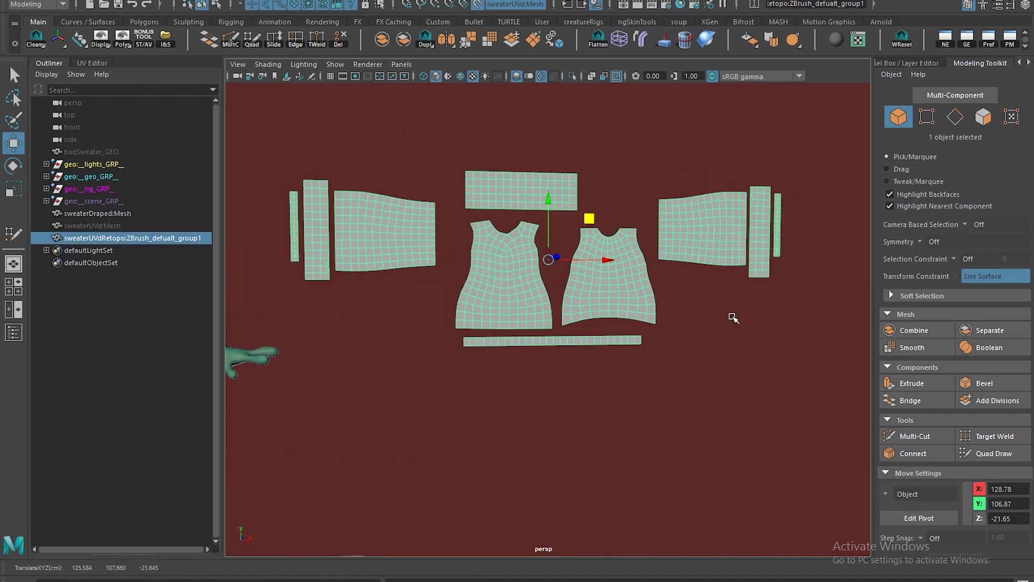
Unhide the original sweaterUVd:Mesh and display the scene in wireframe so it can be compared with the retopologized mesh.
{"action": "middle_click_drag", "start_coordinate": [732, 313], "coordinate": [697, 341], "text": "alt"}
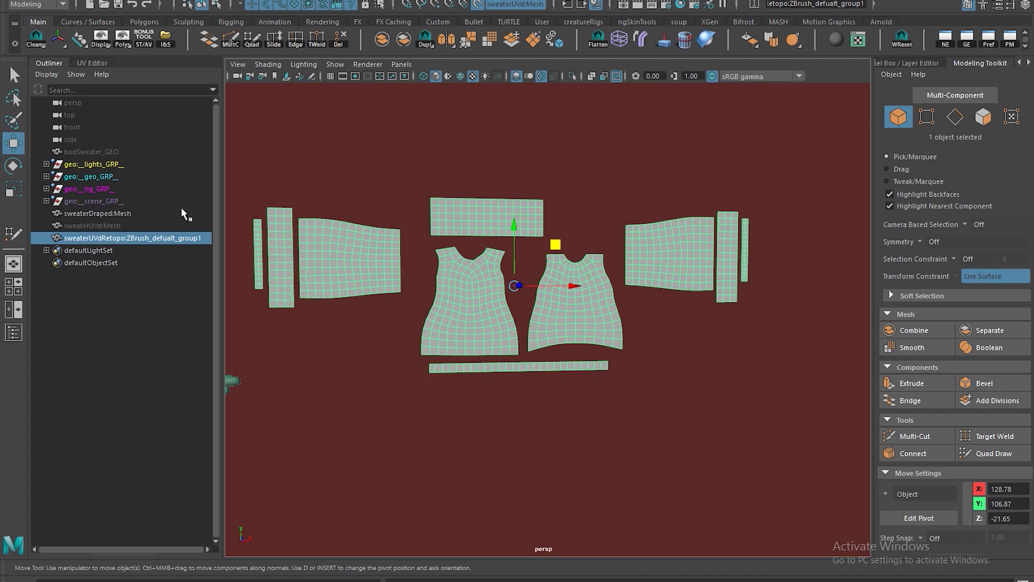
{"action": "left_click", "coordinate": [114, 226]}
{"action": "left_click", "coordinate": [494, 333]}
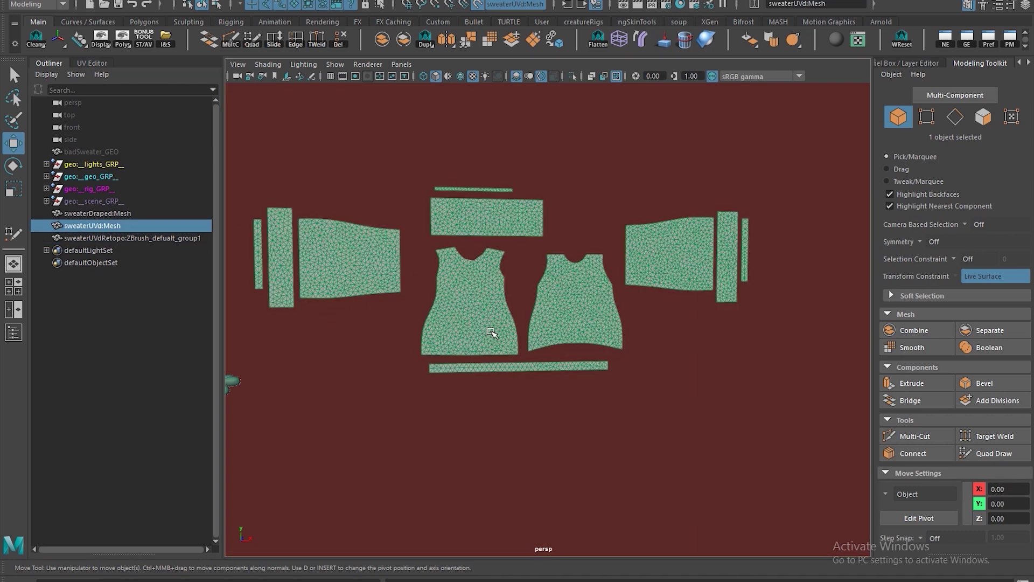
{"action": "scroll", "coordinate": [431, 242], "scroll_direction": "up", "scroll_amount": 3}
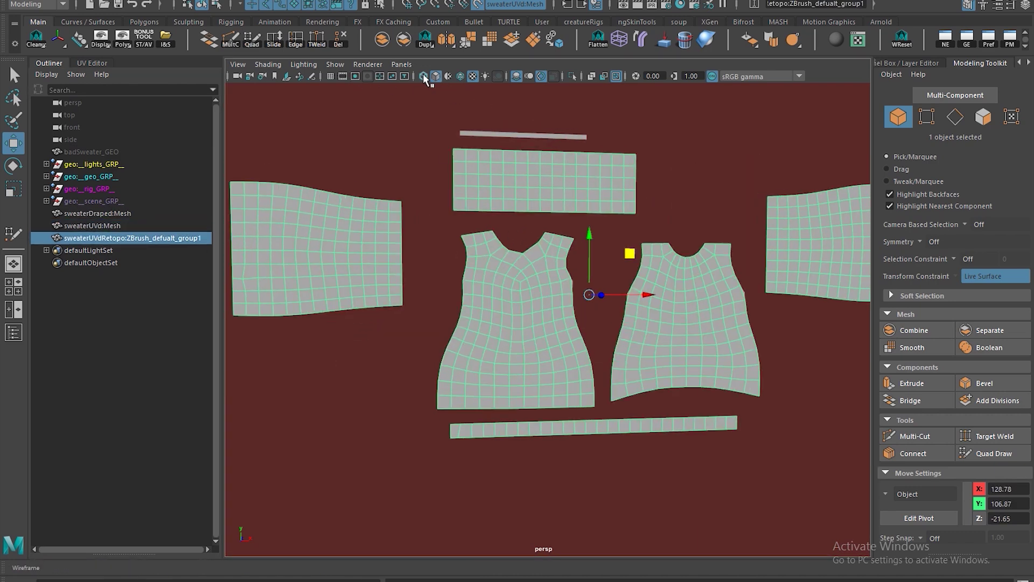
{"action": "left_click", "coordinate": [424, 76]}
Move the armhole corner vertex on the straight-hem body piece, on the side facing the curved-hem piece, to match the original pattern outline.
{"action": "left_click_drag", "start_coordinate": [611, 259], "coordinate": [582, 265], "text": "alt"}
{"action": "scroll", "coordinate": [579, 268], "scroll_direction": "up", "scroll_amount": 5}
{"action": "middle_click_drag", "start_coordinate": [554, 279], "coordinate": [552, 300], "text": "alt"}
{"action": "right_click_drag", "start_coordinate": [558, 253], "coordinate": [536, 242]}
{"action": "left_click_drag", "start_coordinate": [539, 229], "coordinate": [567, 251]}
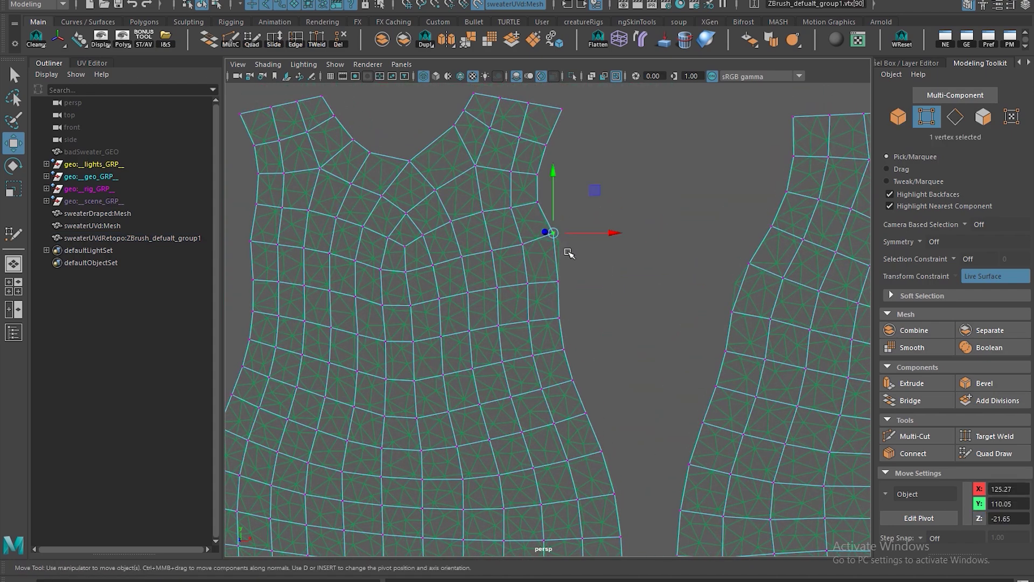
{"action": "scroll", "coordinate": [568, 253], "scroll_direction": "up", "scroll_amount": 3}
{"action": "scroll", "coordinate": [603, 233], "scroll_direction": "up", "scroll_amount": 2}
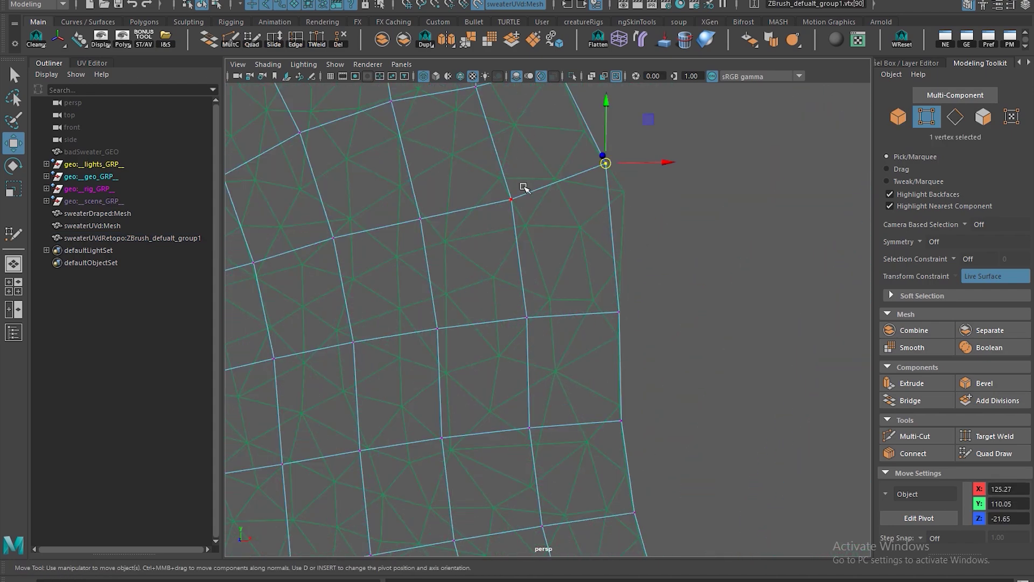
{"action": "middle_click_drag", "start_coordinate": [524, 187], "coordinate": [497, 259], "text": "alt"}
{"action": "left_click_drag", "start_coordinate": [622, 196], "coordinate": [647, 226]}
Nudge the opposite armhole corner vertex of the straight-hem body piece to match the original outline.
{"action": "middle_click_drag", "start_coordinate": [498, 234], "coordinate": [570, 229], "text": "alt"}
{"action": "scroll", "coordinate": [568, 233], "scroll_direction": "down", "scroll_amount": 3}
{"action": "middle_click_drag", "start_coordinate": [439, 248], "coordinate": [743, 222], "text": "alt"}
{"action": "middle_click_drag", "start_coordinate": [613, 236], "coordinate": [609, 238], "text": "alt"}
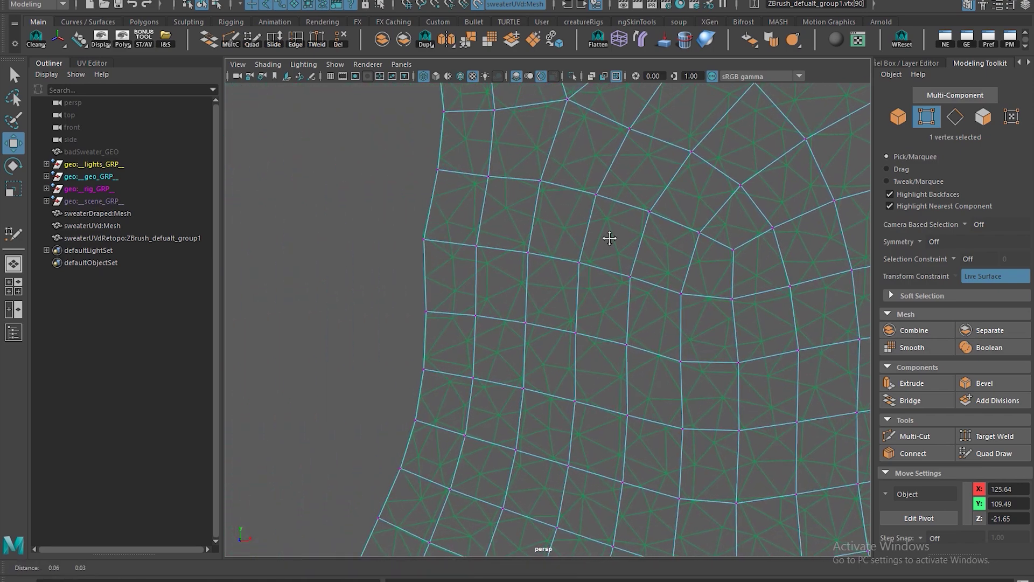
{"action": "left_click", "coordinate": [422, 238]}
{"action": "middle_click_drag", "start_coordinate": [422, 237], "coordinate": [545, 223], "text": "alt"}
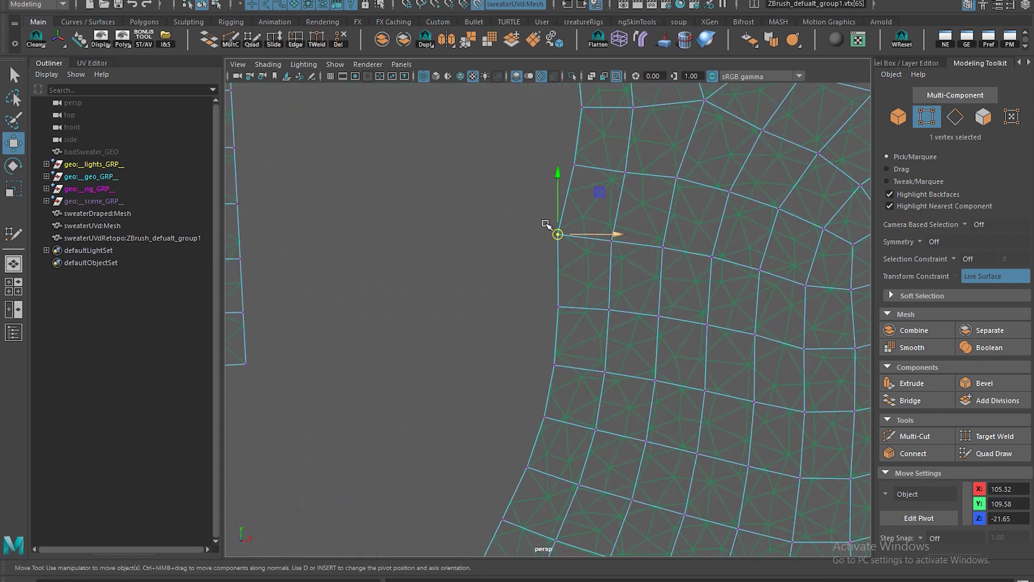
{"action": "left_click_drag", "start_coordinate": [599, 192], "coordinate": [600, 188]}
Examine the sleeve edges and the curved-hem body piece's armhole corners against the original pattern outline.
{"action": "scroll", "coordinate": [471, 215], "scroll_direction": "down", "scroll_amount": 3}
{"action": "middle_click_drag", "start_coordinate": [466, 216], "coordinate": [540, 222], "text": "alt"}
{"action": "middle_click_drag", "start_coordinate": [388, 231], "coordinate": [518, 228], "text": "alt"}
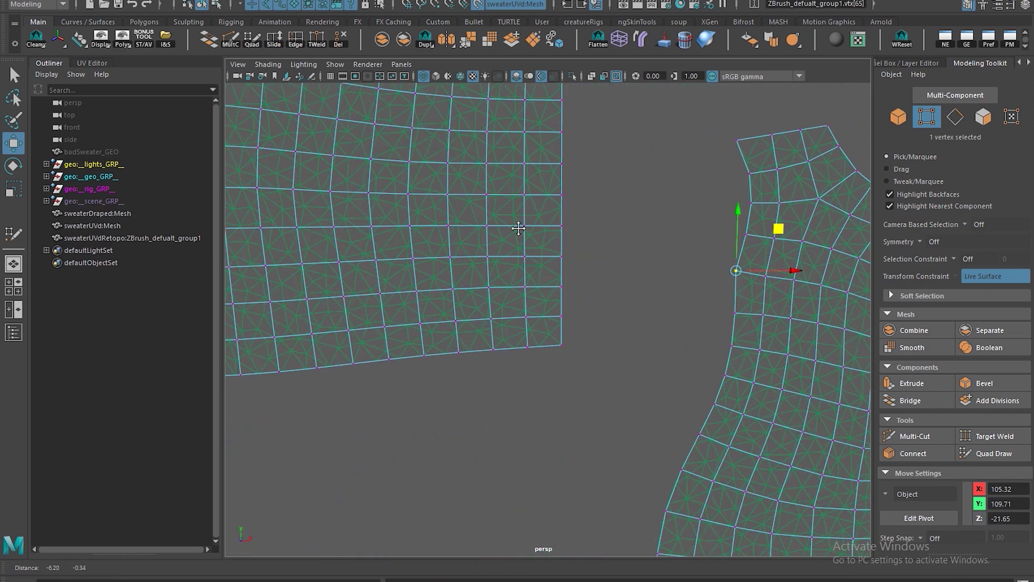
{"action": "right_click_drag", "start_coordinate": [518, 229], "coordinate": [273, 250], "text": "alt"}
{"action": "left_click", "coordinate": [469, 295]}
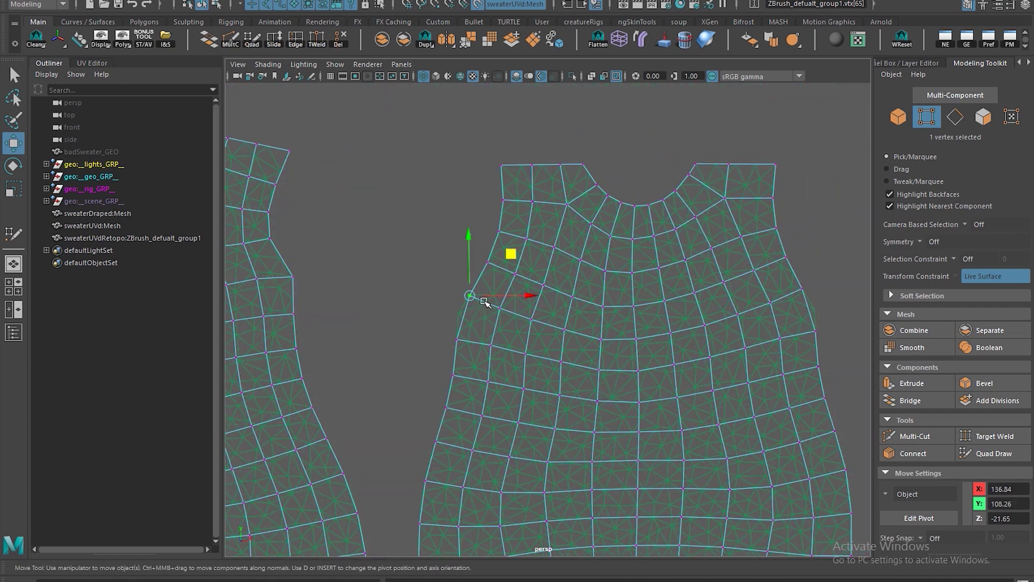
{"action": "middle_click_drag", "start_coordinate": [406, 300], "coordinate": [505, 233], "text": "alt"}
{"action": "key", "text": "q"}
{"action": "middle_click_drag", "start_coordinate": [450, 266], "coordinate": [237, 272], "text": "alt"}
{"action": "middle_click_drag", "start_coordinate": [527, 295], "coordinate": [247, 344], "text": "alt"}
{"action": "middle_click_drag", "start_coordinate": [440, 301], "coordinate": [537, 284], "text": "alt"}
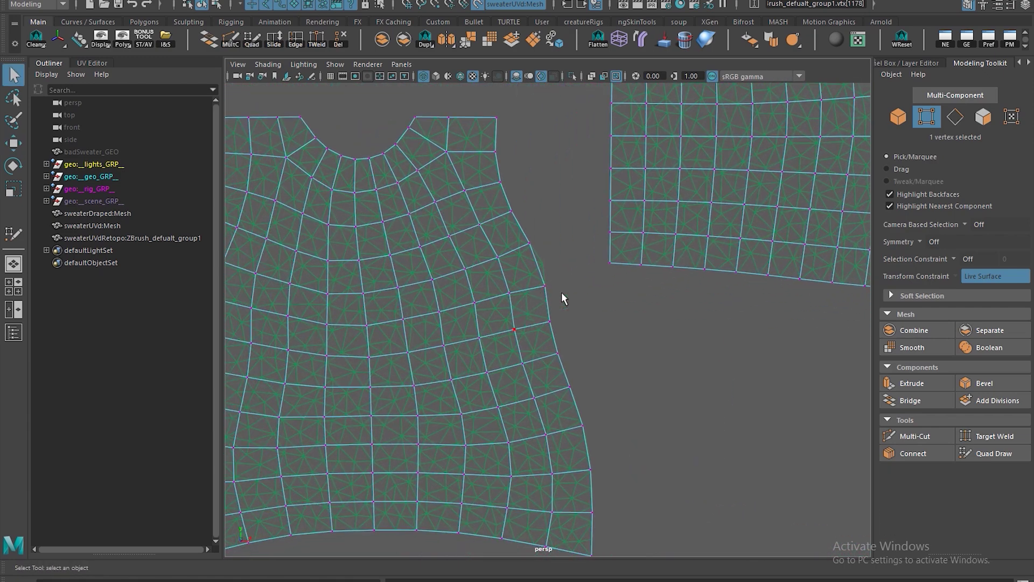
{"action": "middle_click_drag", "start_coordinate": [243, 321], "coordinate": [512, 313], "text": "alt"}
{"action": "middle_click_drag", "start_coordinate": [503, 229], "coordinate": [520, 202], "text": "alt"}
Select the facing side-seam edges of the two body pieces in turn, ending with those of the straight-hem piece.
{"action": "right_click_drag", "start_coordinate": [507, 207], "coordinate": [450, 250], "text": "alt"}
{"action": "key", "text": "F10"}
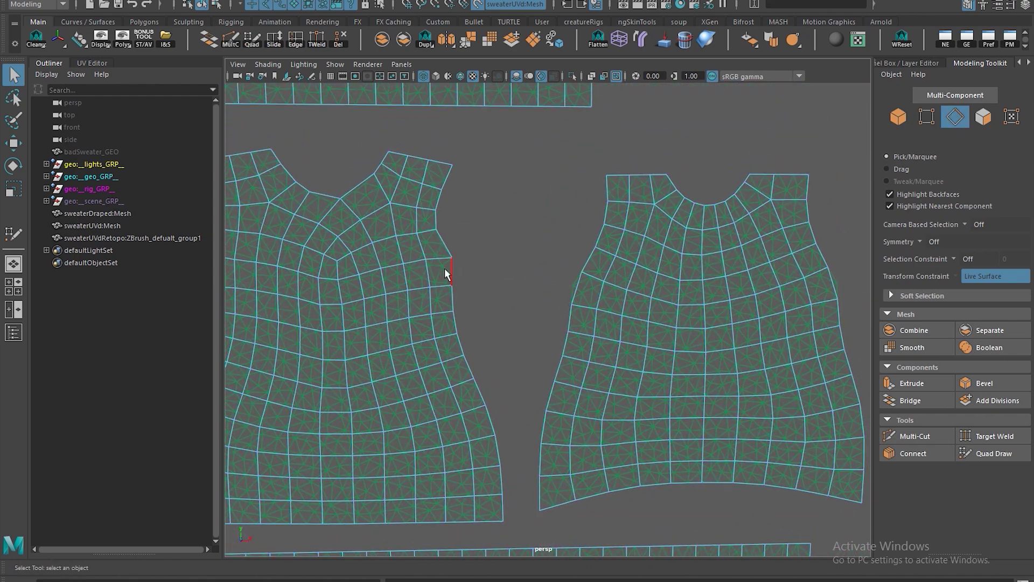
{"action": "left_click", "coordinate": [450, 272]}
{"action": "middle_click_drag", "start_coordinate": [561, 419], "coordinate": [535, 361], "text": "alt"}
{"action": "double_click", "coordinate": [474, 440], "text": "shift"}
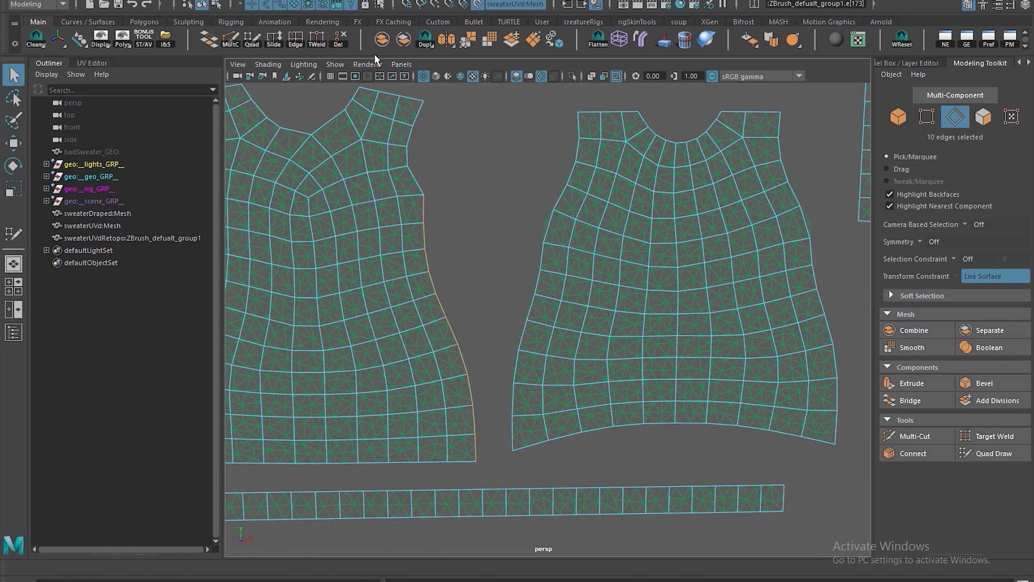
{"action": "left_click", "coordinate": [553, 231]}
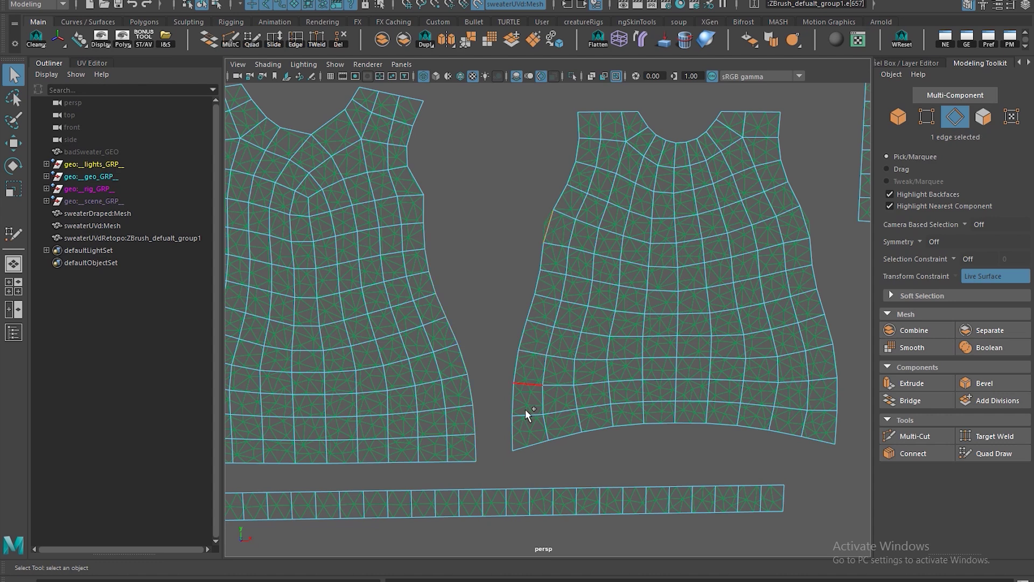
{"action": "double_click", "coordinate": [516, 436], "text": "shift"}
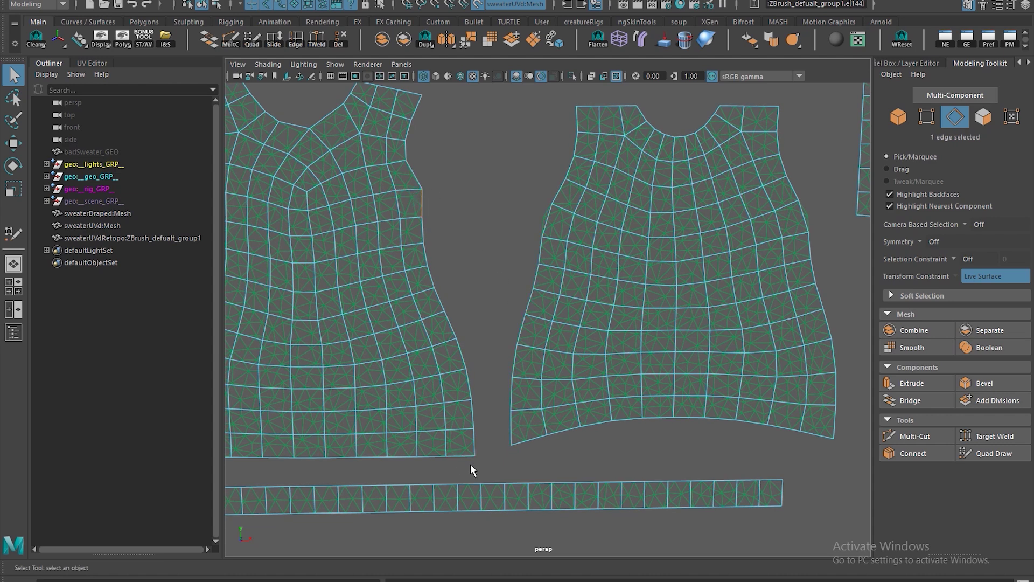
{"action": "double_click", "coordinate": [472, 437], "text": "shift"}
{"action": "left_click", "coordinate": [422, 212]}
{"action": "double_click", "coordinate": [470, 441], "text": "shift"}
Turn on the Poly Count display and cycle the viewport background to black.
{"action": "left_click", "coordinate": [148, 0]}
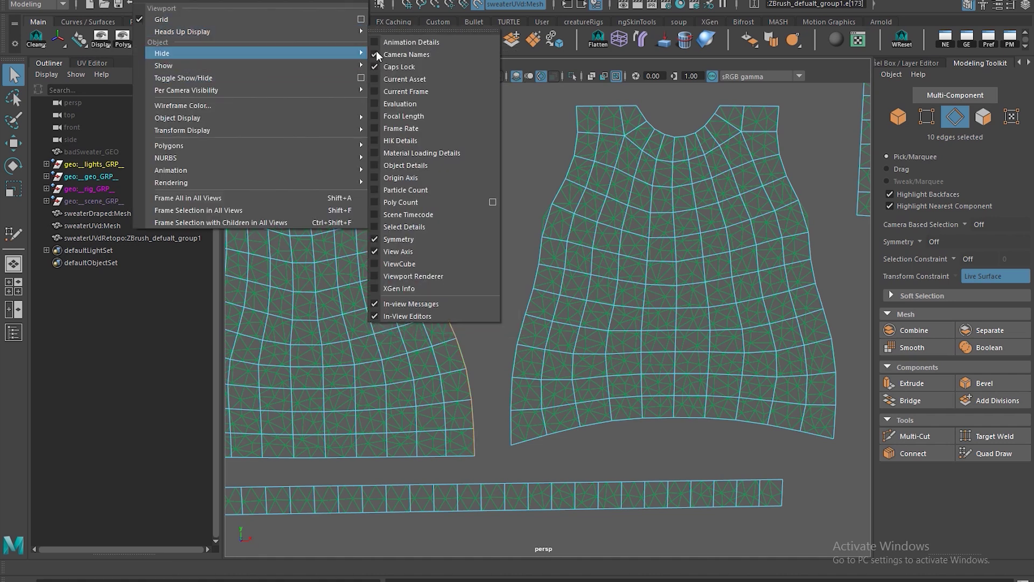
{"action": "left_click", "coordinate": [401, 204]}
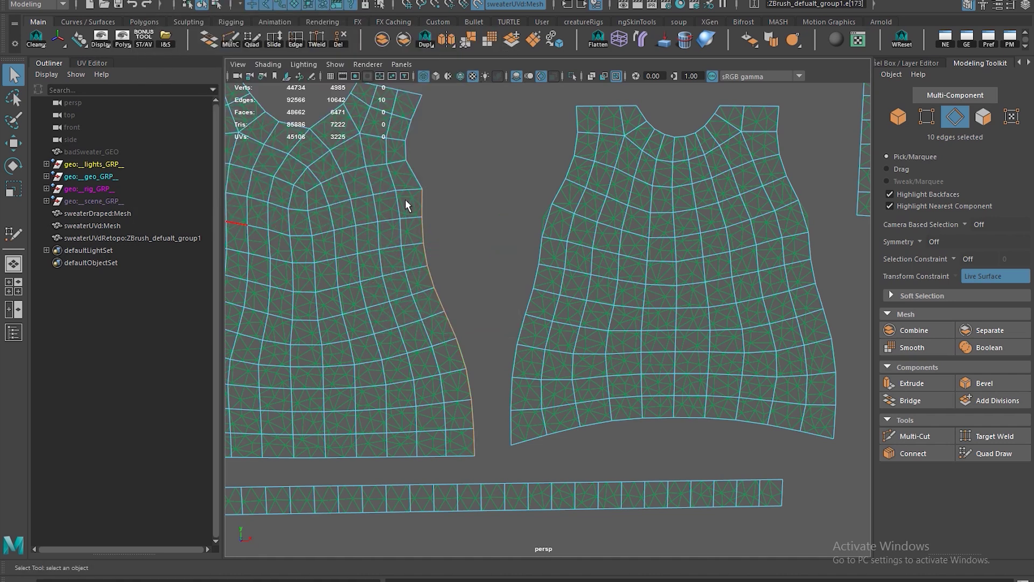
{"action": "middle_click_drag", "start_coordinate": [468, 157], "coordinate": [481, 130], "text": "alt"}
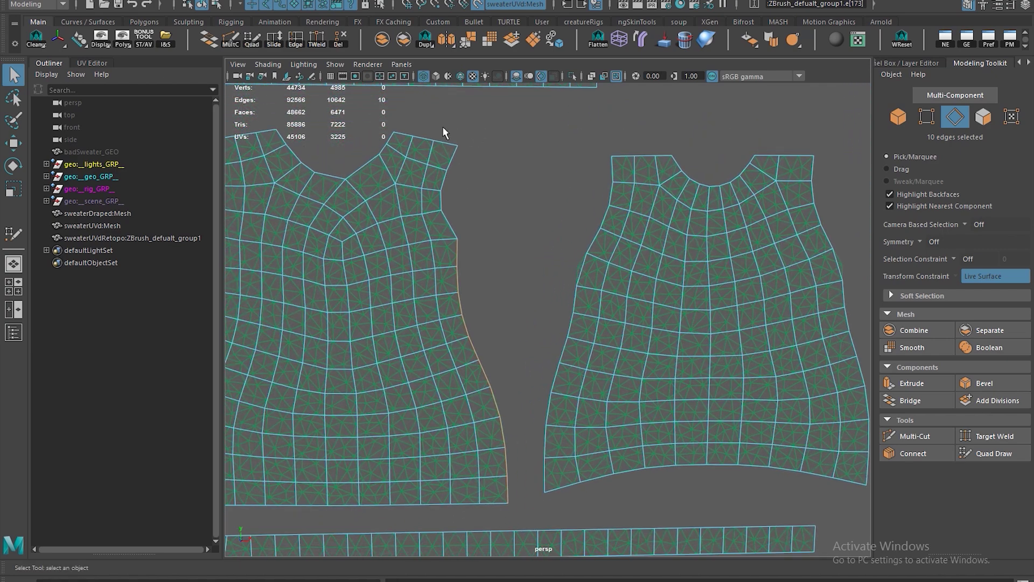
{"action": "key", "text": "alt+b"}
{"action": "key", "text": "alt+b"}
{"action": "key", "text": "alt+b"}
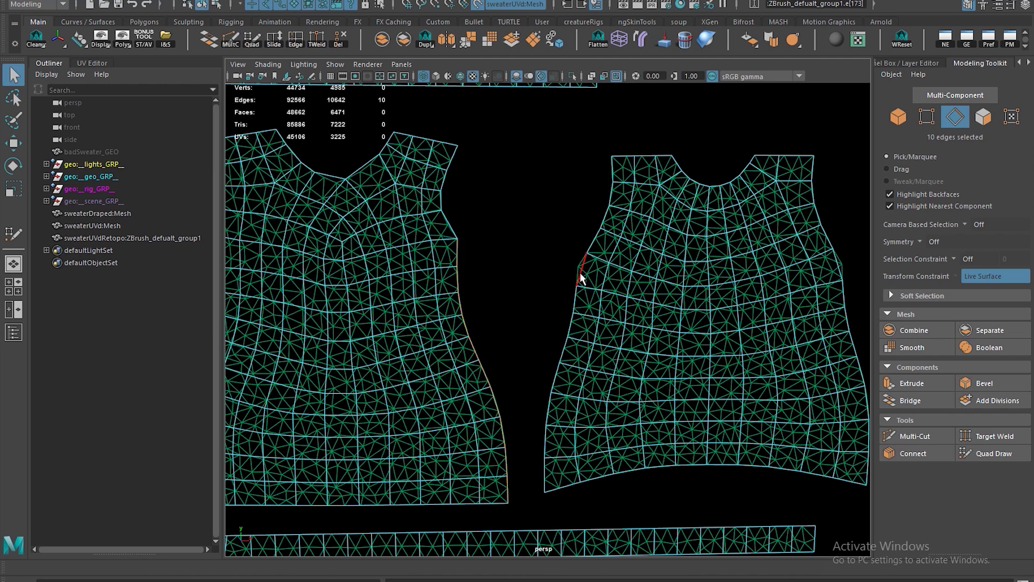
Select the matching side-seam edges of the curved-hem body piece and check their count.
{"action": "left_click", "coordinate": [621, 402]}
{"action": "middle_click_drag", "start_coordinate": [622, 402], "coordinate": [601, 357], "text": "alt"}
{"action": "double_click", "coordinate": [524, 435], "text": "shift"}
{"action": "middle_click_drag", "start_coordinate": [433, 232], "coordinate": [441, 270], "text": "alt"}
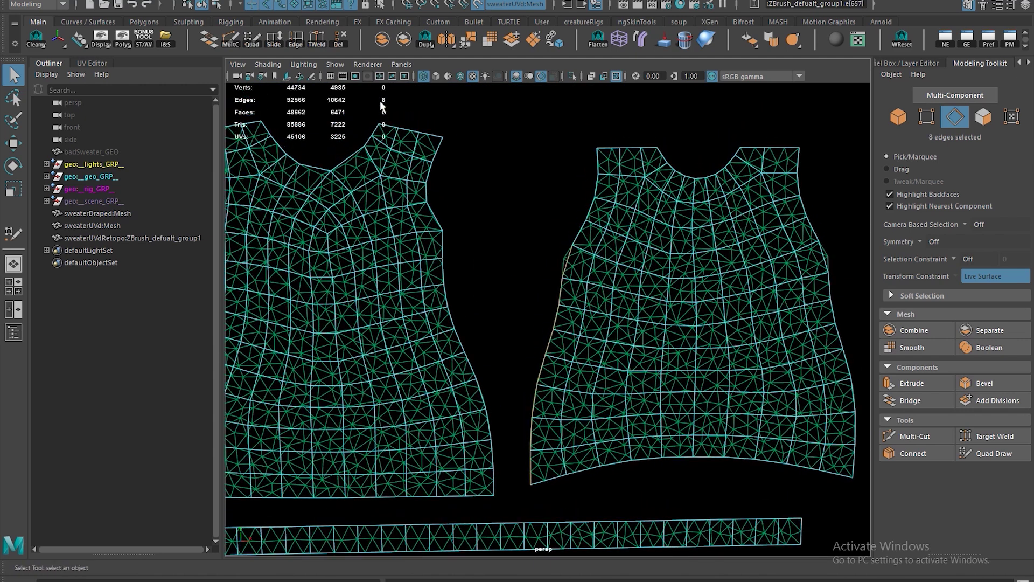
Move the curved-hem body piece's armhole corner vertex nearest the straight-hem piece out to the original pattern corner.
{"action": "middle_click_drag", "start_coordinate": [463, 222], "coordinate": [485, 232], "text": "alt"}
{"action": "key", "text": "F9"}
{"action": "left_click", "coordinate": [594, 249]}
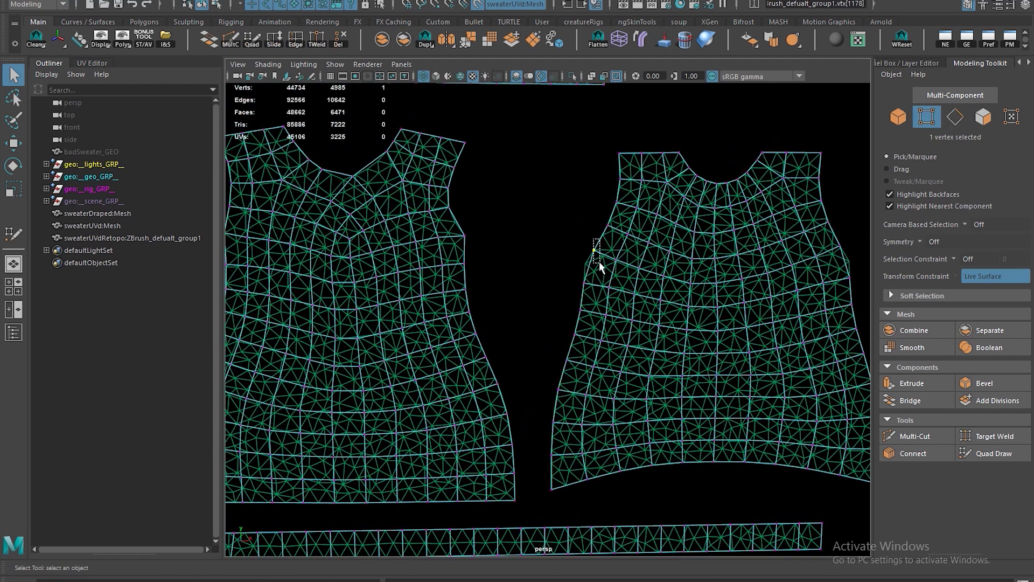
{"action": "key", "text": "w"}
{"action": "left_click_drag", "start_coordinate": [604, 251], "coordinate": [580, 257]}
{"action": "key", "text": "q"}
Move the curved-hem body piece's other armhole corner vertex out to the original pattern corner.
{"action": "middle_click_drag", "start_coordinate": [754, 239], "coordinate": [685, 229], "text": "alt"}
{"action": "left_click", "coordinate": [776, 237]}
{"action": "key", "text": "w"}
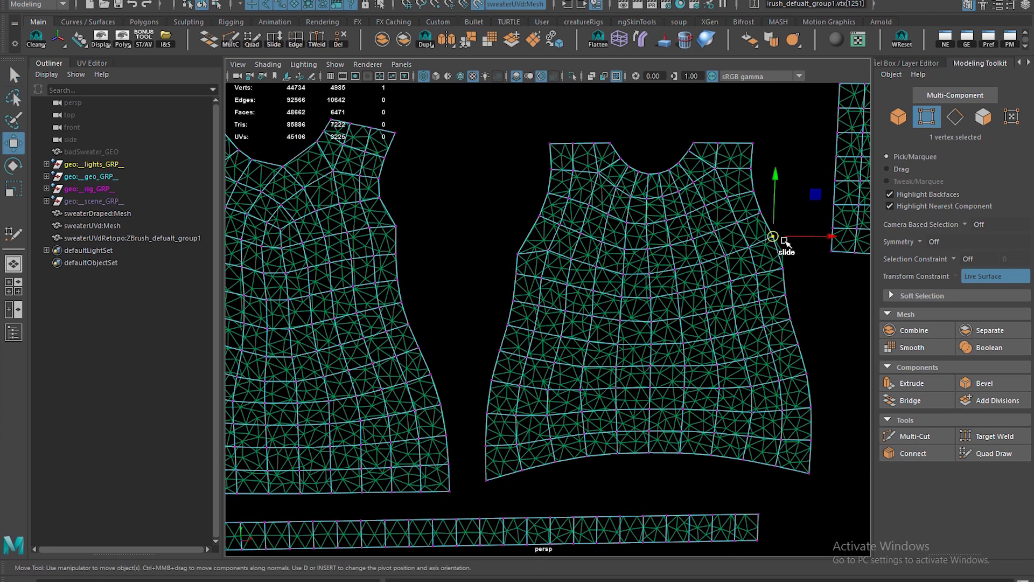
{"action": "left_click_drag", "start_coordinate": [780, 238], "coordinate": [786, 242]}
{"action": "key", "text": "q"}
Insert two edge loops across the width of the curved-hem body piece with Multi-Cut.
{"action": "middle_click_drag", "start_coordinate": [535, 284], "coordinate": [619, 293], "text": "alt"}
{"action": "right_click_drag", "start_coordinate": [619, 293], "coordinate": [619, 358], "text": "shift"}
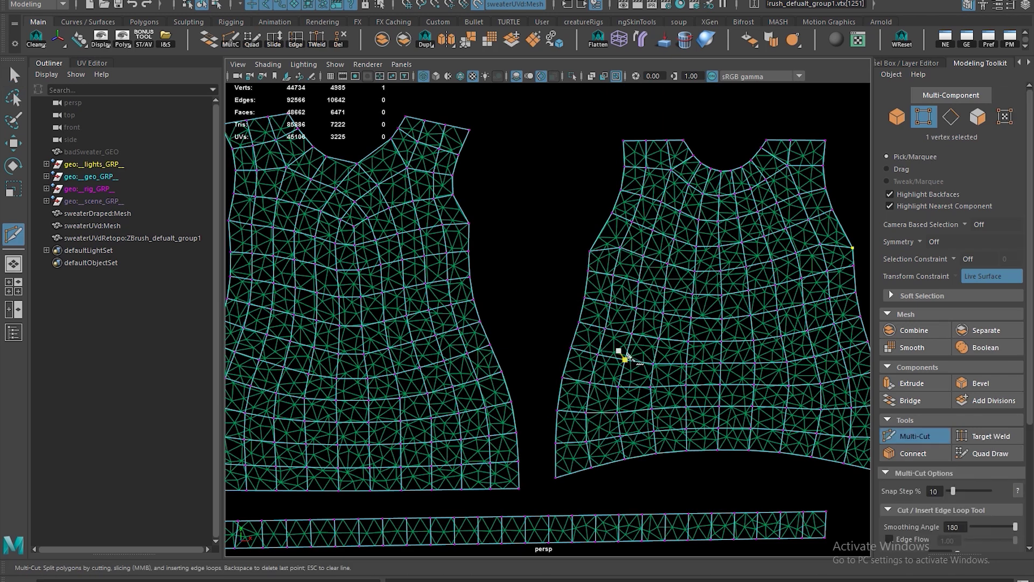
{"action": "left_click", "coordinate": [606, 323], "text": "ctrl"}
{"action": "key", "text": "q"}
{"action": "middle_click_drag", "start_coordinate": [626, 315], "coordinate": [650, 308], "text": "alt"}
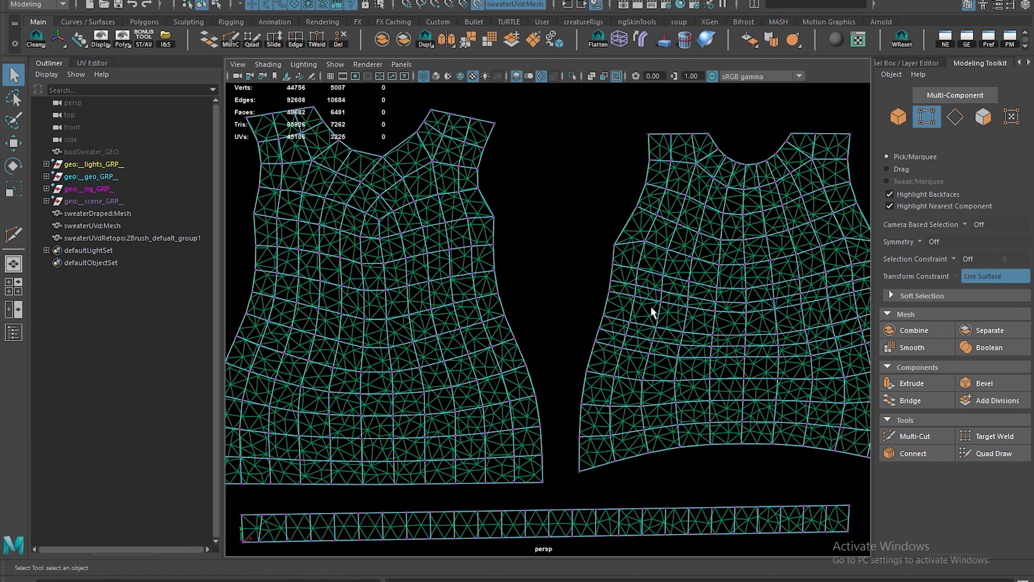
Select the side-seam edges of the curved-hem piece and of the straight-hem piece to compare their edge counts.
{"action": "key", "text": "F8"}
{"action": "left_click", "coordinate": [587, 262]}
{"action": "middle_click_drag", "start_coordinate": [587, 262], "coordinate": [601, 297], "text": "alt"}
{"action": "left_click", "coordinate": [636, 300]}
{"action": "key", "text": "F8"}
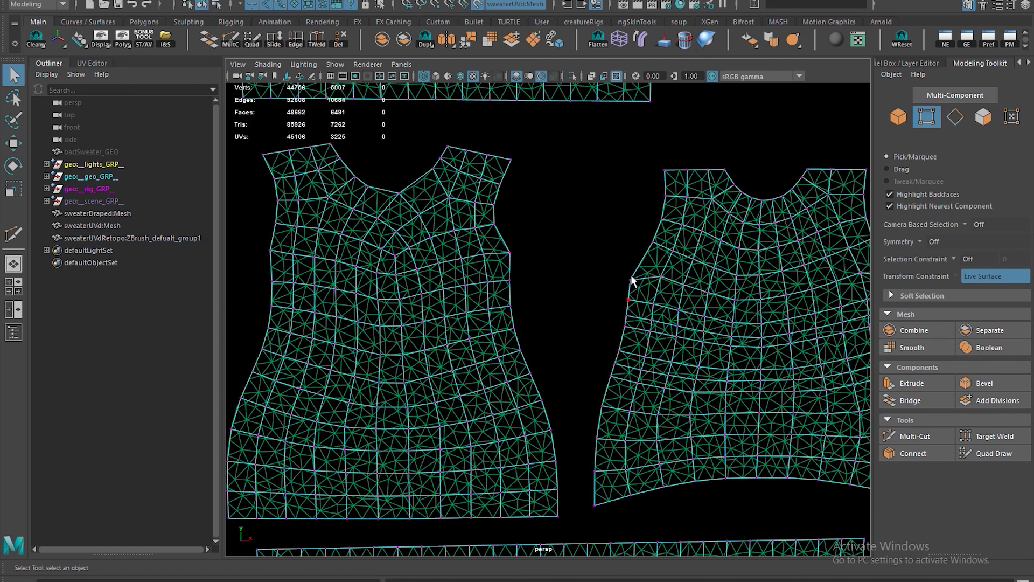
{"action": "key", "text": "F10"}
{"action": "left_click", "coordinate": [595, 453]}
{"action": "double_click", "coordinate": [600, 481], "text": "shift"}
{"action": "middle_click_drag", "start_coordinate": [652, 360], "coordinate": [569, 291], "text": "alt"}
{"action": "left_click", "coordinate": [568, 237]}
{"action": "double_click", "coordinate": [617, 477], "text": "shift"}
Examine the sleeve and cuff strips beside the curved-hem body piece for mismatched or broken topology.
{"action": "middle_click_drag", "start_coordinate": [676, 372], "coordinate": [521, 416], "text": "alt"}
{"action": "middle_click_drag", "start_coordinate": [577, 279], "coordinate": [370, 416], "text": "alt"}
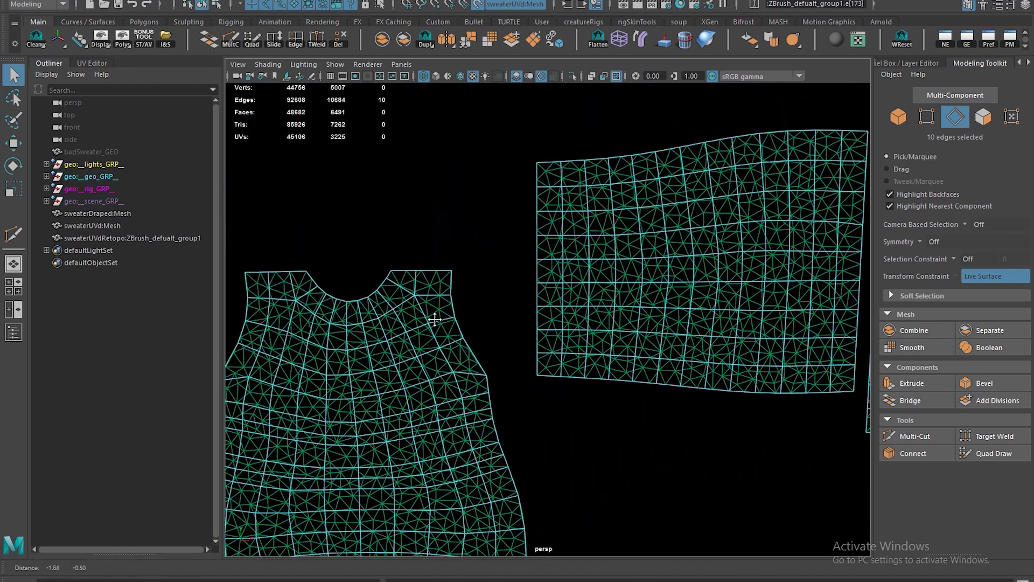
{"action": "middle_click_drag", "start_coordinate": [415, 317], "coordinate": [712, 278], "text": "alt"}
{"action": "middle_click_drag", "start_coordinate": [511, 318], "coordinate": [558, 255], "text": "alt"}
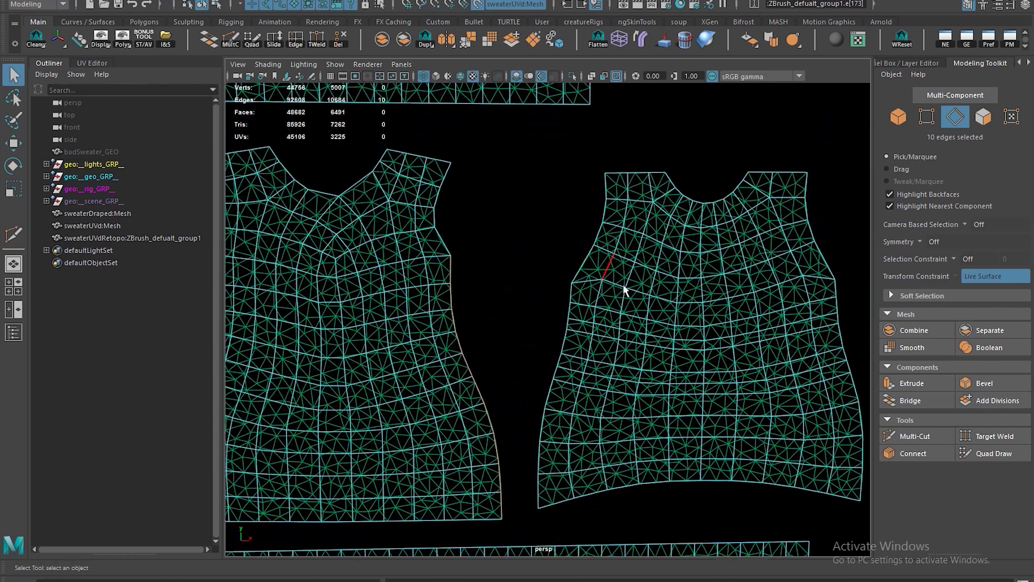
{"action": "scroll", "coordinate": [623, 283], "scroll_direction": "down", "scroll_amount": 4}
{"action": "middle_click_drag", "start_coordinate": [644, 298], "coordinate": [361, 286], "text": "alt"}
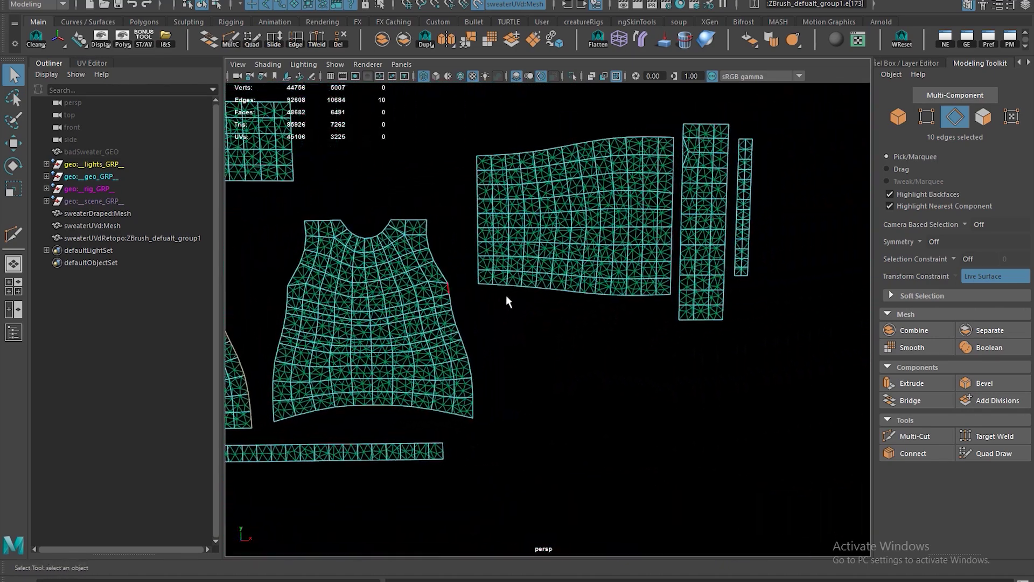
{"action": "middle_click_drag", "start_coordinate": [580, 295], "coordinate": [469, 292], "text": "alt"}
{"action": "scroll", "coordinate": [599, 306], "scroll_direction": "up", "scroll_amount": 4}
{"action": "middle_click_drag", "start_coordinate": [611, 304], "coordinate": [640, 332], "text": "alt"}
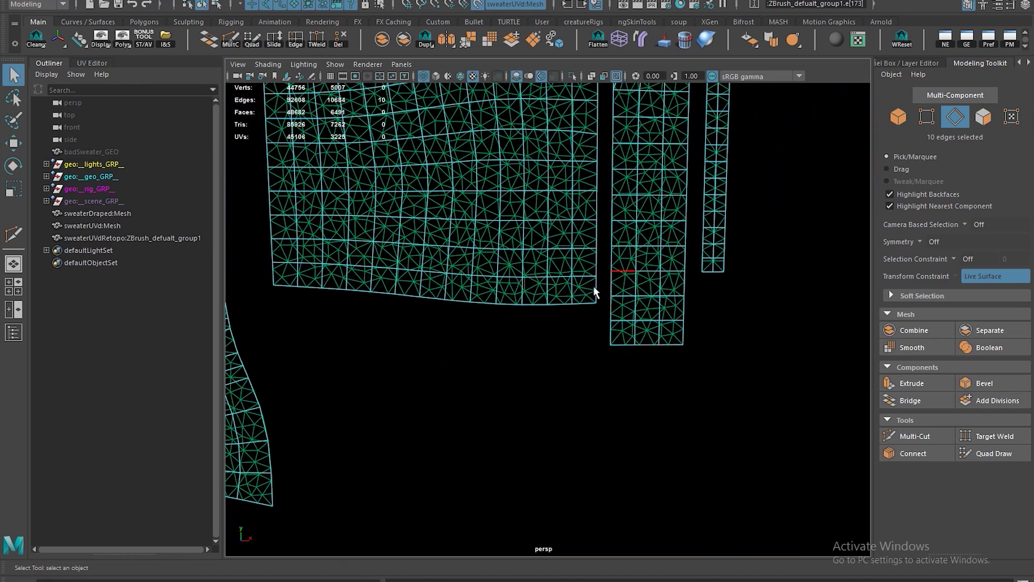
{"action": "middle_click_drag", "start_coordinate": [595, 292], "coordinate": [469, 408], "text": "alt"}
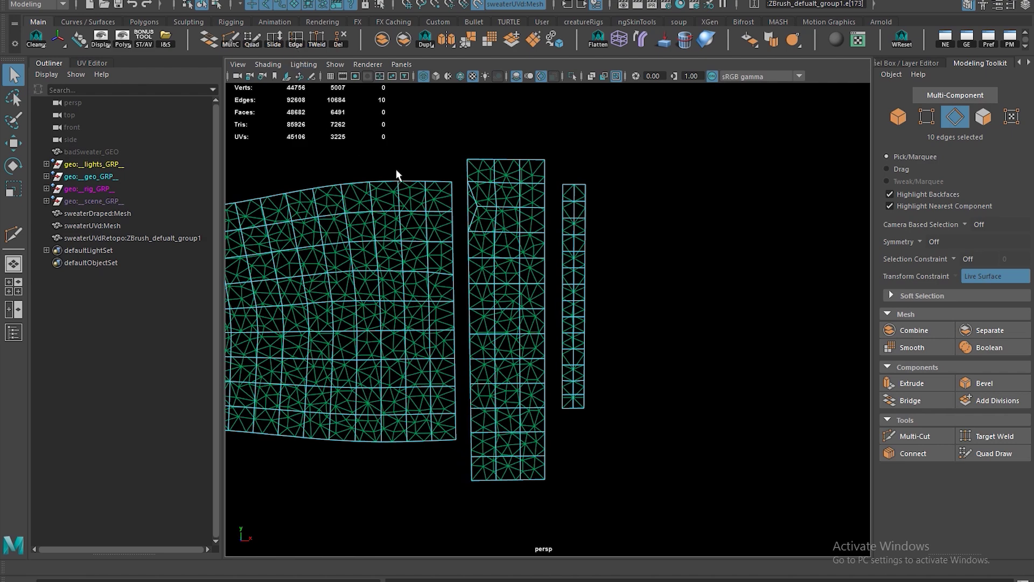
Restore the grey viewport background and delete the triangular face filling the notch in the opposite sleeve's wide cuff strip.
{"action": "key", "text": "alt+b"}
{"action": "middle_click_drag", "start_coordinate": [547, 245], "coordinate": [850, 234], "text": "alt"}
{"action": "middle_click_drag", "start_coordinate": [506, 259], "coordinate": [776, 237], "text": "alt"}
{"action": "middle_click_drag", "start_coordinate": [537, 267], "coordinate": [544, 243], "text": "alt"}
{"action": "scroll", "coordinate": [551, 278], "scroll_direction": "down", "scroll_amount": 3}
{"action": "scroll", "coordinate": [549, 279], "scroll_direction": "up", "scroll_amount": 5}
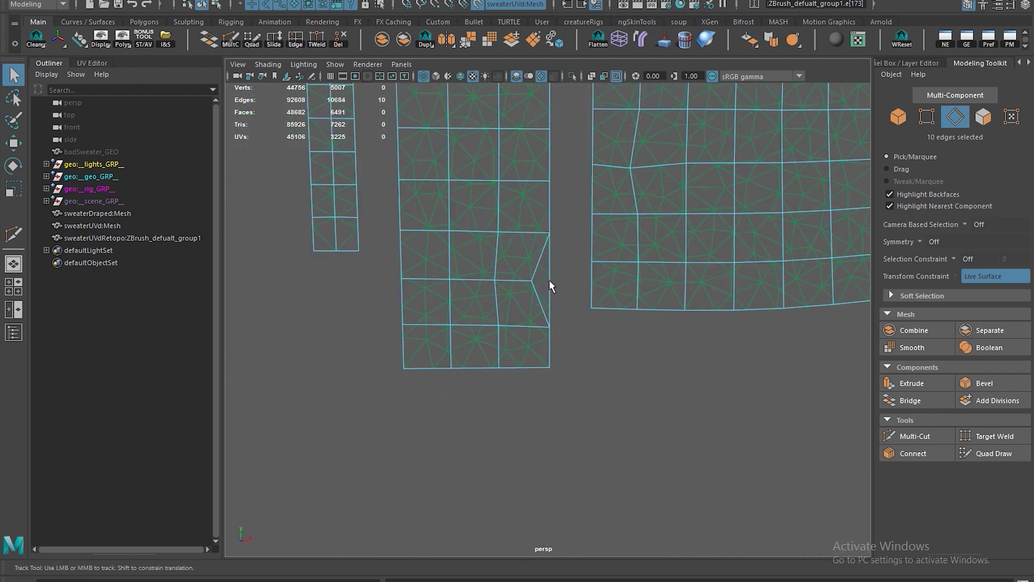
{"action": "key", "text": "F11"}
{"action": "left_click", "coordinate": [541, 287]}
{"action": "key", "text": "Delete"}
Move the cuff strip's notch vertex out to the border and slide the neighbouring inner vertex in line with its edge column.
{"action": "key", "text": "F9"}
{"action": "left_click_drag", "start_coordinate": [519, 278], "coordinate": [588, 283]}
{"action": "key", "text": "w"}
{"action": "key", "text": "ctrl+z"}
{"action": "middle_click_drag", "start_coordinate": [533, 273], "coordinate": [562, 373], "text": "alt"}
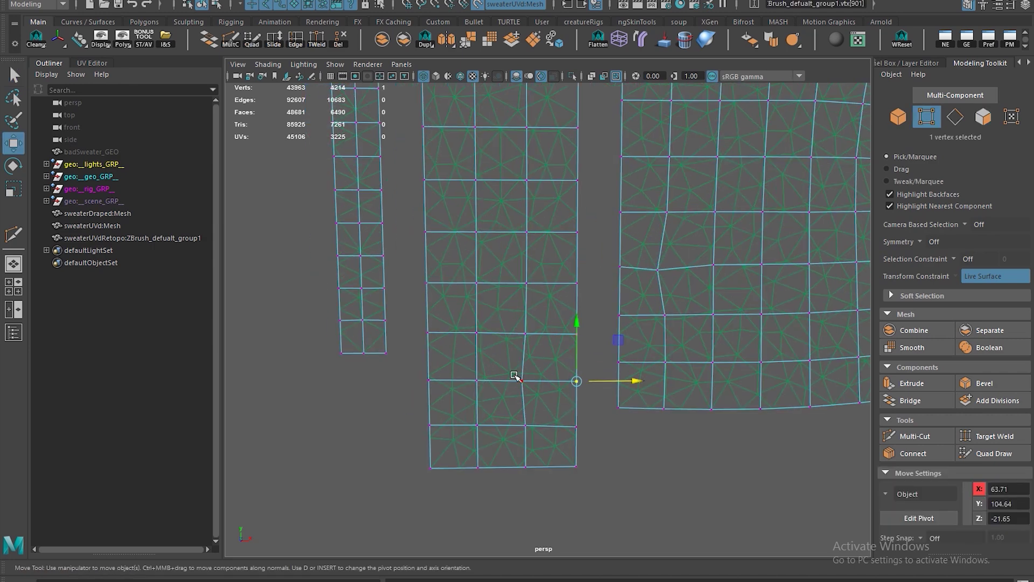
{"action": "left_click_drag", "start_coordinate": [514, 375], "coordinate": [555, 381]}
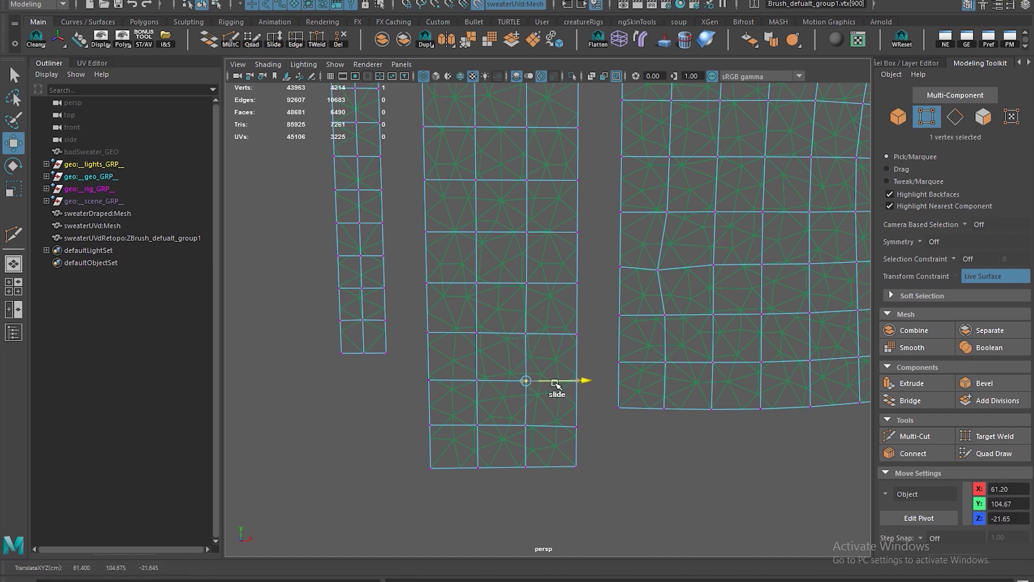
Slide the kinked vertex near the cuff edge of the sleeve in line with its edge column.
{"action": "key", "text": "q"}
{"action": "scroll", "coordinate": [499, 302], "scroll_direction": "down", "scroll_amount": 5}
{"action": "middle_click_drag", "start_coordinate": [719, 213], "coordinate": [425, 291], "text": "alt"}
{"action": "middle_click_drag", "start_coordinate": [662, 256], "coordinate": [469, 296], "text": "alt"}
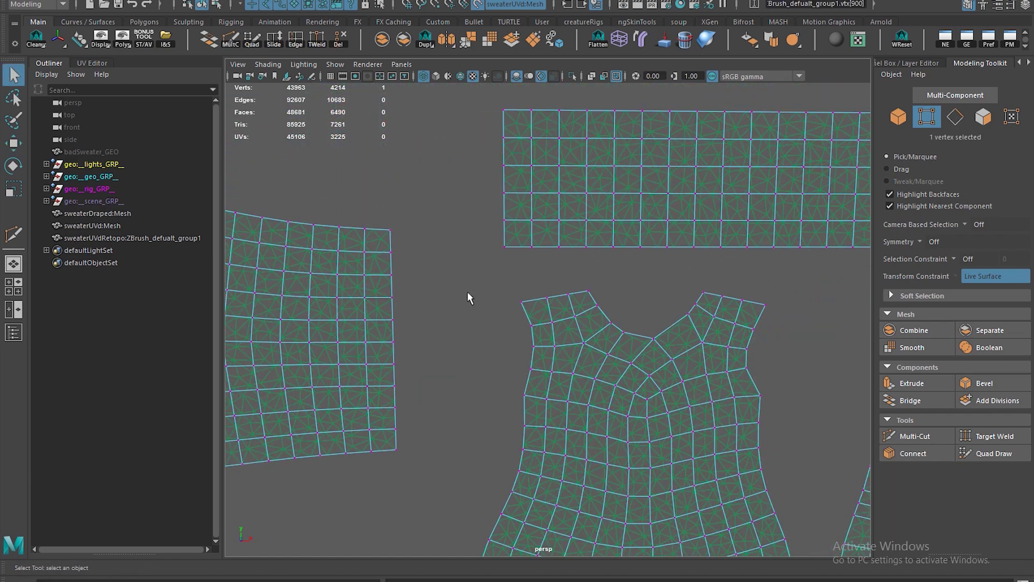
{"action": "scroll", "coordinate": [468, 296], "scroll_direction": "down", "scroll_amount": 3}
{"action": "middle_click_drag", "start_coordinate": [479, 257], "coordinate": [457, 217], "text": "alt"}
{"action": "middle_click_drag", "start_coordinate": [237, 221], "coordinate": [475, 246], "text": "alt"}
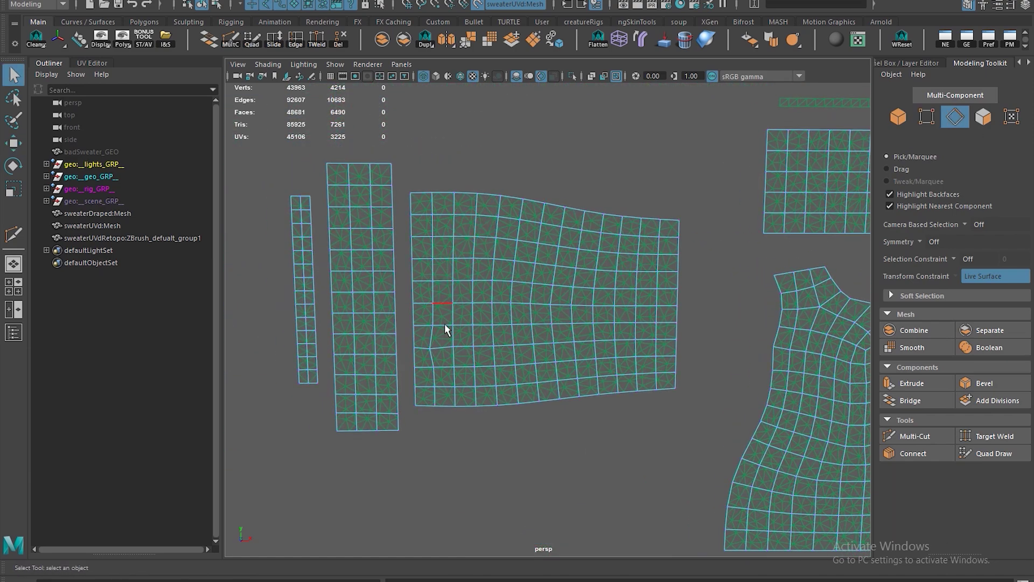
{"action": "left_click", "coordinate": [429, 349]}
{"action": "key", "text": "w"}
{"action": "left_click_drag", "start_coordinate": [429, 348], "coordinate": [466, 351]}
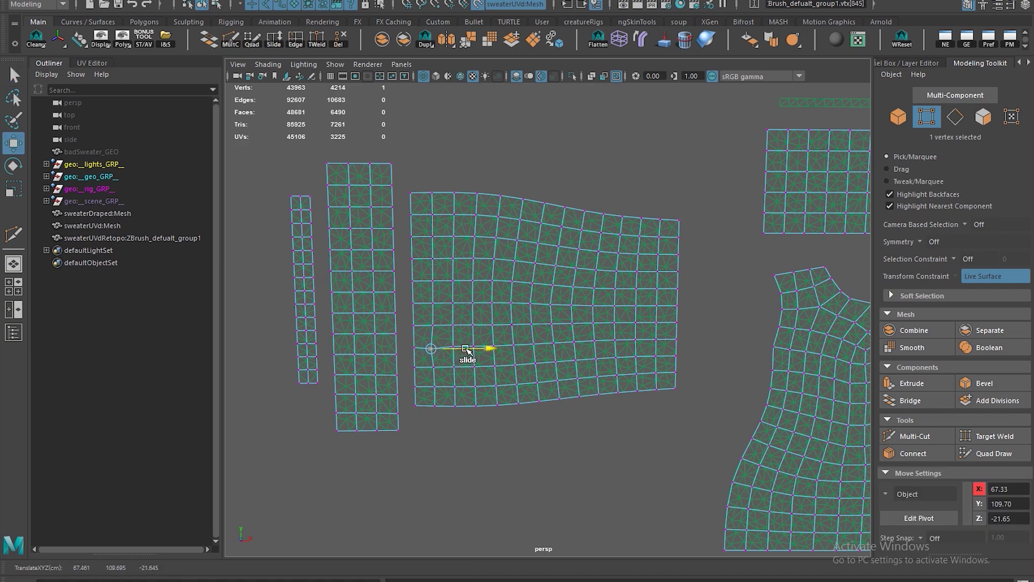
Delete the two rows of faces following the neckline of the straight-hem body piece, from shoulder to shoulder.
{"action": "key", "text": "q"}
{"action": "middle_click_drag", "start_coordinate": [706, 317], "coordinate": [367, 254], "text": "alt"}
{"action": "middle_click_drag", "start_coordinate": [776, 240], "coordinate": [637, 228], "text": "alt"}
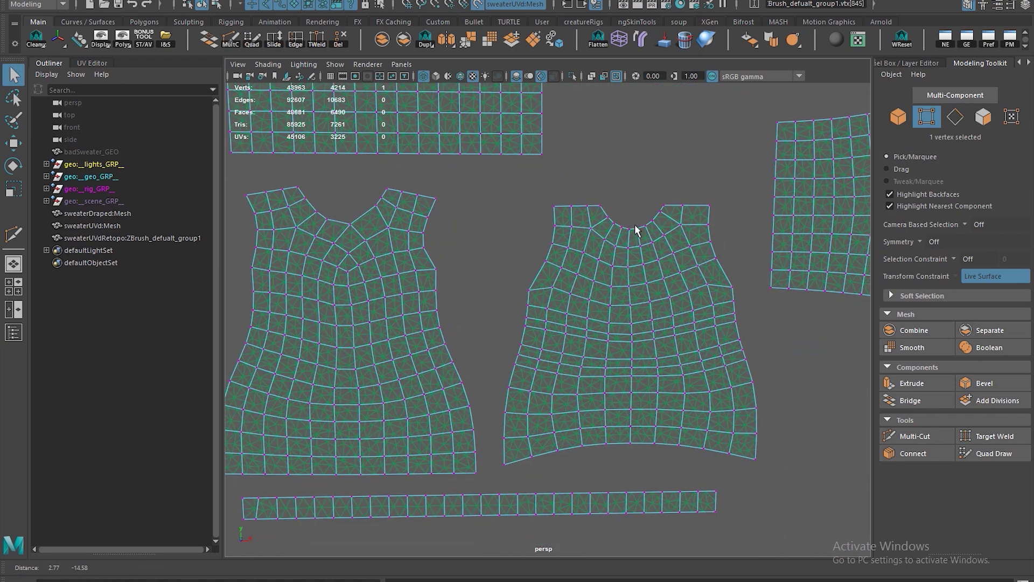
{"action": "middle_click_drag", "start_coordinate": [485, 276], "coordinate": [657, 340], "text": "alt"}
{"action": "scroll", "coordinate": [586, 259], "scroll_direction": "up", "scroll_amount": 3}
{"action": "right_click_drag", "start_coordinate": [536, 272], "coordinate": [533, 304]}
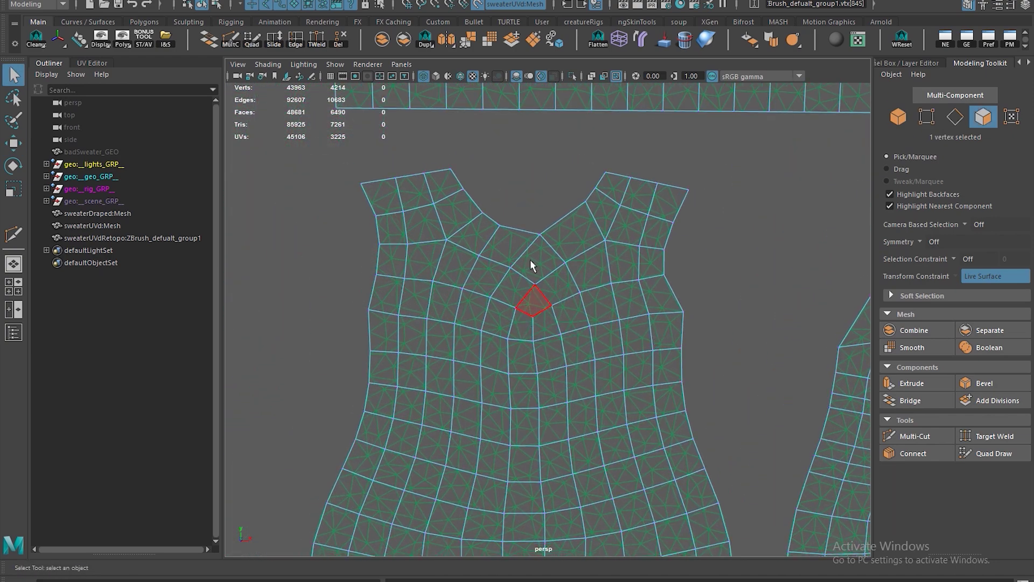
{"action": "left_click", "coordinate": [531, 259]}
{"action": "key", "text": "Tab"}
{"action": "double_click", "coordinate": [495, 253], "text": "shift"}
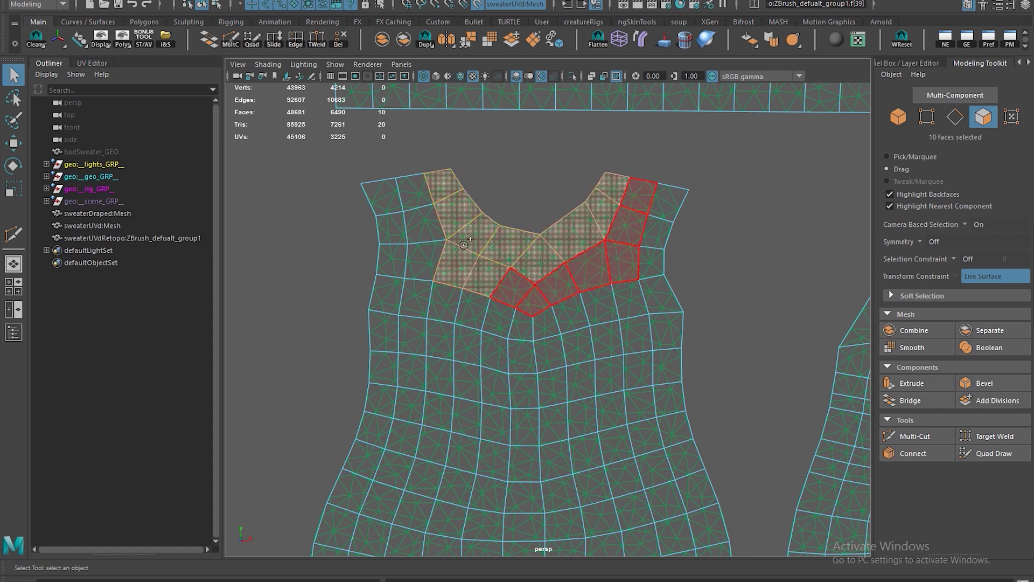
{"action": "left_click_drag", "start_coordinate": [463, 244], "coordinate": [415, 186], "text": "shift"}
{"action": "key", "text": "Delete"}
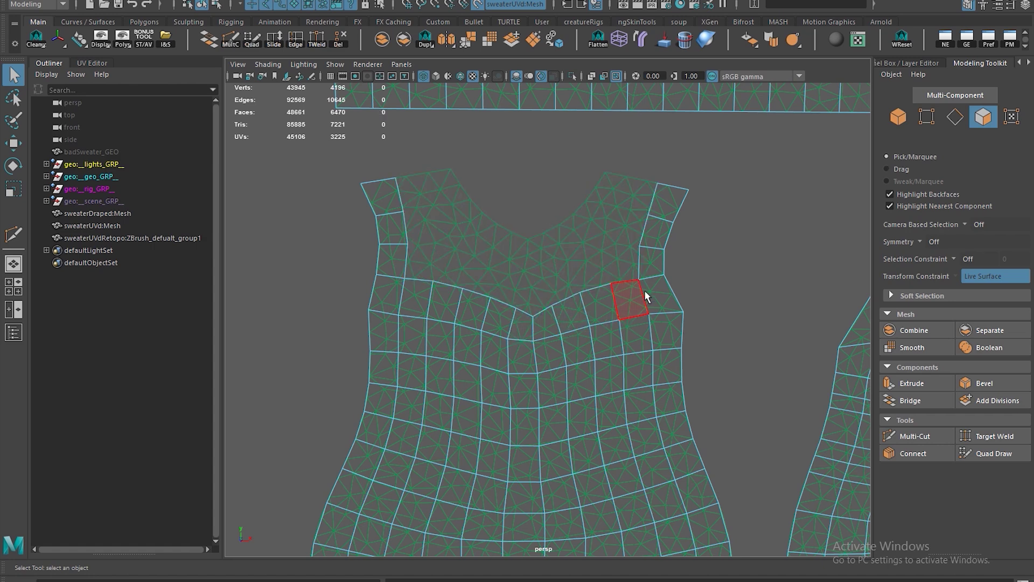
Quad Draw a new face on the sweater mesh along the right-hand shoulder's side of the neckline.
{"action": "key", "text": "F8"}
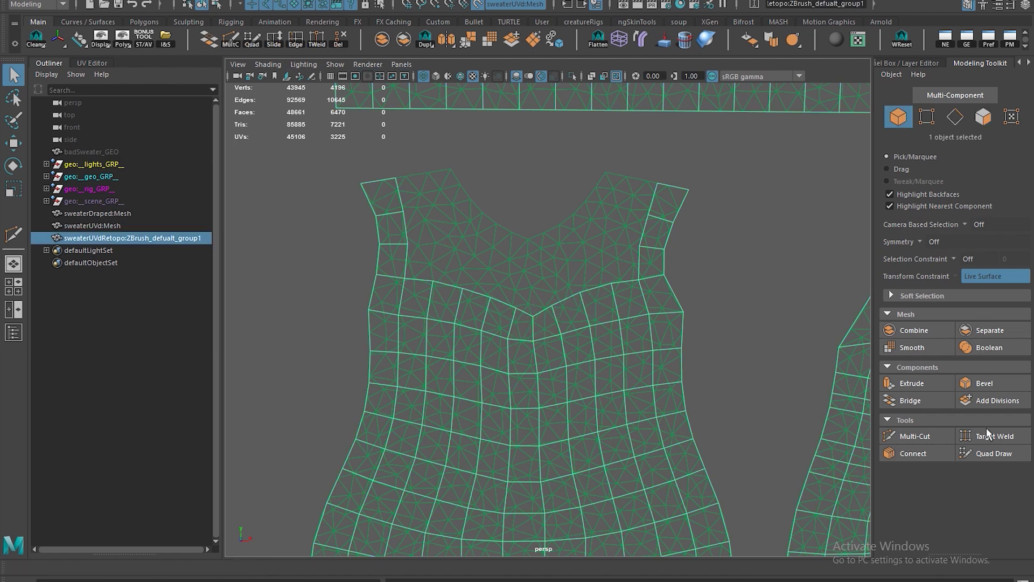
{"action": "left_click", "coordinate": [991, 453]}
{"action": "scroll", "coordinate": [517, 265], "scroll_direction": "up", "scroll_amount": 3}
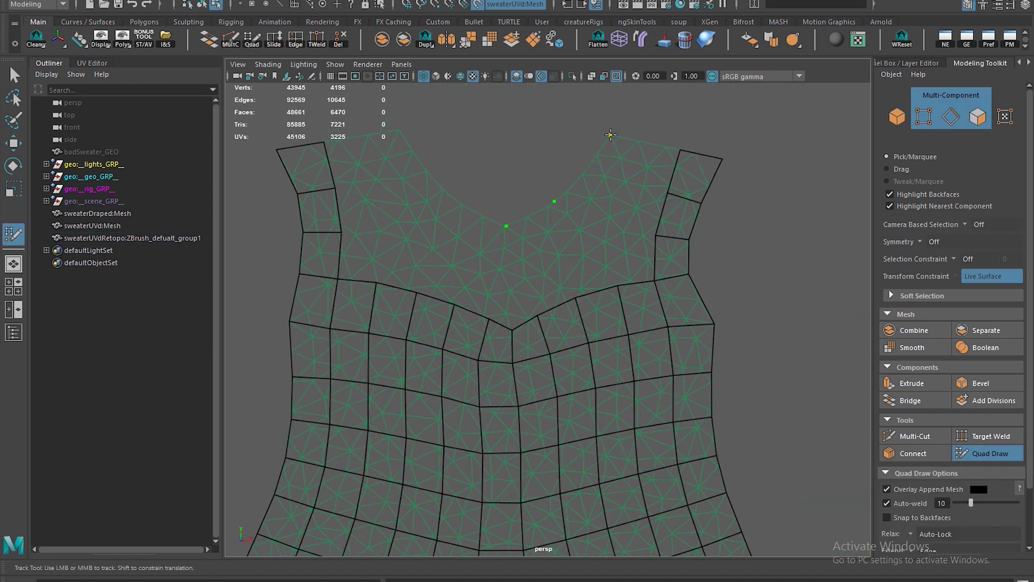
{"action": "left_click", "coordinate": [605, 214]}
{"action": "left_click", "coordinate": [609, 173], "text": "shift"}
{"action": "left_click", "coordinate": [509, 261]}
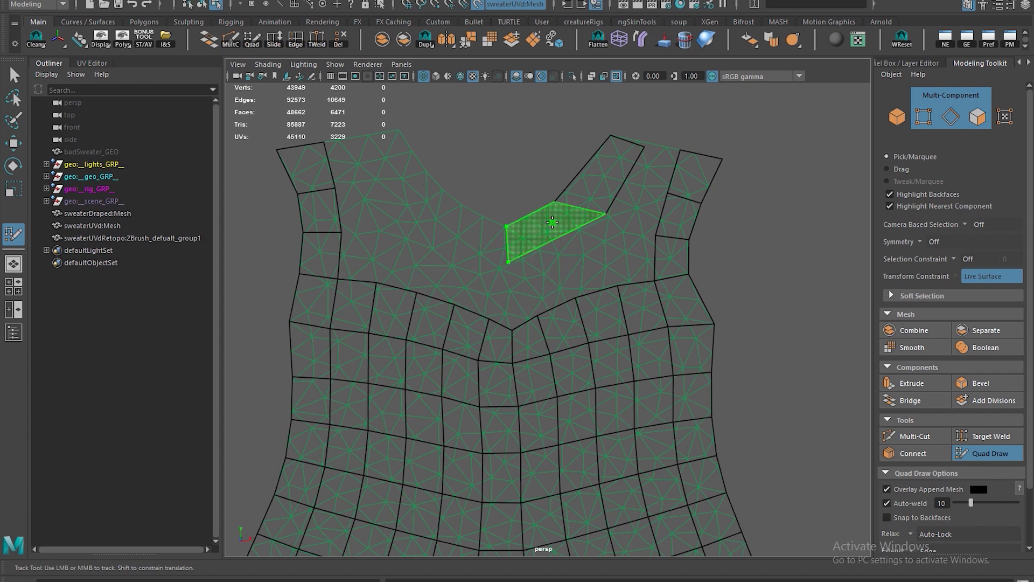
{"action": "left_click", "coordinate": [524, 235], "text": "shift"}
{"action": "left_click", "coordinate": [545, 260], "text": "ctrl+shift"}
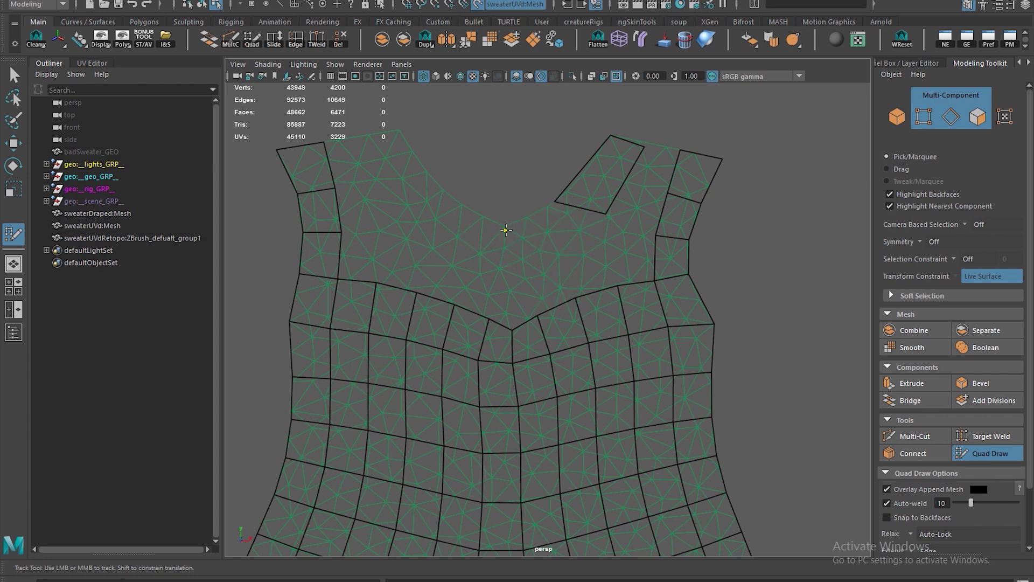
Continue the quad strip along the neckline through its centre up to the opposite shoulder, and straighten the strip's lower centre vertex.
{"action": "left_click", "coordinate": [506, 273]}
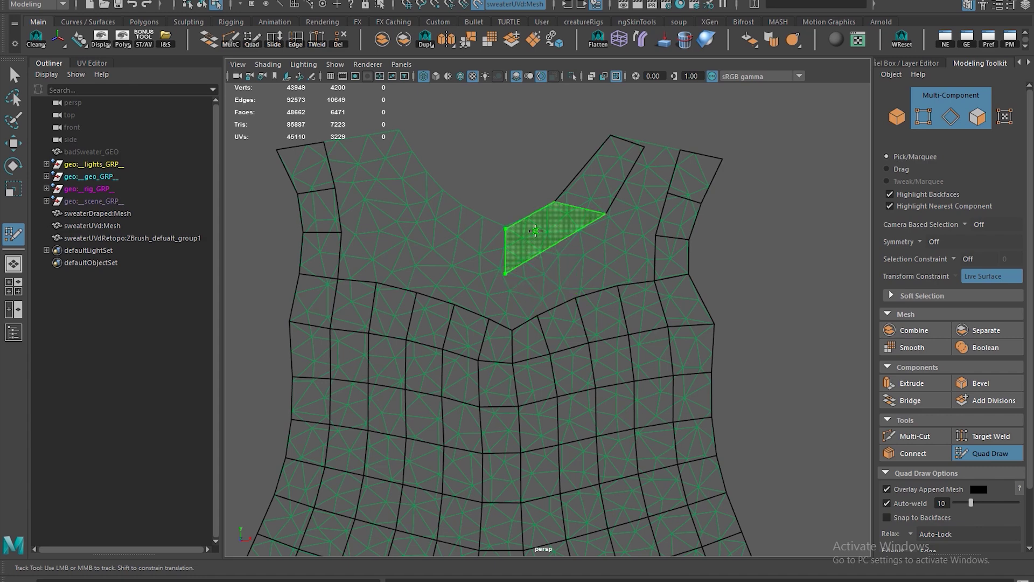
{"action": "left_click", "coordinate": [535, 231], "text": "shift"}
{"action": "key", "text": "Tab"}
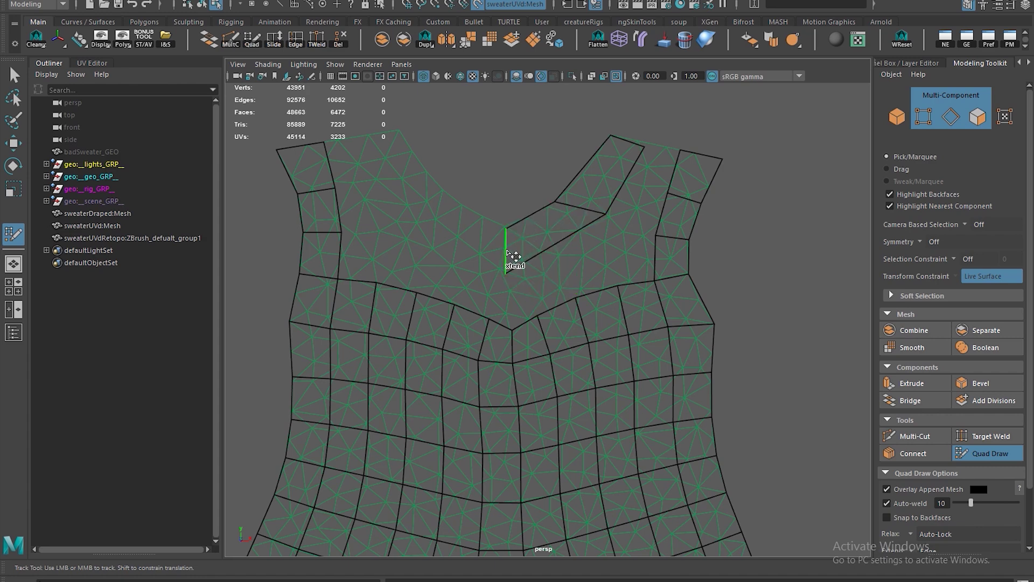
{"action": "mouse_move", "coordinate": [507, 250]}
{"action": "left_mouse_down"}
{"action": "mouse_move", "coordinate": [432, 201]}
{"action": "mouse_move", "coordinate": [431, 218]}
{"action": "mouse_move", "coordinate": [415, 207]}
{"action": "mouse_move", "coordinate": [401, 178]}
{"action": "left_mouse_up"}
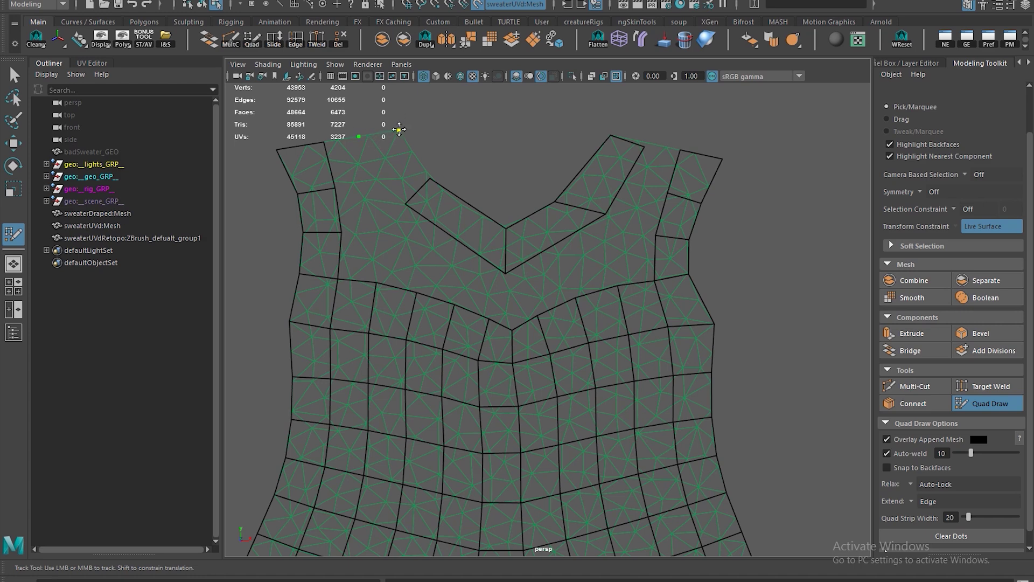
{"action": "left_click", "coordinate": [399, 158], "text": "shift"}
{"action": "middle_click_drag", "start_coordinate": [421, 162], "coordinate": [404, 203], "text": "alt"}
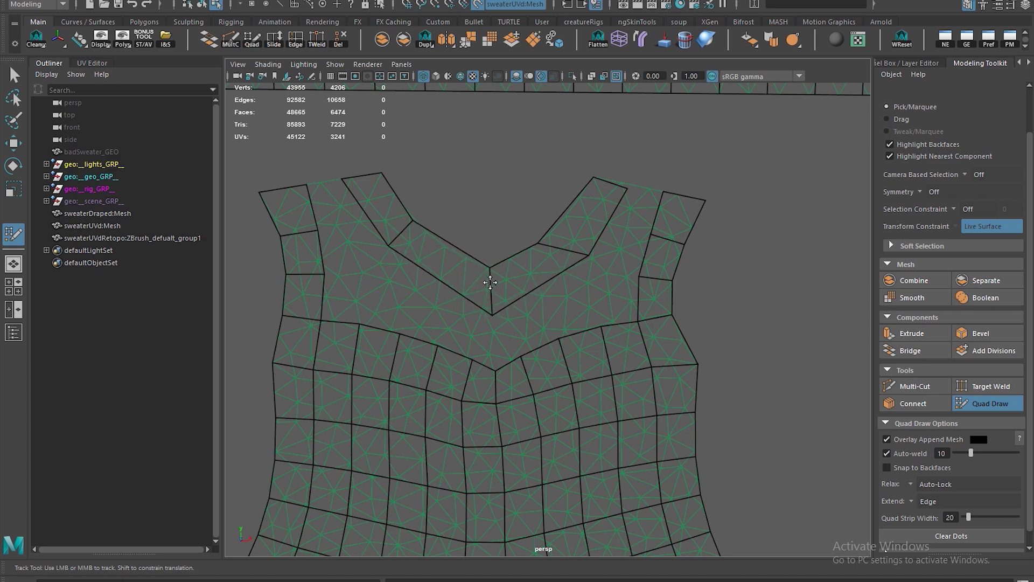
{"action": "left_click_drag", "start_coordinate": [493, 312], "coordinate": [488, 313]}
Insert cross edges in the right-hand part of the neckline strip and fill the shoulder and armhole gap beside it with quads.
{"action": "middle_click_drag", "start_coordinate": [566, 300], "coordinate": [511, 292], "text": "alt"}
{"action": "middle_click_drag", "start_coordinate": [570, 250], "coordinate": [538, 258], "text": "alt"}
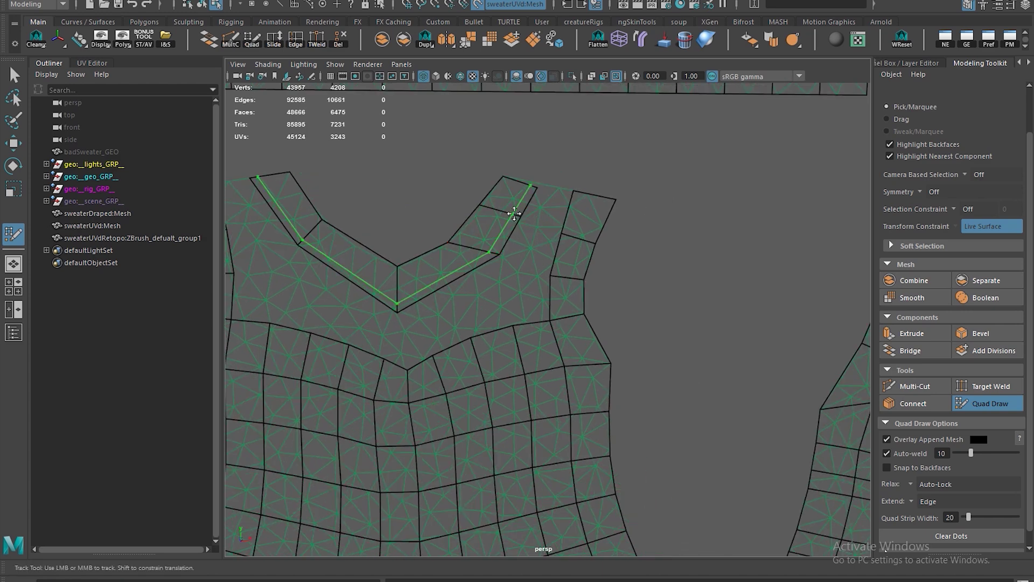
{"action": "left_click", "coordinate": [535, 210], "text": "ctrl"}
{"action": "left_click", "coordinate": [536, 251], "text": "shift"}
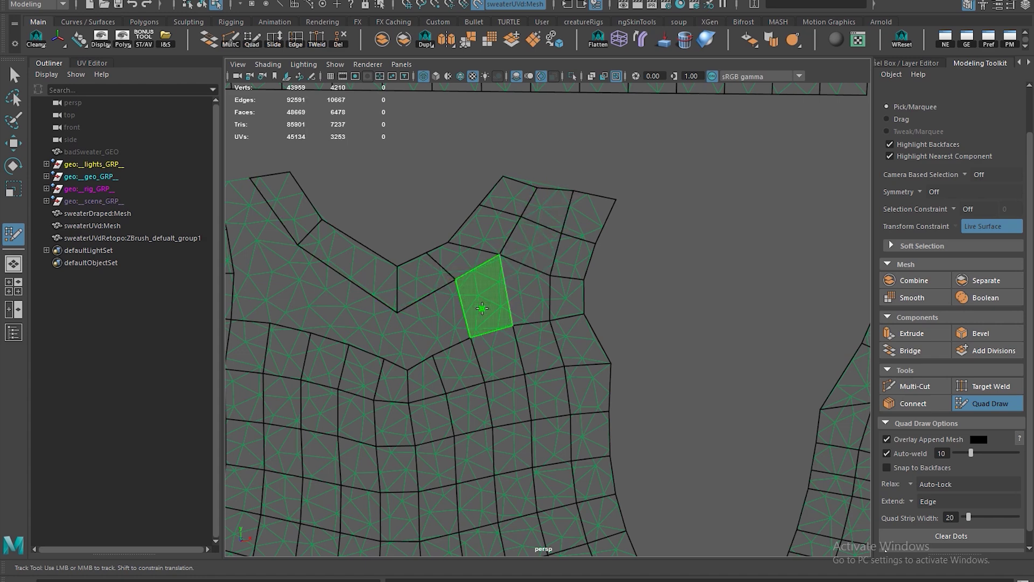
{"action": "left_click", "coordinate": [490, 321], "text": "shift"}
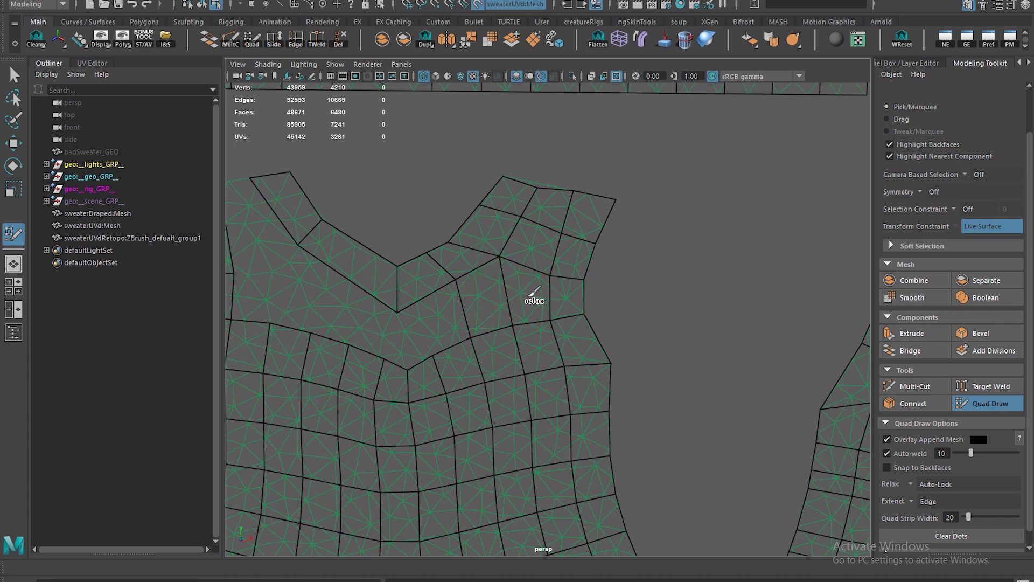
Insert cross edges in the neckline strip on both sides of the centre and fill the gap down to the body with quads.
{"action": "middle_click_drag", "start_coordinate": [466, 316], "coordinate": [529, 289], "text": "alt"}
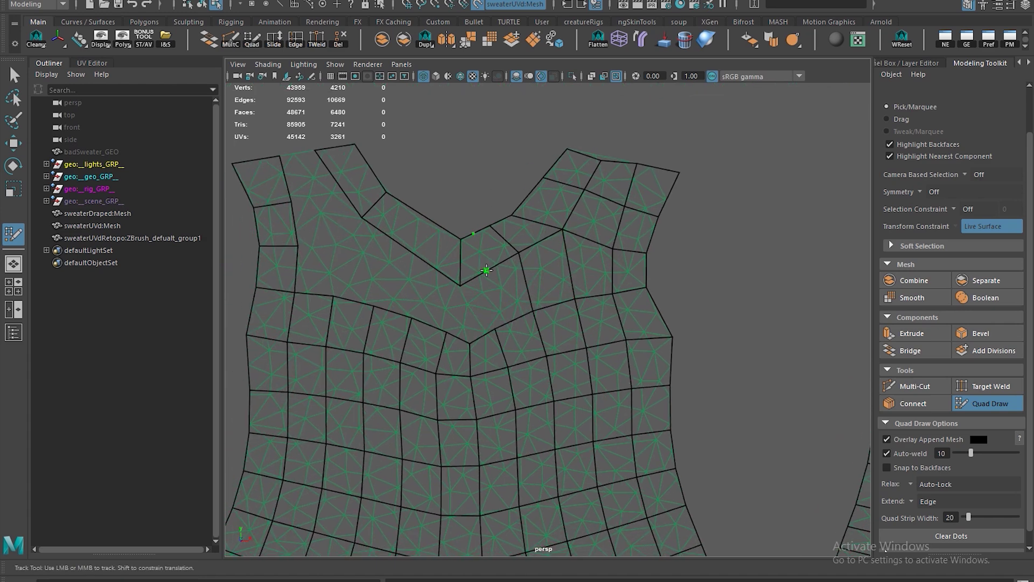
{"action": "left_click", "coordinate": [486, 270], "text": "ctrl"}
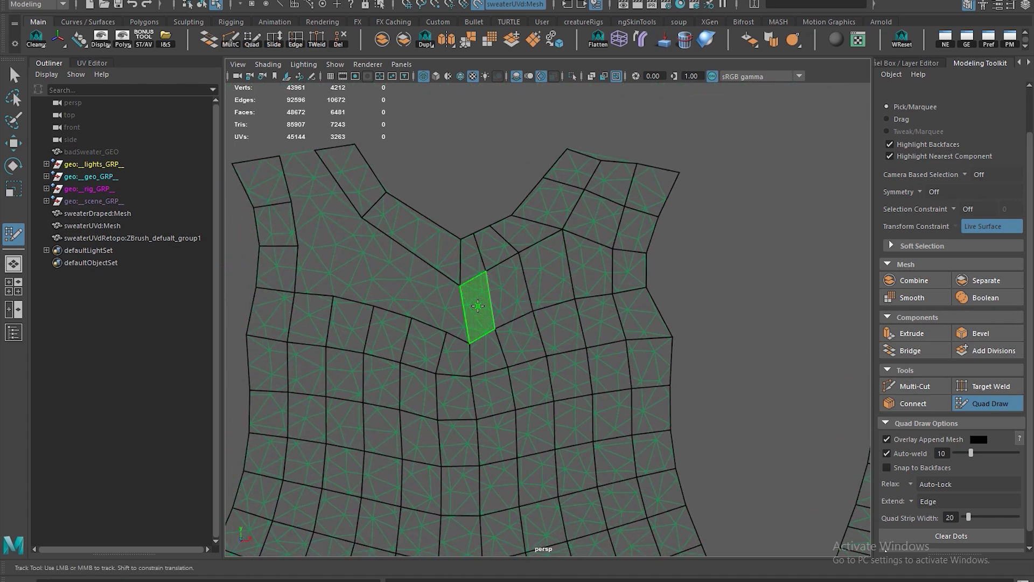
{"action": "middle_click_drag", "start_coordinate": [431, 328], "coordinate": [446, 325], "text": "alt"}
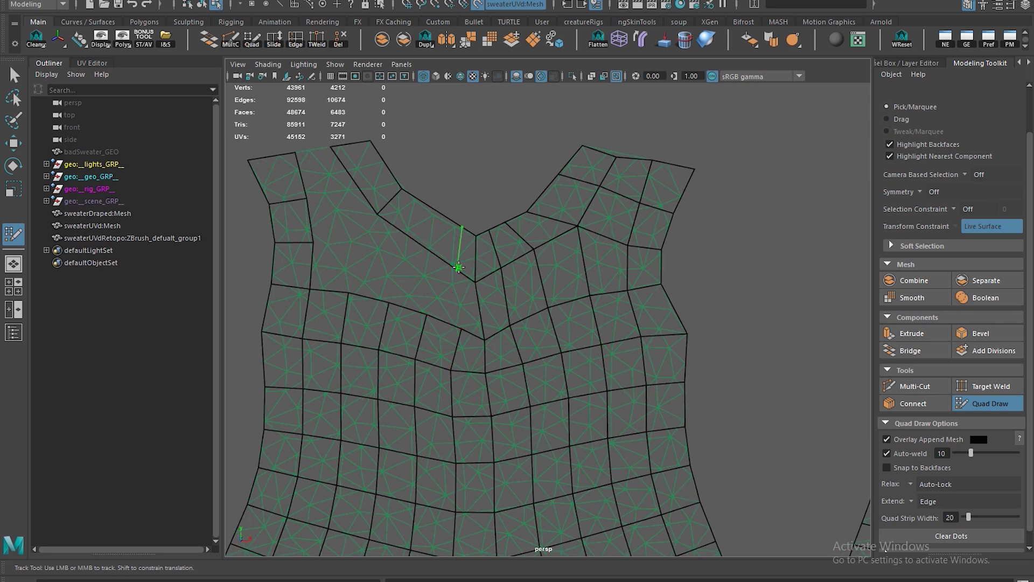
{"action": "left_click", "coordinate": [469, 306], "text": "shift"}
{"action": "left_click", "coordinate": [450, 245], "text": "shift"}
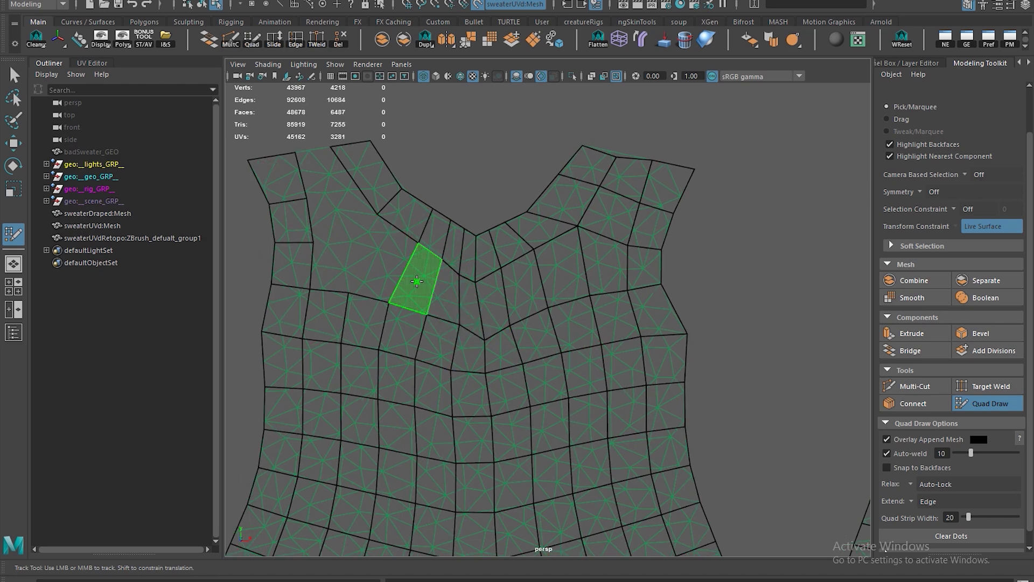
{"action": "left_click", "coordinate": [403, 263], "text": "shift"}
{"action": "left_click", "coordinate": [357, 273], "text": "shift"}
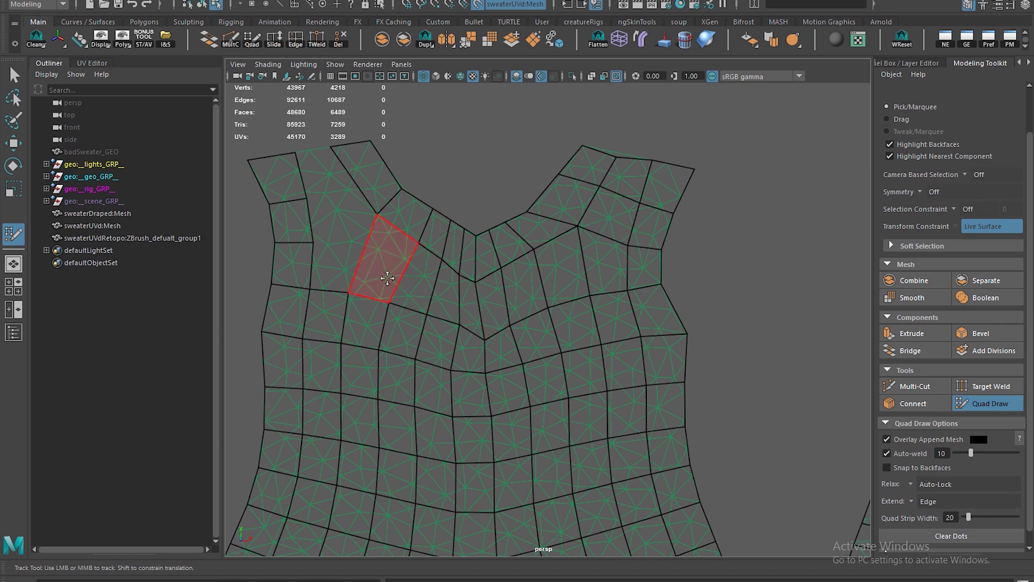
Insert a cross edge in the strip on the left-hand shoulder and fill the gap to its armhole column with quads.
{"action": "middle_click_drag", "start_coordinate": [344, 251], "coordinate": [391, 266], "text": "alt"}
{"action": "left_click", "coordinate": [404, 196], "text": "ctrl"}
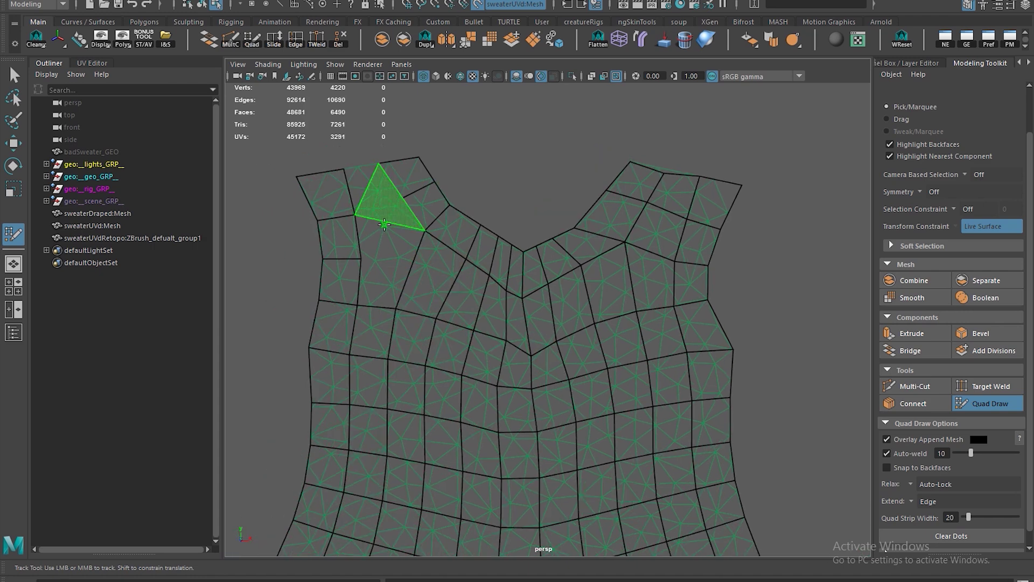
{"action": "left_click", "coordinate": [381, 229], "text": "shift"}
{"action": "left_click", "coordinate": [392, 270], "text": "shift"}
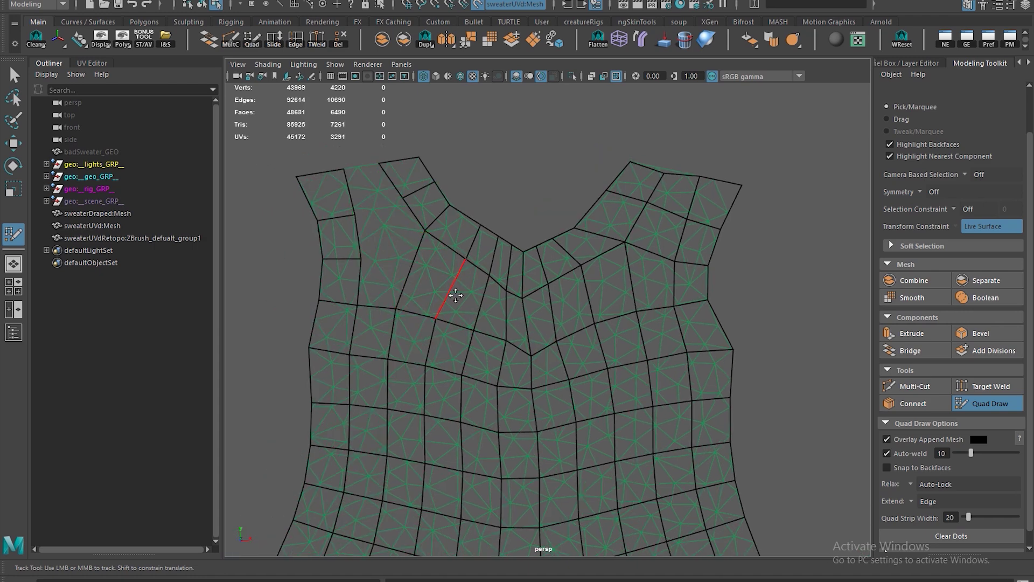
Fill the last gap below the neckline's centre and relax the rebuilt faces across the neckline and upper body.
{"action": "mouse_move", "coordinate": [422, 261]}
{"action": "left_mouse_down", "text": "shift"}
{"action": "mouse_move", "coordinate": [447, 293]}
{"action": "mouse_move", "coordinate": [517, 332]}
{"action": "mouse_move", "coordinate": [496, 307]}
{"action": "left_mouse_up", "text": "shift"}
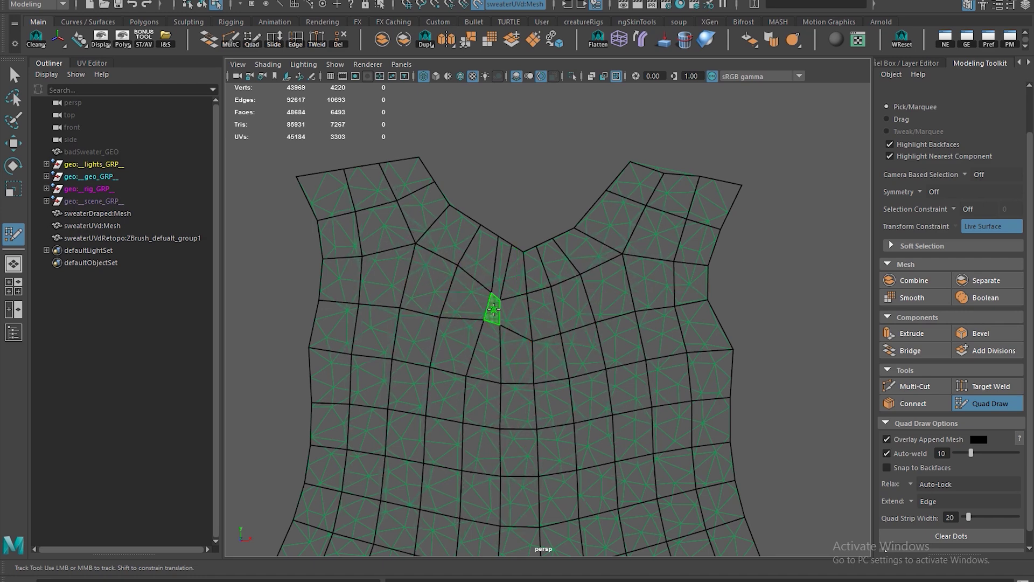
{"action": "left_click", "coordinate": [493, 309], "text": "shift"}
{"action": "mouse_move", "coordinate": [564, 323]}
{"action": "left_mouse_down", "text": "shift"}
{"action": "mouse_move", "coordinate": [499, 296]}
{"action": "mouse_move", "coordinate": [415, 300]}
{"action": "left_mouse_up", "text": "shift"}
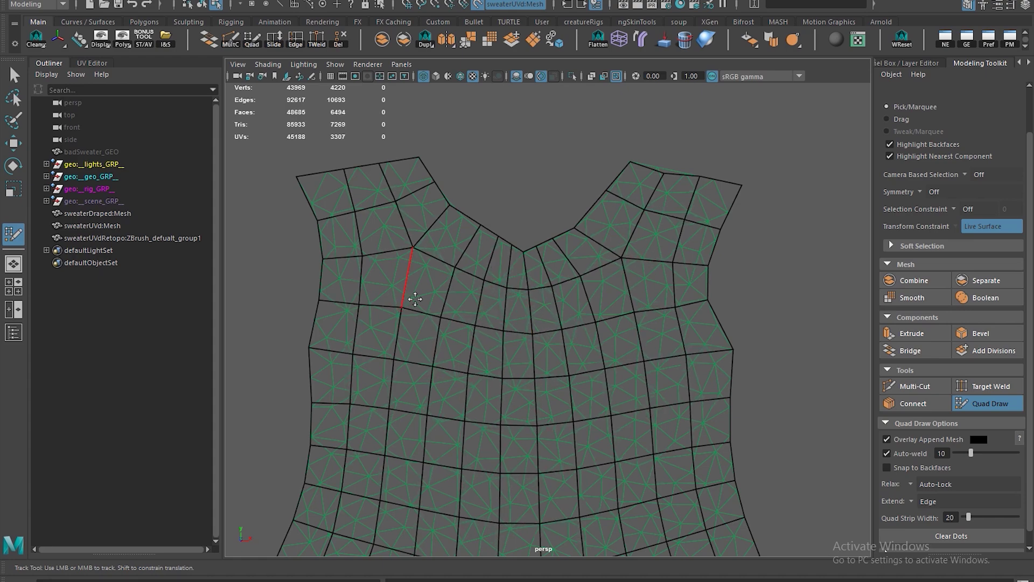
{"action": "scroll", "coordinate": [517, 342], "scroll_direction": "down", "scroll_amount": 5}
{"action": "scroll", "coordinate": [587, 289], "scroll_direction": "up", "scroll_amount": 5}
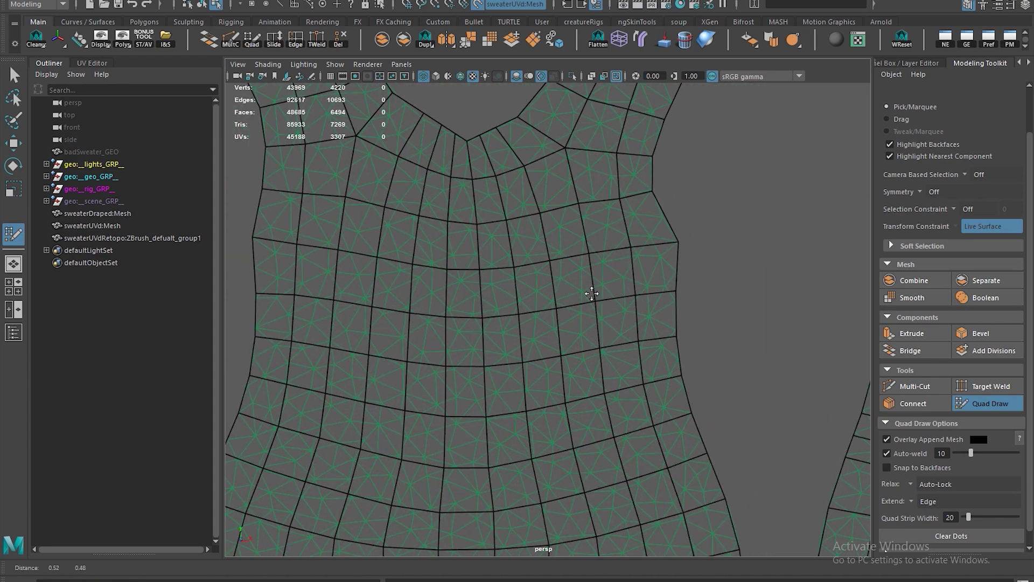
{"action": "middle_click_drag", "start_coordinate": [383, 265], "coordinate": [593, 302], "text": "alt"}
{"action": "scroll", "coordinate": [641, 291], "scroll_direction": "down", "scroll_amount": 3}
{"action": "middle_click_drag", "start_coordinate": [656, 283], "coordinate": [568, 284], "text": "alt"}
{"action": "scroll", "coordinate": [540, 202], "scroll_direction": "up", "scroll_amount": 3}
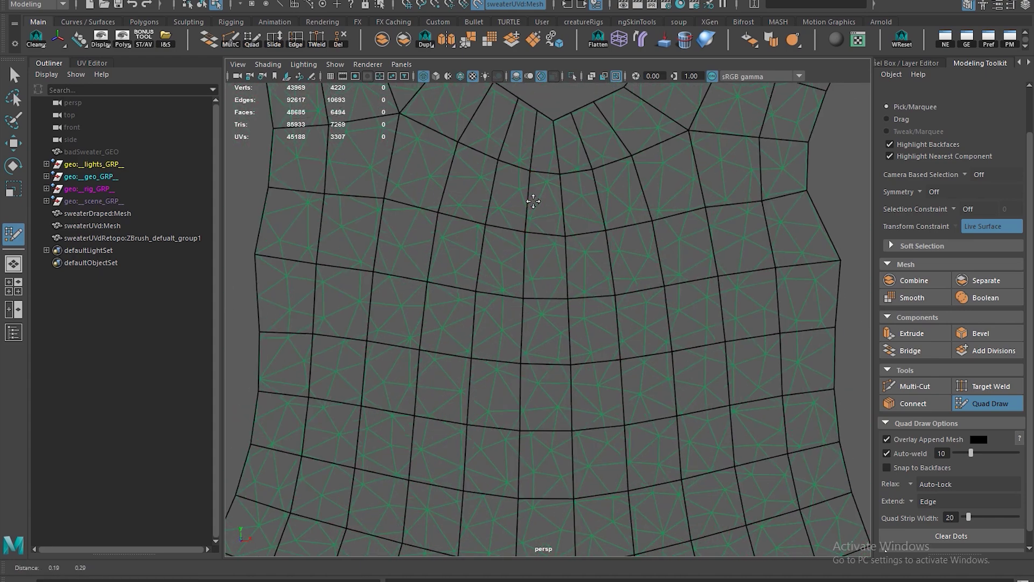
{"action": "mouse_move", "coordinate": [516, 239]}
{"action": "left_mouse_down", "text": "shift"}
{"action": "mouse_move", "coordinate": [503, 249]}
{"action": "mouse_move", "coordinate": [511, 245]}
{"action": "left_mouse_up", "text": "shift"}
{"action": "mouse_move", "coordinate": [675, 239]}
{"action": "left_mouse_down", "text": "shift"}
{"action": "mouse_move", "coordinate": [665, 235]}
{"action": "mouse_move", "coordinate": [748, 146]}
{"action": "left_mouse_up", "text": "shift"}
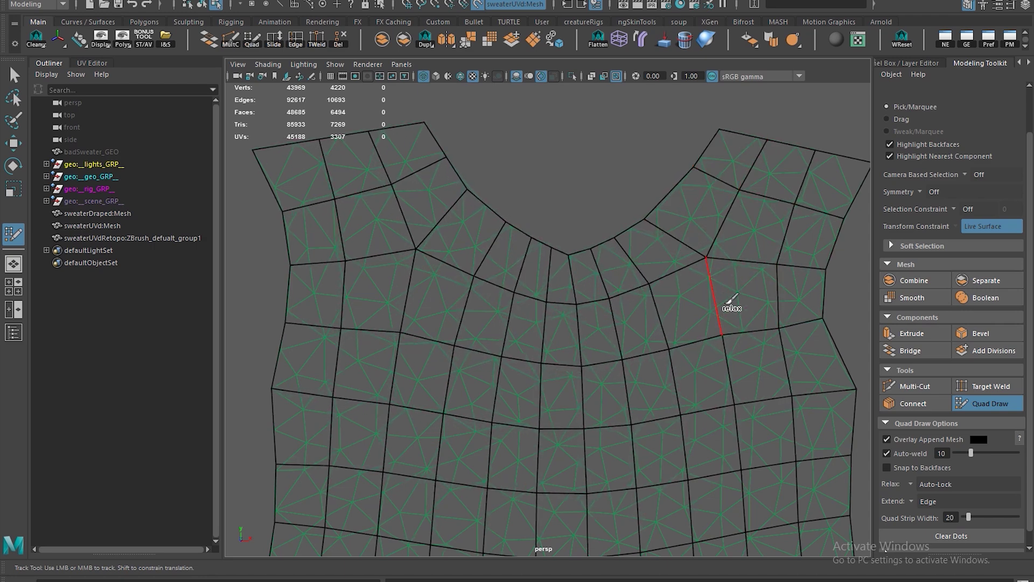
Relax the unevenly spaced edge rows across the middle of the curved-hem body piece and leave Quad Draw.
{"action": "middle_click_drag", "start_coordinate": [692, 379], "coordinate": [492, 263], "text": "alt"}
{"action": "right_click_drag", "start_coordinate": [491, 263], "coordinate": [573, 295], "text": "alt"}
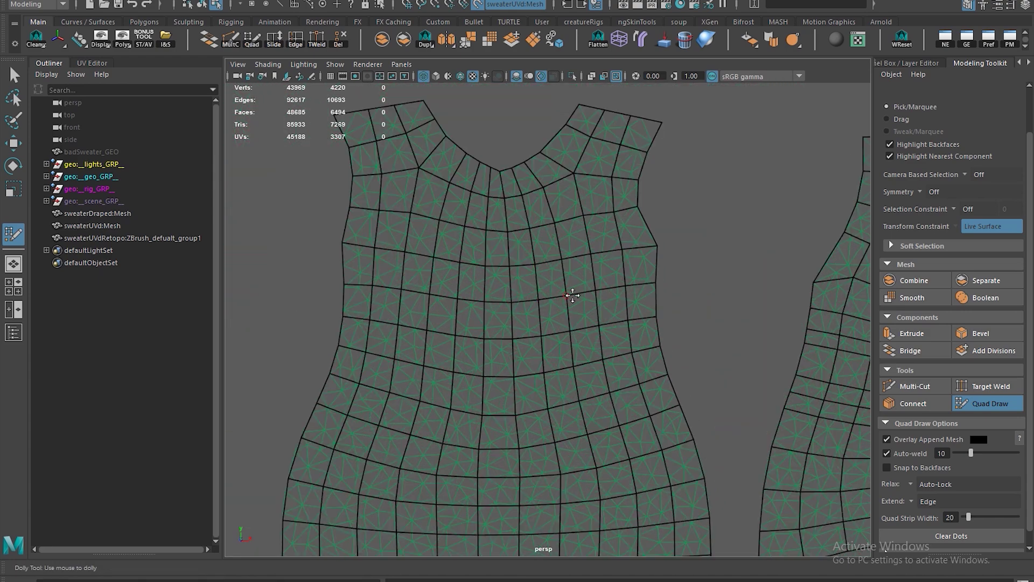
{"action": "middle_click_drag", "start_coordinate": [576, 440], "coordinate": [552, 213], "text": "alt"}
{"action": "middle_click_drag", "start_coordinate": [776, 253], "coordinate": [711, 326], "text": "alt"}
{"action": "right_click_drag", "start_coordinate": [710, 326], "coordinate": [549, 342], "text": "alt"}
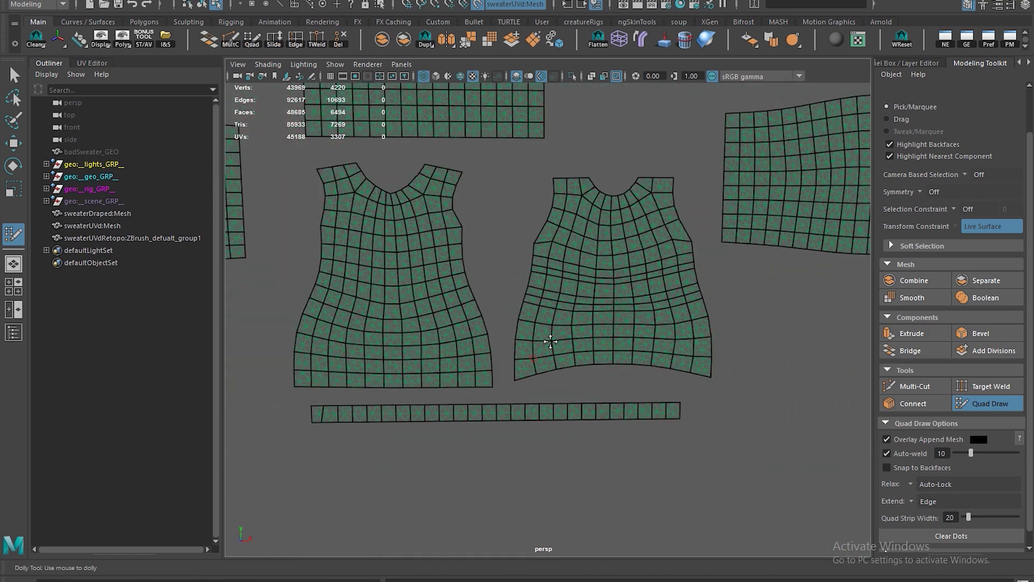
{"action": "middle_click_drag", "start_coordinate": [604, 298], "coordinate": [547, 340], "text": "alt"}
{"action": "right_click_drag", "start_coordinate": [547, 339], "coordinate": [505, 305], "text": "alt"}
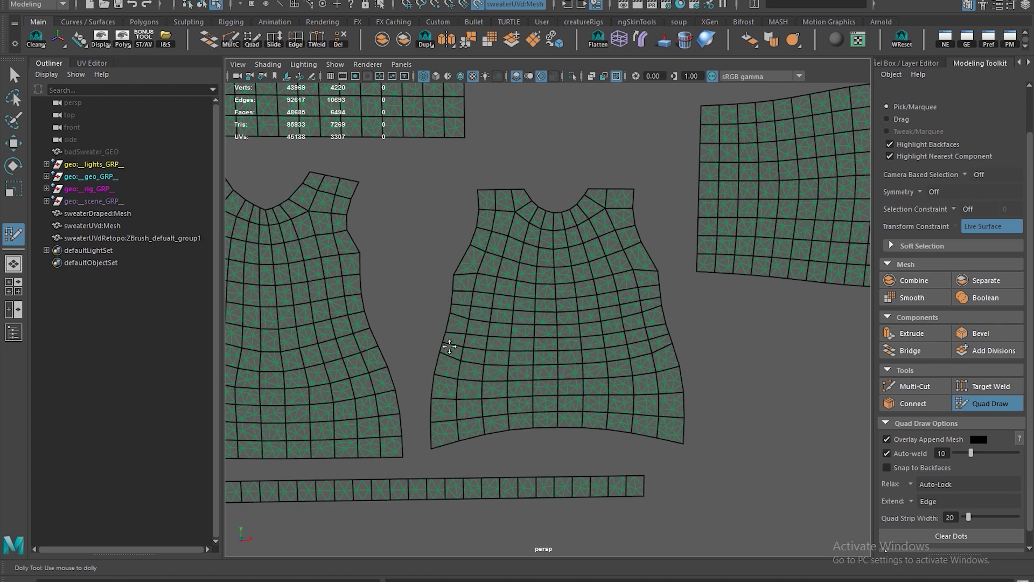
{"action": "mouse_move", "coordinate": [493, 320]}
{"action": "left_mouse_down", "text": "shift"}
{"action": "mouse_move", "coordinate": [592, 331]}
{"action": "mouse_move", "coordinate": [644, 356]}
{"action": "mouse_move", "coordinate": [651, 382]}
{"action": "mouse_move", "coordinate": [430, 399]}
{"action": "left_mouse_up", "text": "shift"}
{"action": "key", "text": "q"}
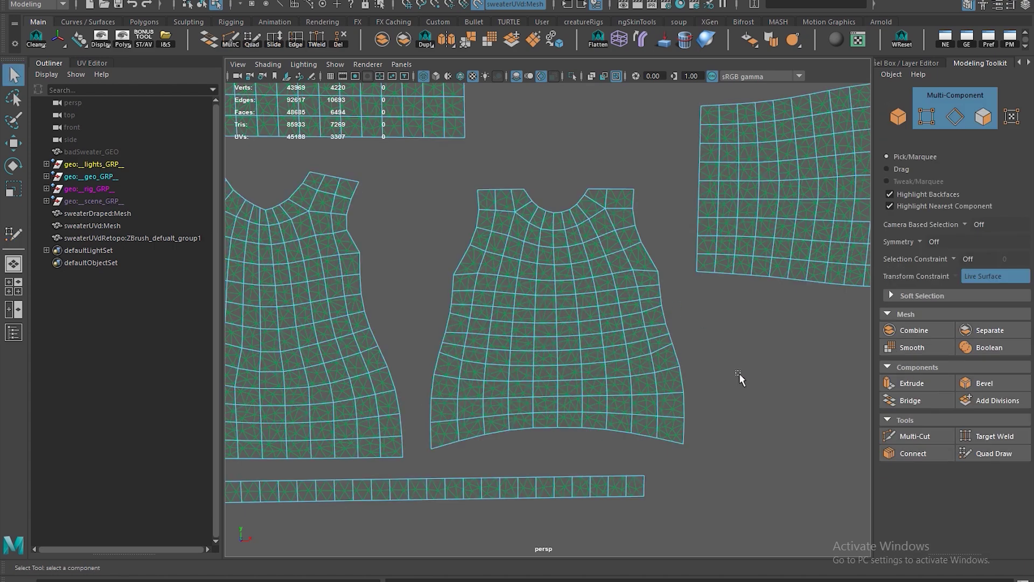
Switch the retopologized mesh to edge selection and compare the shoulder edges of the two body pieces.
{"action": "right_click_drag", "start_coordinate": [739, 372], "coordinate": [502, 327], "text": "alt"}
{"action": "middle_click_drag", "start_coordinate": [502, 328], "coordinate": [526, 300], "text": "alt"}
{"action": "left_click", "coordinate": [522, 201]}
{"action": "left_click", "coordinate": [542, 191]}
{"action": "middle_click_drag", "start_coordinate": [542, 191], "coordinate": [600, 307], "text": "alt"}
{"action": "right_click_drag", "start_coordinate": [600, 308], "coordinate": [620, 308], "text": "alt"}
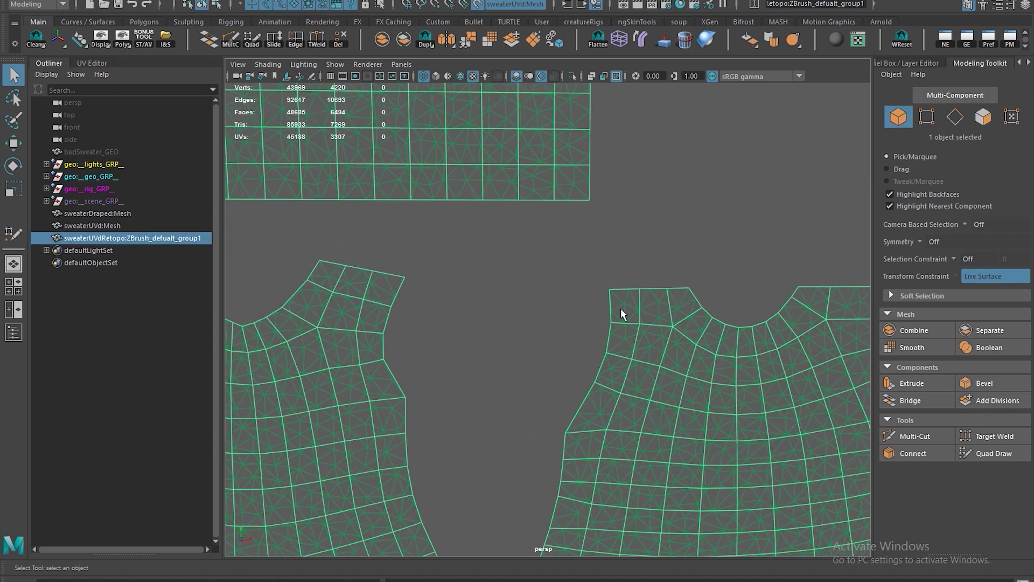
{"action": "key", "text": "F10"}
{"action": "left_click", "coordinate": [638, 301]}
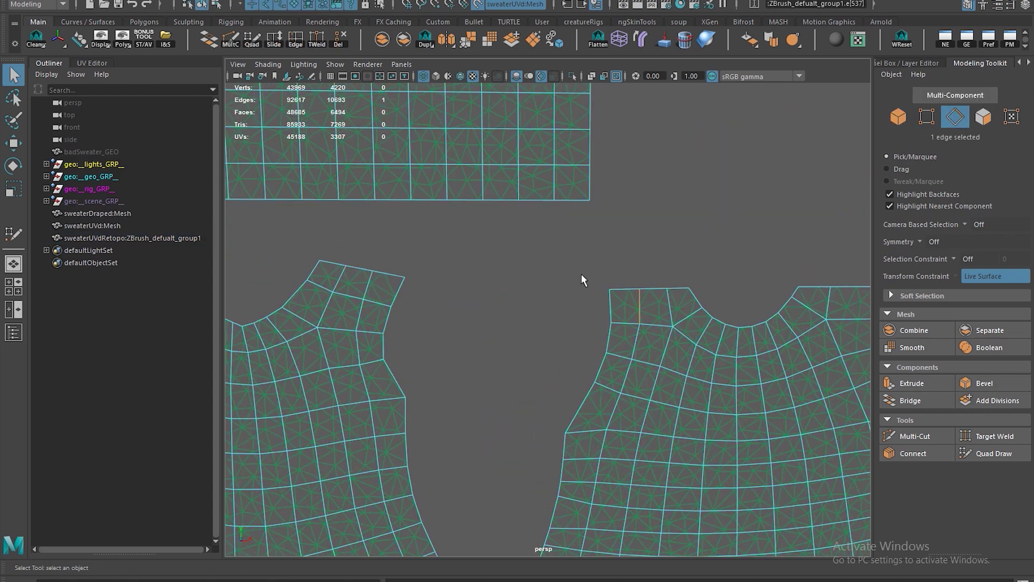
{"action": "middle_click_drag", "start_coordinate": [632, 270], "coordinate": [353, 267], "text": "alt"}
{"action": "middle_click_drag", "start_coordinate": [688, 252], "coordinate": [591, 250], "text": "alt"}
{"action": "middle_click_drag", "start_coordinate": [376, 271], "coordinate": [456, 263], "text": "alt"}
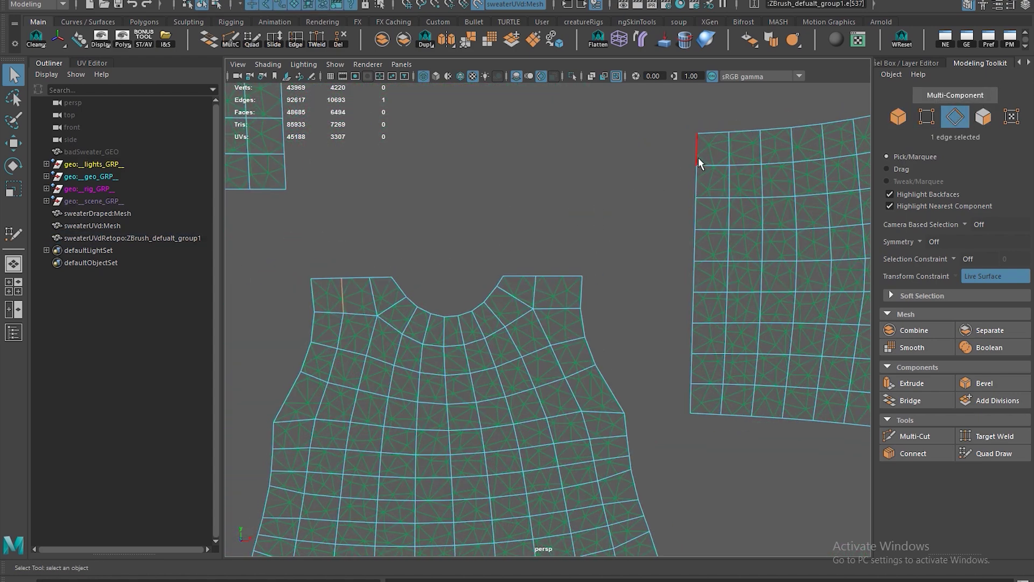
Count the border edges on the right-hand sleeve's armhole side and along one armhole of each body piece.
{"action": "double_click", "coordinate": [692, 396]}
{"action": "right_click_drag", "start_coordinate": [735, 324], "coordinate": [574, 247], "text": "alt"}
{"action": "right_click_drag", "start_coordinate": [629, 263], "coordinate": [722, 251], "text": "alt"}
{"action": "middle_click_drag", "start_coordinate": [394, 310], "coordinate": [522, 318], "text": "alt"}
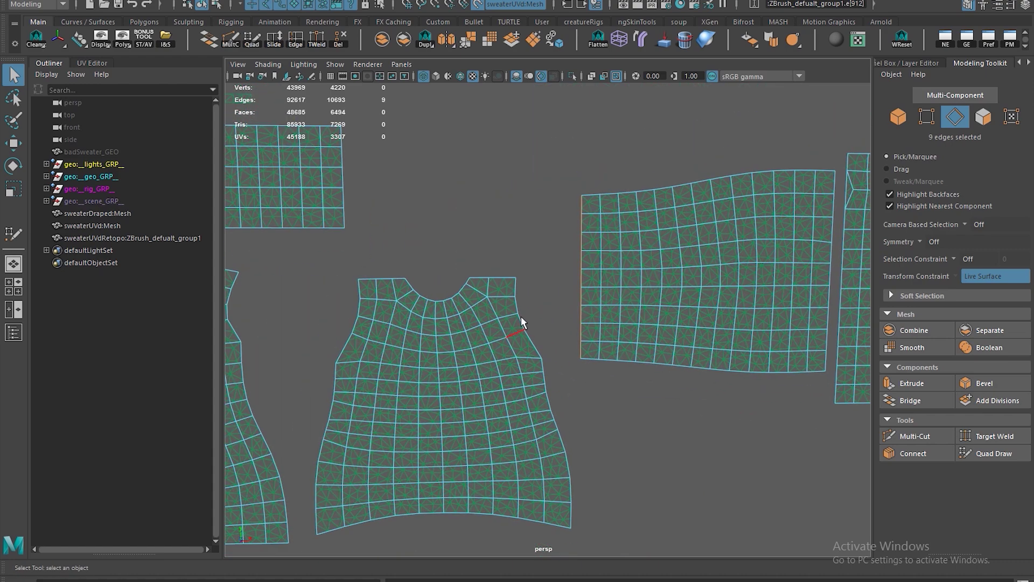
{"action": "right_click_drag", "start_coordinate": [522, 317], "coordinate": [574, 320], "text": "alt"}
{"action": "middle_click_drag", "start_coordinate": [384, 326], "coordinate": [537, 276], "text": "alt"}
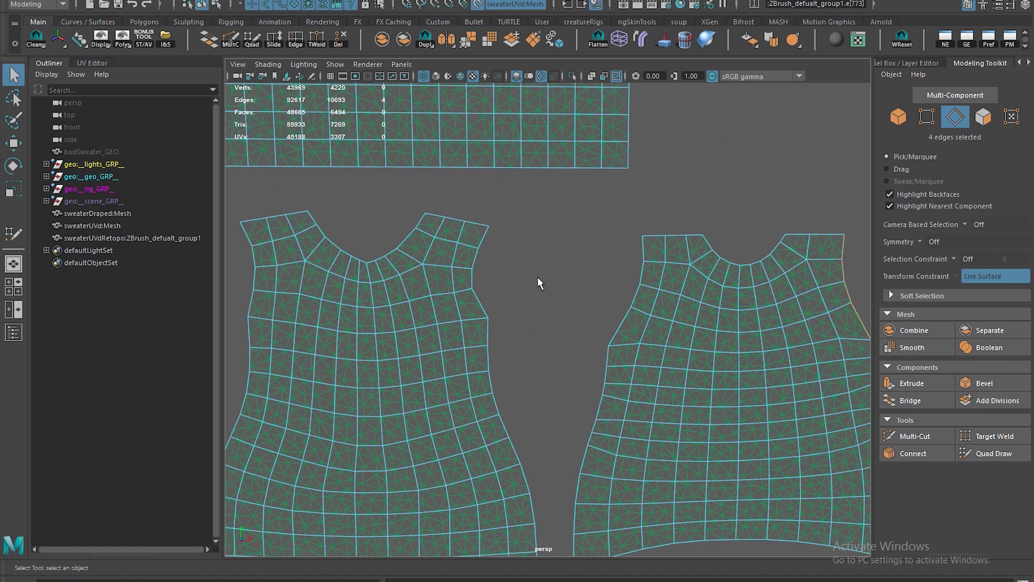
{"action": "left_click", "coordinate": [482, 247], "text": "shift"}
{"action": "double_click", "coordinate": [477, 303], "text": "shift"}
{"action": "middle_click_drag", "start_coordinate": [399, 196], "coordinate": [376, 138], "text": "alt"}
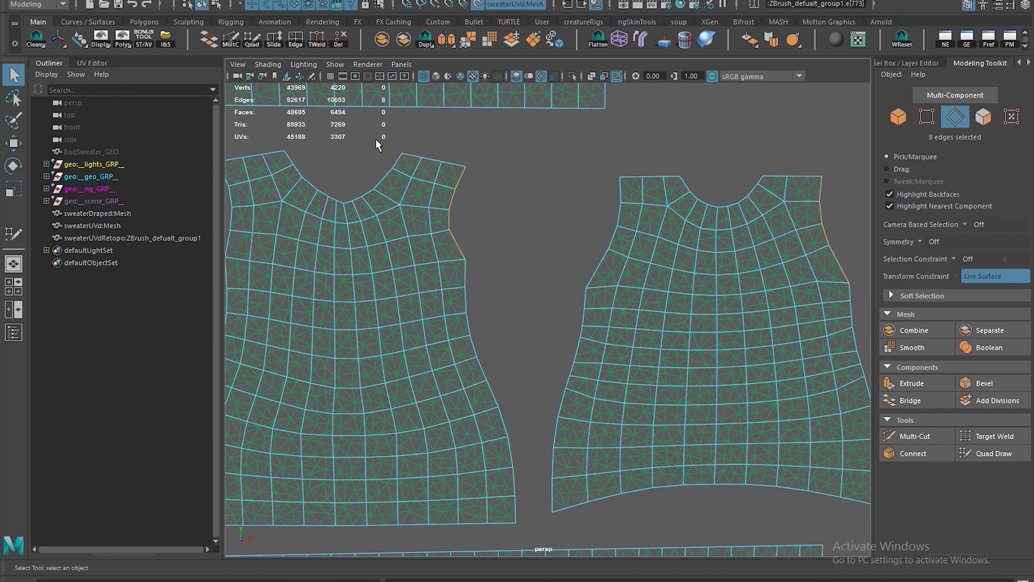
Recount the right-hand sleeve's armhole border and delete one lengthwise edge loop through the middle of the sleeve.
{"action": "middle_click_drag", "start_coordinate": [628, 191], "coordinate": [204, 194], "text": "alt"}
{"action": "middle_click_drag", "start_coordinate": [473, 111], "coordinate": [452, 185], "text": "alt"}
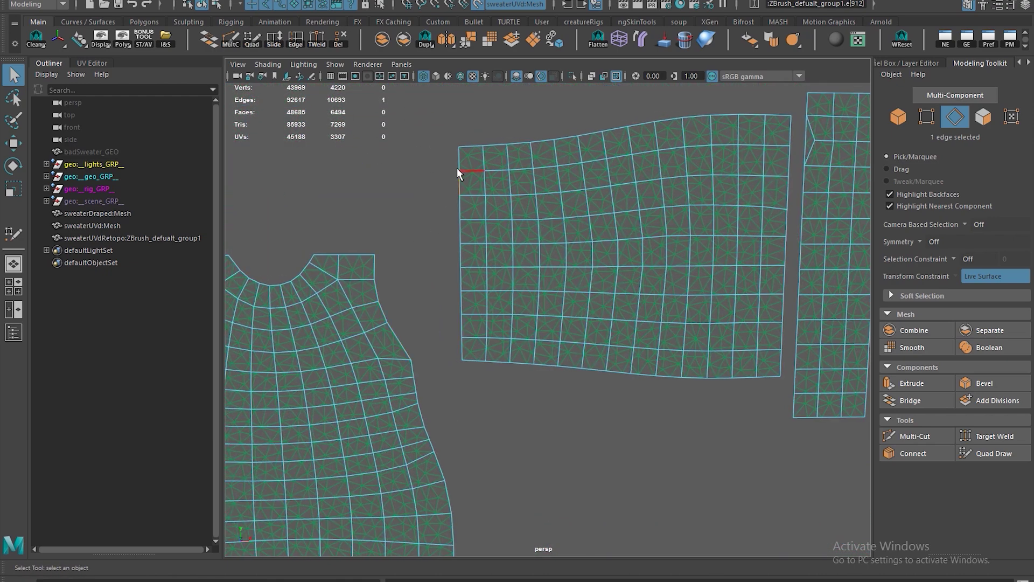
{"action": "double_click", "coordinate": [462, 349], "text": "shift"}
{"action": "middle_click_drag", "start_coordinate": [479, 274], "coordinate": [516, 286], "text": "alt"}
{"action": "double_click", "coordinate": [511, 252]}
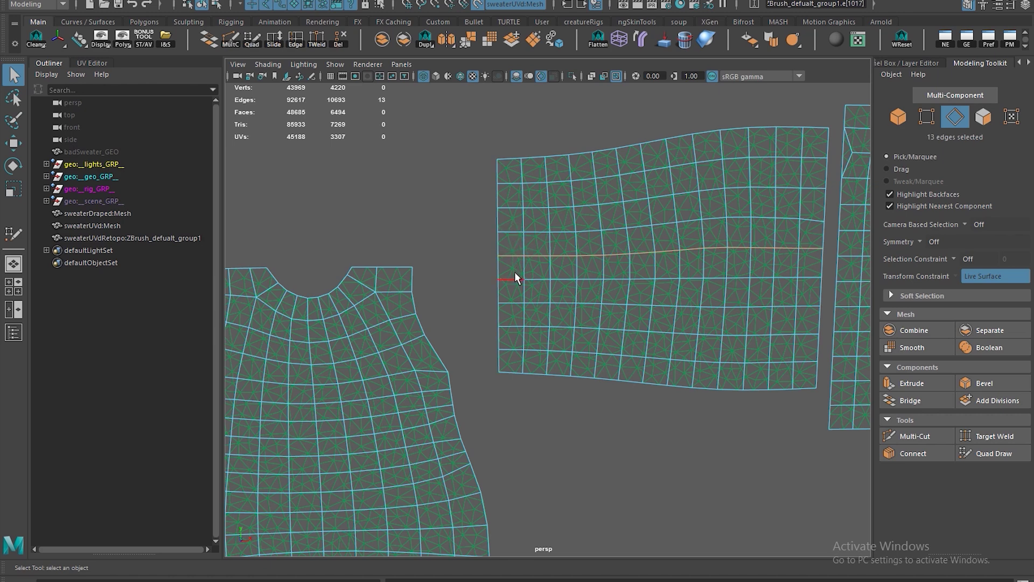
{"action": "key", "text": "Delete"}
Relax the right-hand sleeve's edge rows with Quad Draw to even out the spacing around the removed loop.
{"action": "middle_click_drag", "start_coordinate": [619, 208], "coordinate": [496, 311], "text": "alt"}
{"action": "left_click", "coordinate": [991, 453]}
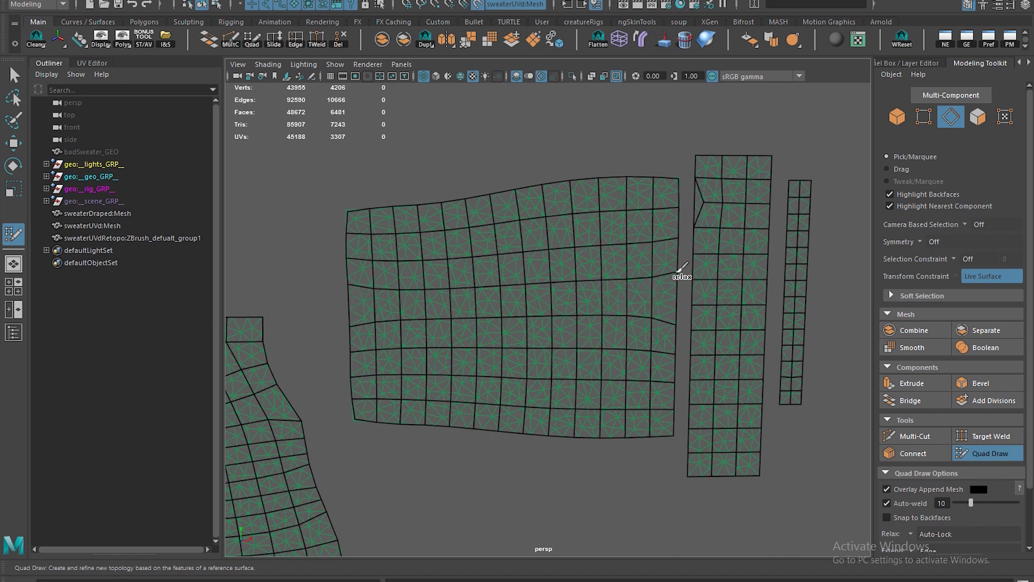
{"action": "left_click_drag", "start_coordinate": [681, 270], "coordinate": [680, 295], "text": "shift"}
{"action": "left_click_drag", "start_coordinate": [658, 421], "coordinate": [677, 430], "text": "shift"}
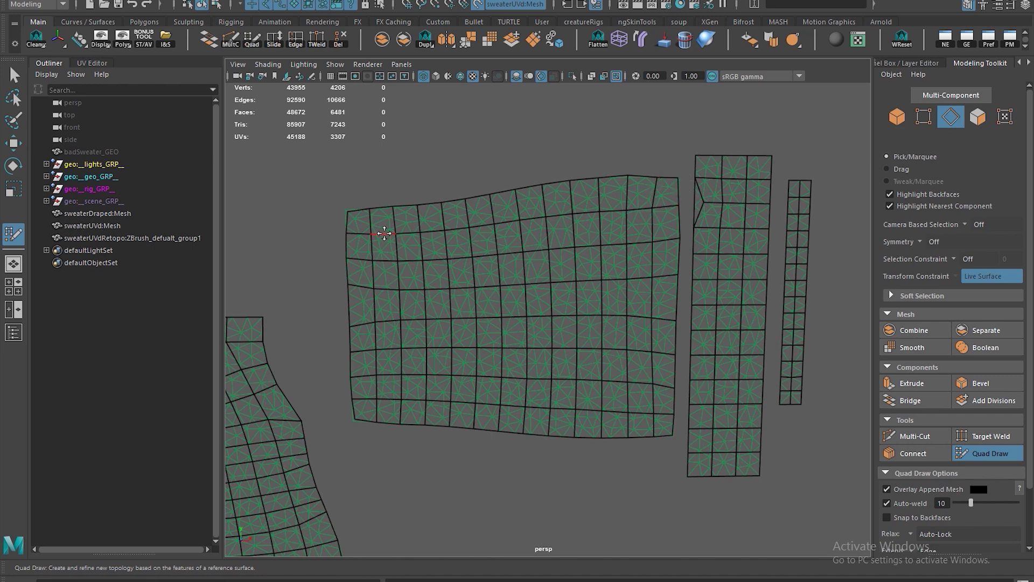
{"action": "left_click_drag", "start_coordinate": [384, 233], "coordinate": [365, 230], "text": "shift"}
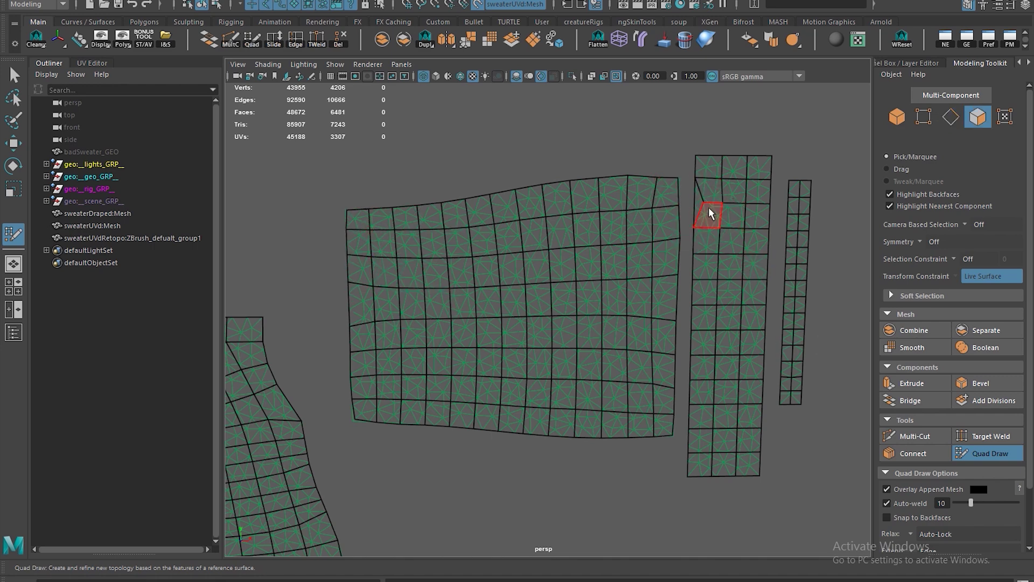
Refill the notch in the border of the strip beside the right-hand sleeve with a quad and move its vertex out to straighten the border.
{"action": "key", "text": "q"}
{"action": "scroll", "coordinate": [718, 201], "scroll_direction": "up", "scroll_amount": 6}
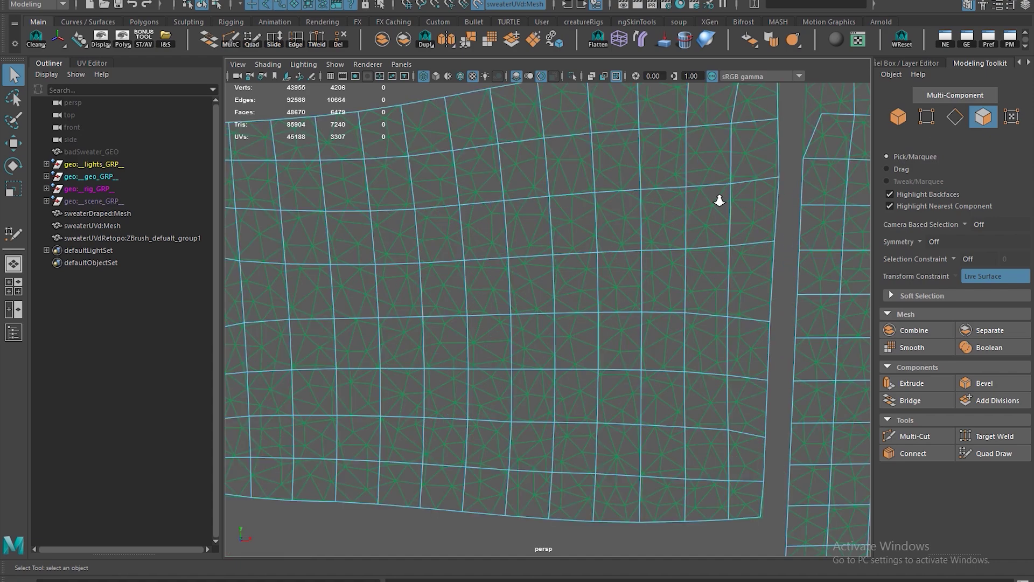
{"action": "mouse_move", "coordinate": [718, 201]}
{"action": "middle_mouse_down", "text": "alt"}
{"action": "mouse_move", "coordinate": [581, 344]}
{"action": "mouse_move", "coordinate": [425, 372]}
{"action": "middle_mouse_up", "text": "alt"}
{"action": "left_click", "coordinate": [987, 454]}
{"action": "middle_click_drag", "start_coordinate": [802, 345], "coordinate": [732, 360], "text": "alt"}
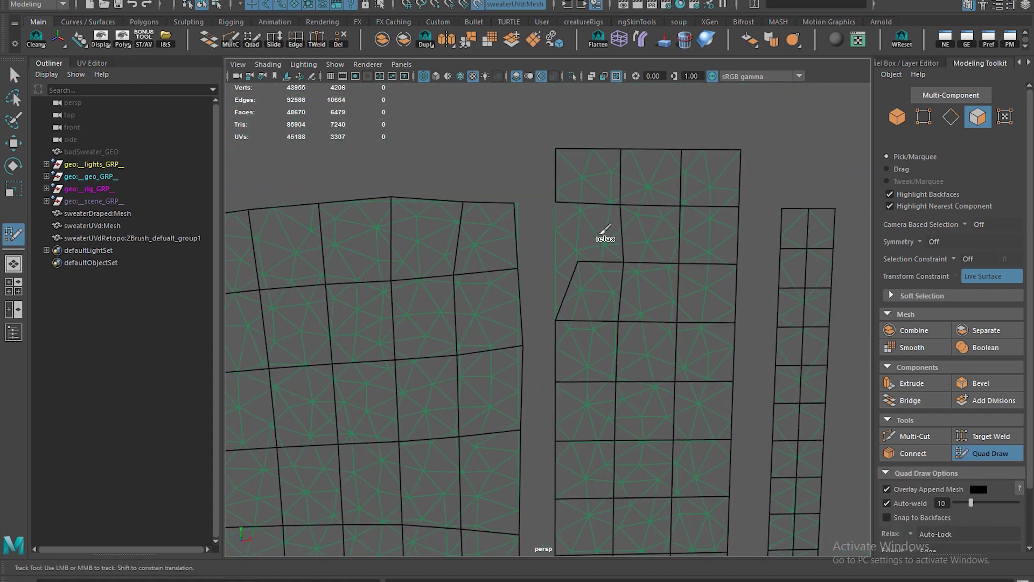
{"action": "left_click", "coordinate": [590, 227], "text": "shift"}
{"action": "key", "text": "q"}
{"action": "left_click", "coordinate": [578, 263]}
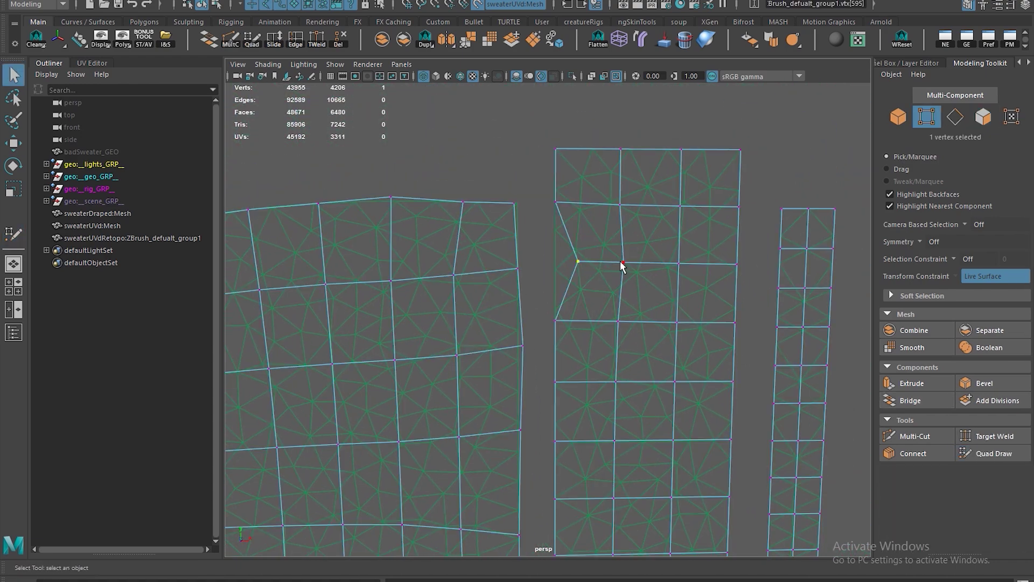
{"action": "key", "text": "w"}
{"action": "left_click_drag", "start_coordinate": [601, 262], "coordinate": [570, 261]}
Nudge two vertices inward on the right-hand sleeve's cuff-side border to straighten it and return to object selection.
{"action": "left_click", "coordinate": [522, 345]}
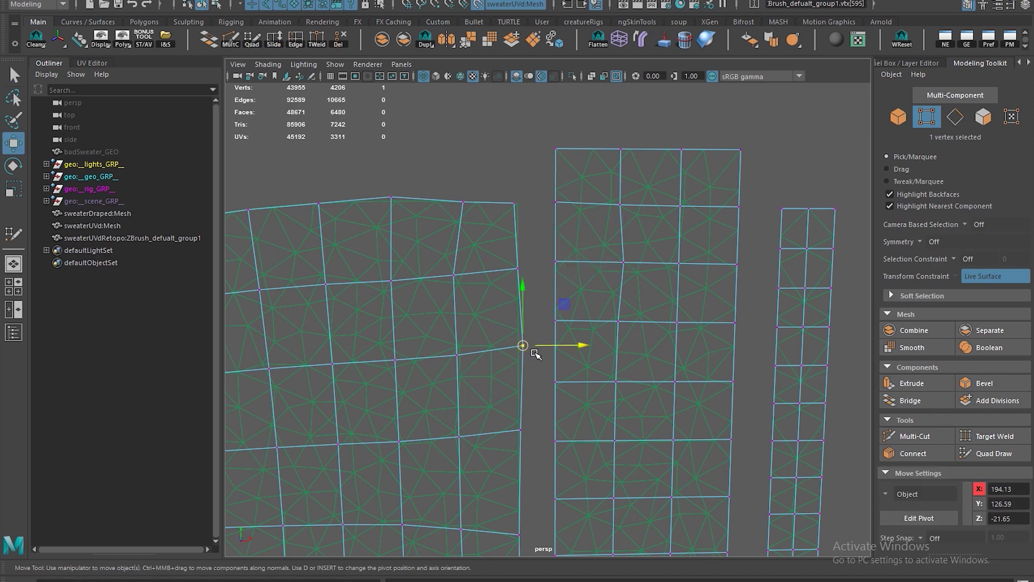
{"action": "left_click_drag", "start_coordinate": [537, 346], "coordinate": [533, 343]}
{"action": "left_click", "coordinate": [526, 431]}
{"action": "left_click_drag", "start_coordinate": [535, 430], "coordinate": [532, 430]}
{"action": "middle_click_drag", "start_coordinate": [543, 511], "coordinate": [538, 382], "text": "alt"}
{"action": "right_click_drag", "start_coordinate": [539, 381], "coordinate": [455, 428], "text": "alt"}
{"action": "middle_click_drag", "start_coordinate": [456, 429], "coordinate": [451, 380], "text": "alt"}
{"action": "key", "text": "q"}
{"action": "key", "text": "F8"}
Apply a camera-based planar UV projection to the whole retopologized pattern and check the projection options.
{"action": "middle_click_drag", "start_coordinate": [390, 294], "coordinate": [611, 284], "text": "alt"}
{"action": "right_click_drag", "start_coordinate": [612, 284], "coordinate": [533, 311], "text": "alt"}
{"action": "middle_click_drag", "start_coordinate": [533, 312], "coordinate": [601, 251], "text": "alt"}
{"action": "middle_click_drag", "start_coordinate": [520, 256], "coordinate": [549, 246], "text": "alt"}
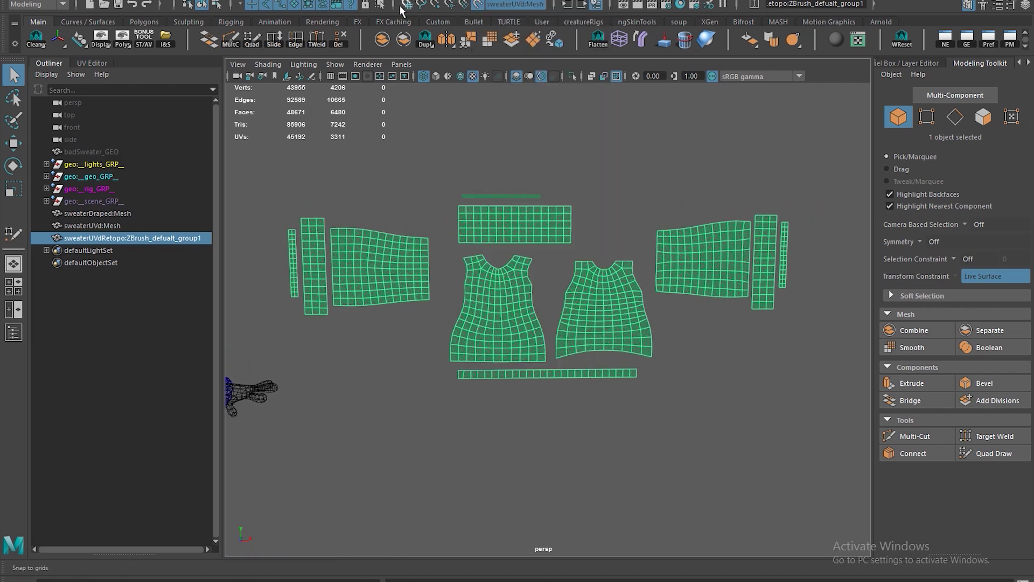
{"action": "left_click", "coordinate": [474, 1]}
{"action": "left_click", "coordinate": [520, 124]}
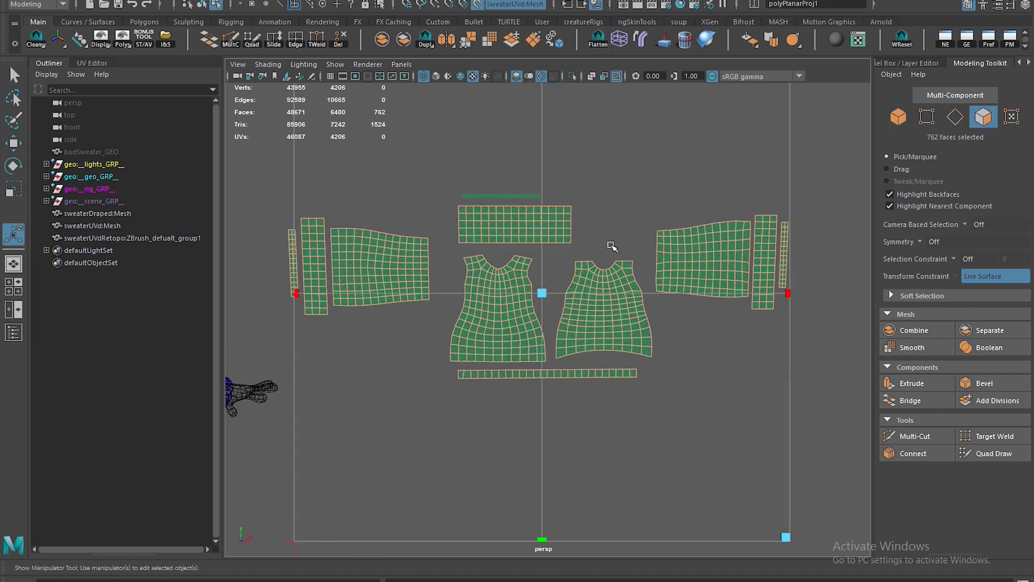
{"action": "left_click", "coordinate": [469, 6]}
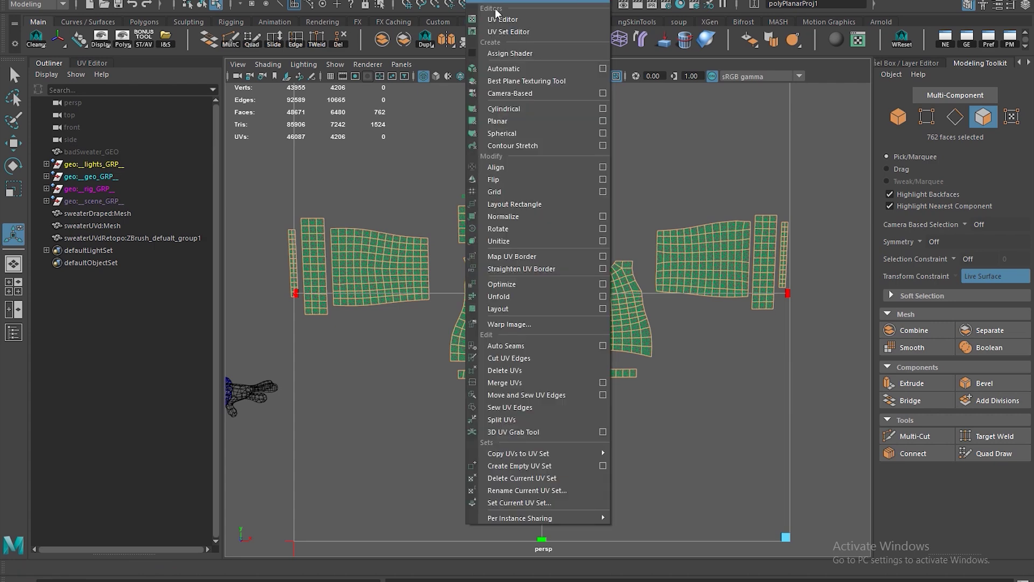
{"action": "left_click", "coordinate": [601, 122]}
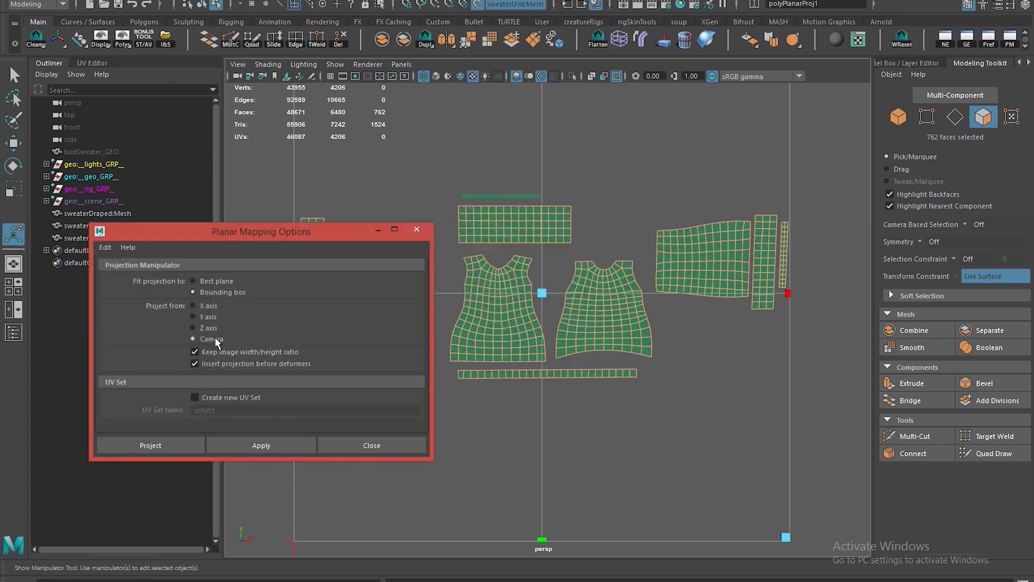
{"action": "left_click", "coordinate": [388, 446]}
Reselect the retopologized pattern as an object and inspect its UVs in the UV Editor.
{"action": "key", "text": "q"}
{"action": "middle_click_drag", "start_coordinate": [547, 279], "coordinate": [502, 287], "text": "alt"}
{"action": "right_click_drag", "start_coordinate": [502, 288], "coordinate": [651, 170]}
{"action": "left_click", "coordinate": [340, 278]}
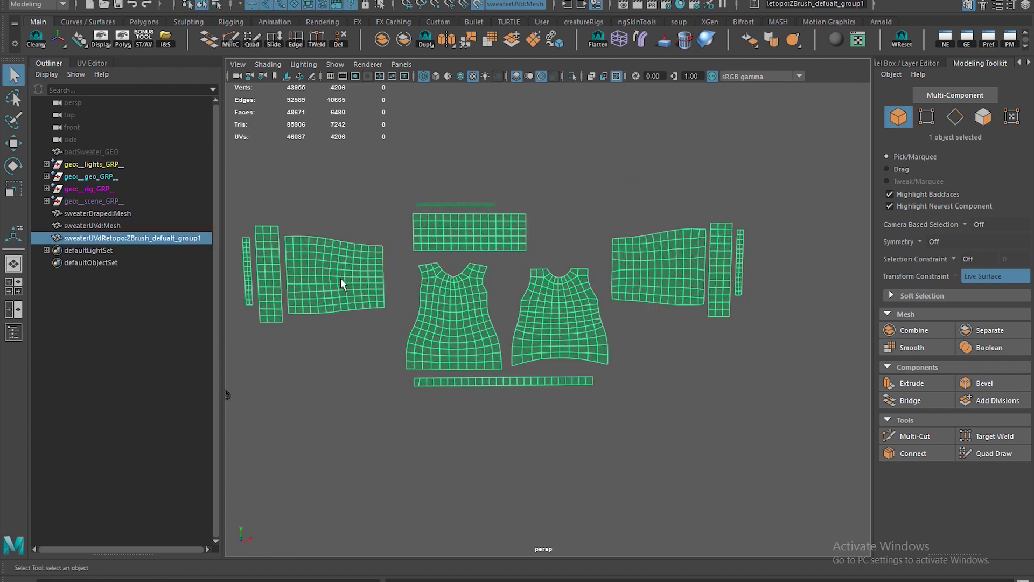
{"action": "left_click", "coordinate": [84, 61]}
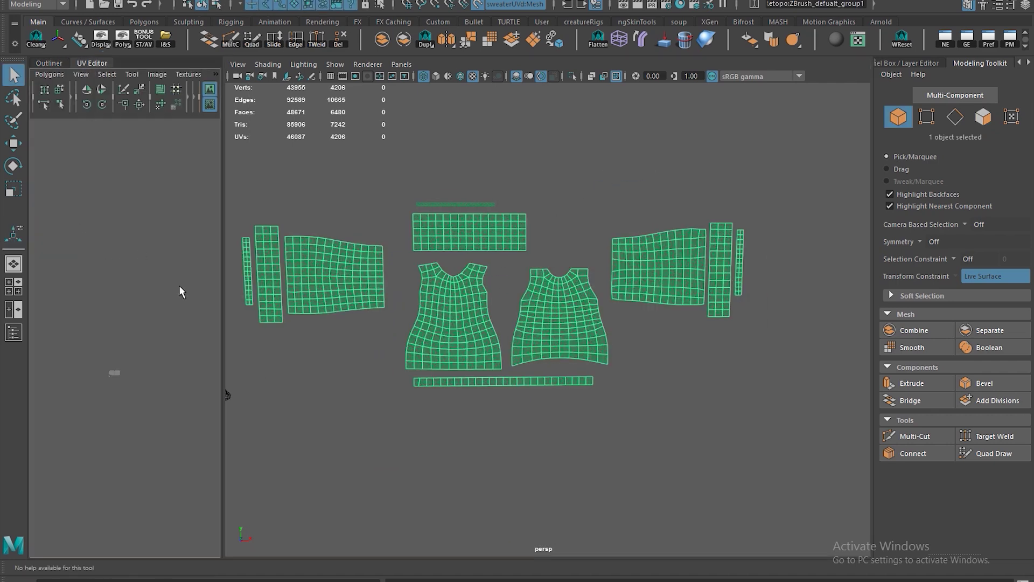
{"action": "middle_click_drag", "start_coordinate": [192, 368], "coordinate": [192, 340], "text": "alt"}
{"action": "scroll", "coordinate": [152, 288], "scroll_direction": "up", "scroll_amount": 8}
{"action": "middle_click_drag", "start_coordinate": [152, 288], "coordinate": [1, 481], "text": "alt"}
{"action": "middle_click_drag", "start_coordinate": [201, 211], "coordinate": [219, 377], "text": "alt"}
Select the draped sweater on the character and test its blendShape1 Mesh weight, leaving the weight at 0.
{"action": "left_click", "coordinate": [500, 252]}
{"action": "middle_click_drag", "start_coordinate": [341, 275], "coordinate": [465, 273], "text": "alt"}
{"action": "left_click", "coordinate": [573, 286]}
{"action": "left_click", "coordinate": [693, 174]}
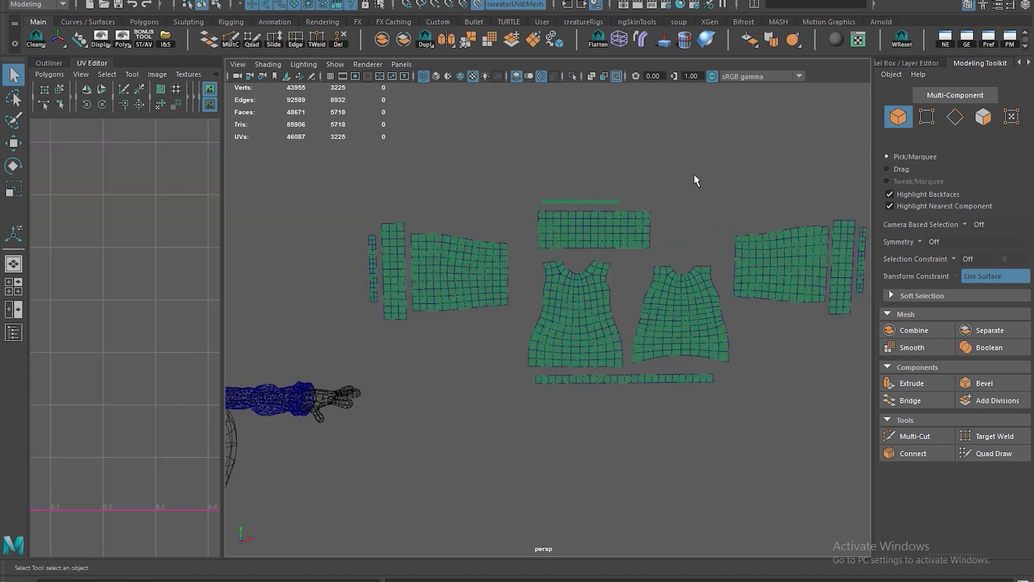
{"action": "middle_click_drag", "start_coordinate": [415, 381], "coordinate": [517, 354], "text": "alt"}
{"action": "left_click", "coordinate": [386, 370]}
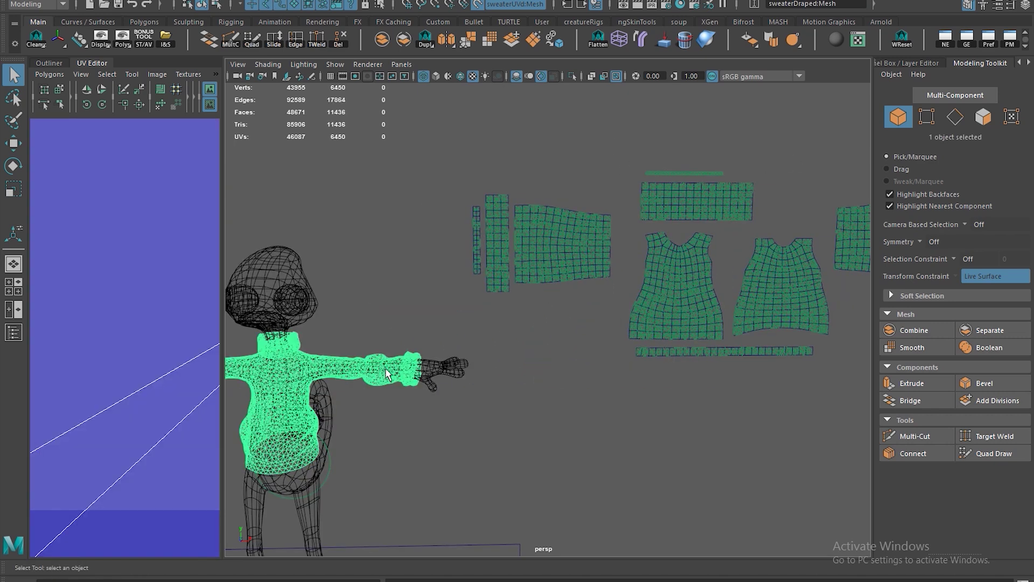
{"action": "middle_click_drag", "start_coordinate": [386, 370], "coordinate": [327, 331], "text": "alt"}
{"action": "left_click", "coordinate": [933, 61]}
{"action": "double_click", "coordinate": [985, 62]}
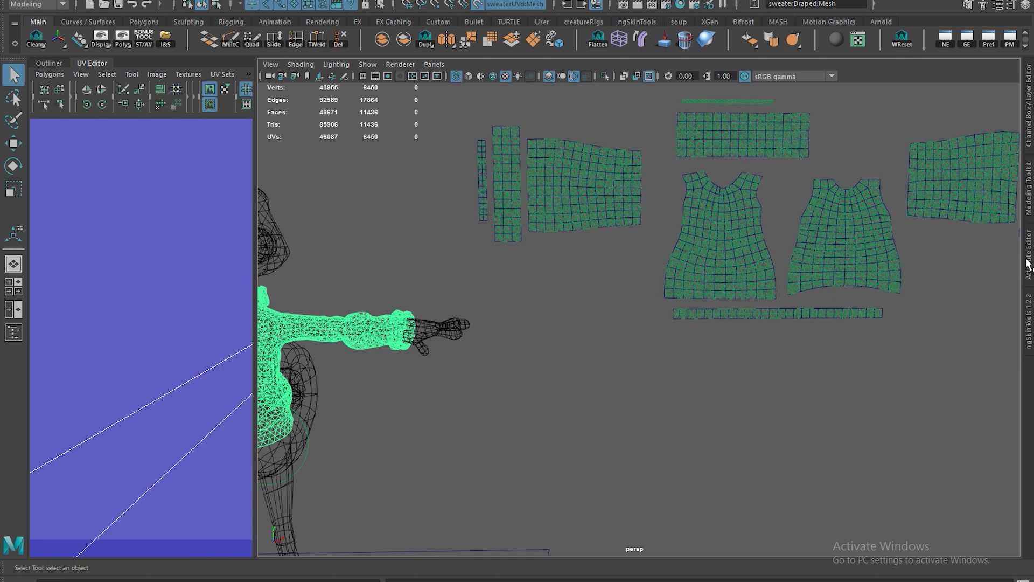
{"action": "left_click", "coordinate": [1028, 262]}
{"action": "left_click", "coordinate": [975, 96]}
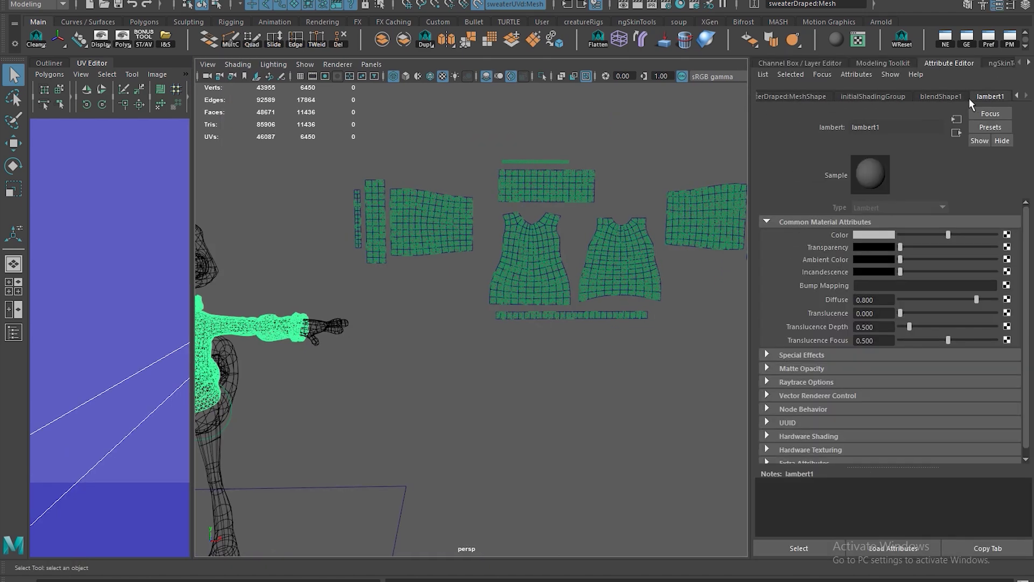
{"action": "left_click", "coordinate": [941, 96]}
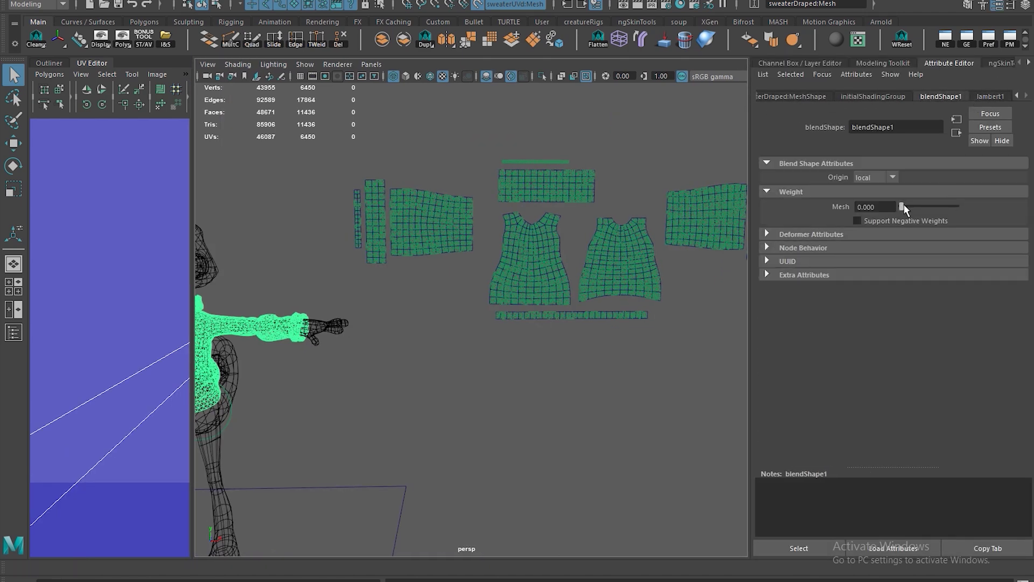
{"action": "left_click_drag", "start_coordinate": [904, 209], "coordinate": [842, 215]}
Turn off the live surface and select the triangulated flat sweater mesh.
{"action": "left_click", "coordinate": [478, 6]}
{"action": "left_click", "coordinate": [551, 178]}
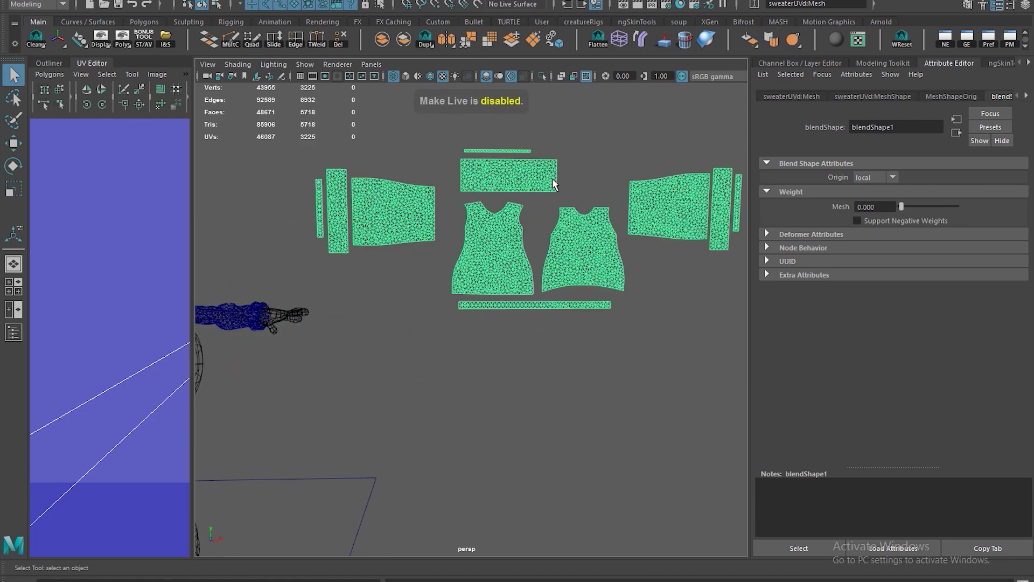
{"action": "scroll", "coordinate": [539, 216], "scroll_direction": "up", "scroll_amount": 5}
{"action": "scroll", "coordinate": [509, 240], "scroll_direction": "up", "scroll_amount": 4}
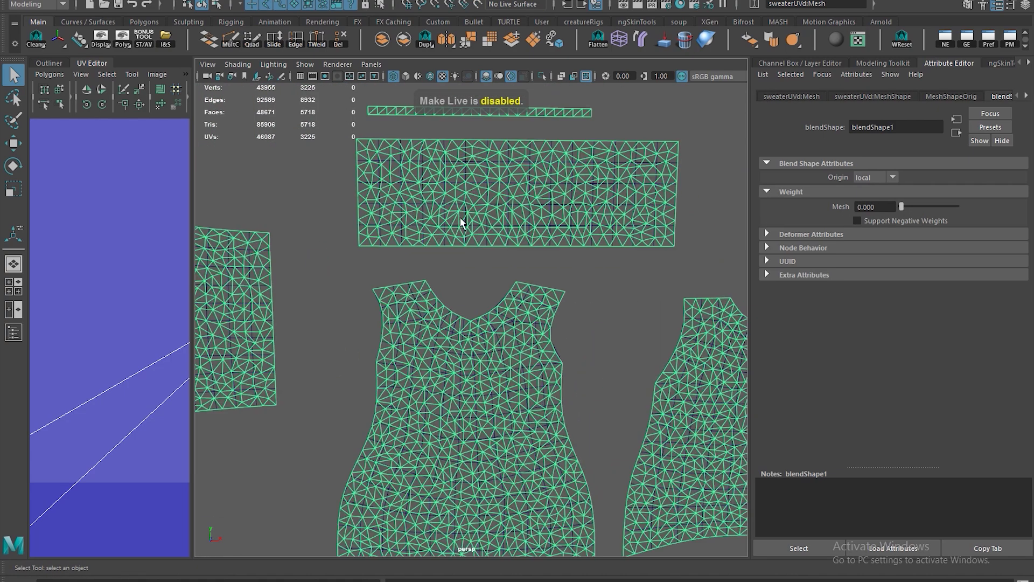
{"action": "middle_click_drag", "start_coordinate": [459, 217], "coordinate": [512, 269], "text": "alt"}
Try to bind the retopologized pattern to the triangulated flat sweater with a Wrap deformer.
{"action": "left_click", "coordinate": [48, 63]}
{"action": "left_click", "coordinate": [119, 238]}
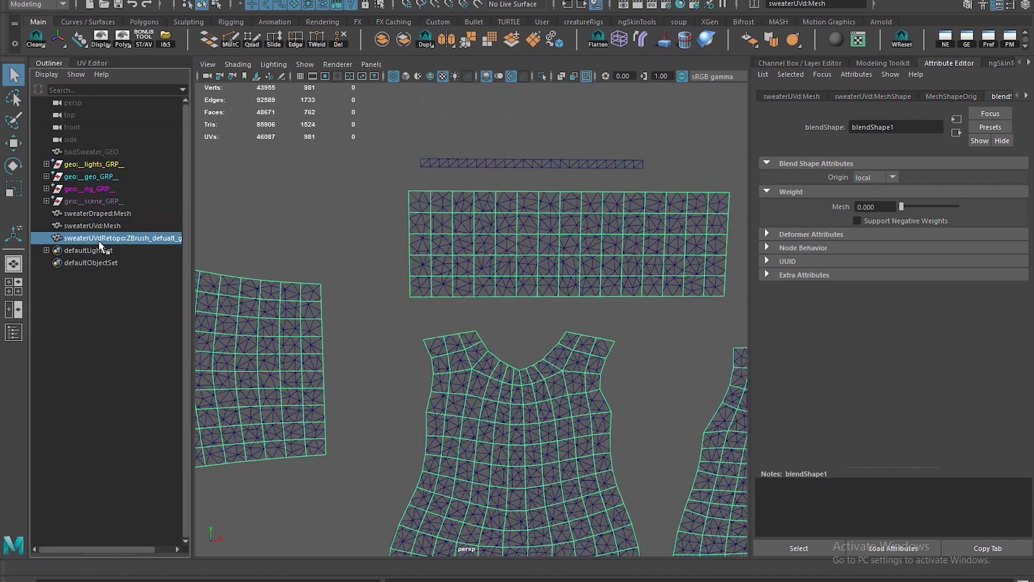
{"action": "scroll", "coordinate": [355, 197], "scroll_direction": "up", "scroll_amount": 2}
{"action": "middle_click_drag", "start_coordinate": [382, 202], "coordinate": [479, 249], "text": "alt"}
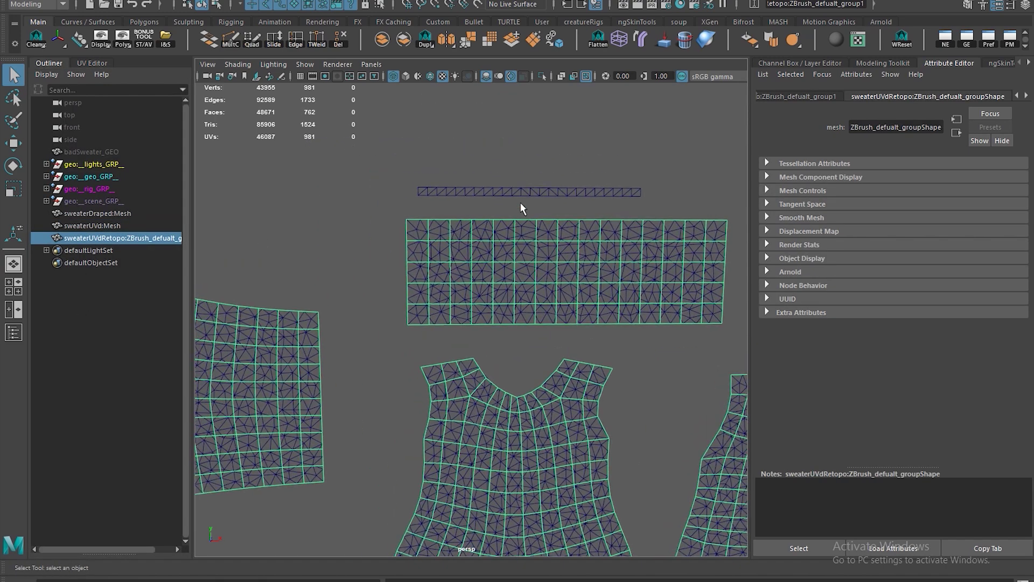
{"action": "left_click", "coordinate": [521, 195], "text": "shift"}
{"action": "middle_click_drag", "start_coordinate": [466, 284], "coordinate": [494, 212], "text": "alt"}
{"action": "key", "text": "f"}
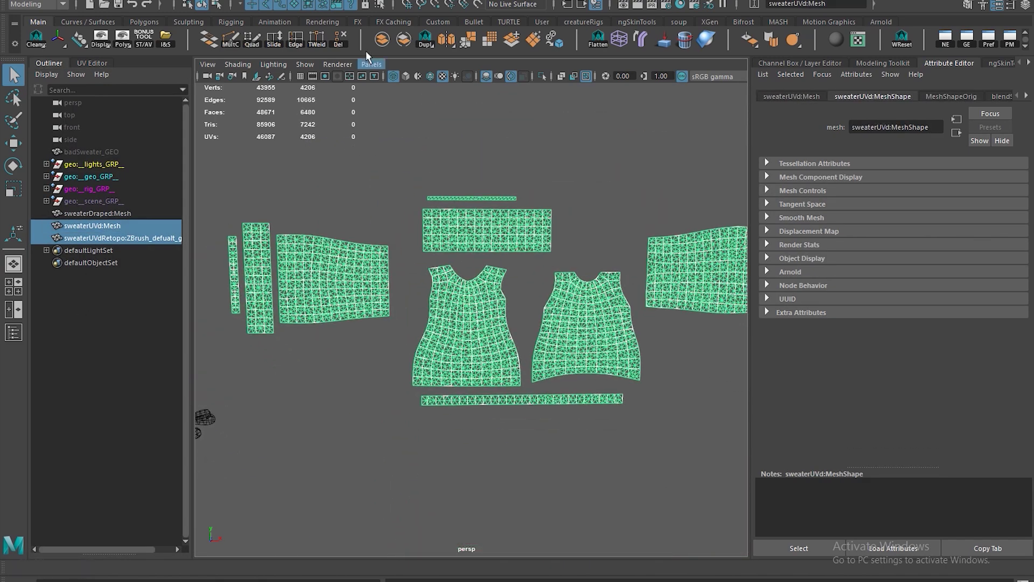
{"action": "left_click", "coordinate": [452, 2]}
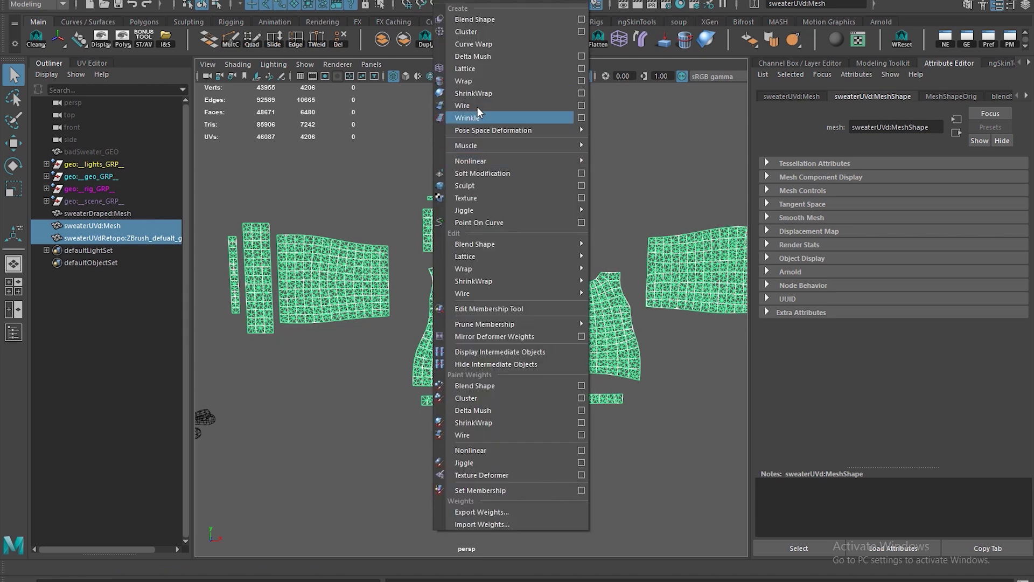
{"action": "left_click", "coordinate": [464, 81]}
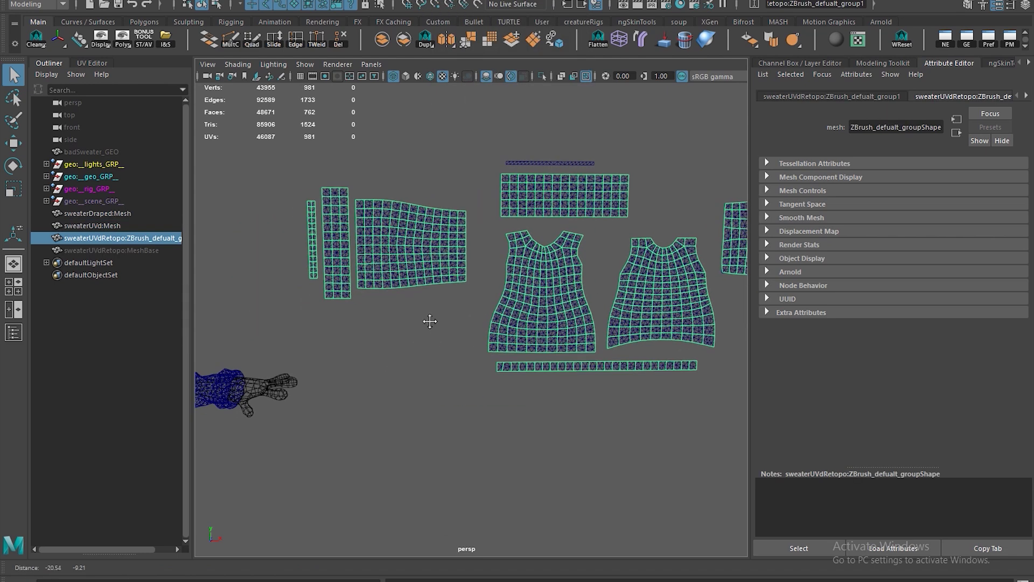
{"action": "key", "text": "ctrl+z"}
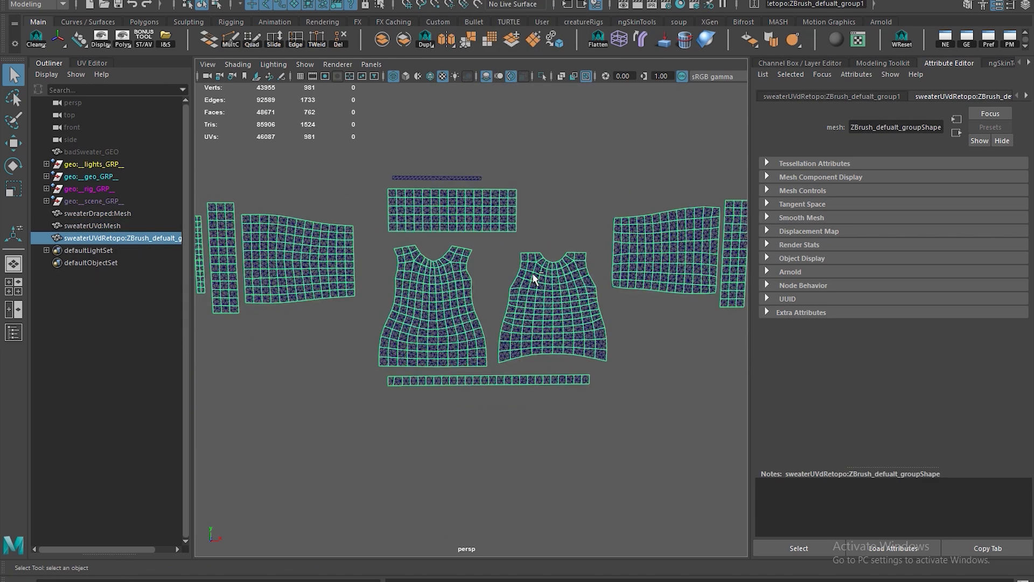
Compare the edge layouts of the triangulated flat sweater and the retopologized quad pattern across the overlapping pieces.
{"action": "left_click", "coordinate": [573, 113]}
{"action": "left_click", "coordinate": [479, 212]}
{"action": "middle_click_drag", "start_coordinate": [480, 212], "coordinate": [524, 237], "text": "alt"}
{"action": "scroll", "coordinate": [506, 224], "scroll_direction": "up", "scroll_amount": 4}
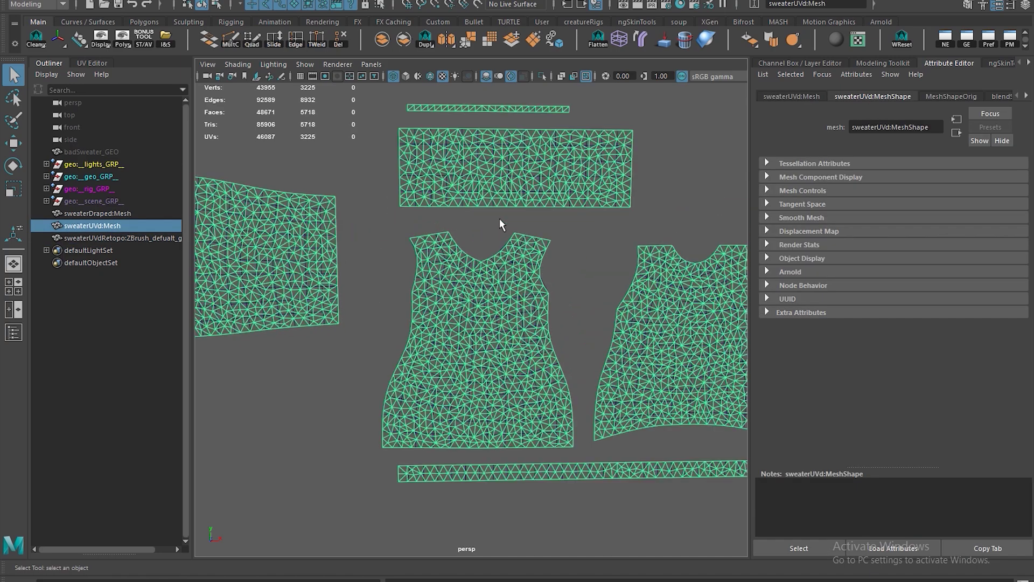
{"action": "left_click", "coordinate": [489, 252]}
{"action": "left_click", "coordinate": [489, 253]}
{"action": "left_click", "coordinate": [508, 253]}
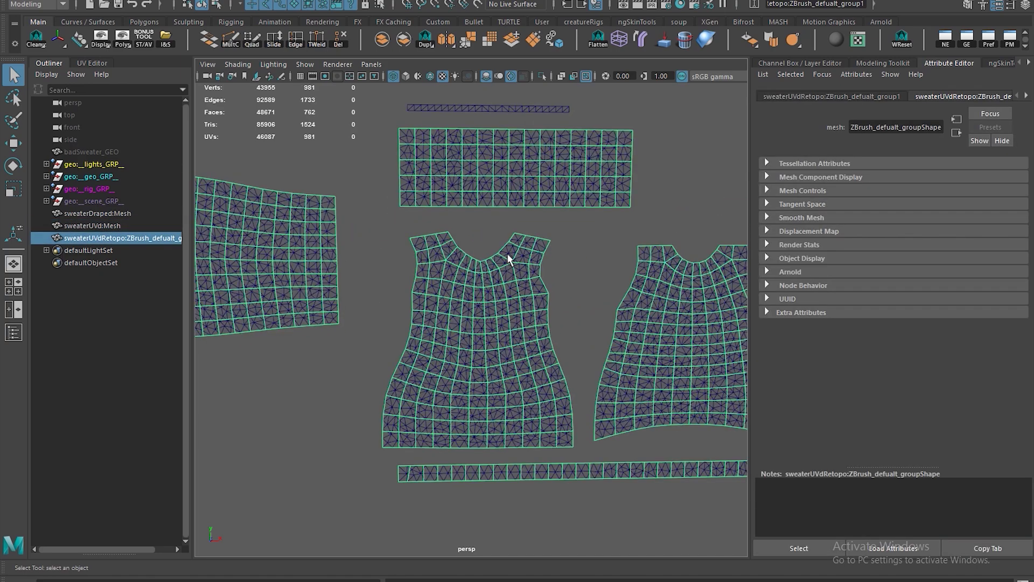
{"action": "middle_click_drag", "start_coordinate": [425, 201], "coordinate": [403, 230], "text": "alt"}
{"action": "right_click_drag", "start_coordinate": [403, 229], "coordinate": [286, 212], "text": "alt"}
{"action": "middle_click_drag", "start_coordinate": [285, 212], "coordinate": [420, 184], "text": "alt"}
{"action": "right_click_drag", "start_coordinate": [420, 185], "coordinate": [418, 203], "text": "alt"}
{"action": "middle_click_drag", "start_coordinate": [418, 203], "coordinate": [334, 253], "text": "alt"}
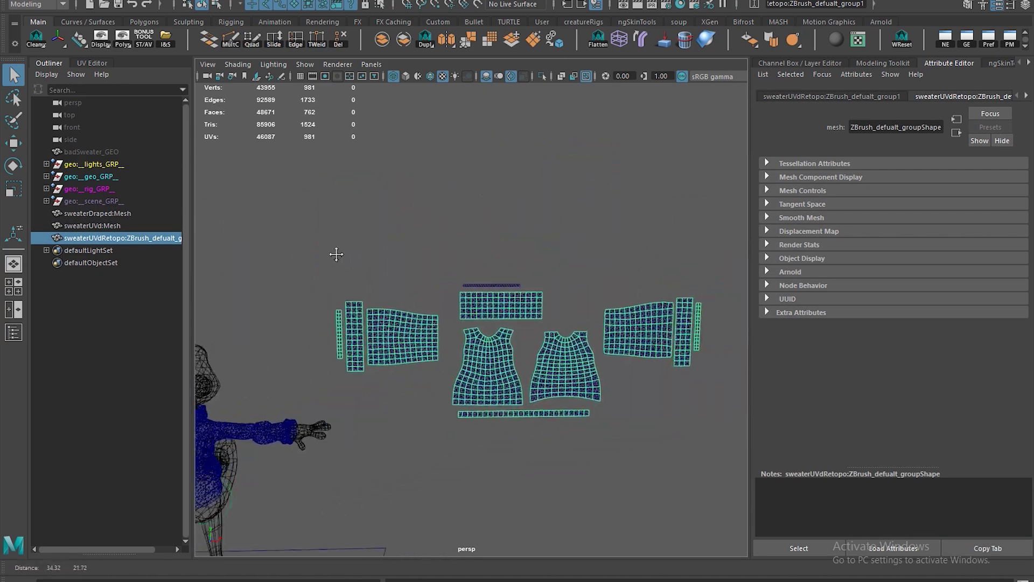
{"action": "right_click_drag", "start_coordinate": [335, 254], "coordinate": [437, 266], "text": "alt"}
{"action": "middle_click_drag", "start_coordinate": [437, 266], "coordinate": [338, 106], "text": "alt"}
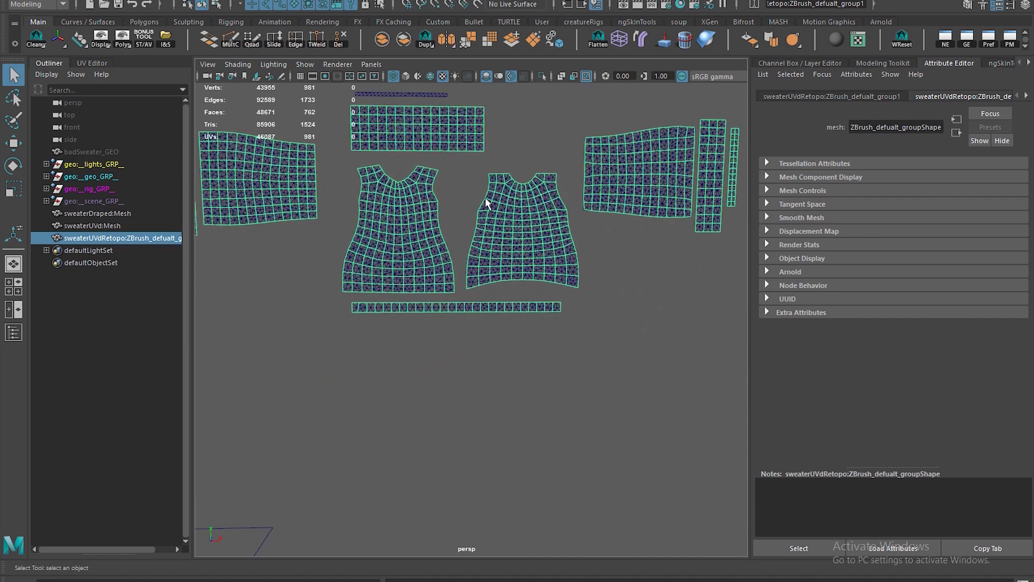
{"action": "middle_click_drag", "start_coordinate": [463, 195], "coordinate": [527, 237], "text": "alt"}
{"action": "mouse_move", "coordinate": [587, 224]}
{"action": "middle_mouse_down", "text": "alt"}
{"action": "mouse_move", "coordinate": [627, 221]}
{"action": "mouse_move", "coordinate": [579, 220]}
{"action": "middle_mouse_up", "text": "alt"}
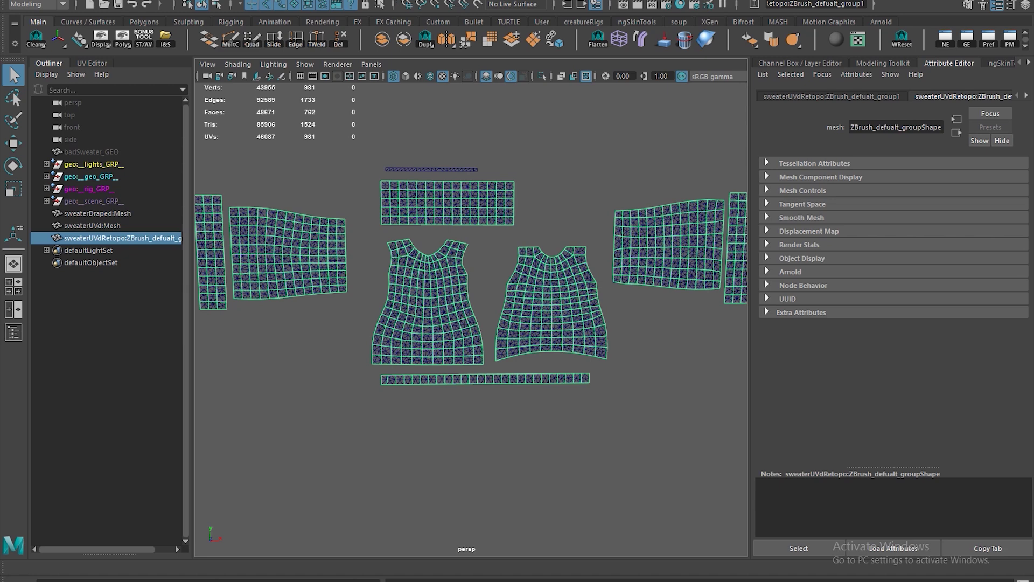
Try smoothing the retopologized pattern with divisions at 0, and undo the smoothing.
{"action": "left_click", "coordinate": [217, 1]}
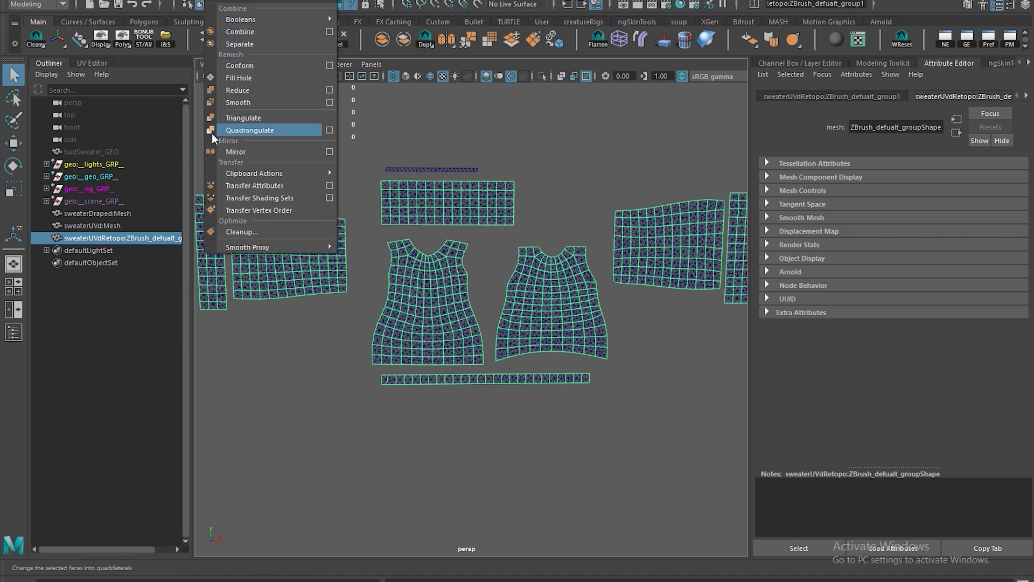
{"action": "left_click", "coordinate": [237, 102]}
{"action": "left_click_drag", "start_coordinate": [581, 341], "coordinate": [540, 342]}
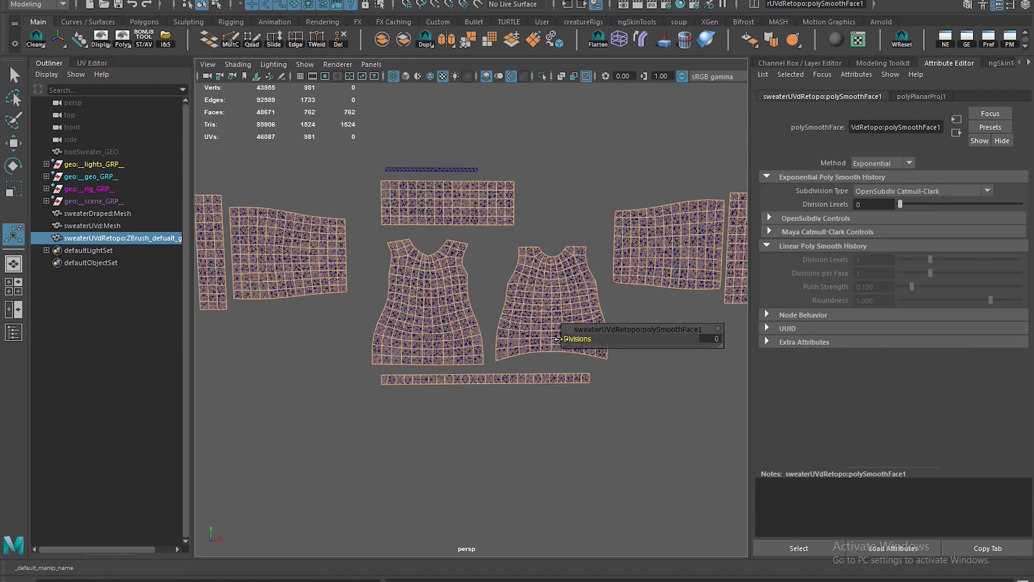
{"action": "key", "text": "ctrl+z"}
{"action": "key", "text": "ctrl+z"}
{"action": "key", "text": "q"}
Bind the retopologized quad pattern to the triangulated flat sweater mesh with a Wrap deformer.
{"action": "left_click", "coordinate": [575, 168]}
{"action": "left_click", "coordinate": [523, 332]}
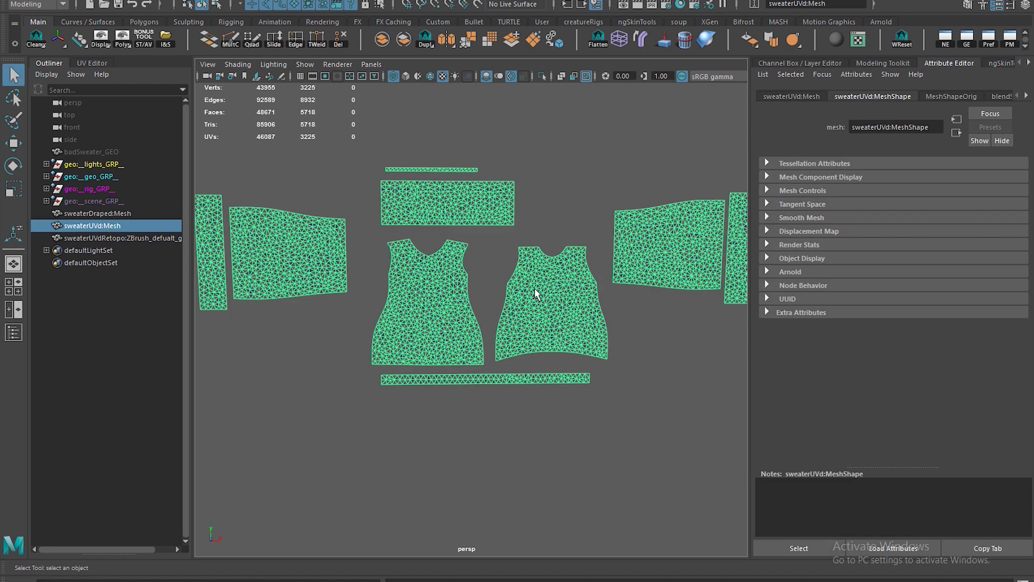
{"action": "scroll", "coordinate": [534, 287], "scroll_direction": "up", "scroll_amount": 5}
{"action": "left_click", "coordinate": [498, 228]}
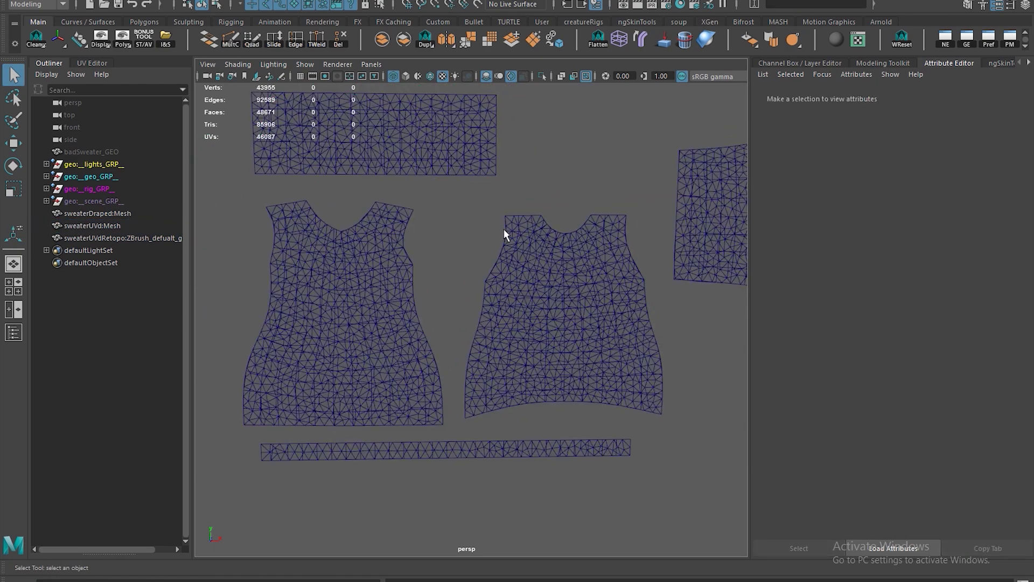
{"action": "left_click", "coordinate": [505, 228]}
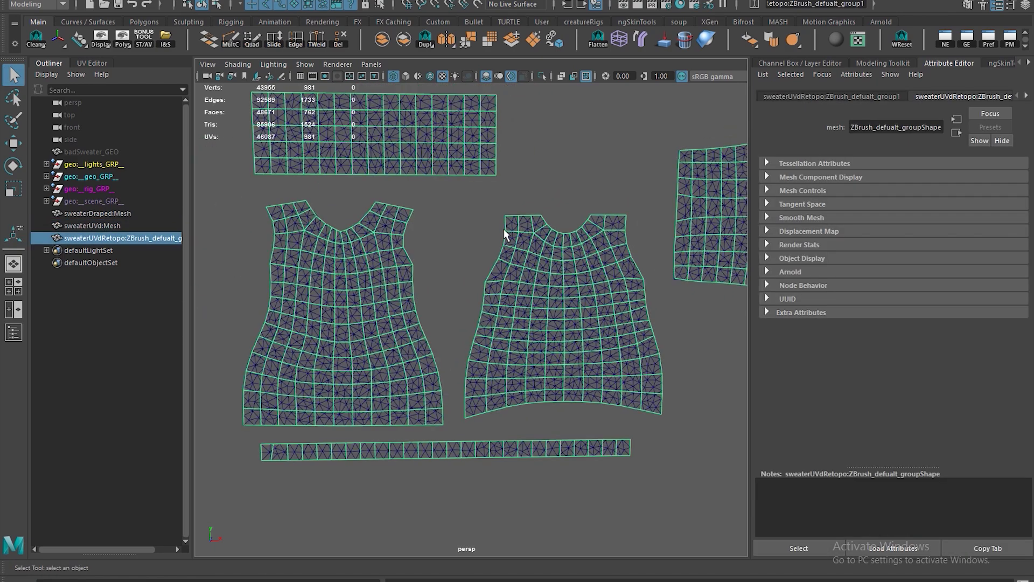
{"action": "left_click", "coordinate": [535, 222], "text": "shift"}
{"action": "left_click", "coordinate": [444, 1]}
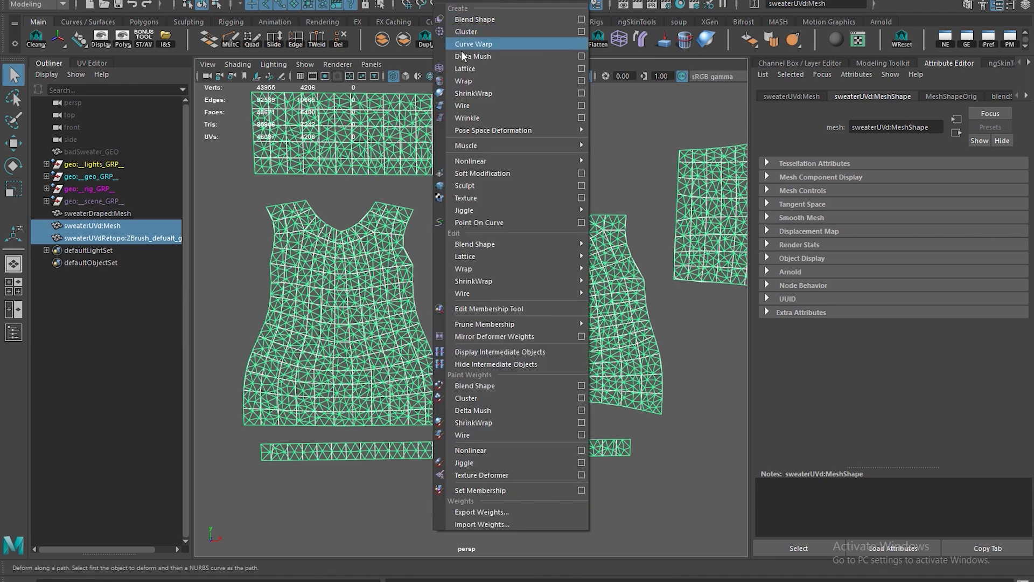
{"action": "left_click", "coordinate": [467, 79]}
{"action": "left_click", "coordinate": [583, 147]}
{"action": "left_click", "coordinate": [513, 275]}
{"action": "middle_click_drag", "start_coordinate": [513, 275], "coordinate": [584, 231], "text": "alt"}
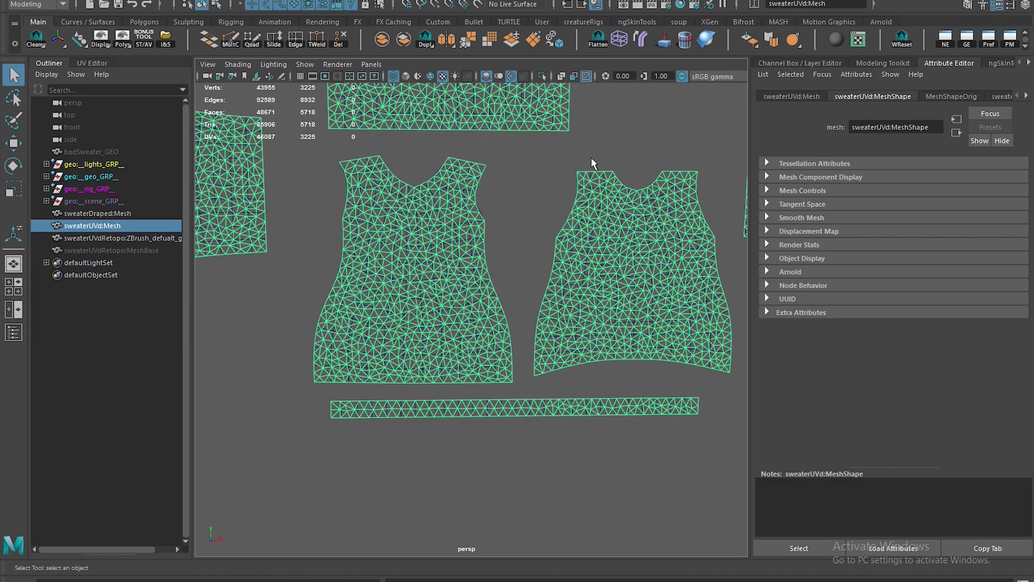
{"action": "left_click", "coordinate": [591, 157]}
Open and dock the Shape Editor, and set the Mesh target weight of blendShape1 to 1.
{"action": "left_click", "coordinate": [146, 1]}
{"action": "mouse_move", "coordinate": [182, 1]}
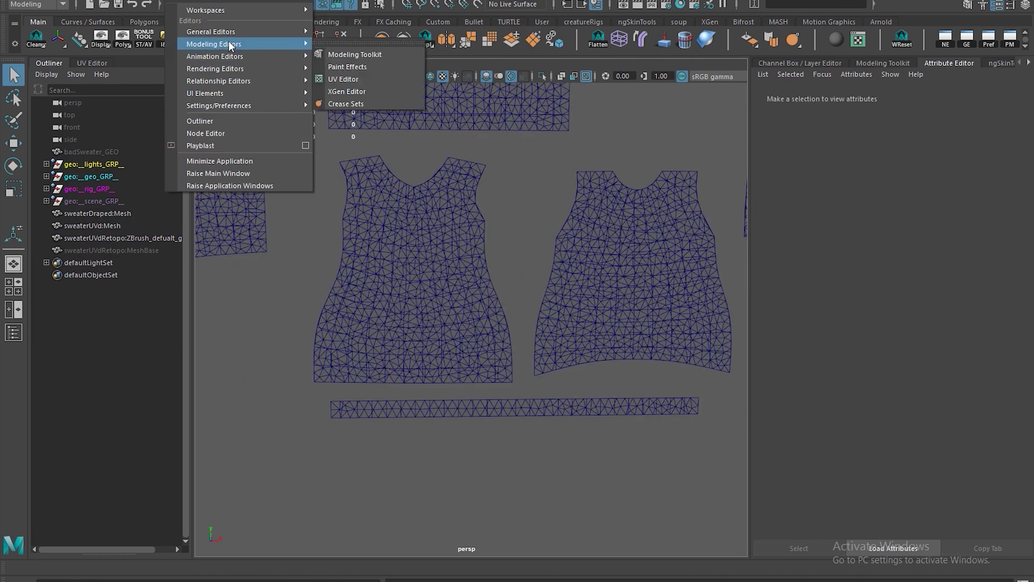
{"action": "mouse_move", "coordinate": [212, 57]}
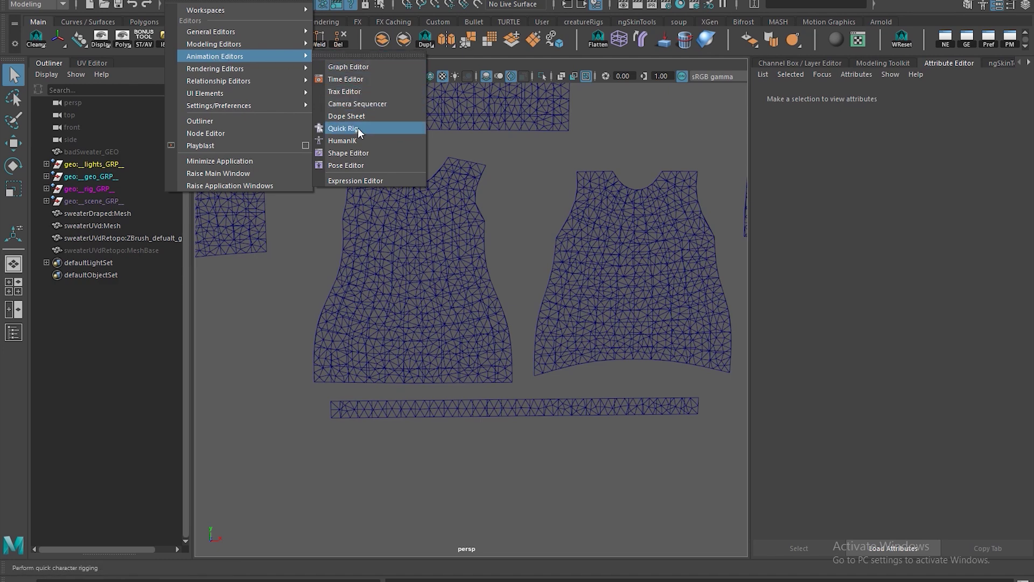
{"action": "left_click", "coordinate": [348, 153]}
{"action": "left_click_drag", "start_coordinate": [747, 104], "coordinate": [832, 59]}
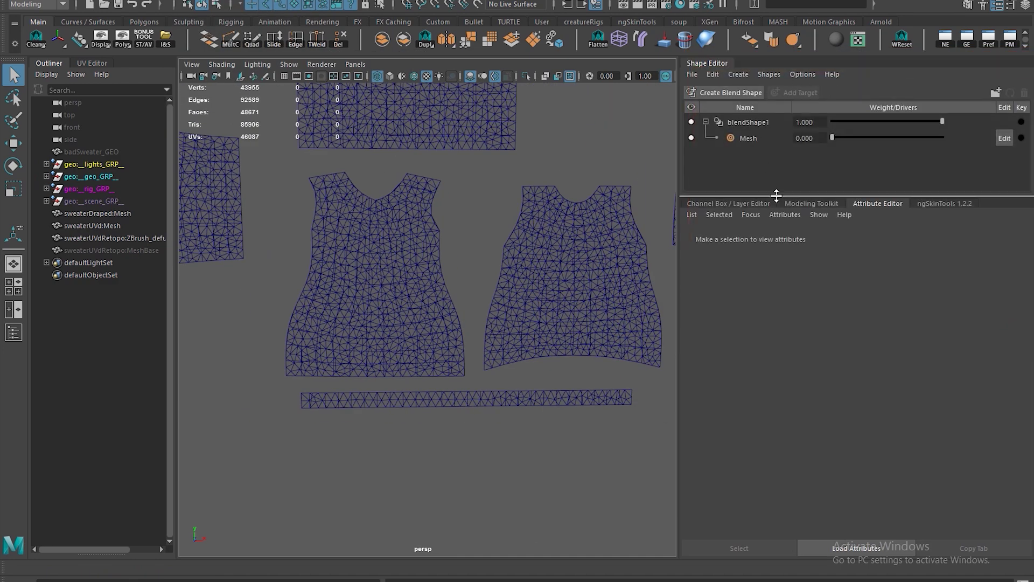
{"action": "left_click_drag", "start_coordinate": [775, 197], "coordinate": [776, 171]}
{"action": "type", "text": "1"}
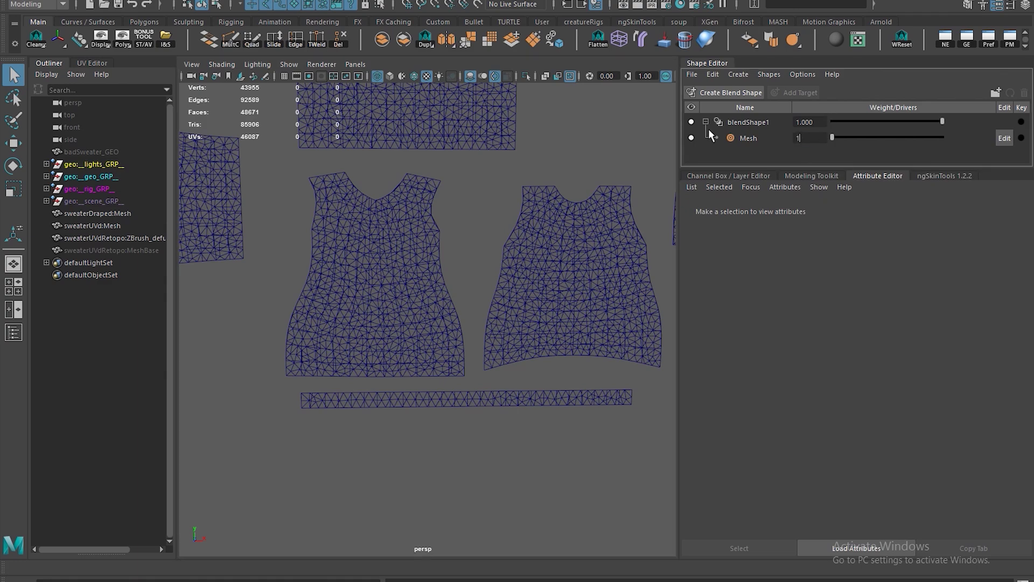
{"action": "key", "text": "Return"}
{"action": "middle_click_drag", "start_coordinate": [546, 257], "coordinate": [465, 292], "text": "alt"}
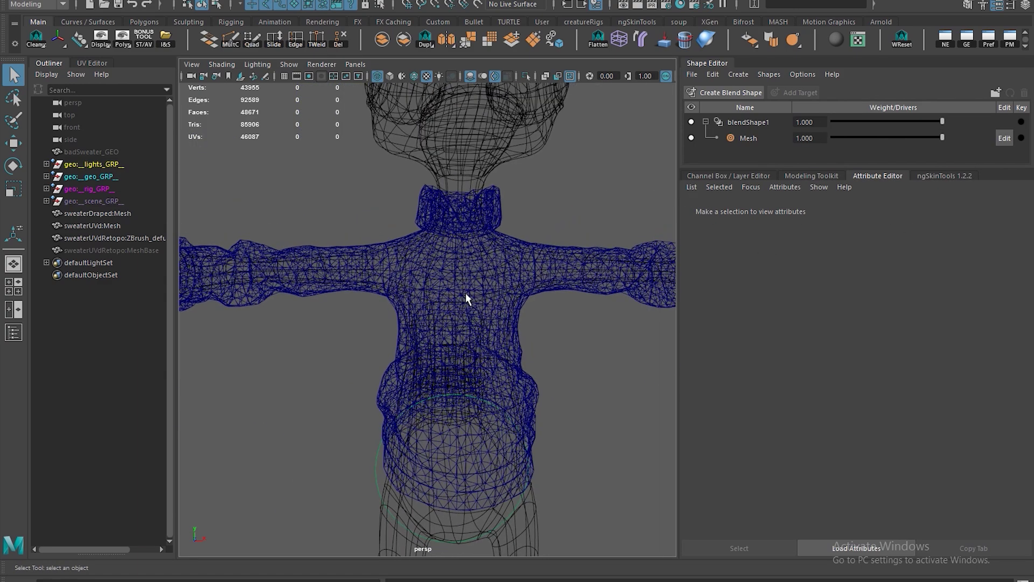
Hide the draped sweater and the triangulated sweater mesh so only the retopologized sweater stays on the character.
{"action": "left_click", "coordinate": [465, 293]}
{"action": "left_click_drag", "start_coordinate": [466, 293], "coordinate": [489, 360], "text": "alt"}
{"action": "key", "text": "ctrl+h"}
{"action": "middle_click_drag", "start_coordinate": [430, 404], "coordinate": [447, 382], "text": "alt"}
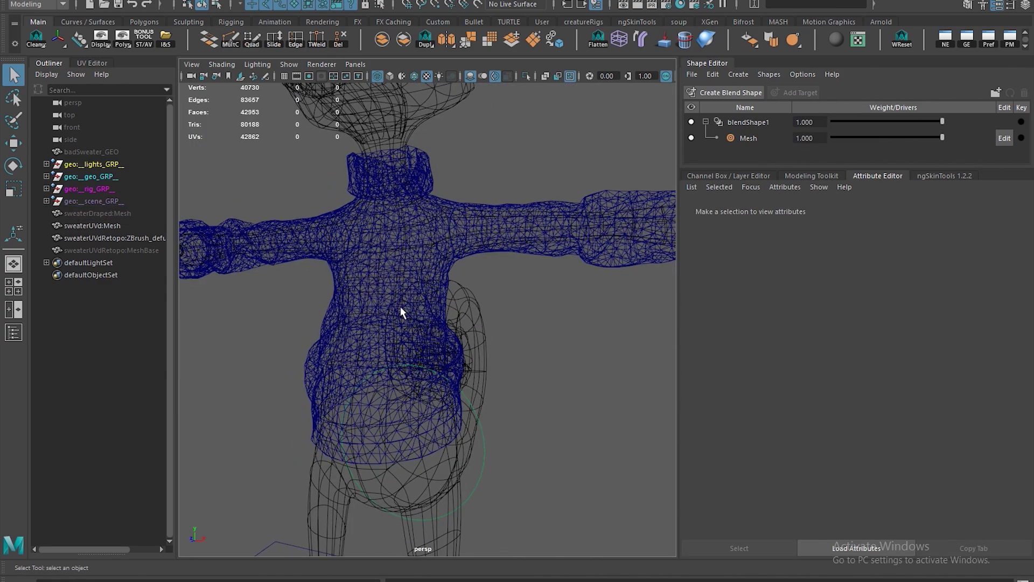
{"action": "left_click", "coordinate": [398, 304]}
{"action": "left_click", "coordinate": [383, 290]}
{"action": "key", "text": "ctrl+h"}
Frame the retopologized sweater in shaded display and turn on its smooth mesh preview.
{"action": "left_click", "coordinate": [431, 310]}
{"action": "key", "text": "f"}
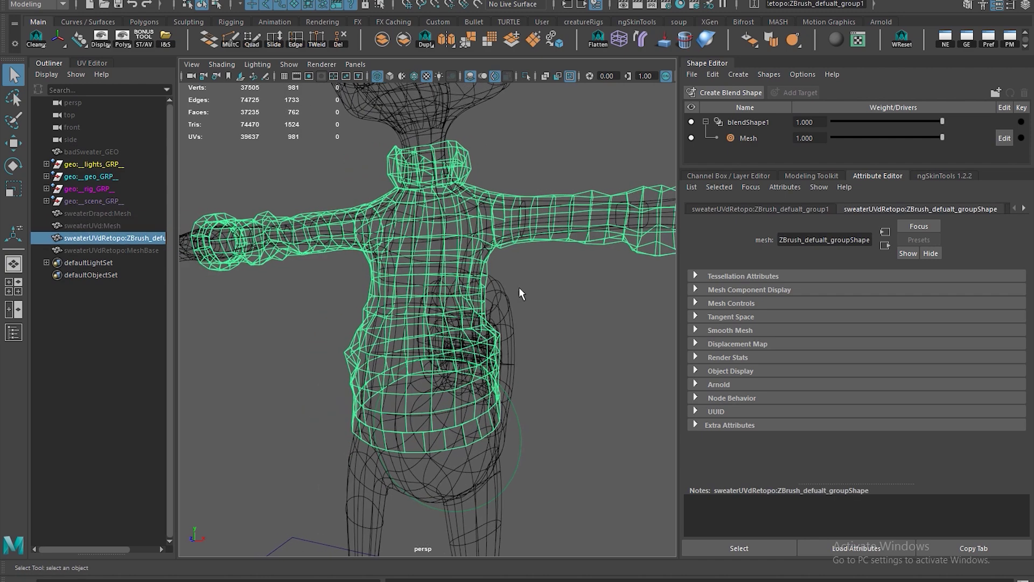
{"action": "left_click", "coordinate": [389, 76]}
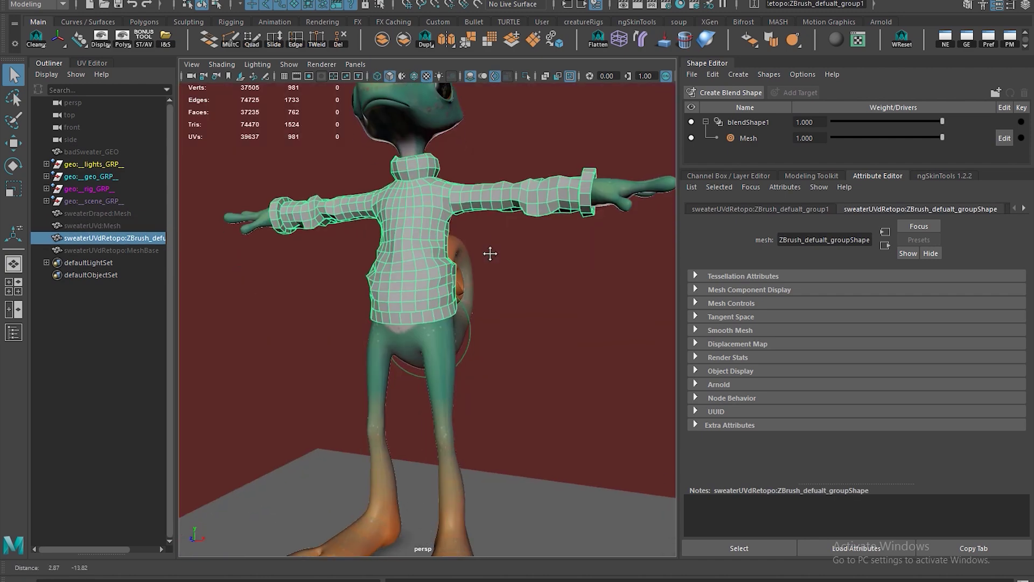
{"action": "left_click", "coordinate": [554, 310]}
{"action": "mouse_move", "coordinate": [554, 310]}
{"action": "left_mouse_down", "text": "alt"}
{"action": "mouse_move", "coordinate": [549, 302]}
{"action": "mouse_move", "coordinate": [587, 325]}
{"action": "mouse_move", "coordinate": [379, 322]}
{"action": "mouse_move", "coordinate": [411, 282]}
{"action": "mouse_move", "coordinate": [489, 282]}
{"action": "left_mouse_up", "text": "alt"}
{"action": "left_click", "coordinate": [378, 322]}
{"action": "key", "text": "3"}
{"action": "left_click", "coordinate": [587, 269]}
{"action": "left_click_drag", "start_coordinate": [588, 269], "coordinate": [337, 264], "text": "alt"}
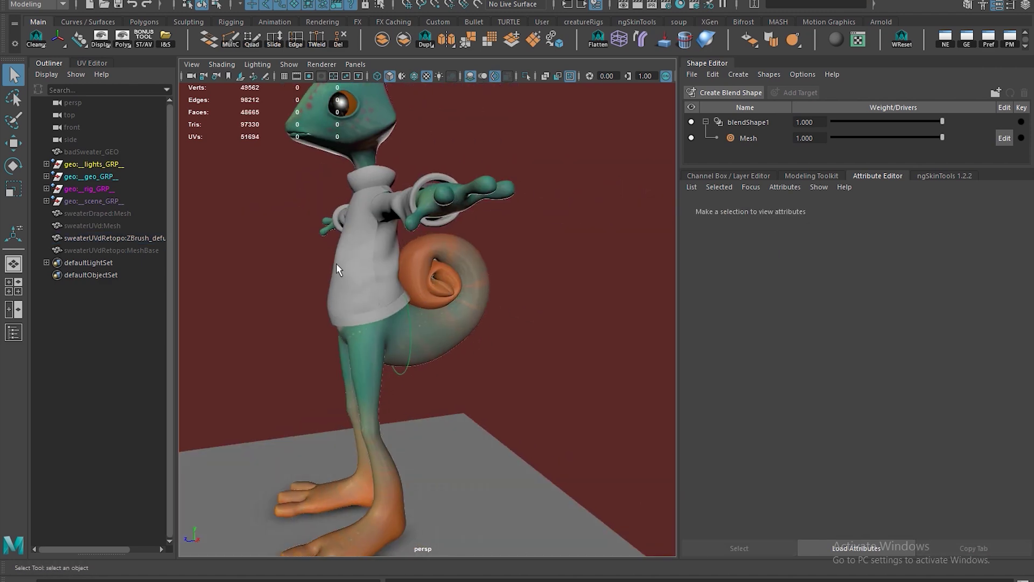
Merge the paired vertices along the sweater's side seam, working from the hem up the torso.
{"action": "scroll", "coordinate": [338, 265], "scroll_direction": "up", "scroll_amount": 5}
{"action": "left_click", "coordinate": [226, 241]}
{"action": "middle_click_drag", "start_coordinate": [226, 241], "coordinate": [374, 299], "text": "alt"}
{"action": "key", "text": "F9"}
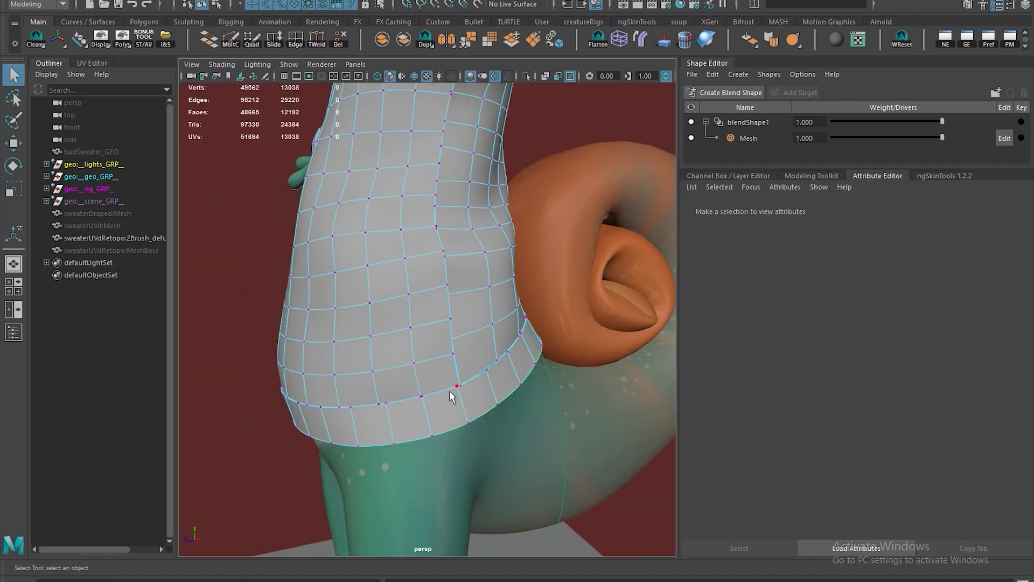
{"action": "left_click_drag", "start_coordinate": [451, 397], "coordinate": [451, 341]}
{"action": "right_click_drag", "start_coordinate": [451, 340], "coordinate": [441, 309], "text": "shift"}
{"action": "left_click", "coordinate": [435, 321], "text": "shift"}
{"action": "key", "text": "g"}
{"action": "left_click", "coordinate": [425, 295]}
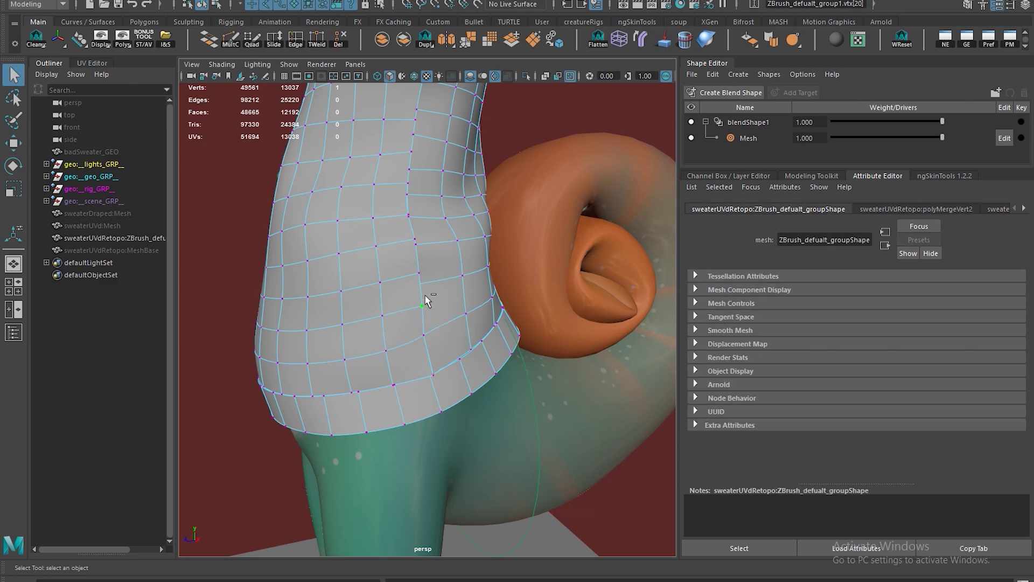
{"action": "left_click", "coordinate": [430, 252], "text": "shift"}
{"action": "key", "text": "g"}
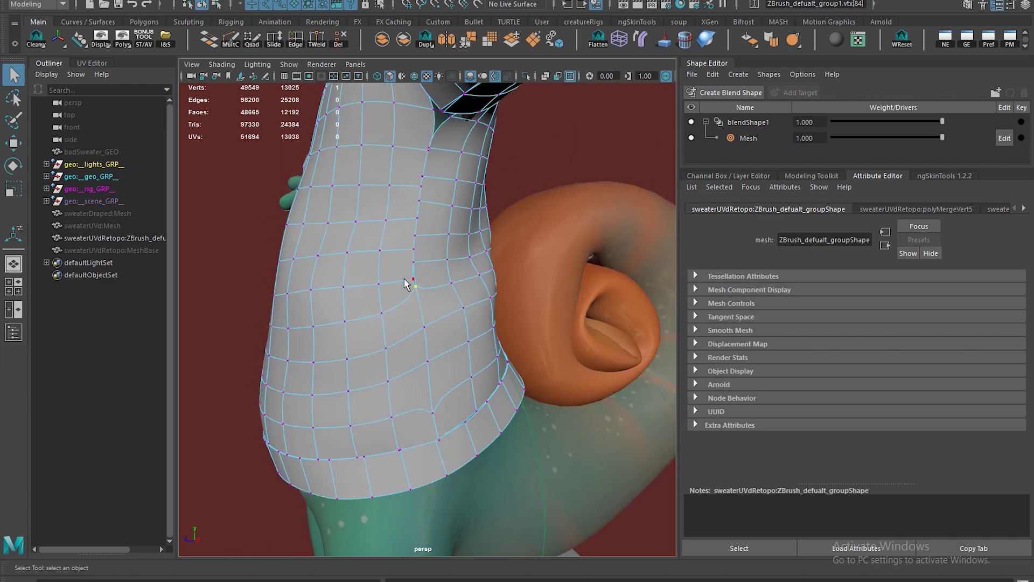
{"action": "left_click", "coordinate": [416, 255]}
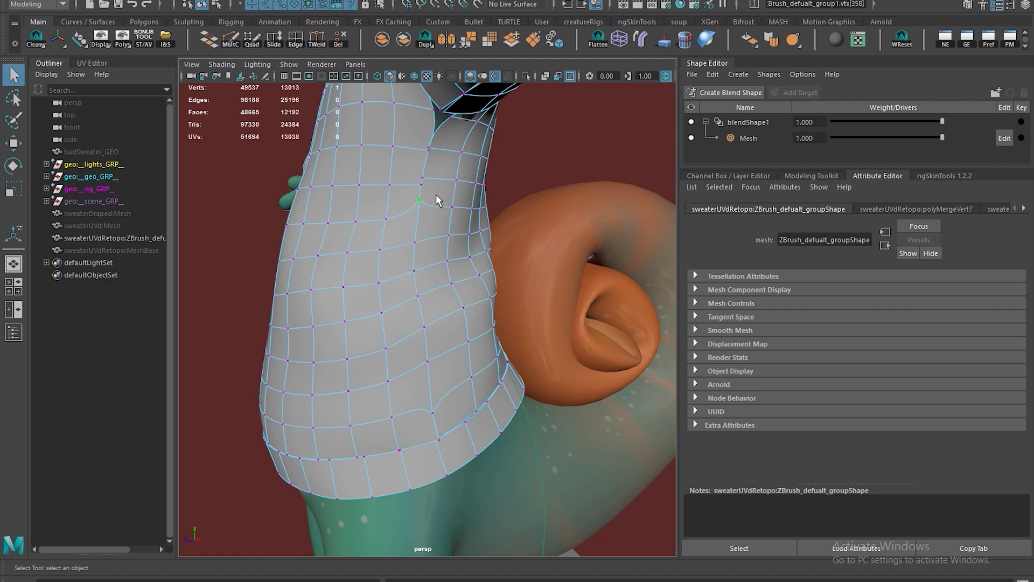
{"action": "right_click_drag", "start_coordinate": [429, 217], "coordinate": [499, 156], "text": "shift"}
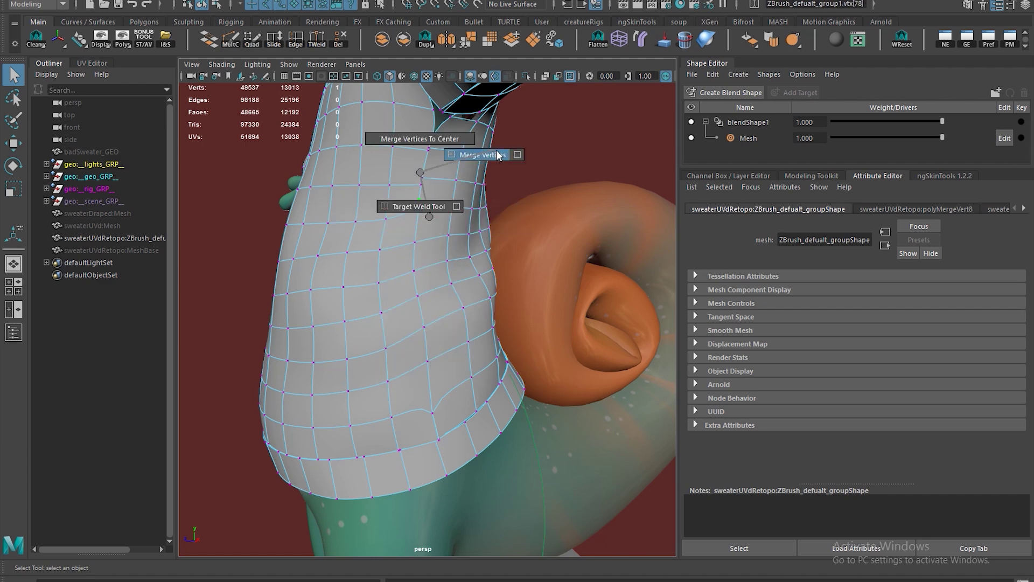
{"action": "right_click_drag", "start_coordinate": [438, 172], "coordinate": [419, 208], "text": "shift"}
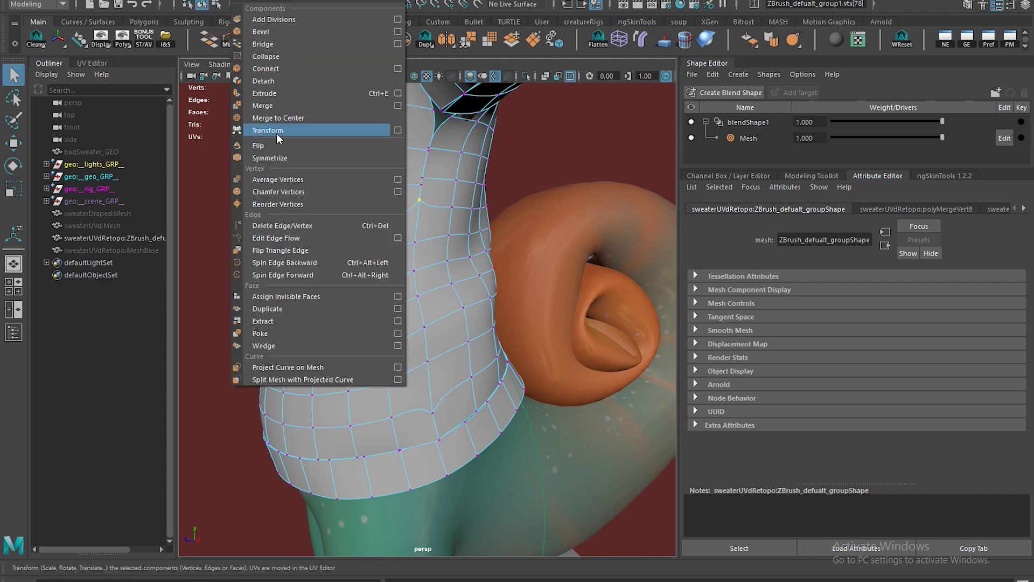
{"action": "left_click", "coordinate": [466, 228]}
Reselect the sweater and merge the remaining side-seam vertex pairs up to the underarm.
{"action": "left_click", "coordinate": [418, 200]}
{"action": "middle_click_drag", "start_coordinate": [418, 200], "coordinate": [392, 226], "text": "alt"}
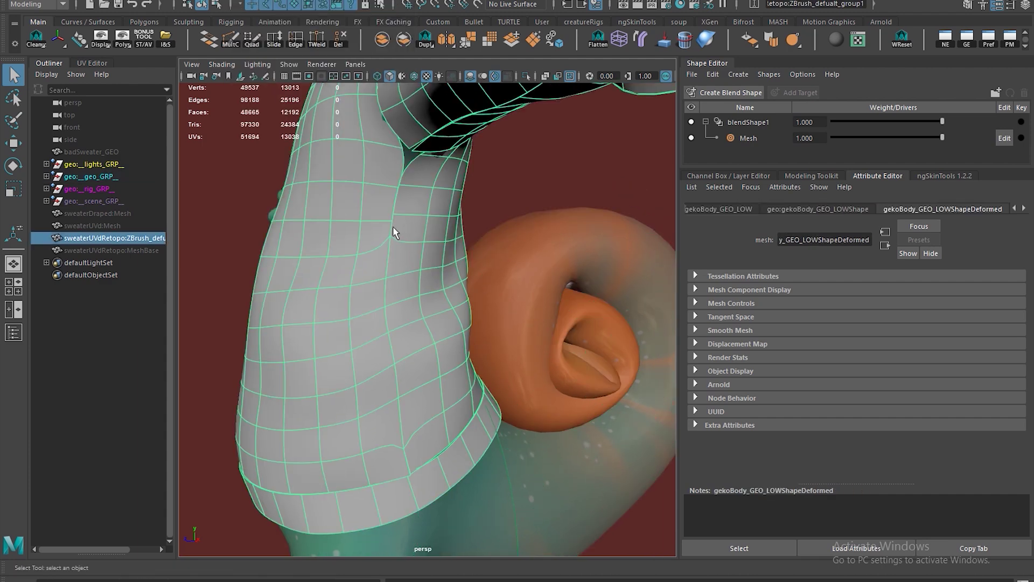
{"action": "key", "text": "F9"}
{"action": "left_click", "coordinate": [393, 220]}
{"action": "left_click", "coordinate": [393, 213], "text": "shift"}
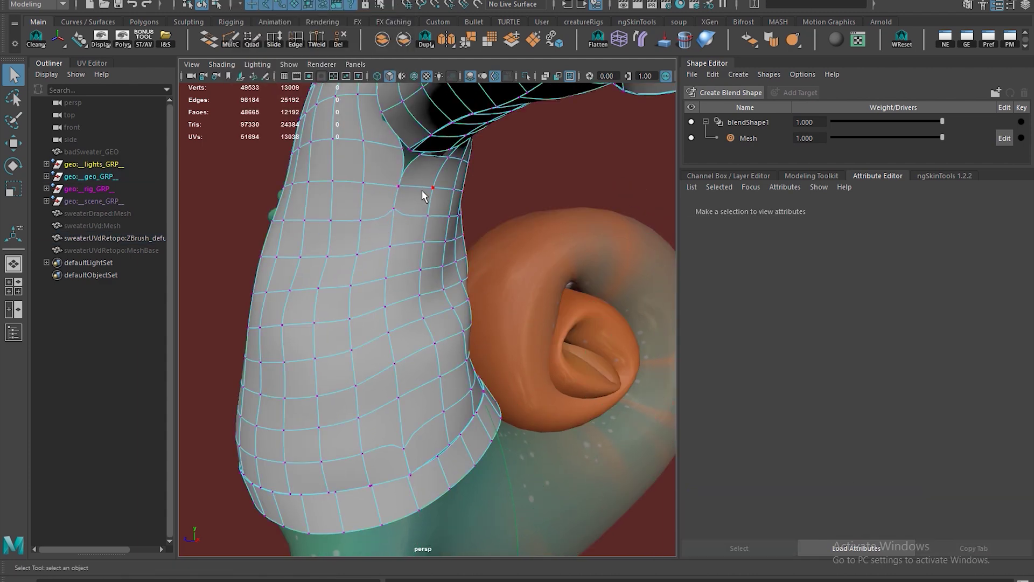
{"action": "left_click", "coordinate": [399, 187], "text": "shift"}
{"action": "key", "text": "g"}
{"action": "left_click_drag", "start_coordinate": [433, 161], "coordinate": [377, 171], "text": "alt"}
{"action": "left_click", "coordinate": [374, 163]}
{"action": "left_click", "coordinate": [411, 170], "text": "shift"}
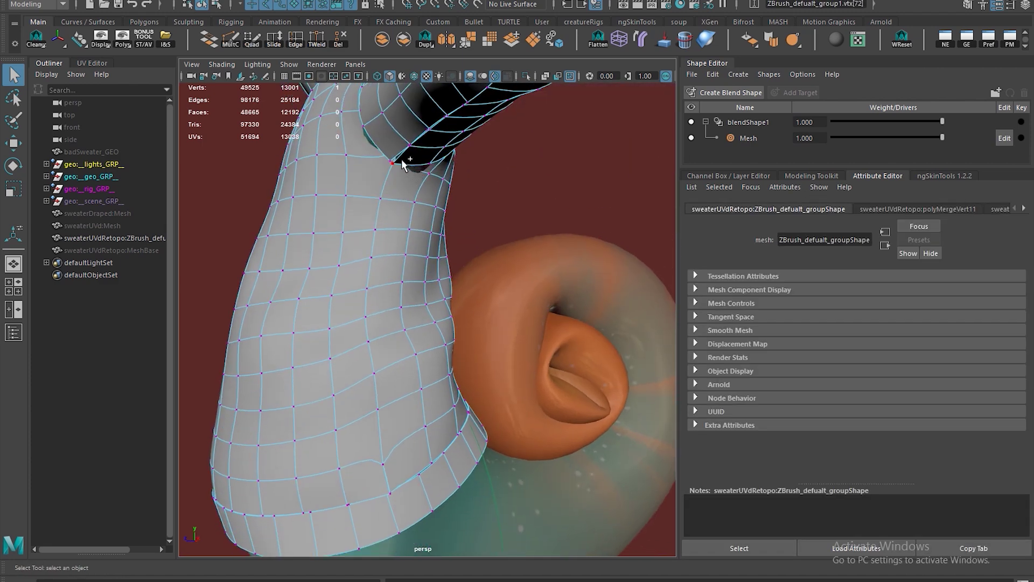
{"action": "key", "text": "m"}
{"action": "left_click_drag", "start_coordinate": [385, 237], "coordinate": [383, 259], "text": "alt"}
Select the sweater alone as an object and inspect its body-piece UV shells in the UV Editor.
{"action": "right_click_drag", "start_coordinate": [400, 293], "coordinate": [448, 172]}
{"action": "left_click_drag", "start_coordinate": [448, 172], "coordinate": [353, 224]}
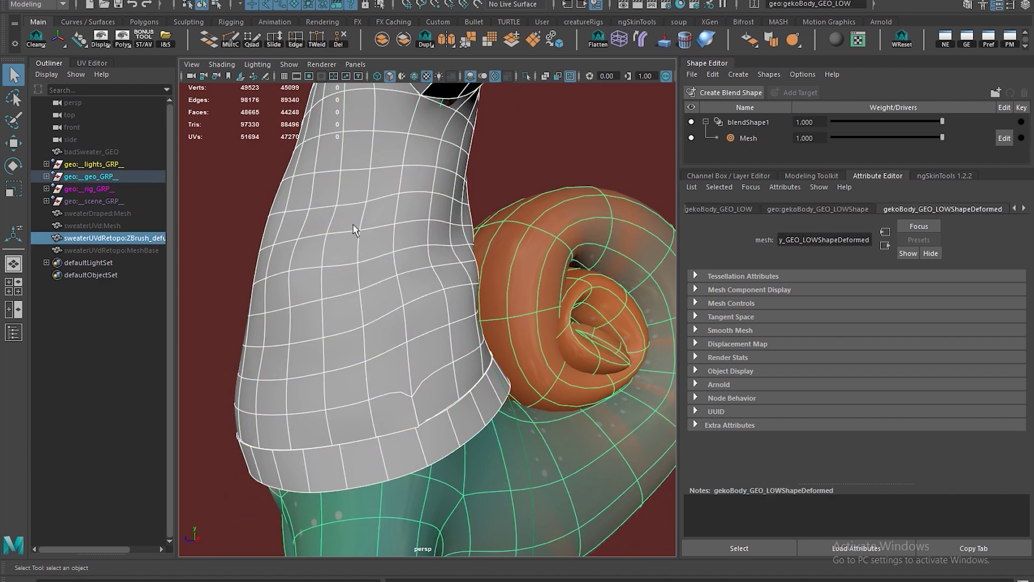
{"action": "left_click", "coordinate": [96, 62]}
{"action": "left_click", "coordinate": [265, 302]}
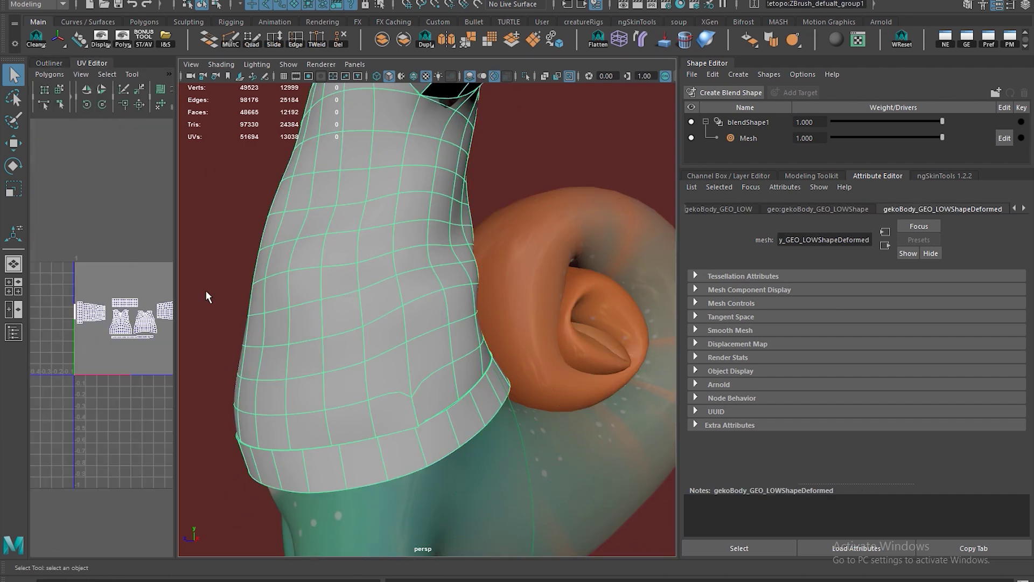
{"action": "scroll", "coordinate": [118, 333], "scroll_direction": "up", "scroll_amount": 10}
{"action": "scroll", "coordinate": [97, 406], "scroll_direction": "down", "scroll_amount": 3}
{"action": "mouse_move", "coordinate": [123, 373]}
{"action": "middle_mouse_down", "text": "alt"}
{"action": "mouse_move", "coordinate": [95, 362]}
{"action": "mouse_move", "coordinate": [203, 361]}
{"action": "mouse_move", "coordinate": [254, 346]}
{"action": "mouse_move", "coordinate": [128, 377]}
{"action": "middle_mouse_up", "text": "alt"}
{"action": "middle_click_drag", "start_coordinate": [152, 266], "coordinate": [162, 282], "text": "alt"}
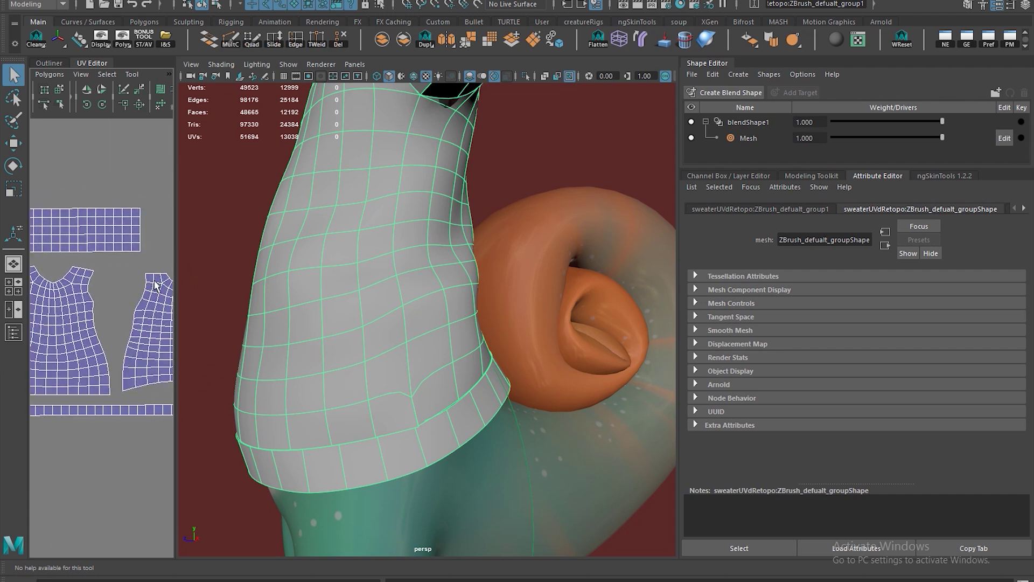
{"action": "middle_click_drag", "start_coordinate": [377, 153], "coordinate": [343, 242], "text": "alt"}
{"action": "left_click_drag", "start_coordinate": [344, 248], "coordinate": [416, 202], "text": "alt"}
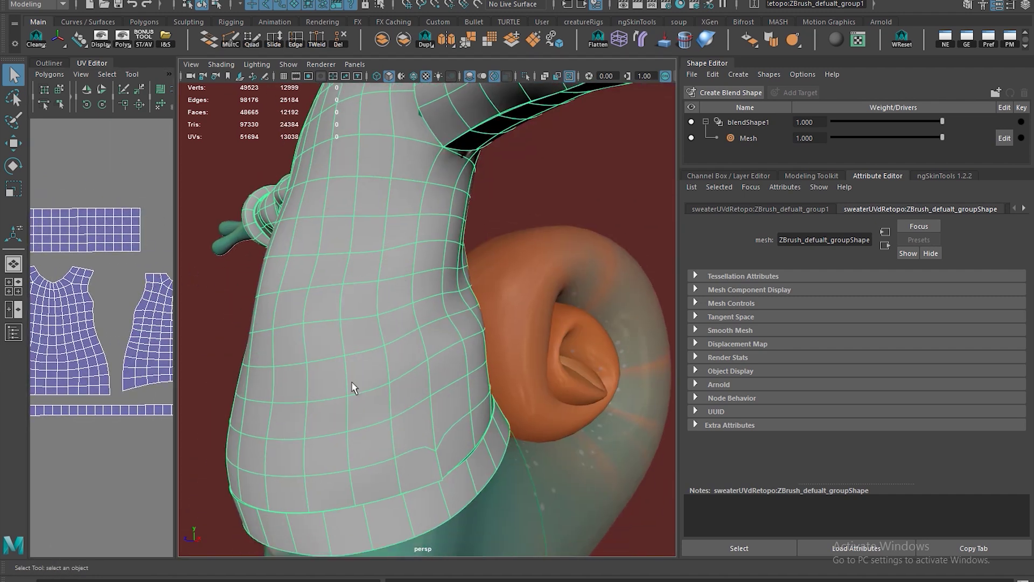
{"action": "scroll", "coordinate": [393, 335], "scroll_direction": "down", "scroll_amount": 5}
{"action": "left_click_drag", "start_coordinate": [394, 335], "coordinate": [372, 322], "text": "alt"}
{"action": "right_click_drag", "start_coordinate": [414, 284], "coordinate": [340, 289], "text": "shift"}
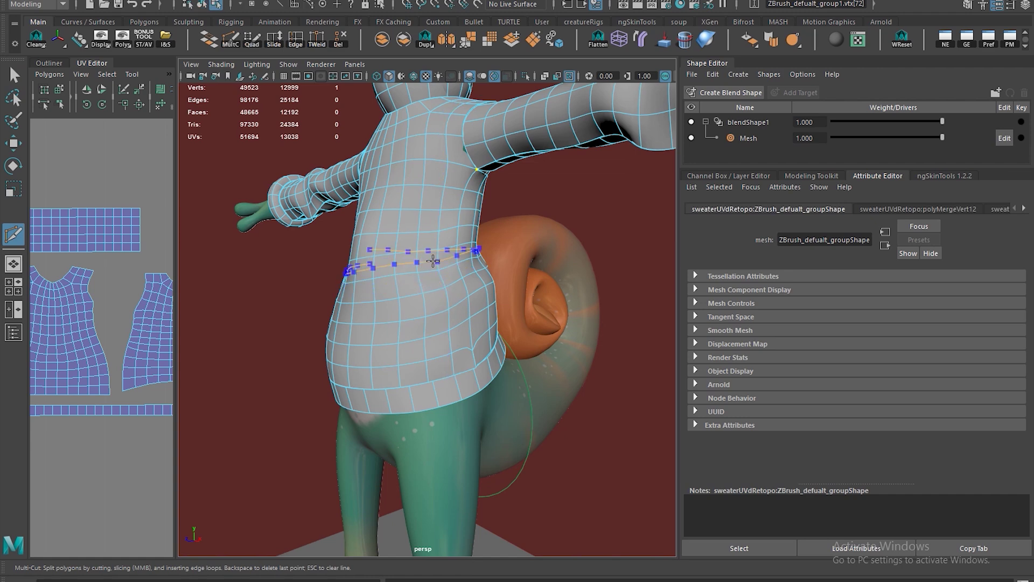
{"action": "key", "text": "Return"}
{"action": "left_click_drag", "start_coordinate": [358, 288], "coordinate": [486, 287], "text": "alt"}
{"action": "key", "text": "q"}
Merge the lower vertex pairs along the sweater's opposite side seam, working upward from above the hem band.
{"action": "scroll", "coordinate": [486, 287], "scroll_direction": "up", "scroll_amount": 5}
{"action": "left_click_drag", "start_coordinate": [471, 332], "coordinate": [438, 309], "text": "alt"}
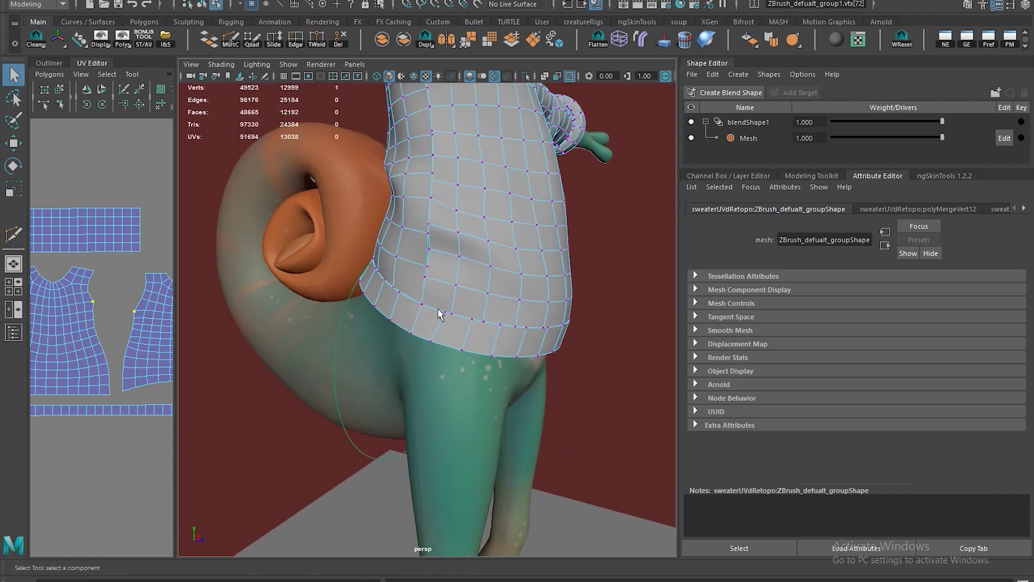
{"action": "scroll", "coordinate": [426, 308], "scroll_direction": "up", "scroll_amount": 3}
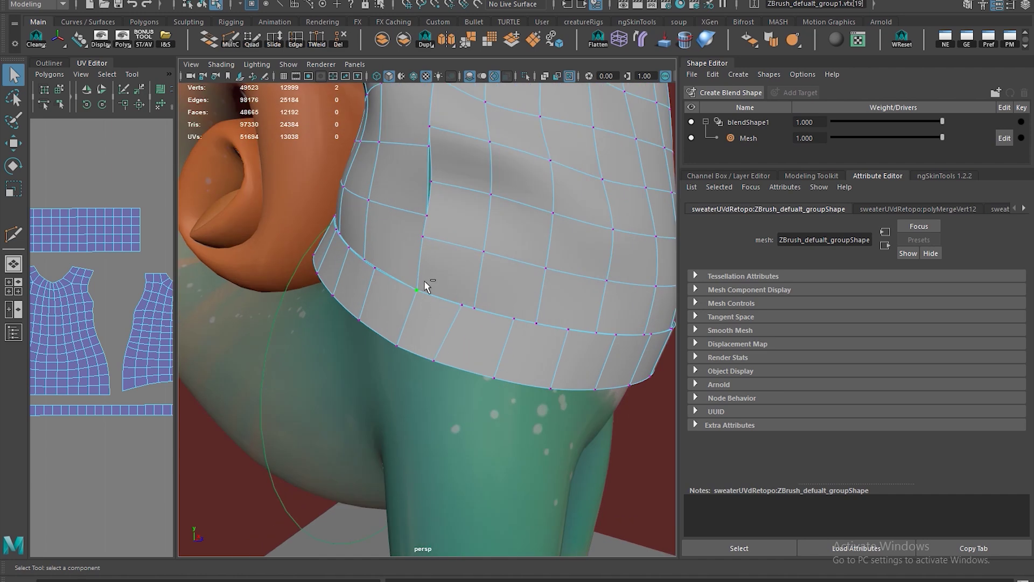
{"action": "right_click_drag", "start_coordinate": [425, 281], "coordinate": [444, 195], "text": "shift"}
{"action": "right_click_drag", "start_coordinate": [469, 240], "coordinate": [478, 193], "text": "shift"}
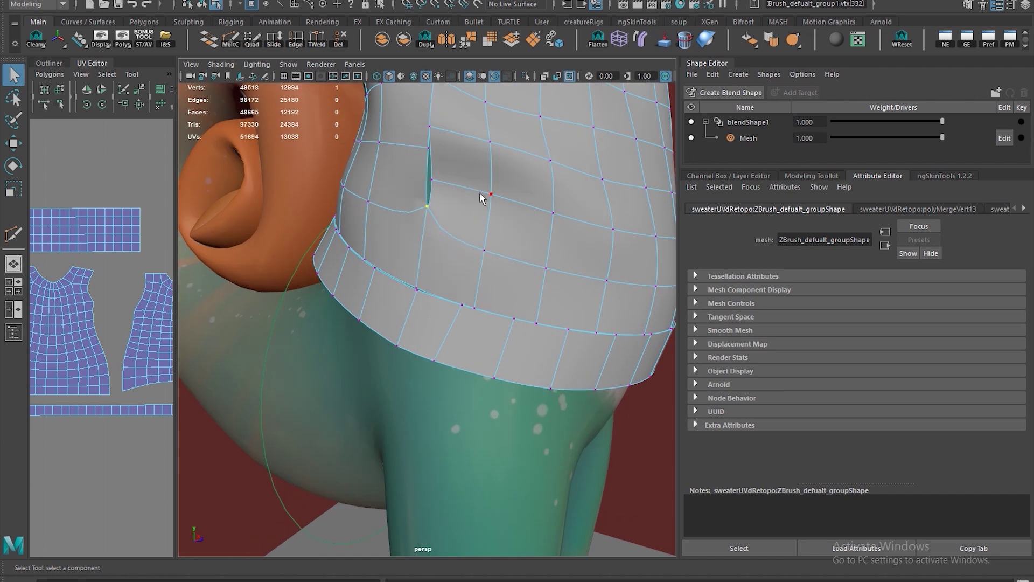
{"action": "middle_click_drag", "start_coordinate": [464, 202], "coordinate": [444, 250], "text": "alt"}
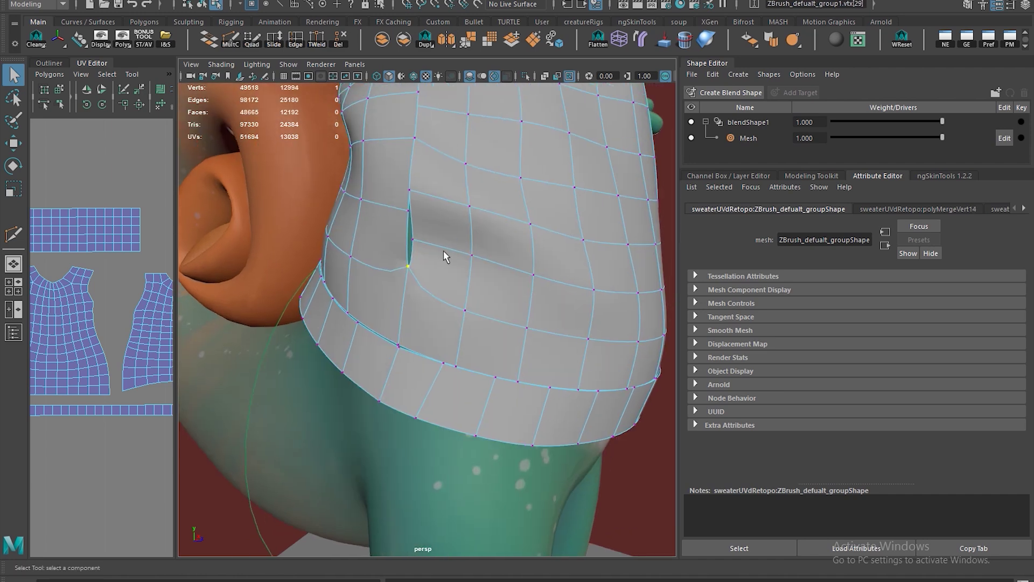
{"action": "left_click", "coordinate": [406, 212], "text": "shift"}
{"action": "right_click_drag", "start_coordinate": [415, 220], "coordinate": [435, 183], "text": "shift"}
{"action": "middle_click_drag", "start_coordinate": [442, 188], "coordinate": [422, 245], "text": "alt"}
{"action": "left_click_drag", "start_coordinate": [422, 245], "coordinate": [437, 241], "text": "alt"}
Turn off the smooth mesh preview and merge the remaining vertex pairs of the opposite side seam up to the underarm.
{"action": "left_click", "coordinate": [402, 241]}
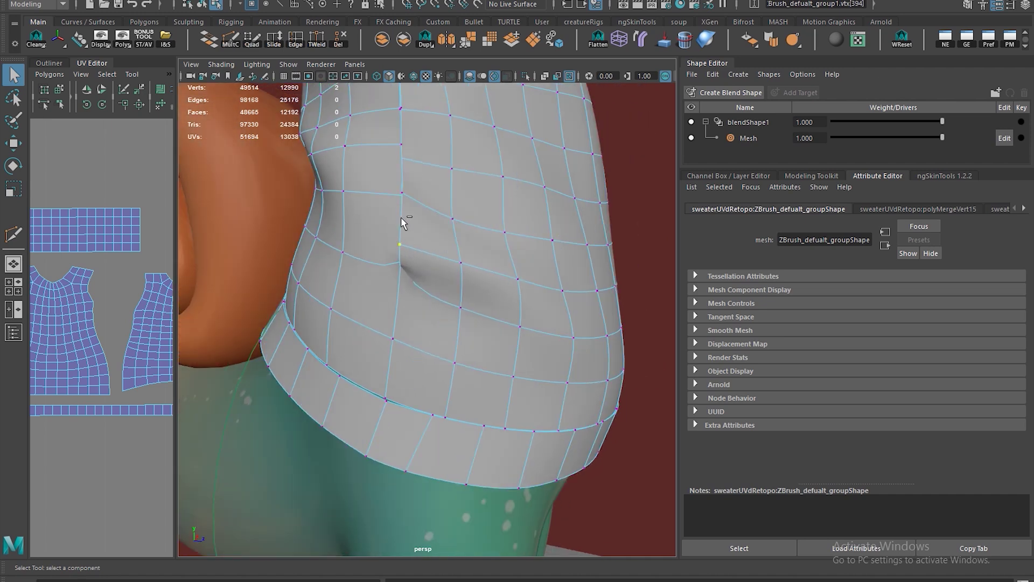
{"action": "key", "text": "1"}
{"action": "right_click_drag", "start_coordinate": [435, 247], "coordinate": [439, 250], "text": "shift"}
{"action": "left_click_drag", "start_coordinate": [439, 249], "coordinate": [386, 244], "text": "alt"}
{"action": "left_click_drag", "start_coordinate": [431, 167], "coordinate": [401, 243], "text": "alt"}
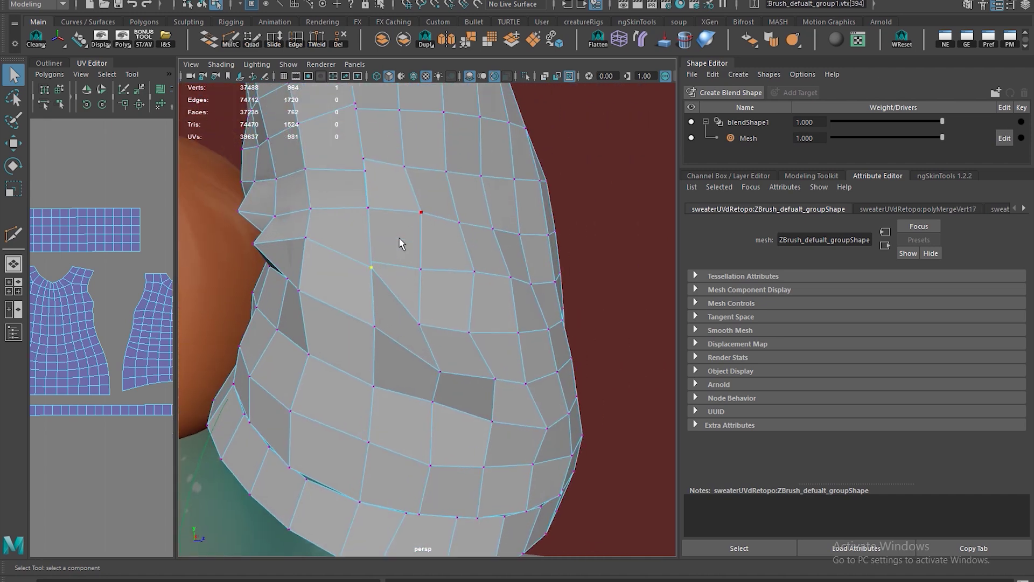
{"action": "middle_click_drag", "start_coordinate": [419, 234], "coordinate": [414, 264], "text": "alt"}
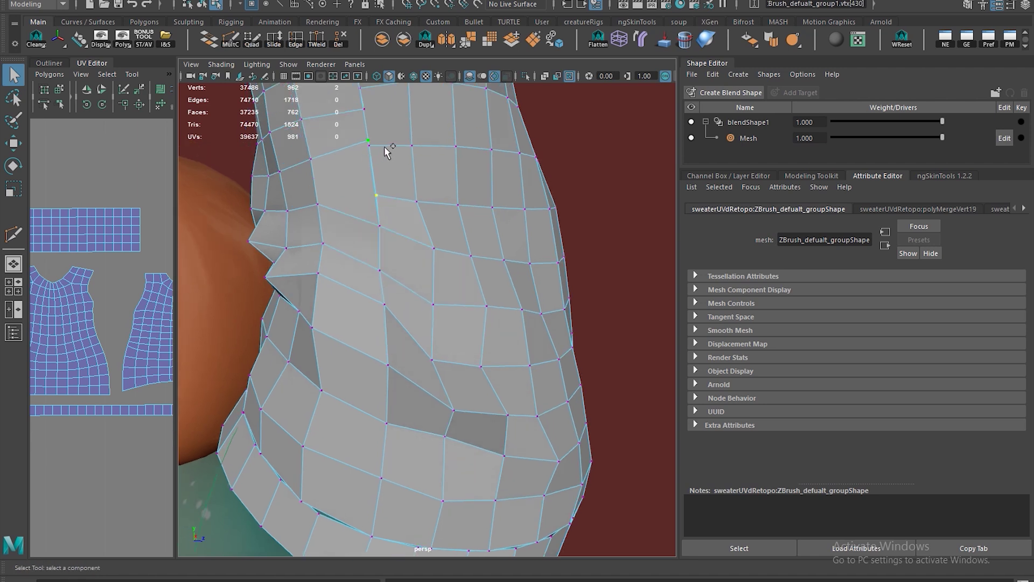
{"action": "middle_click_drag", "start_coordinate": [376, 154], "coordinate": [378, 199], "text": "alt"}
{"action": "left_click", "coordinate": [378, 199]}
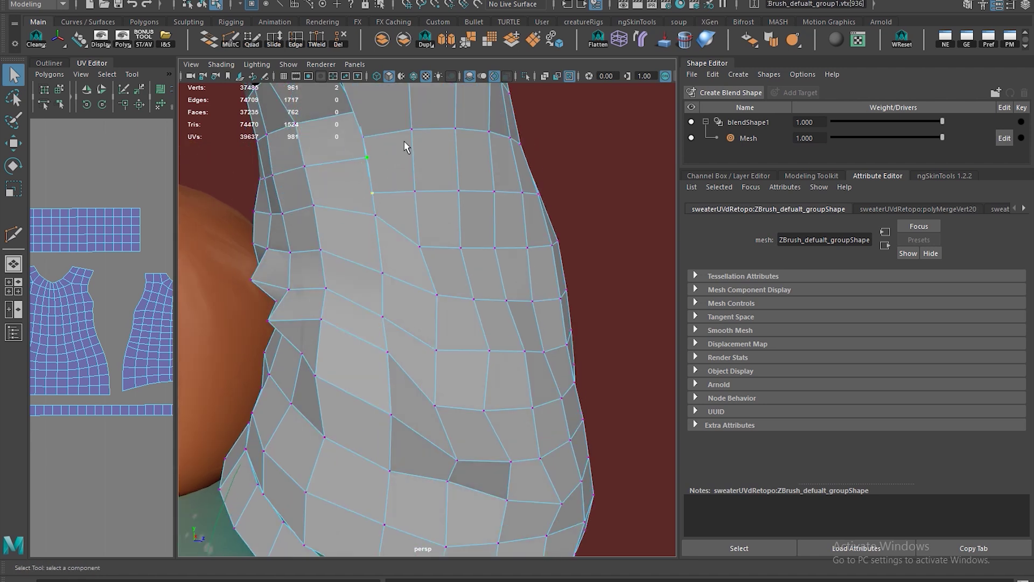
{"action": "key", "text": "g"}
{"action": "left_click_drag", "start_coordinate": [370, 179], "coordinate": [369, 149], "text": "alt"}
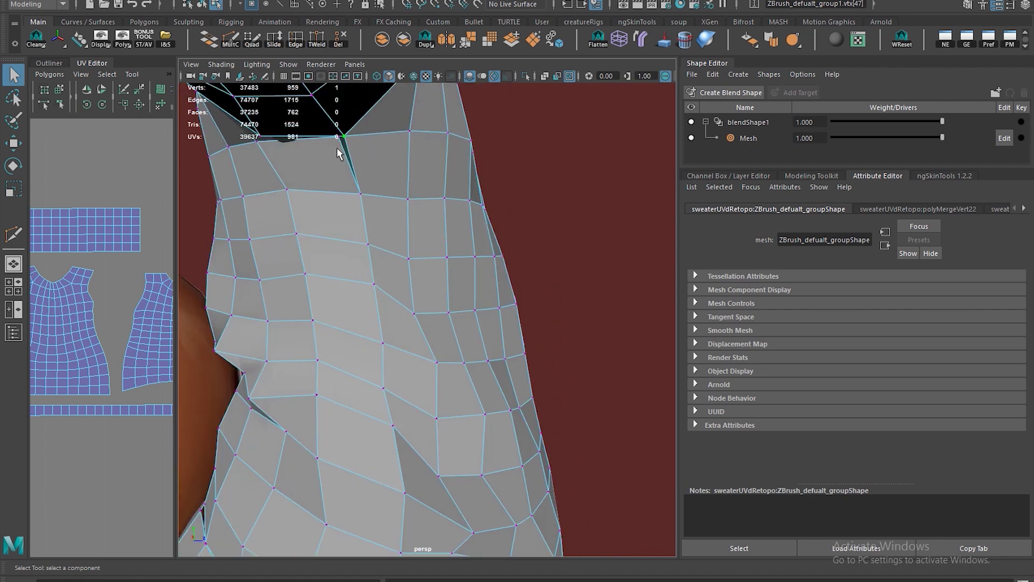
{"action": "right_click_drag", "start_coordinate": [453, 198], "coordinate": [427, 243], "text": "alt"}
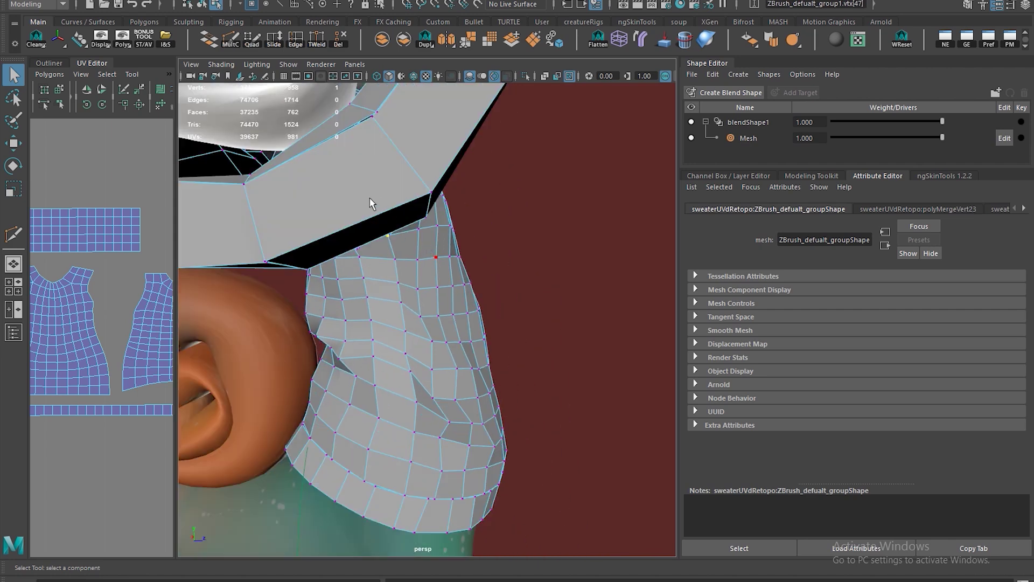
Return the sweater to object selection and inspect its merged torso and sleeves from the front and sides.
{"action": "left_click_drag", "start_coordinate": [370, 199], "coordinate": [417, 263], "text": "alt"}
{"action": "right_click_drag", "start_coordinate": [417, 262], "coordinate": [476, 254]}
{"action": "left_click_drag", "start_coordinate": [477, 255], "coordinate": [447, 288], "text": "alt"}
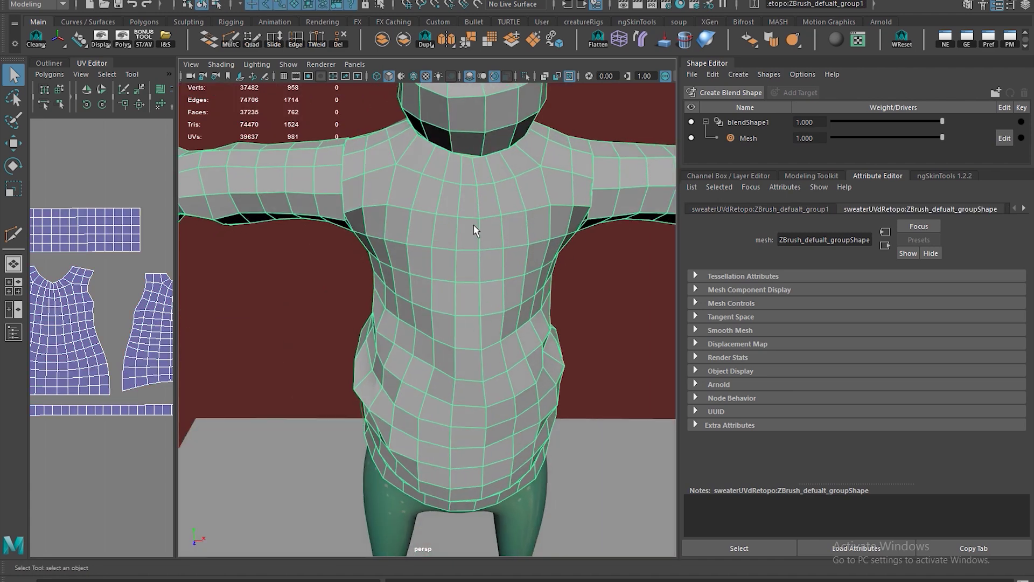
{"action": "left_click_drag", "start_coordinate": [473, 224], "coordinate": [529, 232], "text": "alt"}
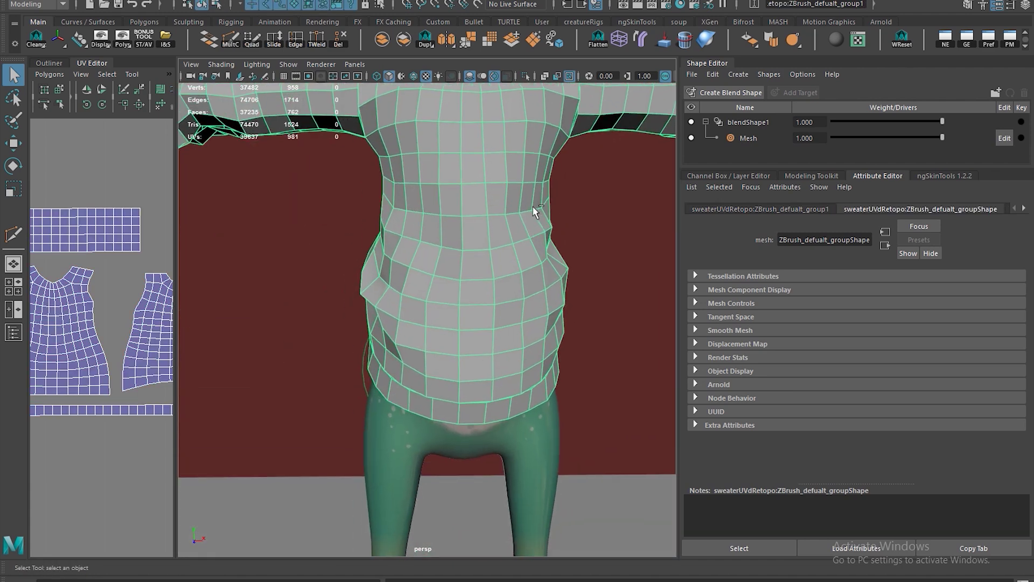
{"action": "middle_click_drag", "start_coordinate": [590, 245], "coordinate": [529, 268], "text": "alt"}
{"action": "right_click_drag", "start_coordinate": [528, 268], "coordinate": [488, 268], "text": "alt"}
{"action": "left_click_drag", "start_coordinate": [488, 269], "coordinate": [412, 260], "text": "alt"}
{"action": "middle_click_drag", "start_coordinate": [469, 200], "coordinate": [415, 240], "text": "alt"}
{"action": "left_click_drag", "start_coordinate": [415, 240], "coordinate": [496, 231], "text": "alt"}
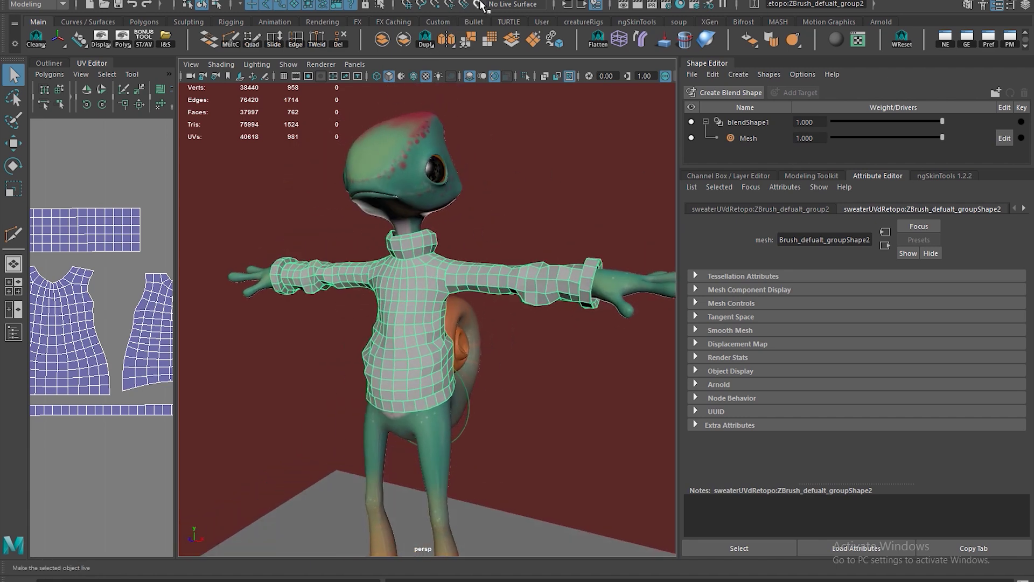
Make a duplicate of the sweater the live surface and select the original sweater.
{"action": "left_click", "coordinate": [479, 4]}
{"action": "middle_click_drag", "start_coordinate": [425, 325], "coordinate": [417, 279], "text": "alt"}
{"action": "left_click", "coordinate": [418, 279]}
{"action": "left_click_drag", "start_coordinate": [511, 296], "coordinate": [399, 300], "text": "alt"}
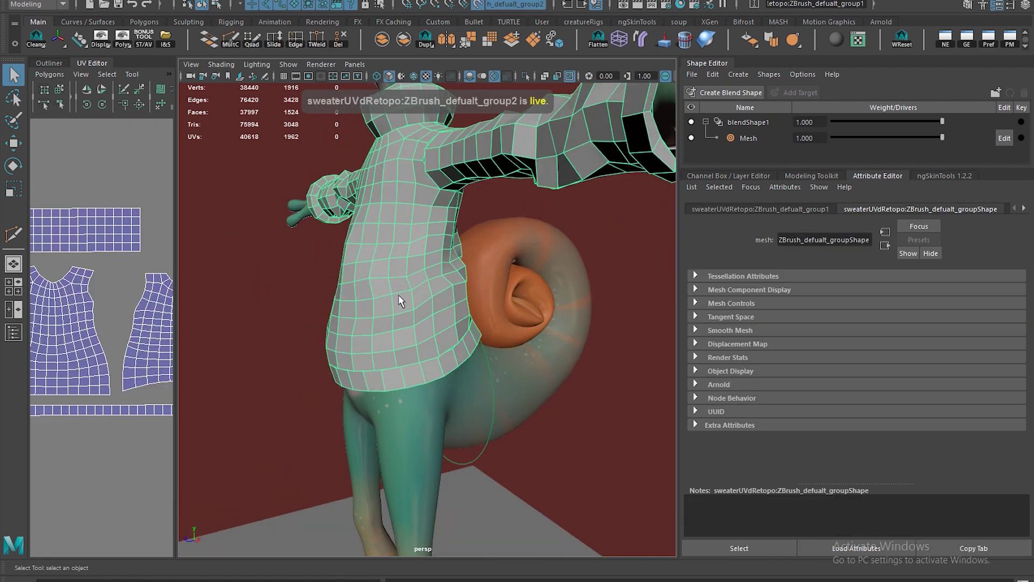
{"action": "right_click_drag", "start_coordinate": [399, 300], "coordinate": [441, 237], "text": "alt"}
{"action": "middle_click_drag", "start_coordinate": [441, 237], "coordinate": [435, 265], "text": "alt"}
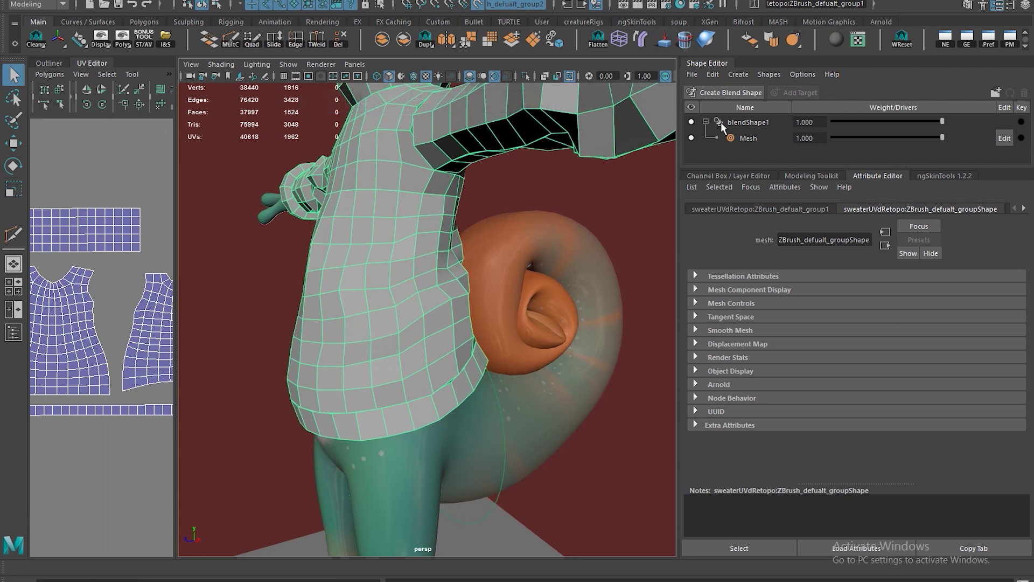
Relax the uneven vertices on the side of the sweater's torso against the live surface with Quad Draw.
{"action": "left_click", "coordinate": [970, 5]}
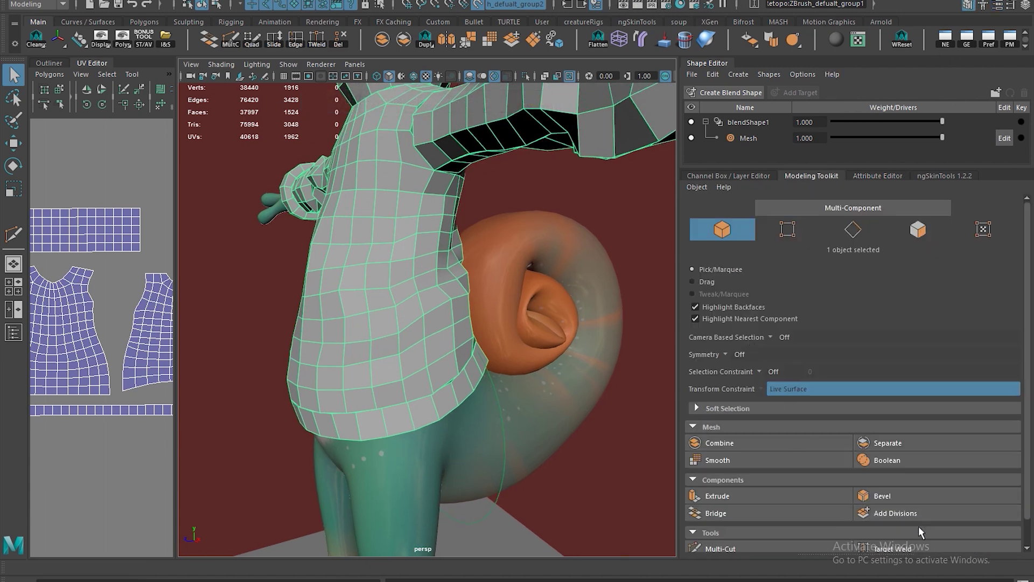
{"action": "scroll", "coordinate": [915, 533], "scroll_direction": "down", "scroll_amount": 1}
{"action": "left_click", "coordinate": [865, 536]}
{"action": "mouse_move", "coordinate": [514, 367]}
{"action": "left_mouse_down", "text": "alt"}
{"action": "mouse_move", "coordinate": [483, 358]}
{"action": "mouse_move", "coordinate": [462, 264]}
{"action": "left_mouse_up", "text": "alt"}
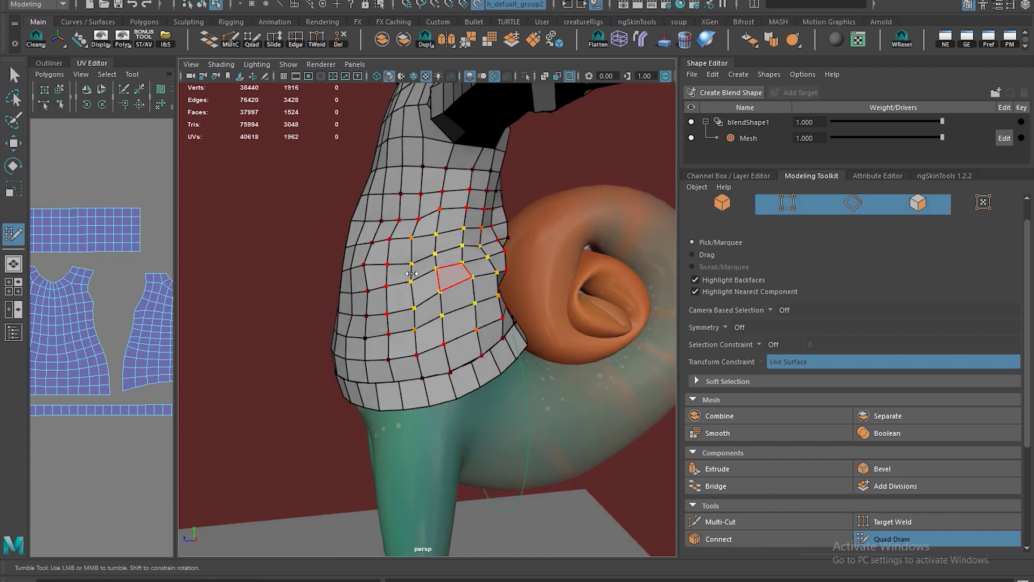
{"action": "mouse_move", "coordinate": [494, 244]}
{"action": "left_mouse_down", "text": "shift"}
{"action": "mouse_move", "coordinate": [459, 310]}
{"action": "mouse_move", "coordinate": [477, 173]}
{"action": "left_mouse_up", "text": "shift"}
{"action": "left_click_drag", "start_coordinate": [400, 297], "coordinate": [560, 290], "text": "alt"}
{"action": "middle_click_drag", "start_coordinate": [560, 291], "coordinate": [509, 287], "text": "alt"}
{"action": "right_click_drag", "start_coordinate": [509, 287], "coordinate": [463, 282], "text": "alt"}
{"action": "left_click_drag", "start_coordinate": [463, 281], "coordinate": [429, 329], "text": "alt"}
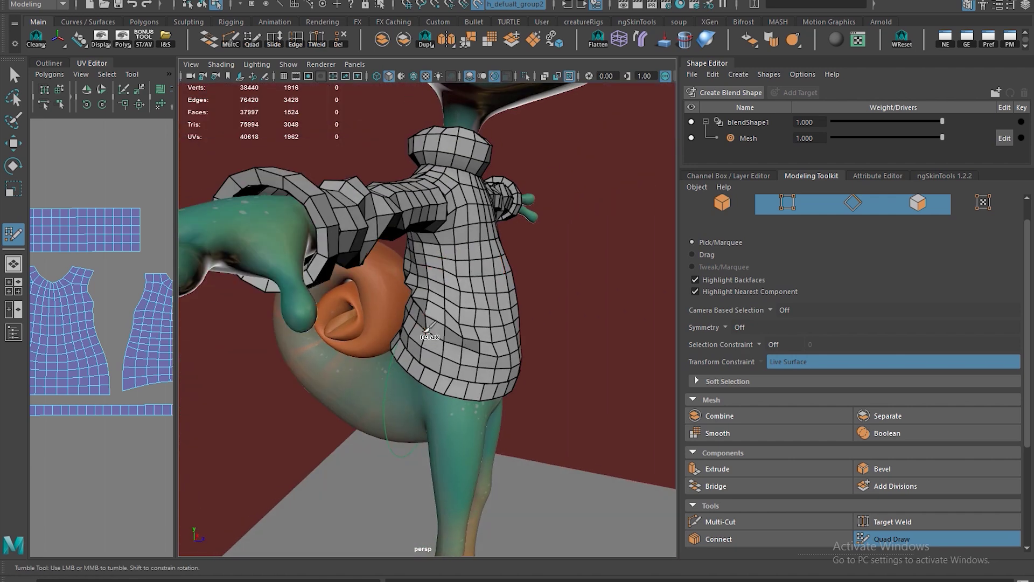
Exit Quad Draw and select the original sweater as an object.
{"action": "key", "text": "q"}
{"action": "right_click_drag", "start_coordinate": [474, 311], "coordinate": [519, 273]}
{"action": "left_click", "coordinate": [520, 272]}
{"action": "mouse_move", "coordinate": [571, 294]}
{"action": "left_mouse_down", "text": "alt"}
{"action": "mouse_move", "coordinate": [495, 316]}
{"action": "mouse_move", "coordinate": [570, 320]}
{"action": "mouse_move", "coordinate": [516, 316]}
{"action": "mouse_move", "coordinate": [528, 319]}
{"action": "left_mouse_up", "text": "alt"}
{"action": "left_click", "coordinate": [514, 312]}
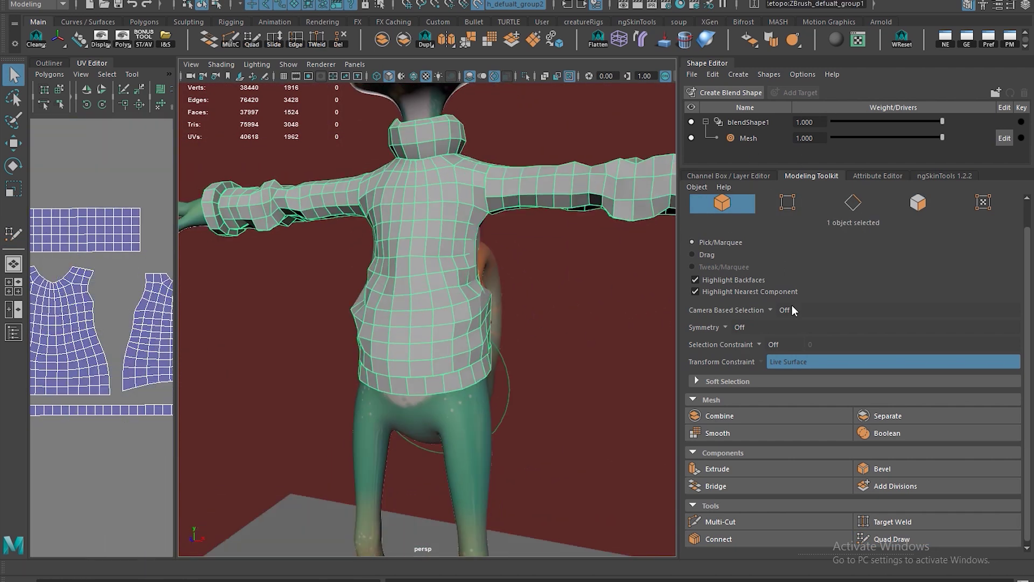
Examine the sweater's construction history nodes in the Attribute Editor, including its polyMergeVert, polyTweak and polySmoothFace nodes.
{"action": "left_click", "coordinate": [730, 176]}
{"action": "left_click", "coordinate": [865, 176]}
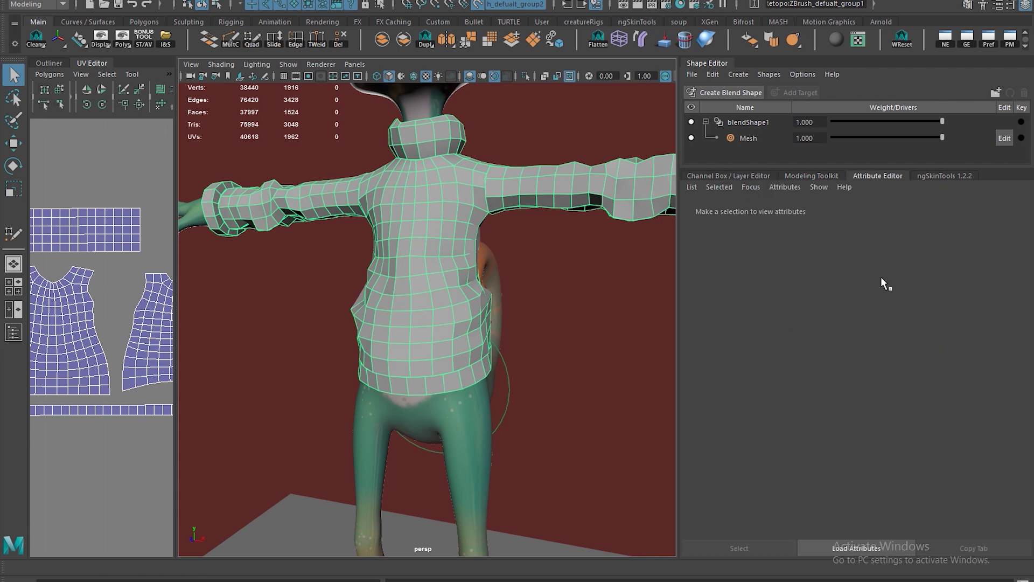
{"action": "scroll", "coordinate": [974, 209], "scroll_direction": "down", "scroll_amount": 4}
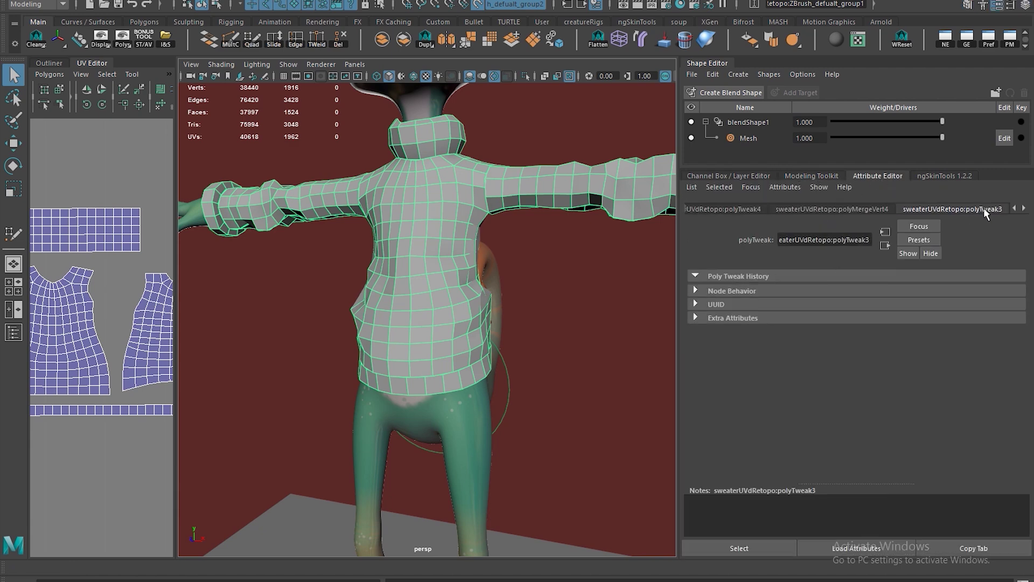
{"action": "scroll", "coordinate": [983, 209], "scroll_direction": "down", "scroll_amount": 7}
{"action": "scroll", "coordinate": [977, 209], "scroll_direction": "up", "scroll_amount": 3}
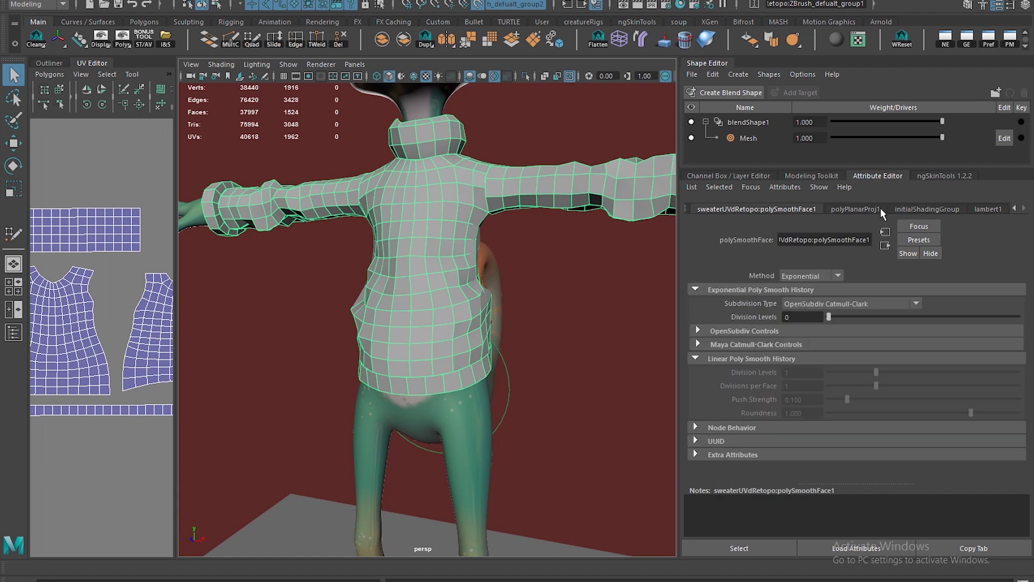
{"action": "scroll", "coordinate": [881, 208], "scroll_direction": "up", "scroll_amount": 2}
{"action": "scroll", "coordinate": [874, 209], "scroll_direction": "up", "scroll_amount": 14}
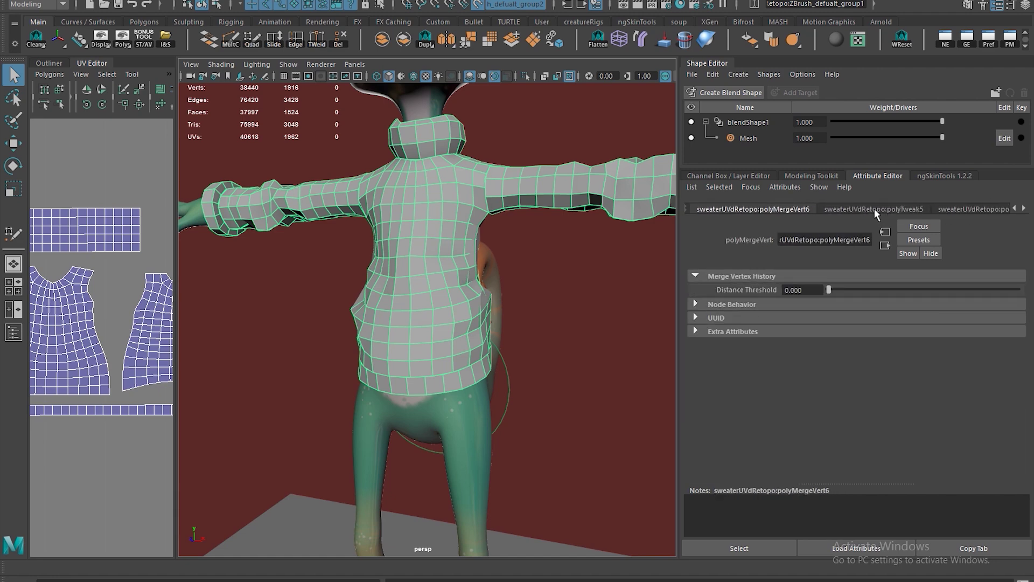
{"action": "scroll", "coordinate": [874, 208], "scroll_direction": "up", "scroll_amount": 7}
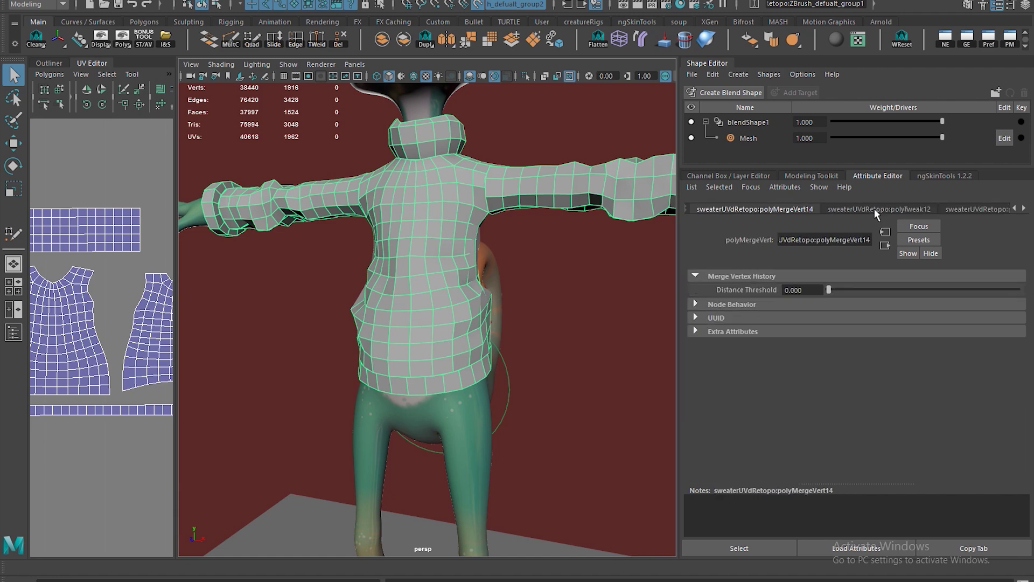
{"action": "scroll", "coordinate": [874, 209], "scroll_direction": "up", "scroll_amount": 4}
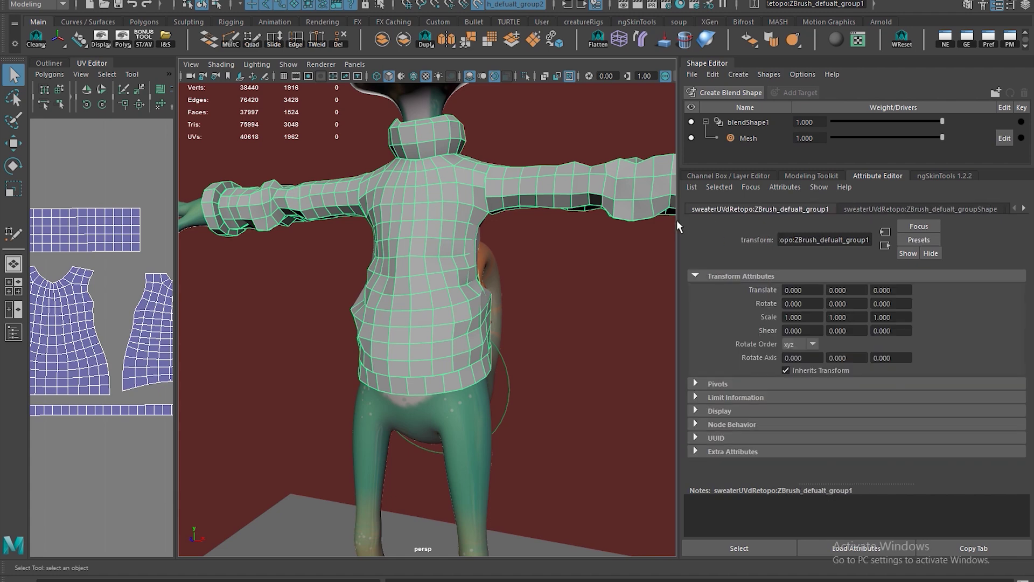
Widen the Attribute Editor and look through the sweater's history nodes again, down to the wrap1 and tweak1 nodes.
{"action": "left_click_drag", "start_coordinate": [679, 229], "coordinate": [467, 249]}
{"action": "left_click", "coordinate": [889, 210]}
{"action": "scroll", "coordinate": [919, 215], "scroll_direction": "down", "scroll_amount": 5}
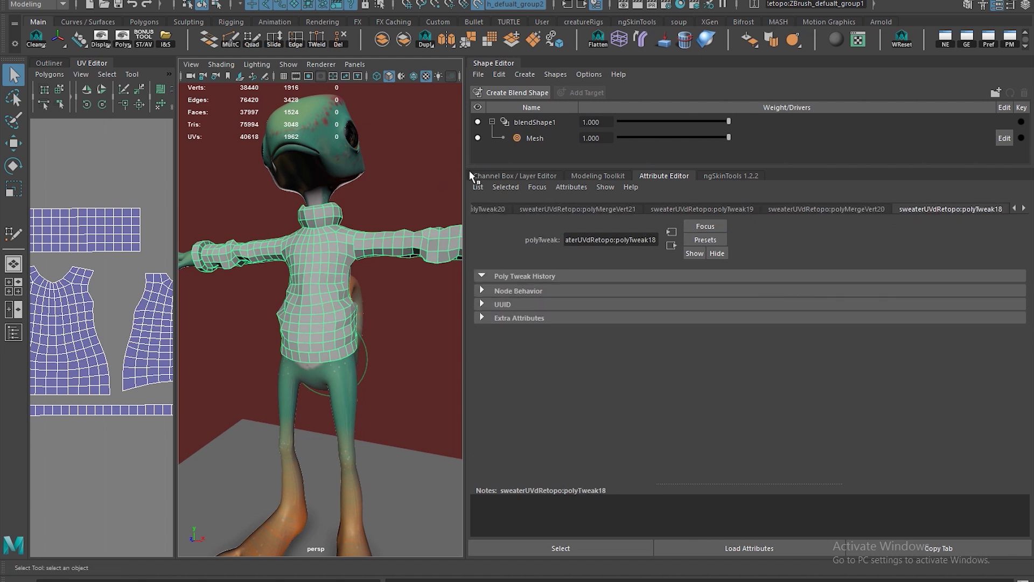
{"action": "scroll", "coordinate": [905, 210], "scroll_direction": "down", "scroll_amount": 3}
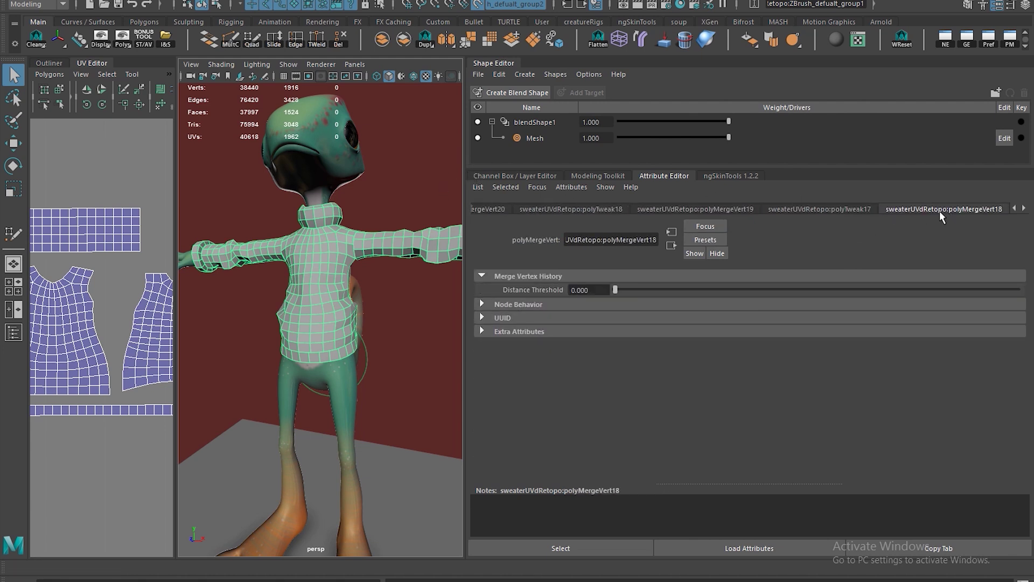
{"action": "scroll", "coordinate": [656, 208], "scroll_direction": "up", "scroll_amount": 6}
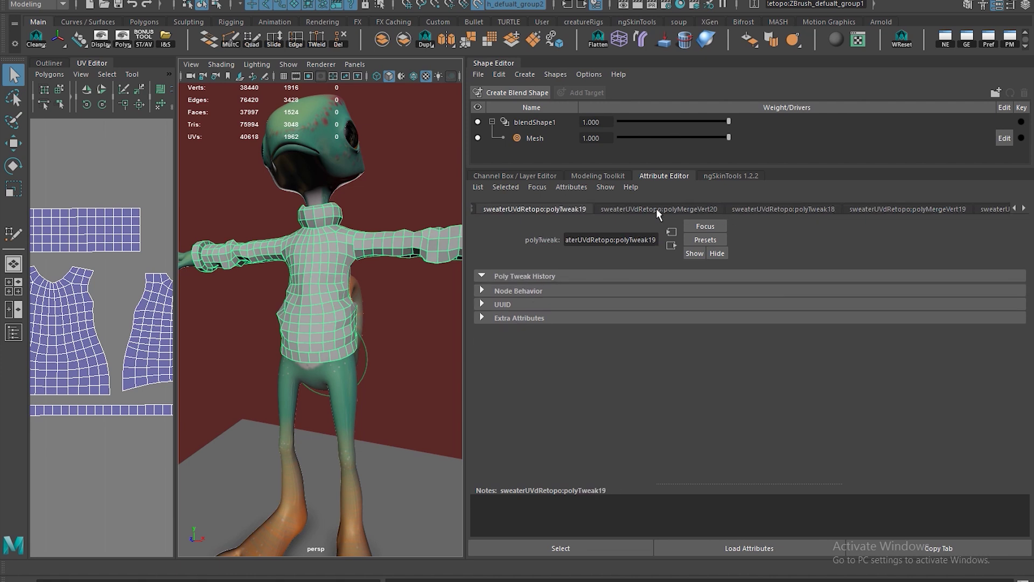
{"action": "scroll", "coordinate": [656, 208], "scroll_direction": "up", "scroll_amount": 4}
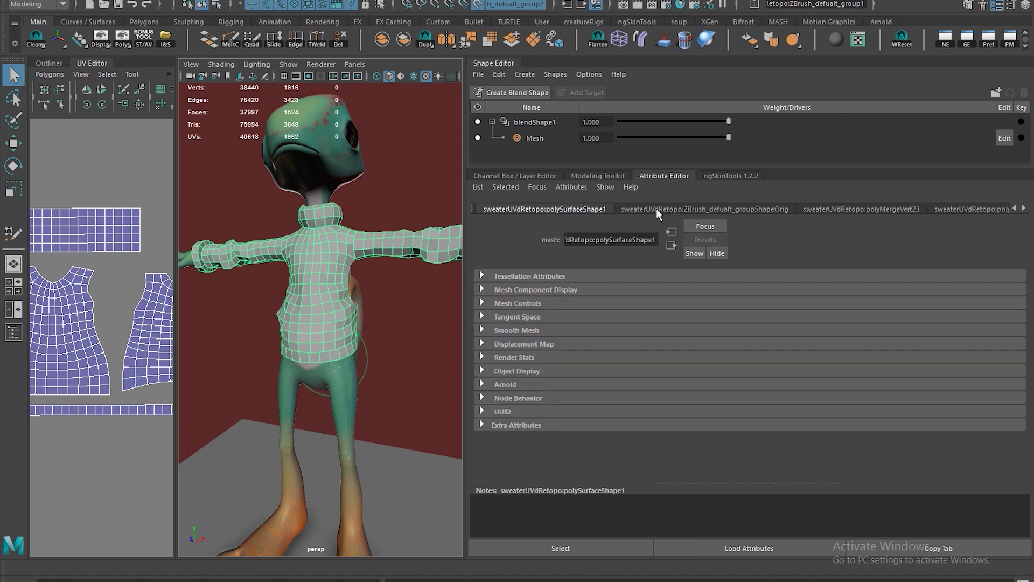
{"action": "scroll", "coordinate": [687, 211], "scroll_direction": "down", "scroll_amount": 2}
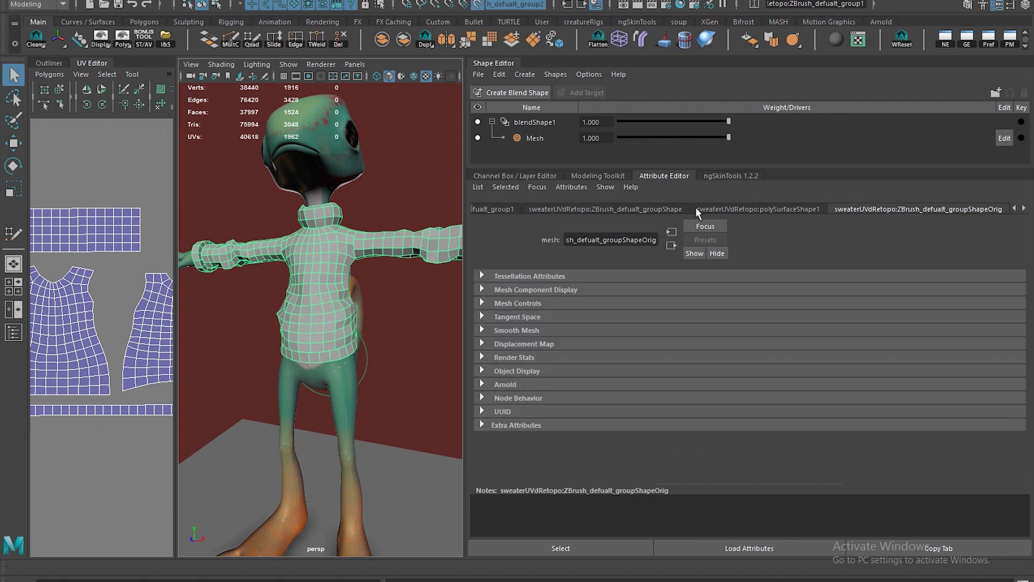
{"action": "scroll", "coordinate": [698, 208], "scroll_direction": "down", "scroll_amount": 10}
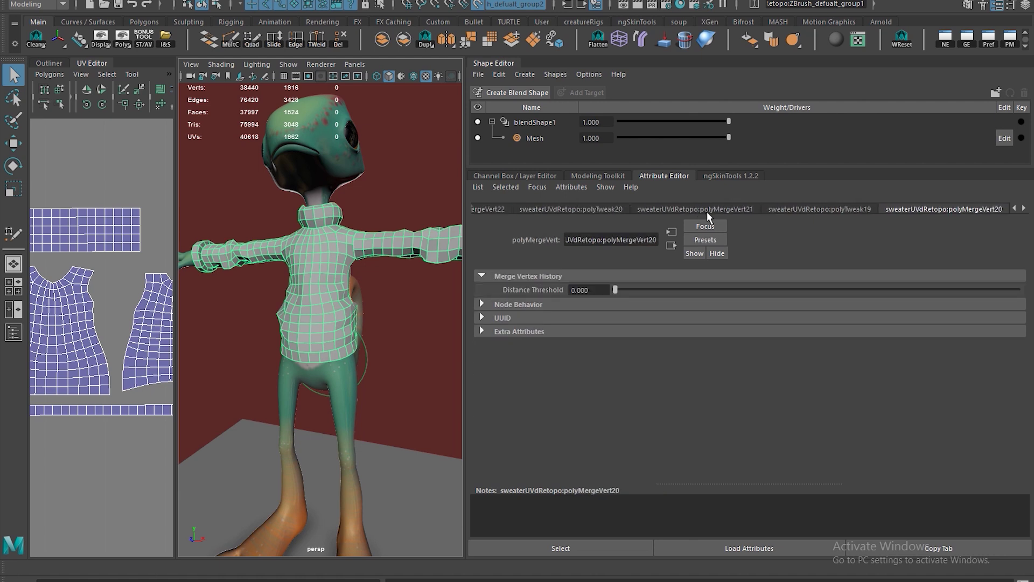
{"action": "scroll", "coordinate": [703, 211], "scroll_direction": "down", "scroll_amount": 15}
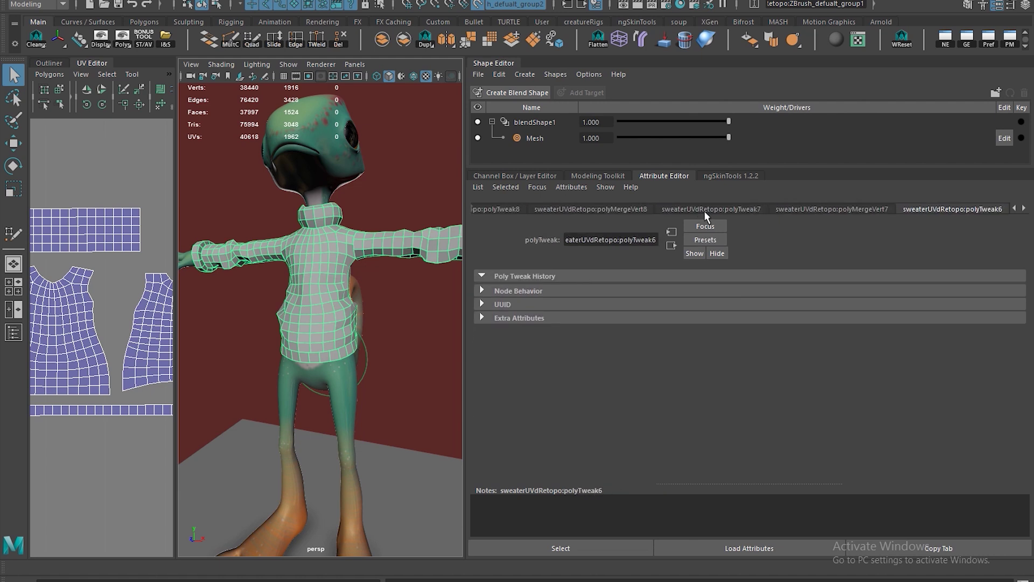
{"action": "scroll", "coordinate": [704, 211], "scroll_direction": "down", "scroll_amount": 6}
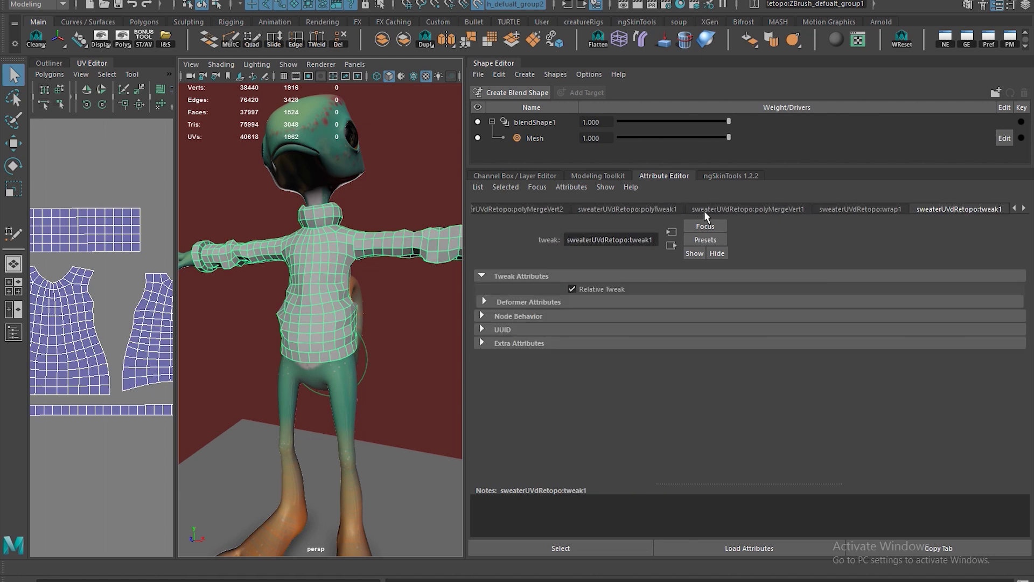
Set the Division Levels of the sweater's polySmoothFace1 history node to 1.
{"action": "scroll", "coordinate": [730, 211], "scroll_direction": "down", "scroll_amount": 2}
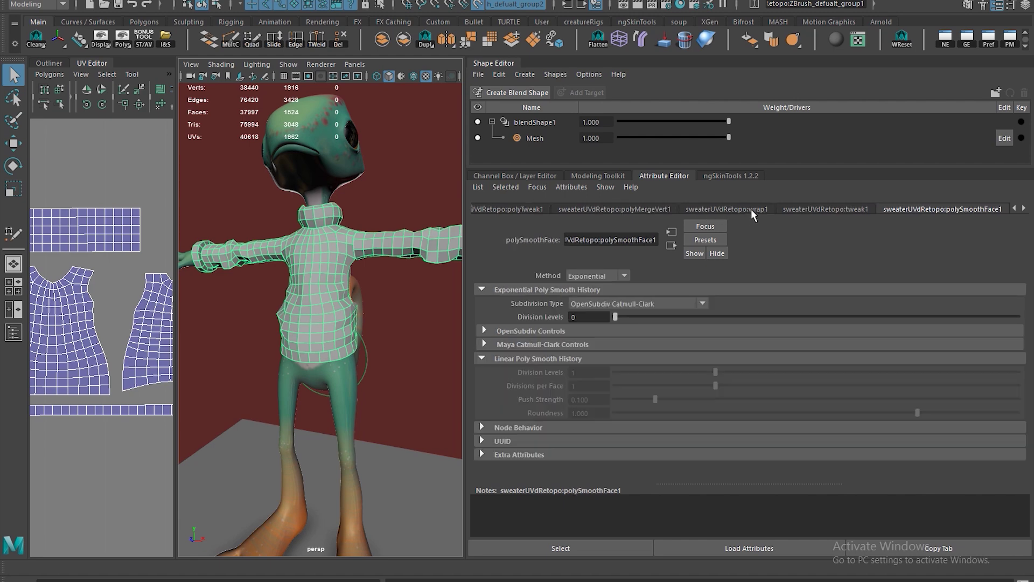
{"action": "left_click", "coordinate": [917, 208]}
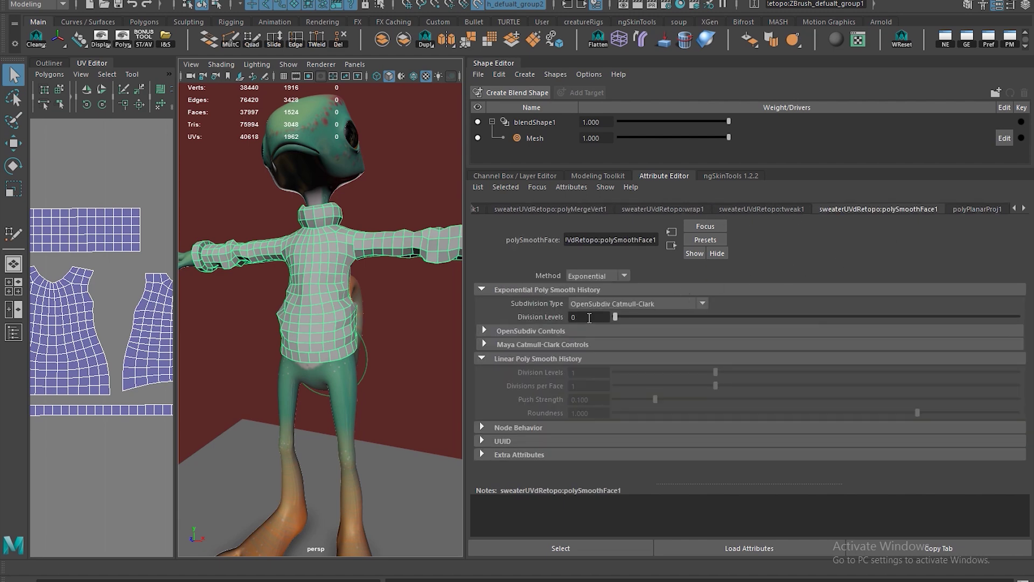
{"action": "type", "text": "1"}
{"action": "key", "text": "Return"}
{"action": "left_click", "coordinate": [419, 360]}
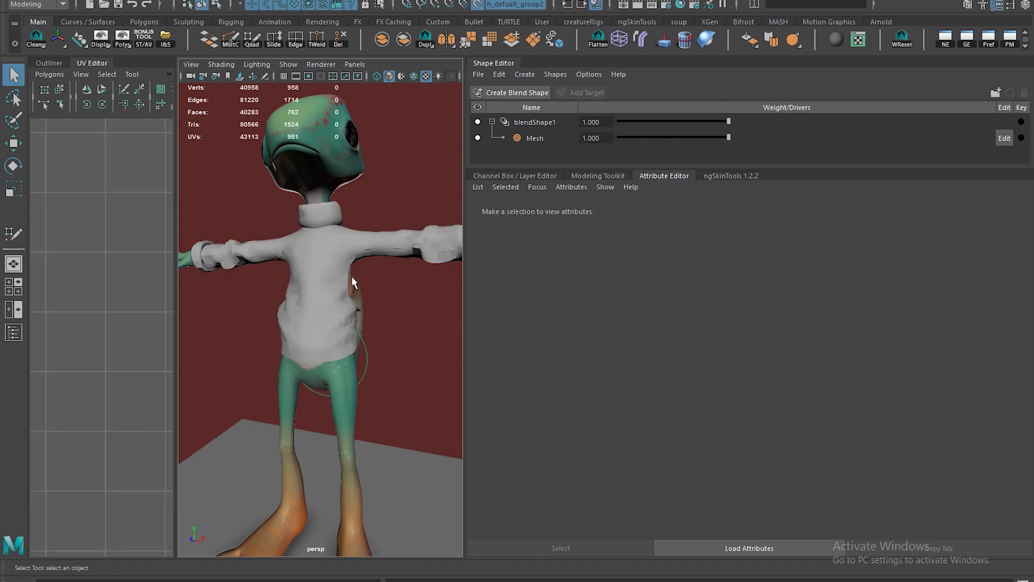
Select the smoothed sweater and turn off the live surface.
{"action": "left_click", "coordinate": [351, 277]}
{"action": "left_click_drag", "start_coordinate": [396, 284], "coordinate": [360, 278], "text": "alt"}
{"action": "scroll", "coordinate": [380, 313], "scroll_direction": "up", "scroll_amount": 5}
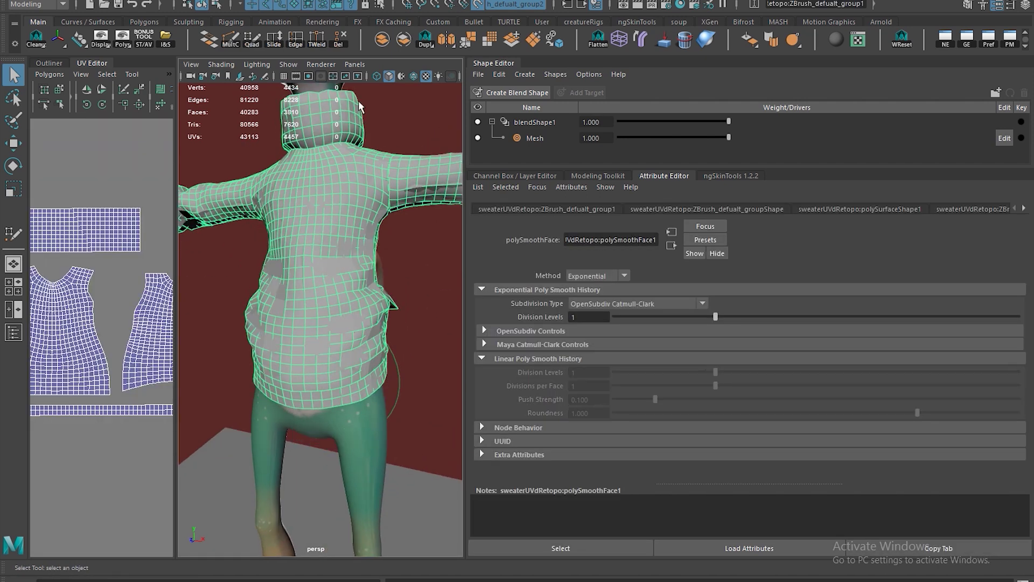
{"action": "left_click", "coordinate": [484, 2]}
{"action": "left_click_drag", "start_coordinate": [372, 186], "coordinate": [421, 183], "text": "alt"}
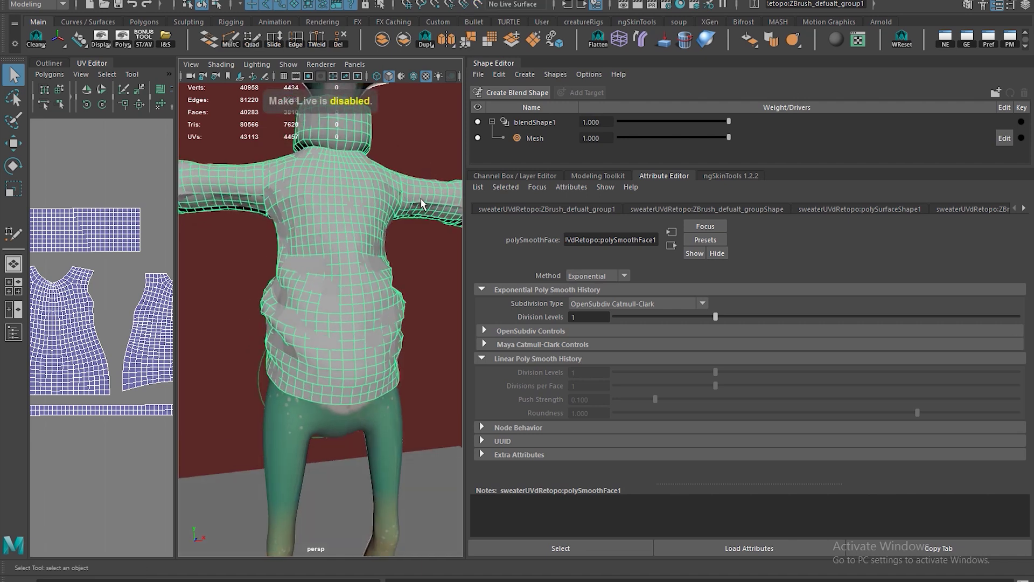
Select only the retopologized sweater and clear the overlapping former live mesh from view.
{"action": "left_click", "coordinate": [419, 223]}
{"action": "middle_click_drag", "start_coordinate": [420, 221], "coordinate": [414, 227], "text": "alt"}
{"action": "left_click", "coordinate": [408, 213]}
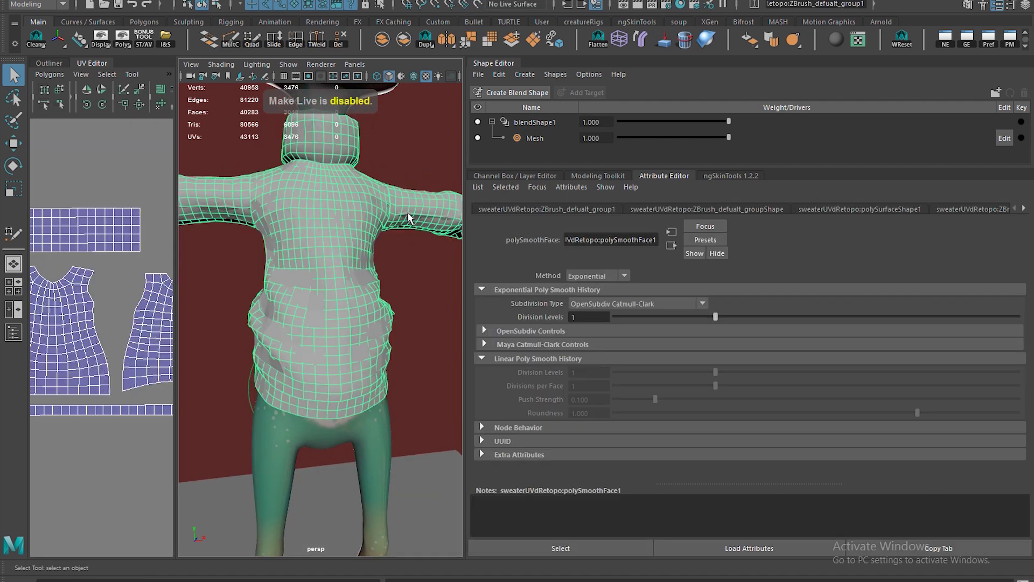
{"action": "key", "text": "3"}
{"action": "left_click_drag", "start_coordinate": [411, 227], "coordinate": [380, 247], "text": "alt"}
{"action": "left_click", "coordinate": [403, 366]}
{"action": "left_click_drag", "start_coordinate": [403, 366], "coordinate": [406, 311], "text": "alt"}
{"action": "left_click", "coordinate": [367, 327]}
Inspect the subdivided sweater's folds and edge flow up close, from the torso around to the back.
{"action": "scroll", "coordinate": [341, 326], "scroll_direction": "up", "scroll_amount": 8}
{"action": "scroll", "coordinate": [336, 323], "scroll_direction": "down", "scroll_amount": 8}
{"action": "scroll", "coordinate": [349, 323], "scroll_direction": "up", "scroll_amount": 9}
{"action": "scroll", "coordinate": [377, 347], "scroll_direction": "down", "scroll_amount": 9}
{"action": "scroll", "coordinate": [354, 325], "scroll_direction": "up", "scroll_amount": 4}
{"action": "scroll", "coordinate": [355, 312], "scroll_direction": "down", "scroll_amount": 8}
{"action": "scroll", "coordinate": [355, 311], "scroll_direction": "up", "scroll_amount": 5}
{"action": "left_click", "coordinate": [422, 300]}
{"action": "left_click_drag", "start_coordinate": [287, 257], "coordinate": [434, 266], "text": "alt"}
{"action": "left_click", "coordinate": [421, 249]}
{"action": "scroll", "coordinate": [398, 264], "scroll_direction": "up", "scroll_amount": 5}
{"action": "left_click_drag", "start_coordinate": [377, 280], "coordinate": [377, 334], "text": "alt"}
{"action": "scroll", "coordinate": [332, 309], "scroll_direction": "down", "scroll_amount": 2}
Select the sweater and look through its polyMergeVert and polyTweak history nodes in the Attribute Editor.
{"action": "left_click", "coordinate": [285, 314]}
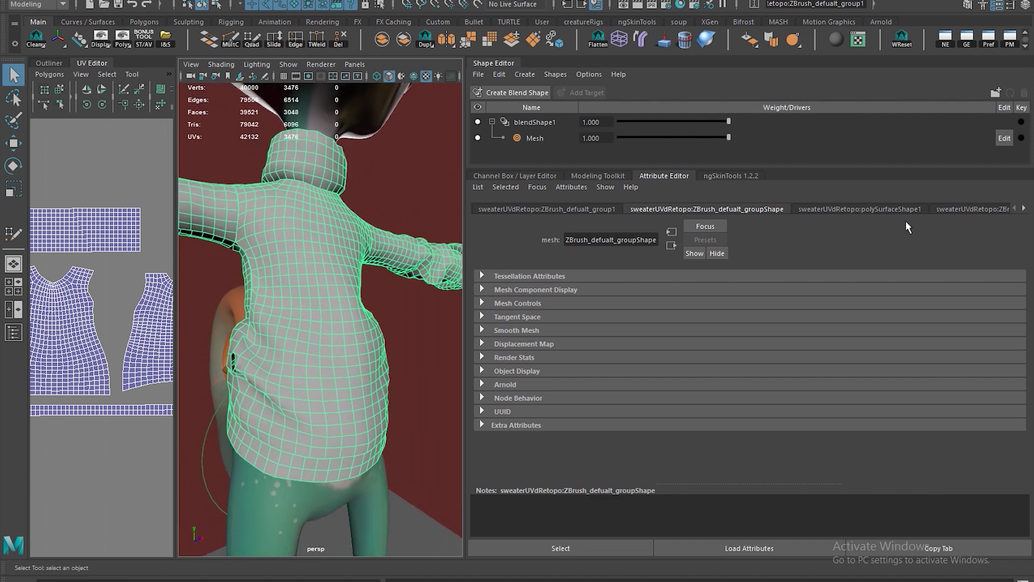
{"action": "left_click", "coordinate": [957, 210]}
{"action": "scroll", "coordinate": [980, 208], "scroll_direction": "down", "scroll_amount": 7}
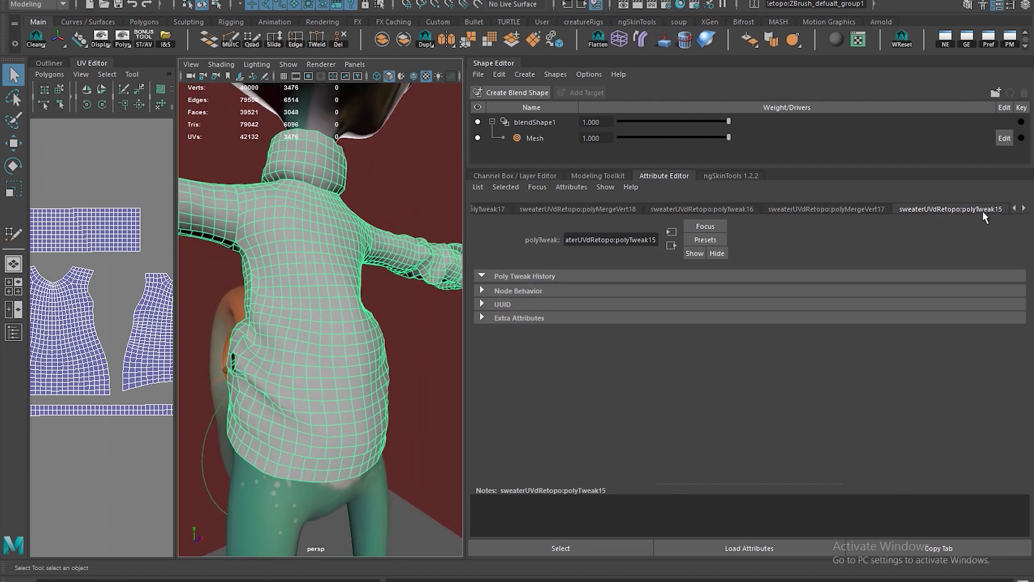
{"action": "scroll", "coordinate": [983, 211], "scroll_direction": "up", "scroll_amount": 1}
Check the sweater's torso and side seams from several angles, both unselected and with its wireframe shown.
{"action": "left_click_drag", "start_coordinate": [431, 231], "coordinate": [341, 238], "text": "alt"}
{"action": "scroll", "coordinate": [345, 242], "scroll_direction": "down", "scroll_amount": 6}
{"action": "left_click", "coordinate": [412, 258]}
{"action": "scroll", "coordinate": [401, 262], "scroll_direction": "up", "scroll_amount": 6}
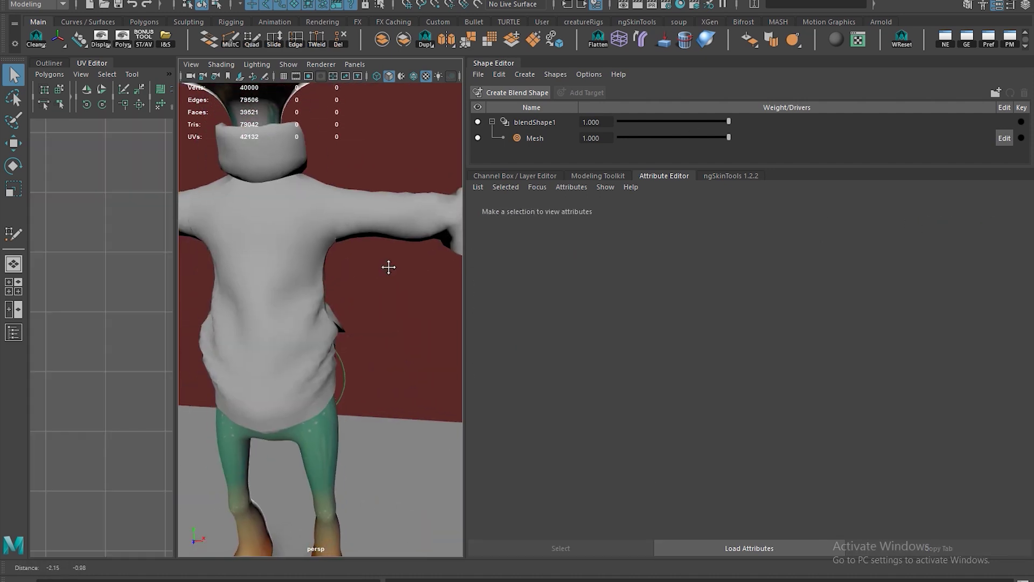
{"action": "left_click_drag", "start_coordinate": [388, 266], "coordinate": [327, 290], "text": "alt"}
{"action": "left_click", "coordinate": [324, 288]}
{"action": "left_click_drag", "start_coordinate": [435, 247], "coordinate": [337, 264], "text": "alt"}
{"action": "scroll", "coordinate": [363, 264], "scroll_direction": "down", "scroll_amount": 6}
{"action": "scroll", "coordinate": [337, 264], "scroll_direction": "up", "scroll_amount": 8}
{"action": "scroll", "coordinate": [337, 264], "scroll_direction": "down", "scroll_amount": 8}
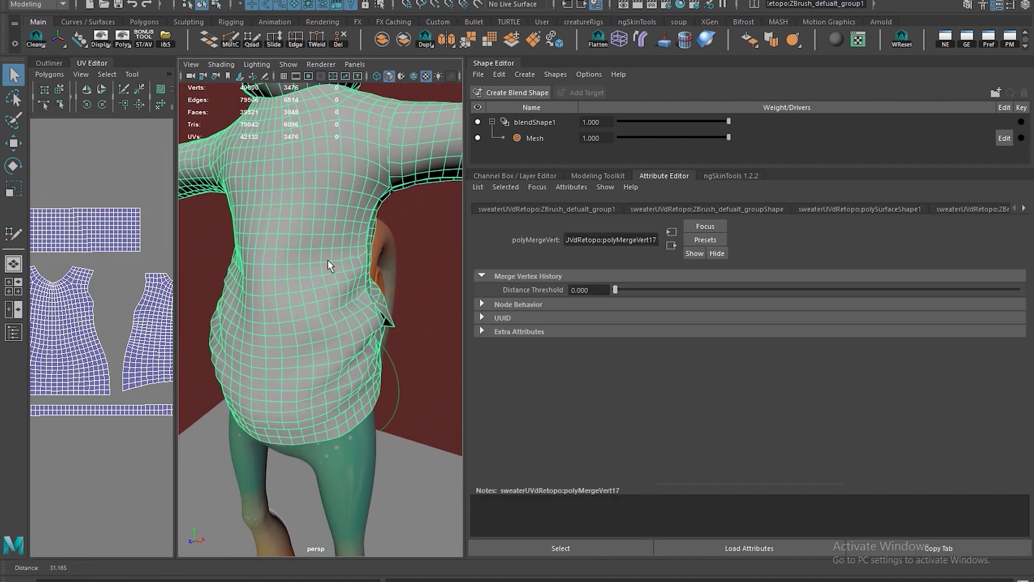
Examine the selected sweater's wireframe on the whole character, including the sleeves, collar and waist folds.
{"action": "scroll", "coordinate": [393, 270], "scroll_direction": "down", "scroll_amount": 5}
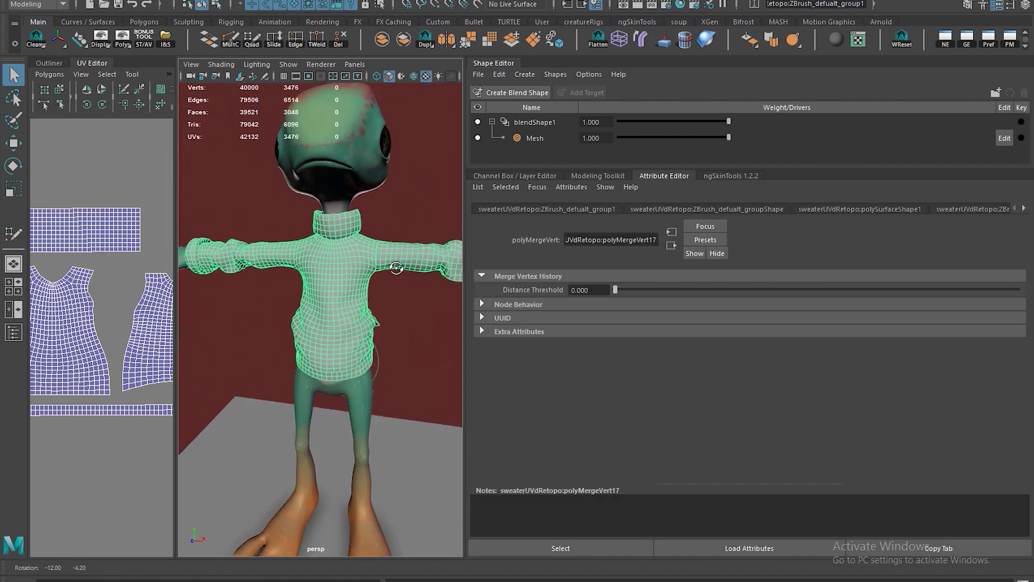
{"action": "left_click", "coordinate": [393, 277]}
{"action": "left_click_drag", "start_coordinate": [392, 274], "coordinate": [363, 311], "text": "alt"}
{"action": "left_click", "coordinate": [392, 250]}
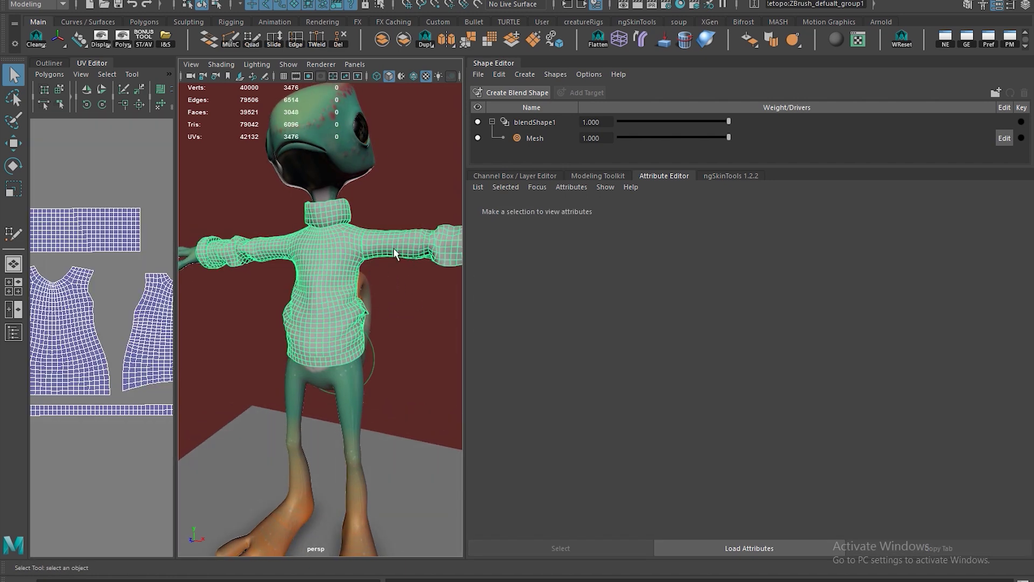
{"action": "scroll", "coordinate": [392, 248], "scroll_direction": "down", "scroll_amount": 3}
{"action": "left_click_drag", "start_coordinate": [337, 250], "coordinate": [289, 252], "text": "alt"}
{"action": "scroll", "coordinate": [317, 269], "scroll_direction": "up", "scroll_amount": 8}
{"action": "scroll", "coordinate": [317, 268], "scroll_direction": "down", "scroll_amount": 5}
{"action": "left_click_drag", "start_coordinate": [345, 274], "coordinate": [324, 259], "text": "alt"}
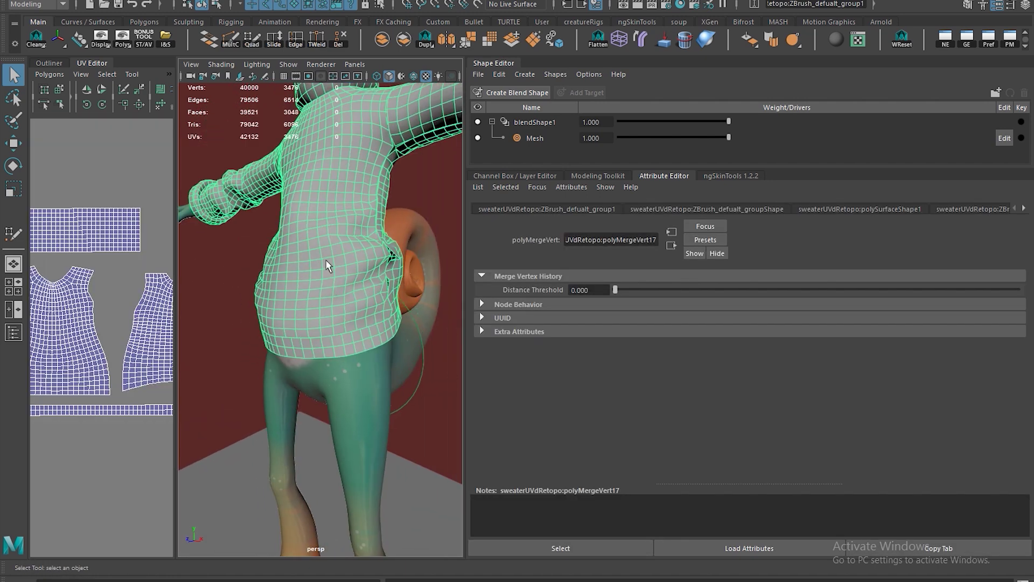
{"action": "key", "text": "F10"}
{"action": "middle_click_drag", "start_coordinate": [358, 262], "coordinate": [381, 263], "text": "alt"}
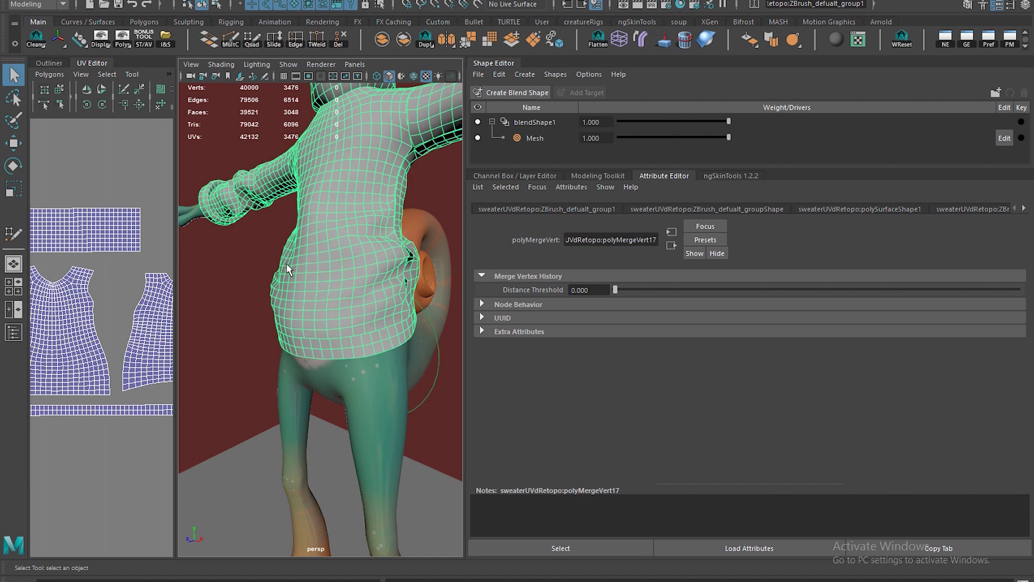
{"action": "right_click_drag", "start_coordinate": [286, 263], "coordinate": [249, 269], "text": "alt"}
{"action": "left_click_drag", "start_coordinate": [315, 279], "coordinate": [341, 283], "text": "alt"}
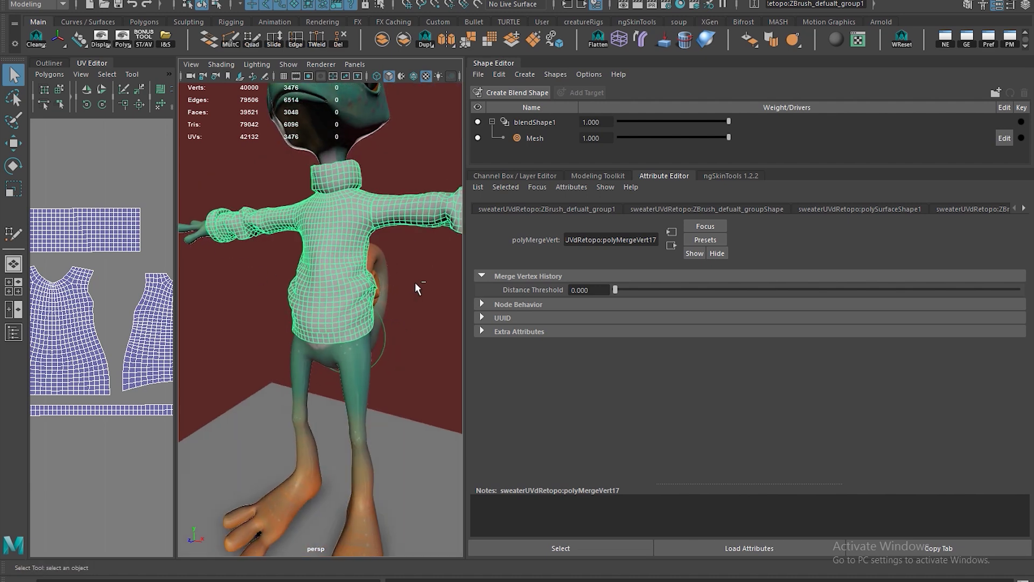
Add the gecko body to the selection to compare mesh densities, and reselect only the sweater.
{"action": "left_click", "coordinate": [379, 292], "text": "shift"}
{"action": "key", "text": "f"}
{"action": "key", "text": "f"}
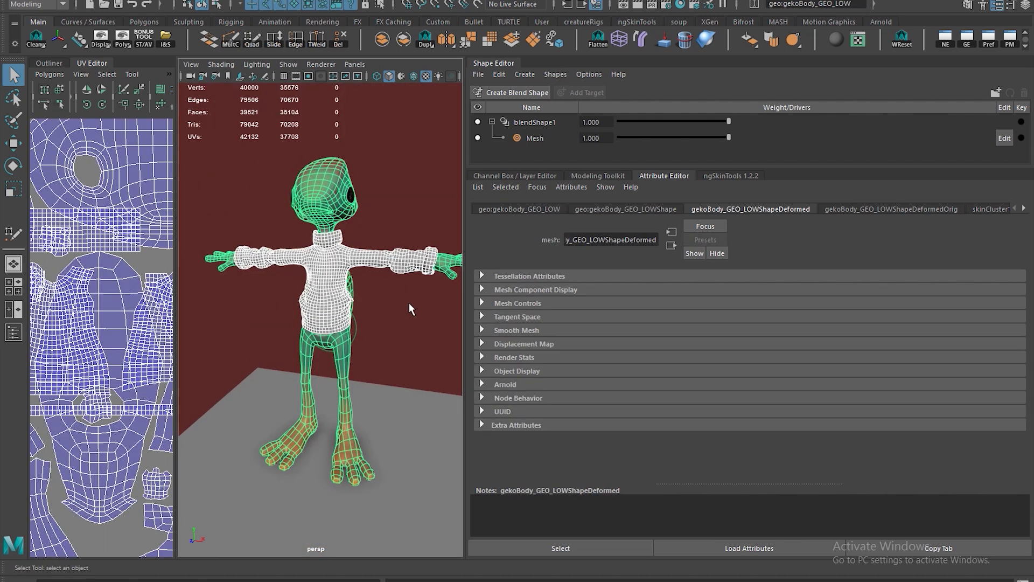
{"action": "left_click", "coordinate": [409, 308]}
{"action": "left_click", "coordinate": [340, 285]}
{"action": "scroll", "coordinate": [411, 317], "scroll_direction": "up", "scroll_amount": 4}
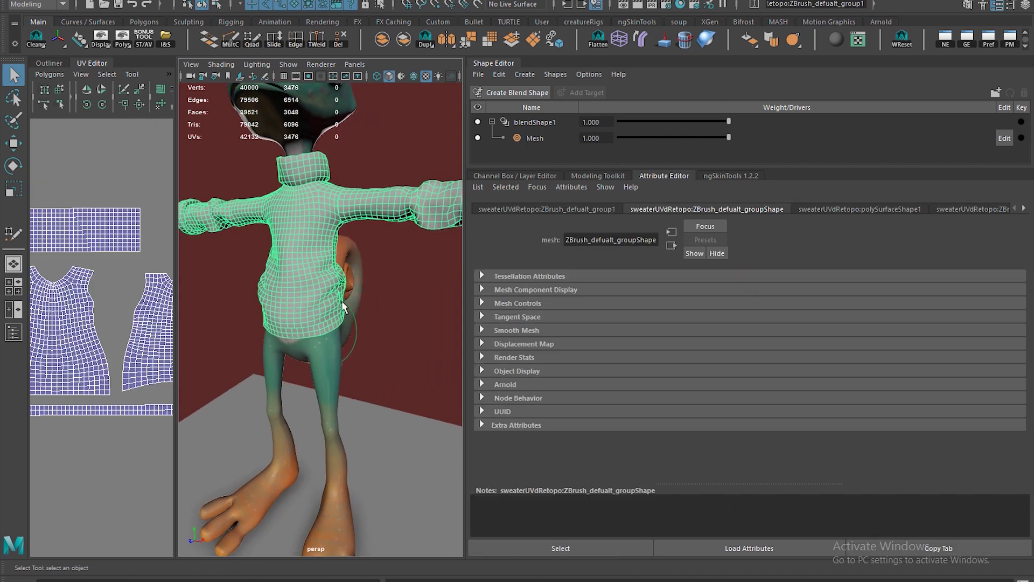
Deselect the sweater and review its shaded surface on the character from close up and at full-body distance.
{"action": "left_click_drag", "start_coordinate": [343, 307], "coordinate": [374, 277], "text": "alt"}
{"action": "right_click_drag", "start_coordinate": [374, 277], "coordinate": [434, 274], "text": "alt"}
{"action": "left_click_drag", "start_coordinate": [434, 274], "coordinate": [382, 265], "text": "alt"}
{"action": "left_click", "coordinate": [385, 270]}
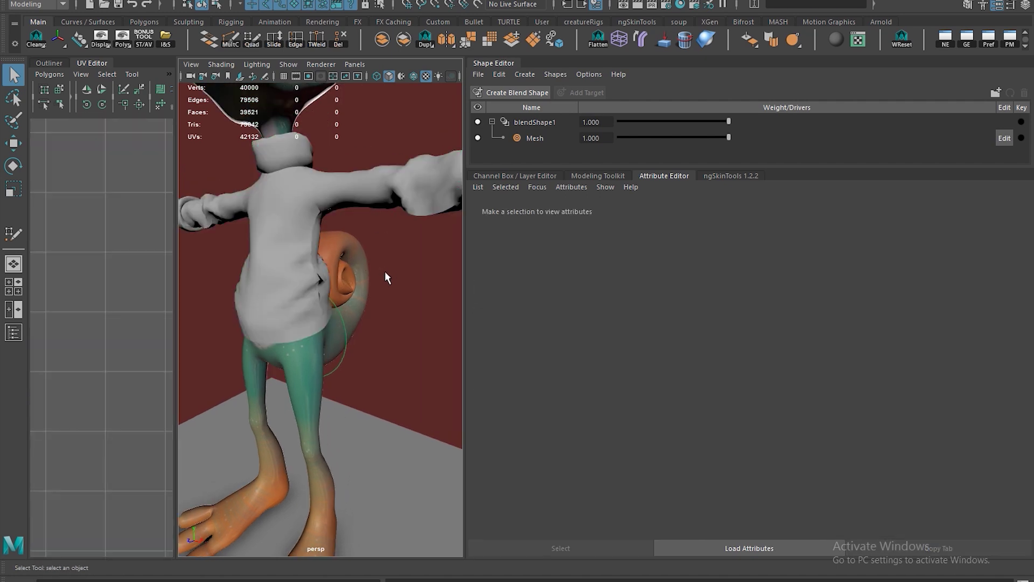
{"action": "left_click_drag", "start_coordinate": [411, 323], "coordinate": [306, 342], "text": "alt"}
{"action": "scroll", "coordinate": [306, 342], "scroll_direction": "up", "scroll_amount": 6}
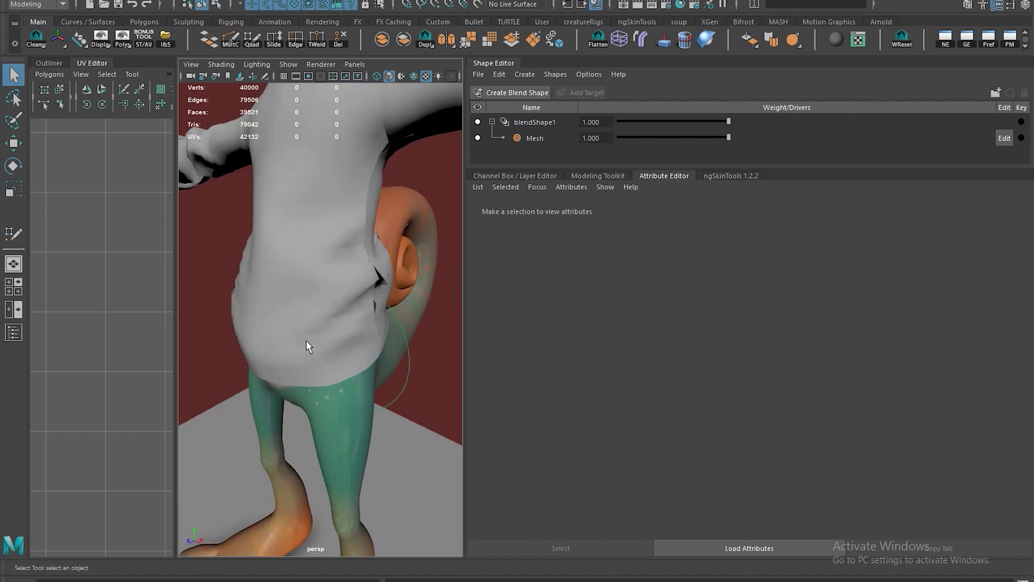
{"action": "scroll", "coordinate": [306, 346], "scroll_direction": "down", "scroll_amount": 6}
{"action": "left_click_drag", "start_coordinate": [262, 314], "coordinate": [337, 295], "text": "alt"}
{"action": "scroll", "coordinate": [337, 296], "scroll_direction": "down", "scroll_amount": 3}
{"action": "mouse_move", "coordinate": [370, 330]}
{"action": "middle_mouse_down", "text": "alt"}
{"action": "mouse_move", "coordinate": [373, 357]}
{"action": "mouse_move", "coordinate": [376, 343]}
{"action": "middle_mouse_up", "text": "alt"}
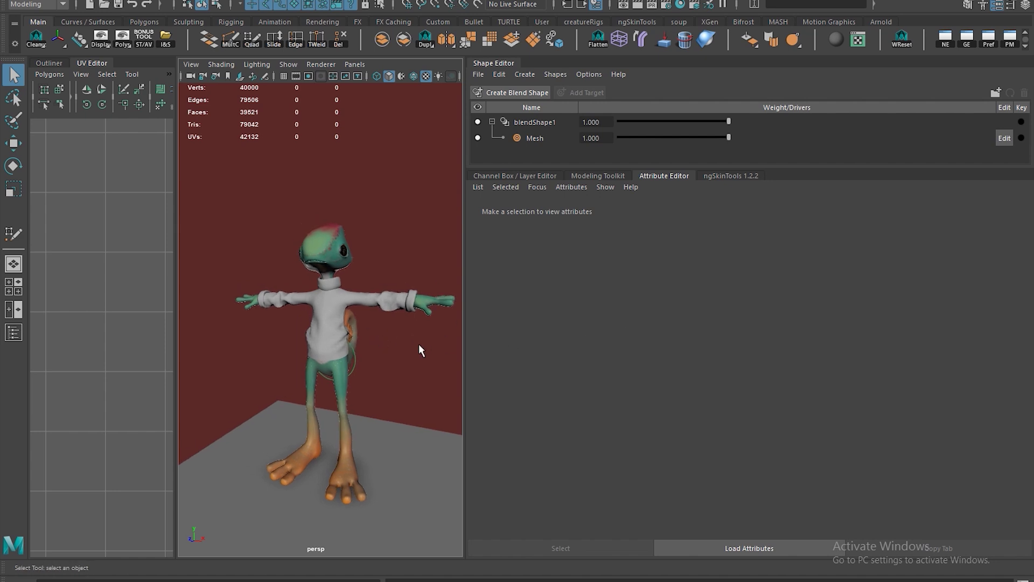
{"action": "left_click_drag", "start_coordinate": [422, 351], "coordinate": [284, 375], "text": "alt"}
{"action": "left_click_drag", "start_coordinate": [434, 368], "coordinate": [348, 346], "text": "alt"}
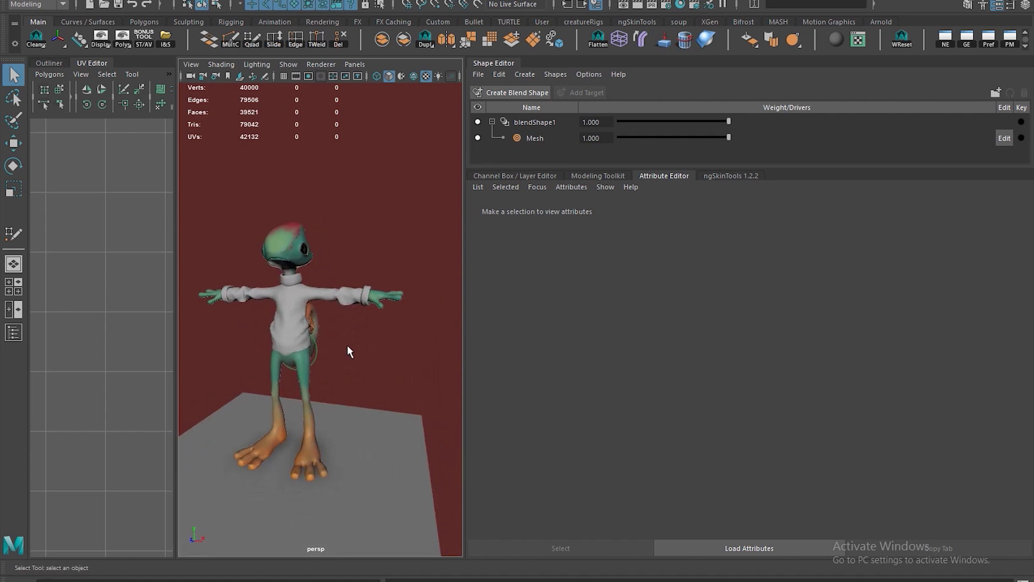